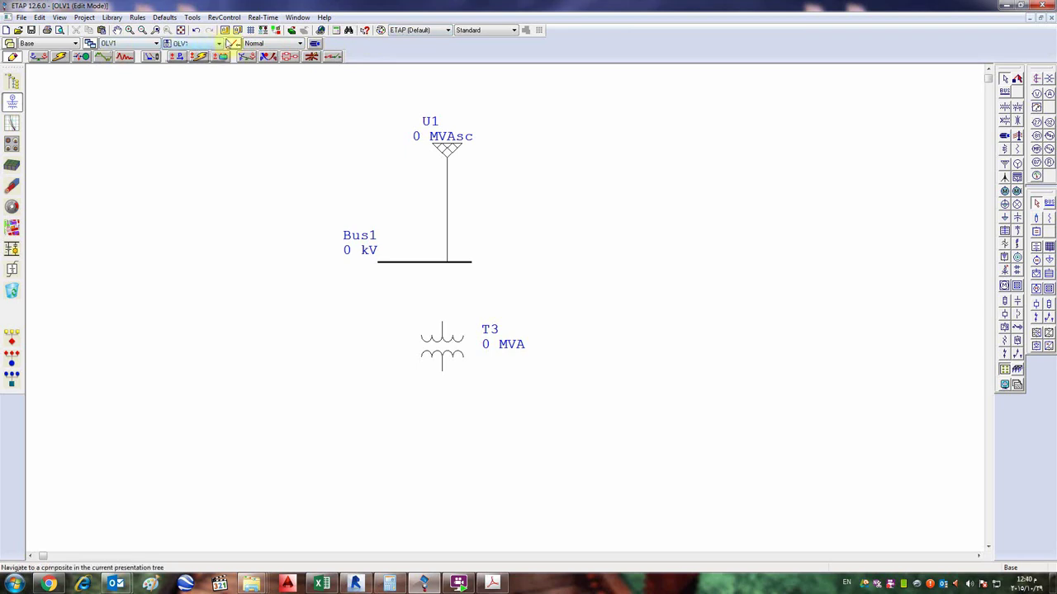
- Open the RevControl menu listing Create, Copy, Edit, Merge and Delete
click(225, 17)
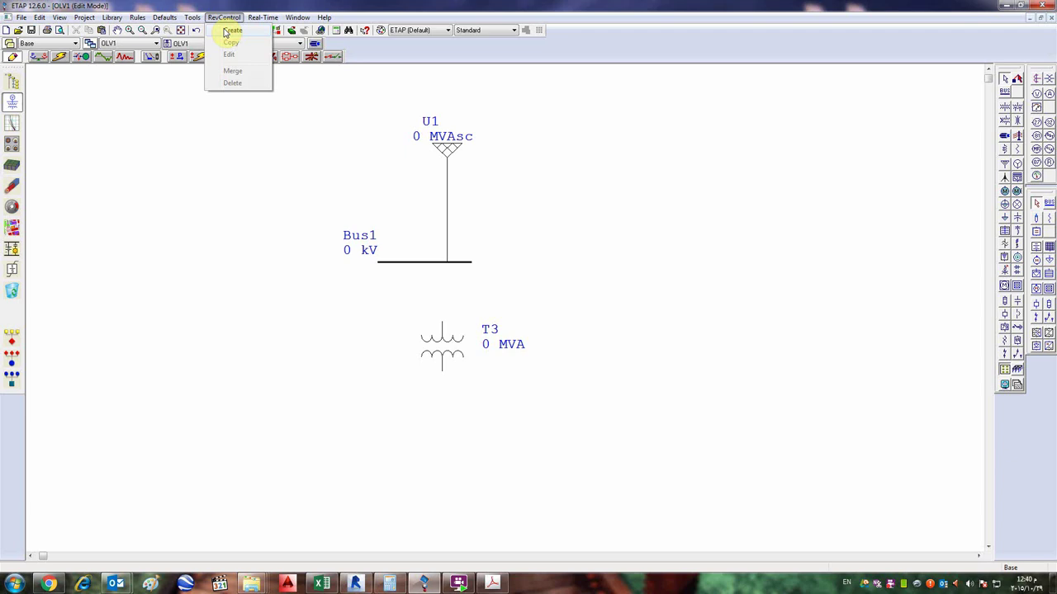
- Create a new project revision named rev1
click(232, 31)
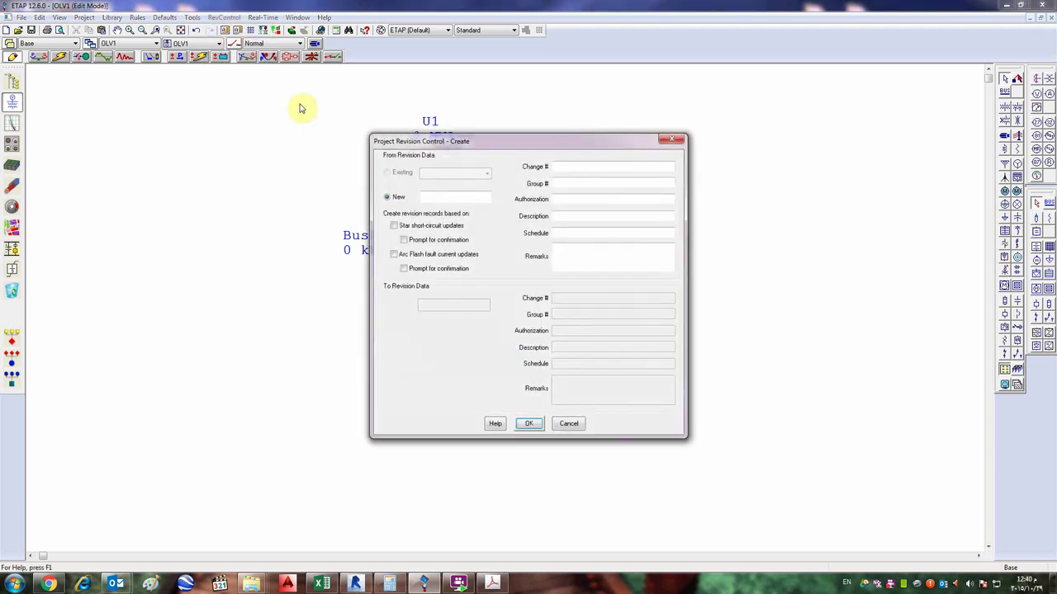
click(436, 199)
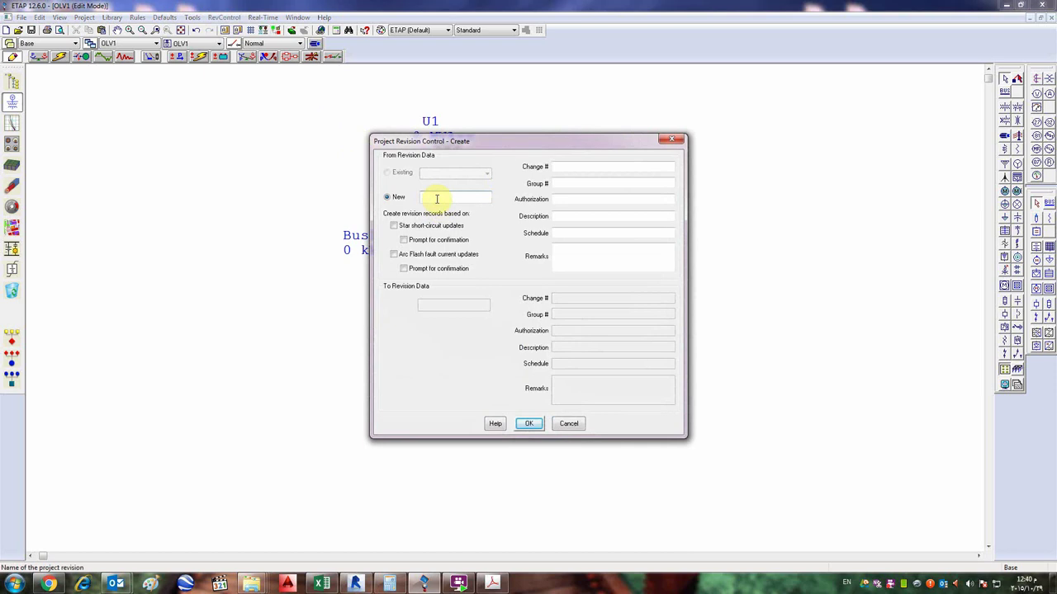
text(rev)
key(Return)
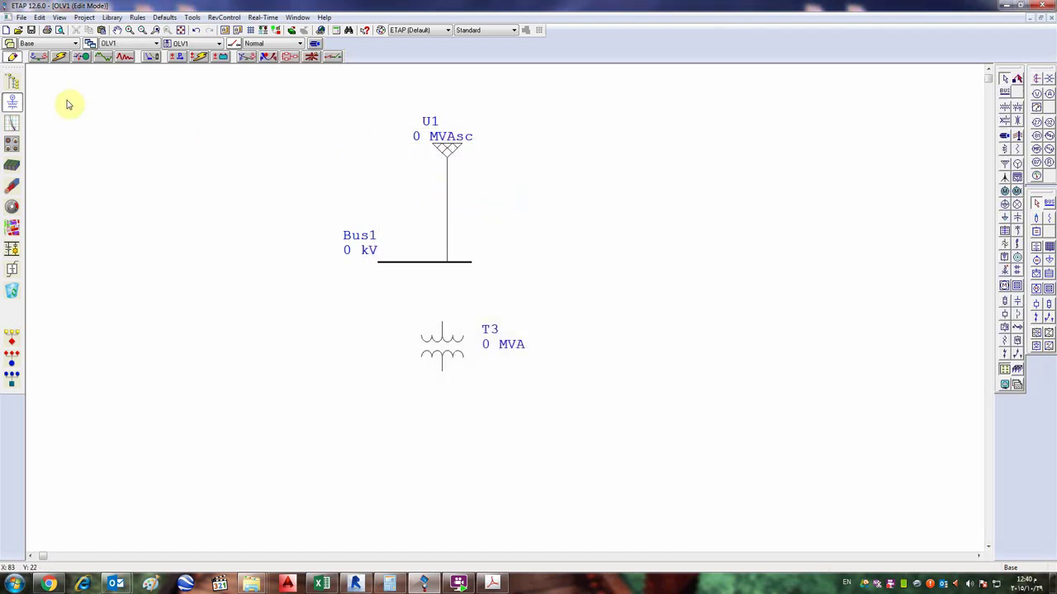
- Switch the diagram to rev1, view U1's settings, toggle to Base, then return to rev1
click(75, 43)
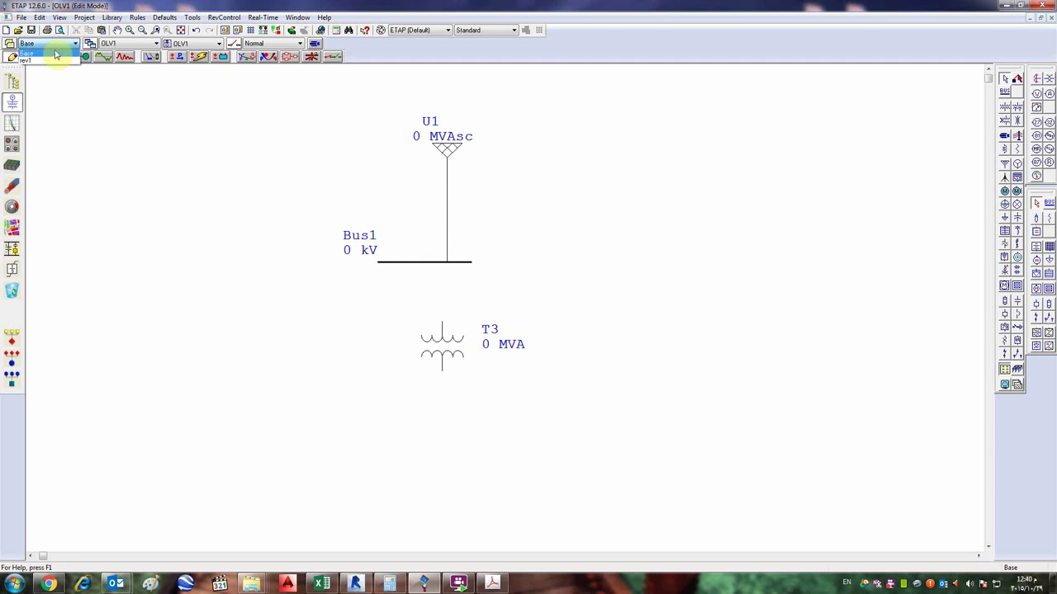
click(50, 60)
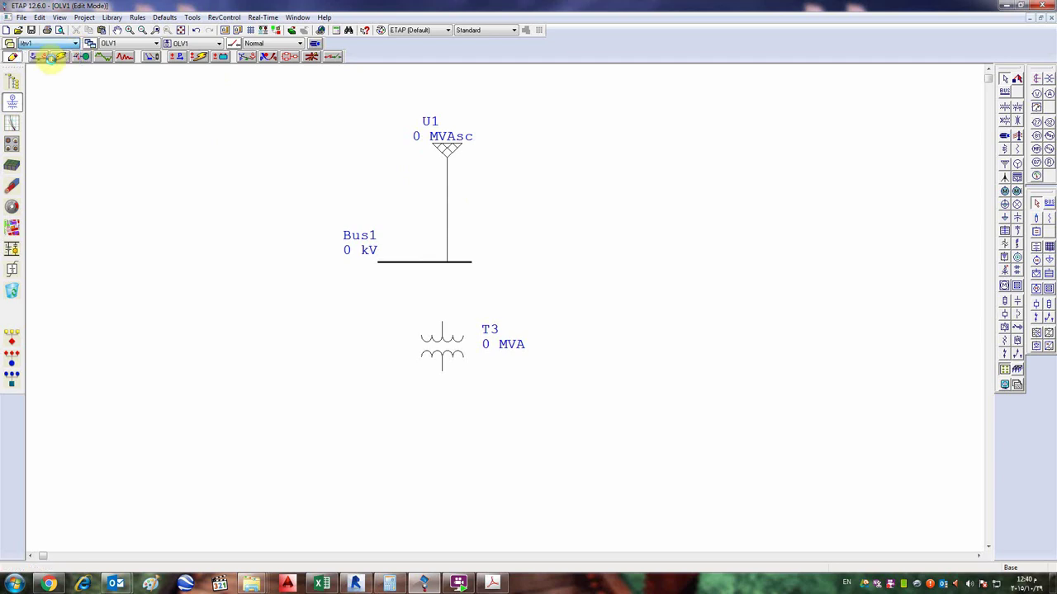
double_click(449, 152)
click(691, 149)
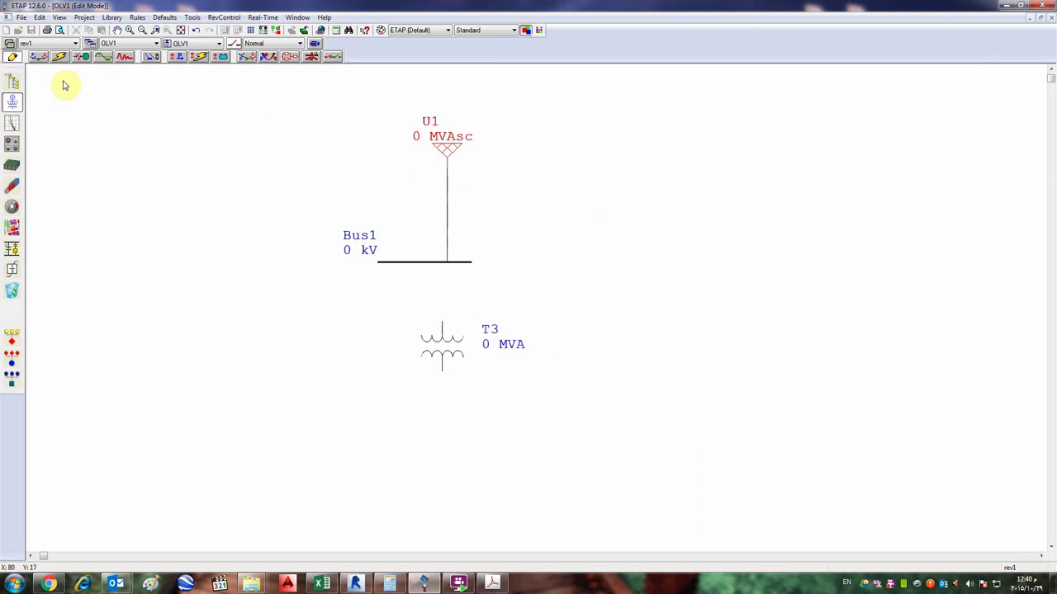
click(39, 44)
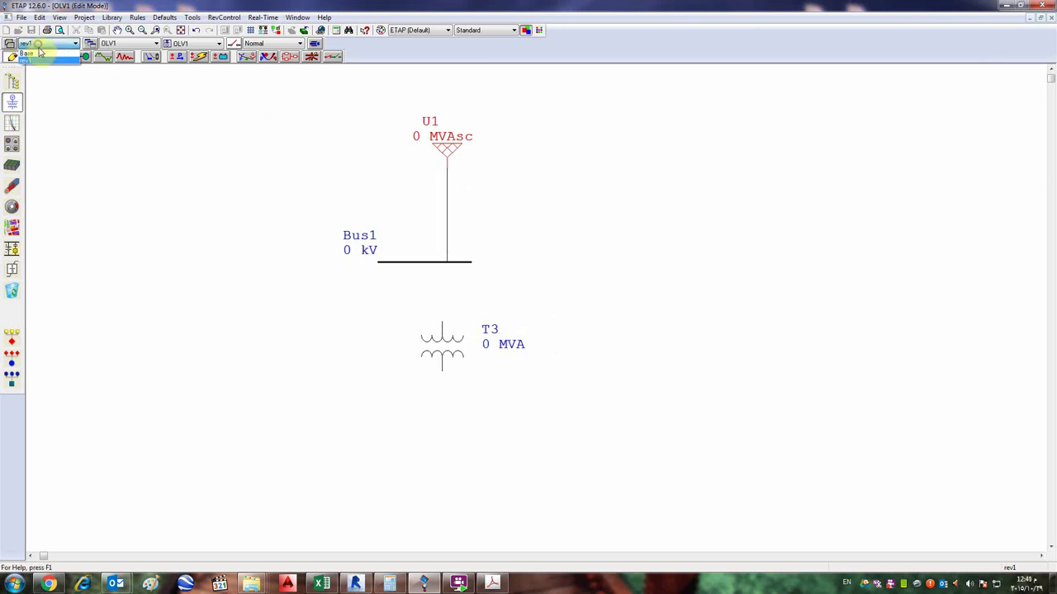
click(38, 53)
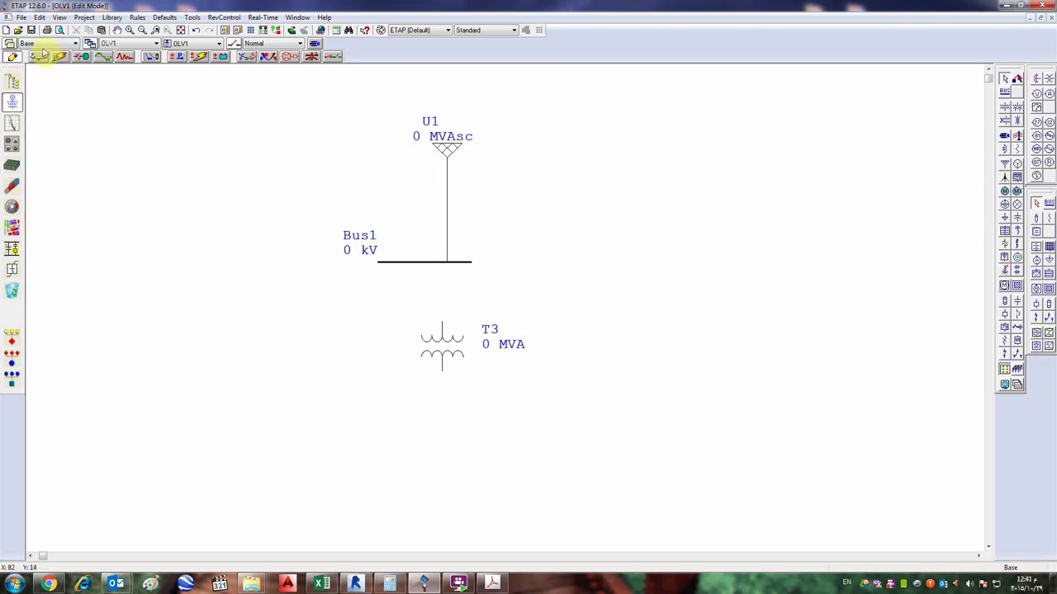
click(41, 44)
click(38, 63)
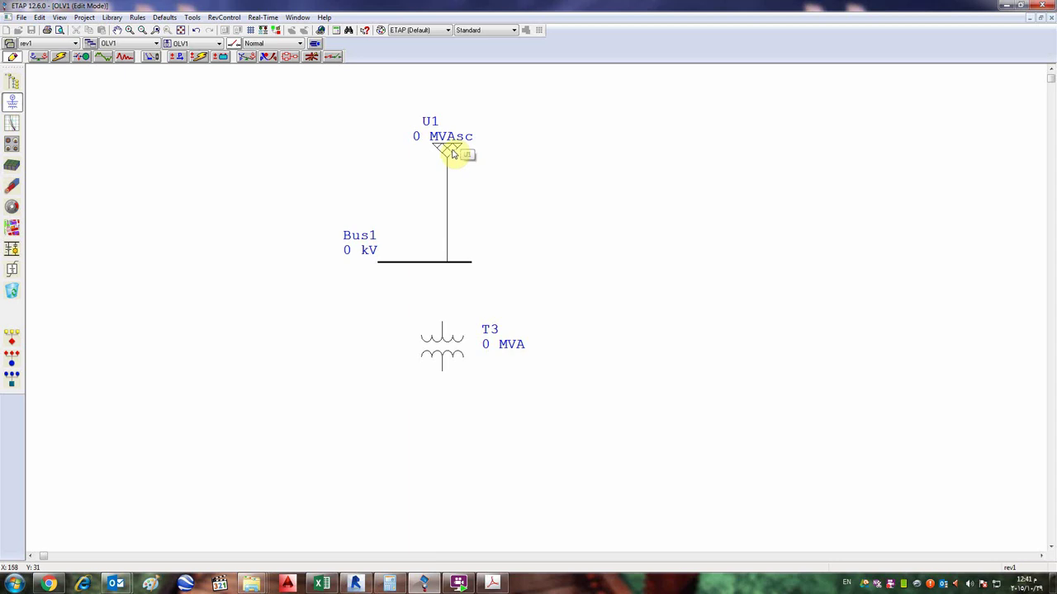
- In the Base revision, set power grid U1's rated voltage to 13.8 kV and verify it
click(68, 45)
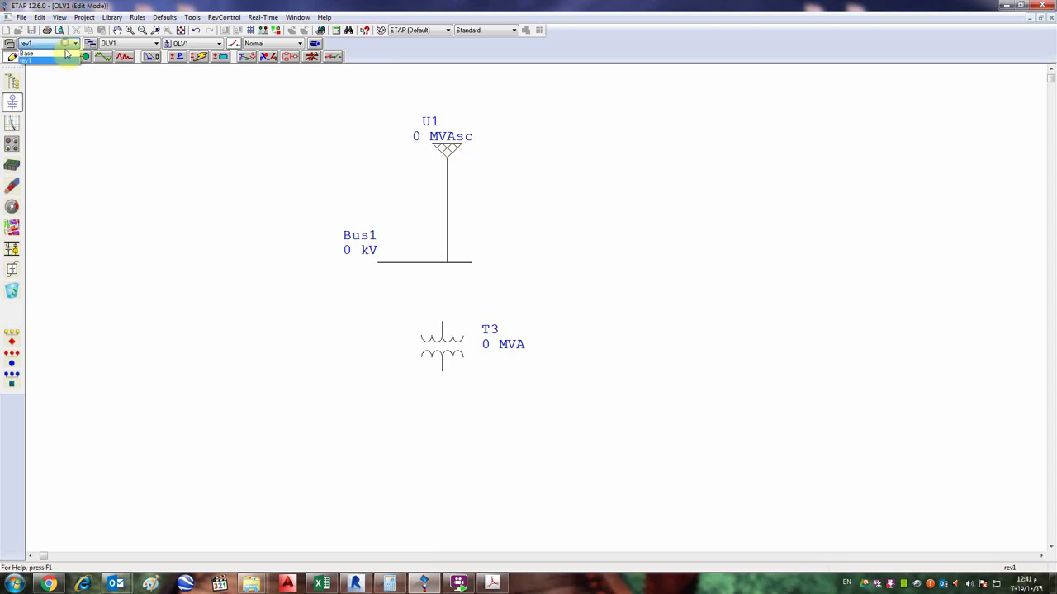
click(64, 54)
double_click(446, 146)
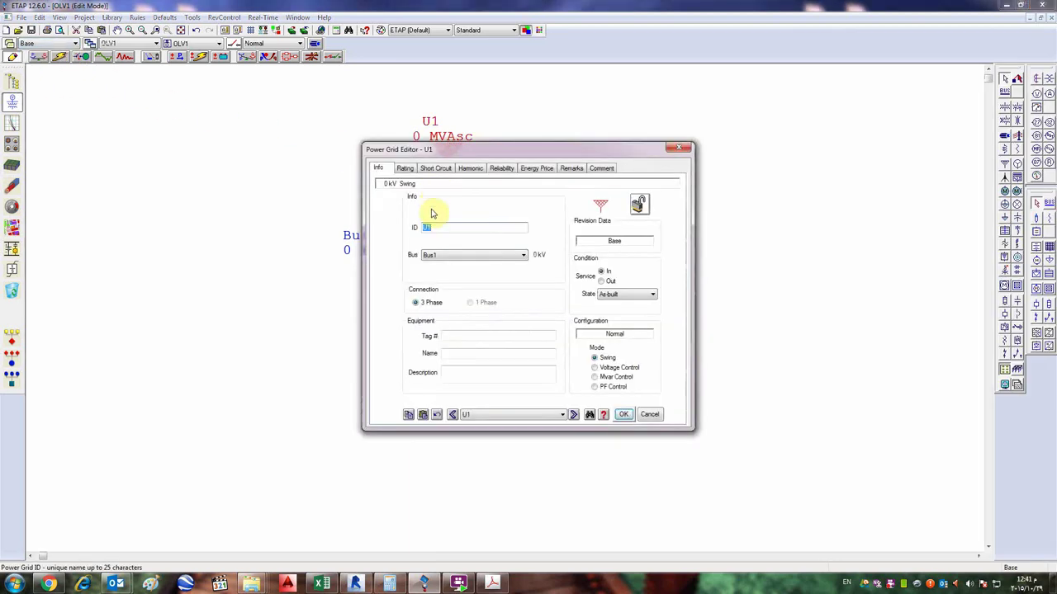
click(405, 169)
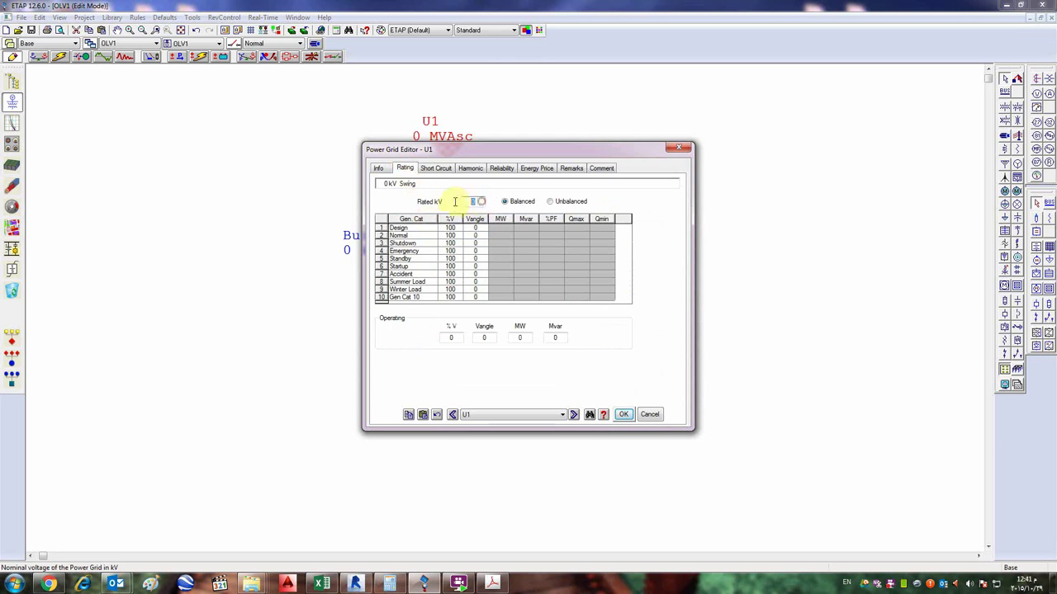
text(13.8)
click(624, 414)
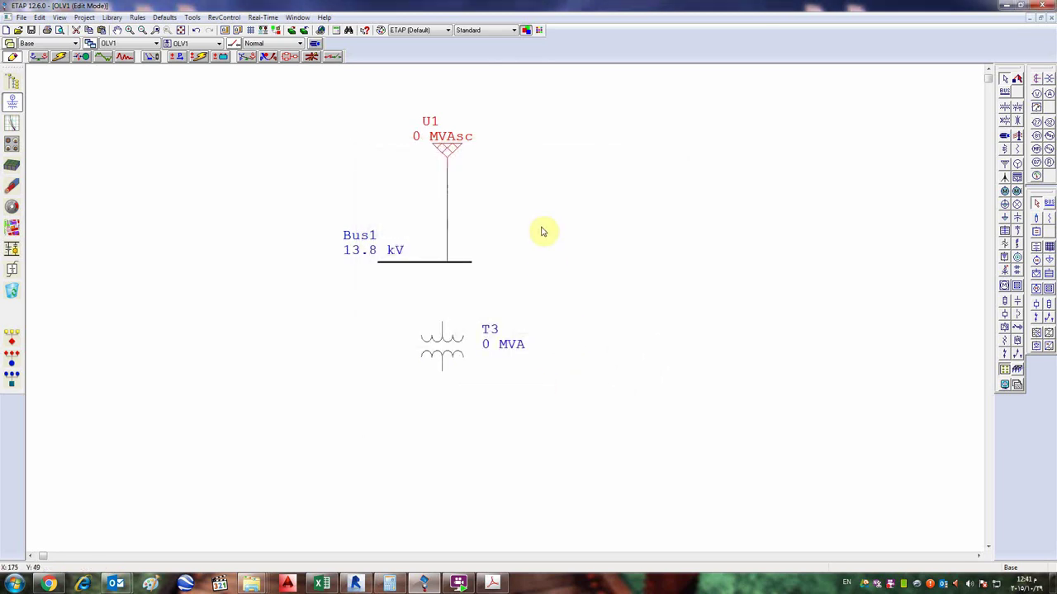
double_click(448, 147)
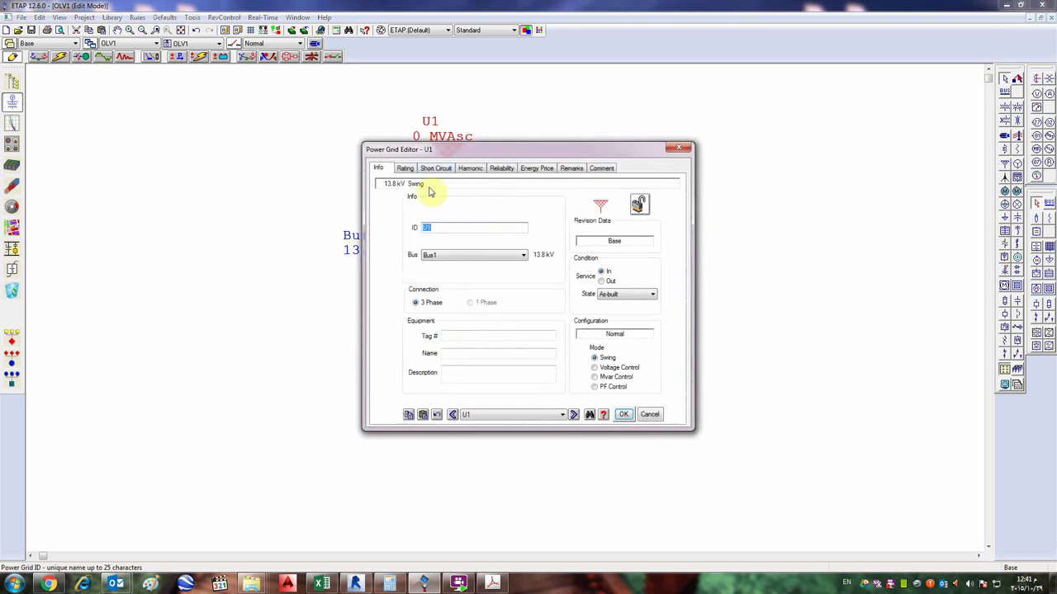
click(405, 168)
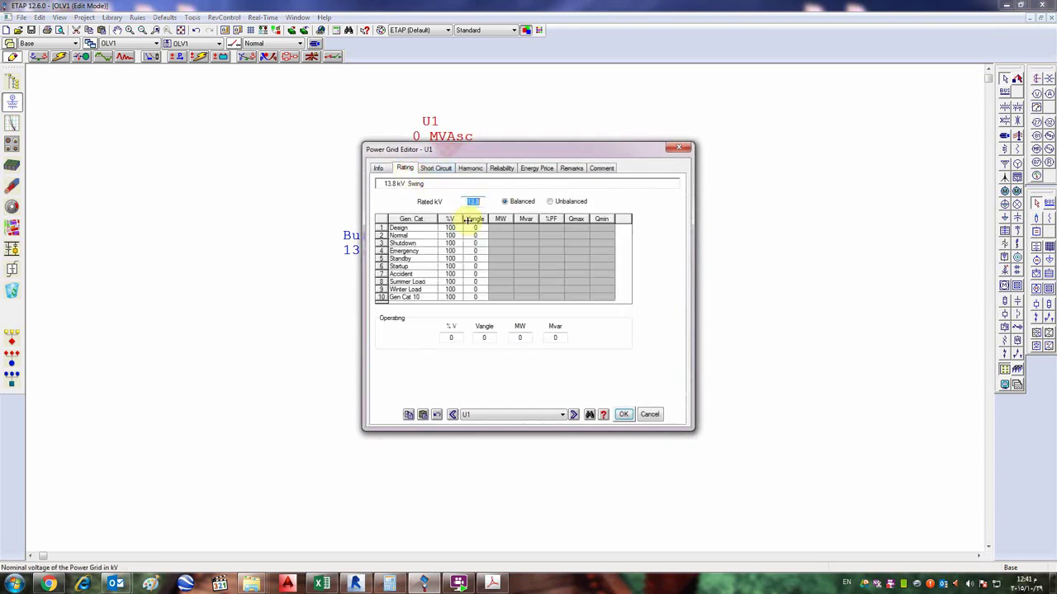
click(624, 414)
- In rev1, try a 33 kV rating for U1, dismiss the mismatch error, and restore 13.8 kV
click(47, 43)
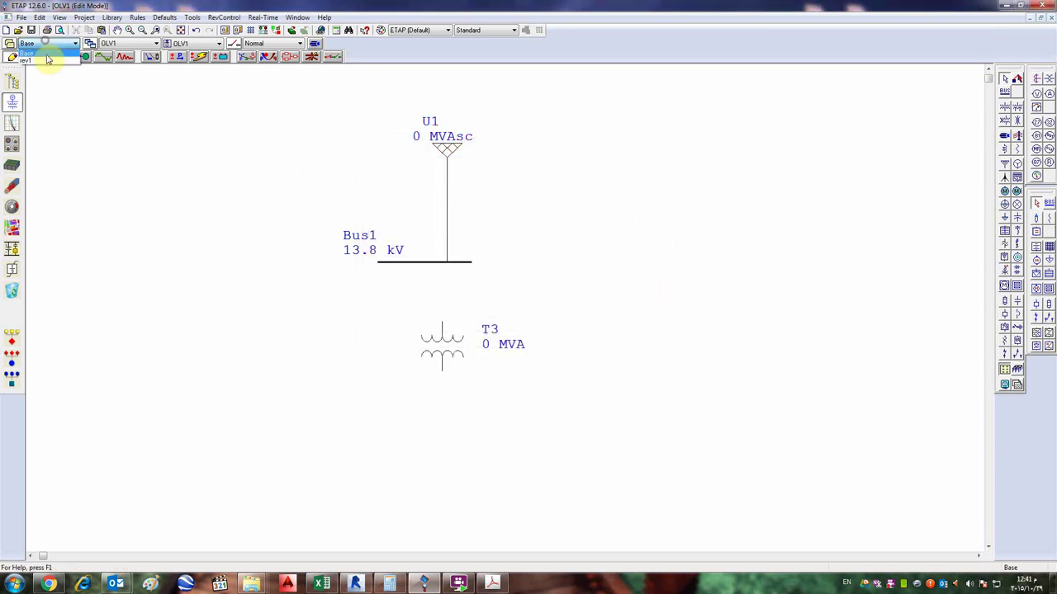
click(47, 59)
double_click(447, 148)
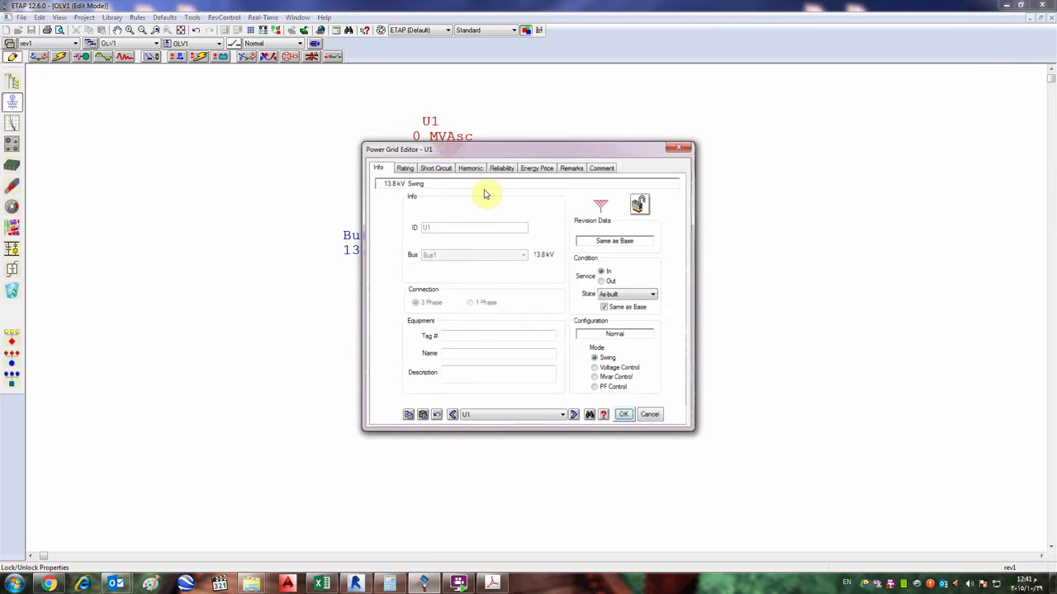
click(405, 168)
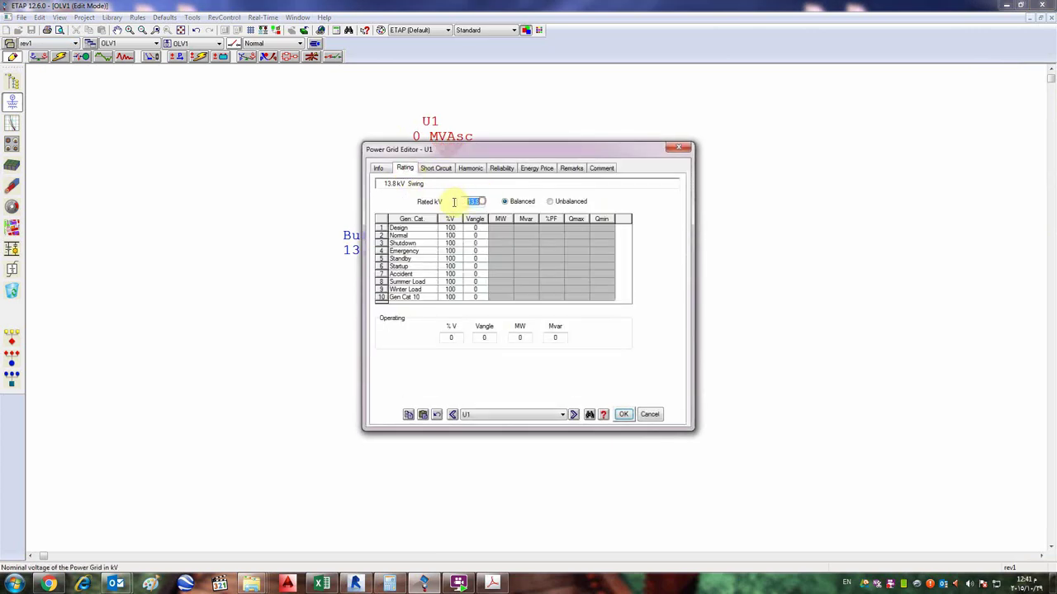
text(33)
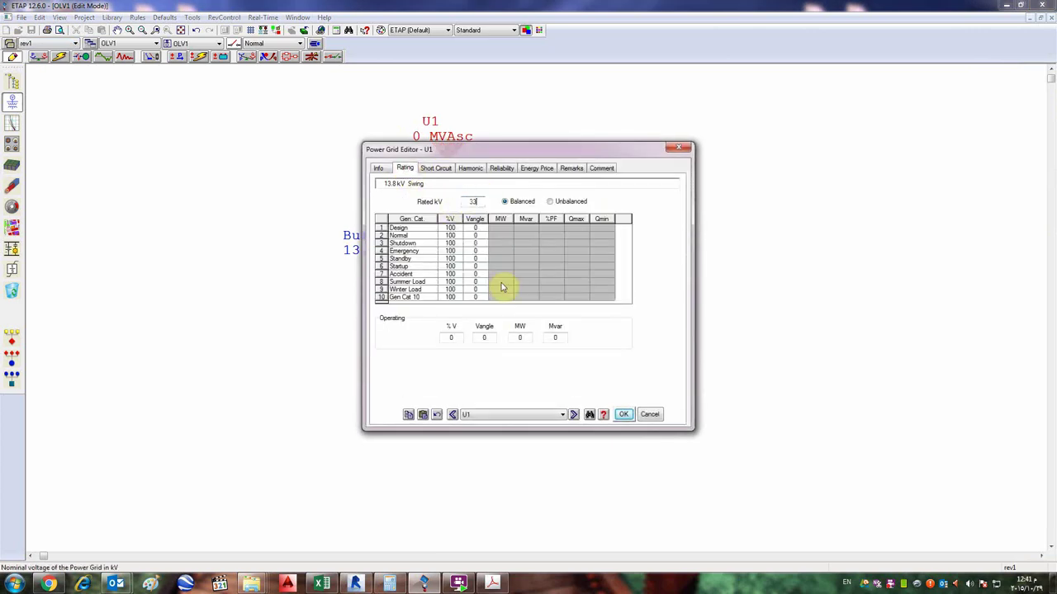
click(624, 415)
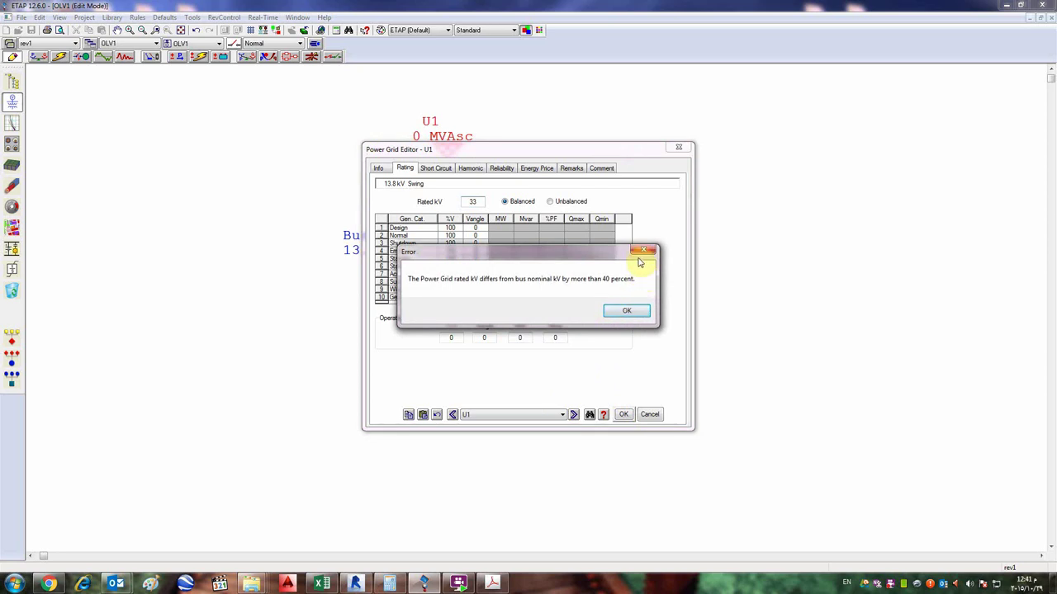
click(643, 249)
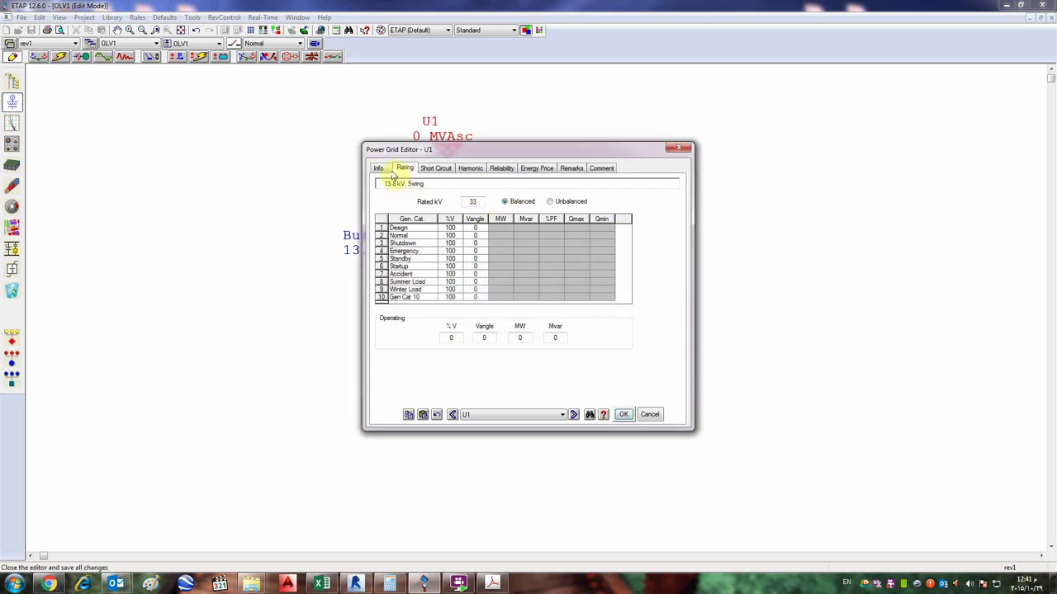
double_click(472, 202)
text(1)
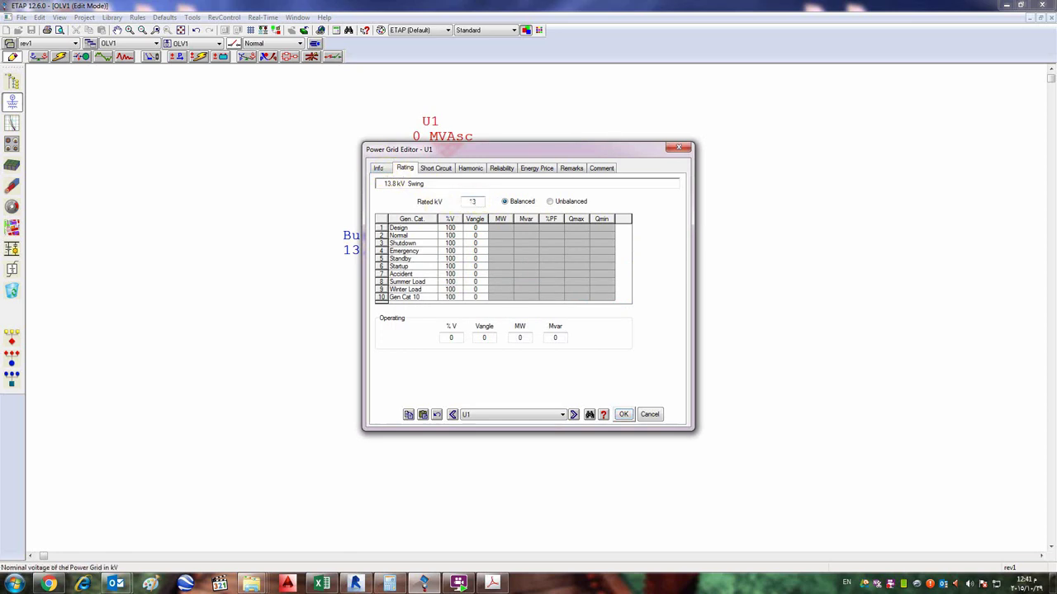
text(3.8)
click(624, 415)
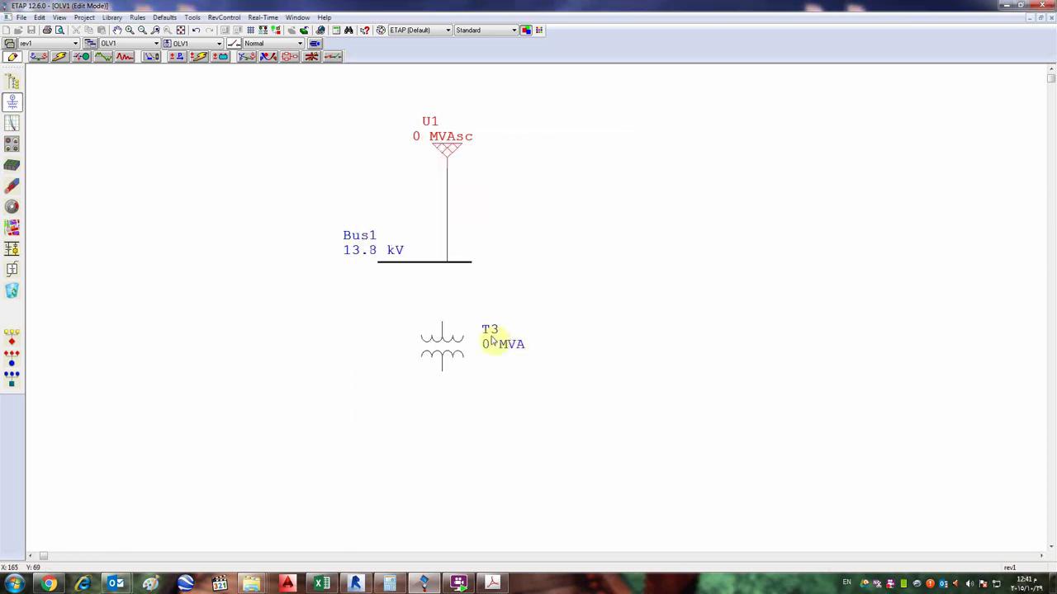
- Return the diagram to the Base revision and pick the two-winding transformer element
click(39, 18)
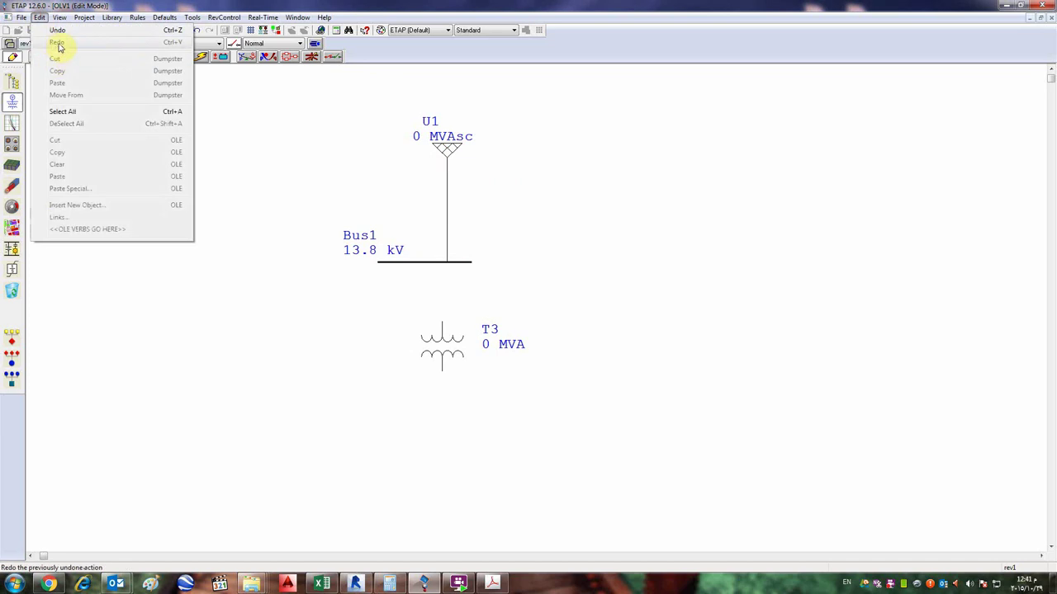
click(660, 158)
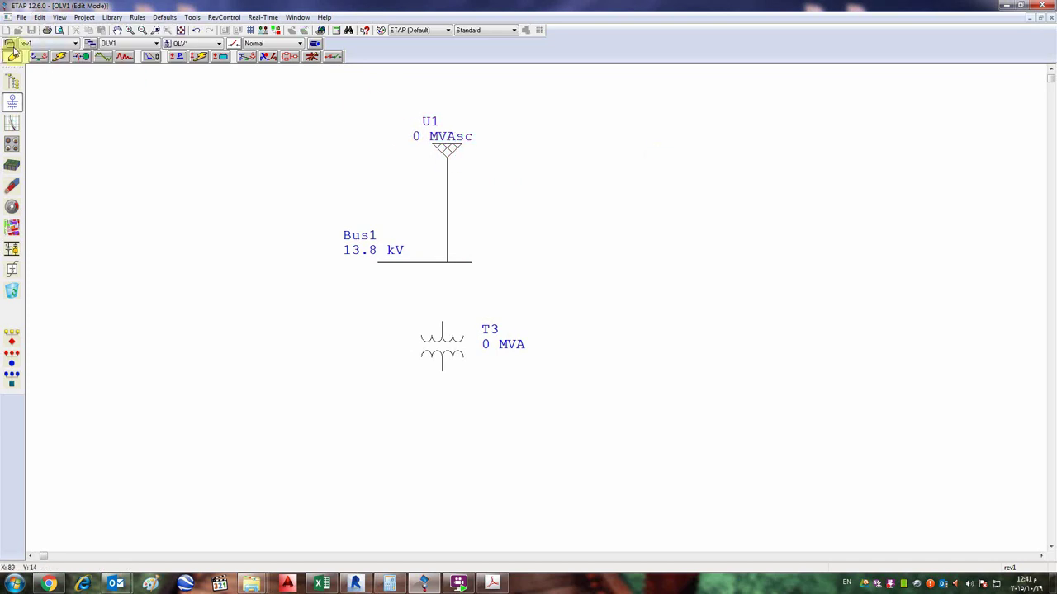
click(18, 42)
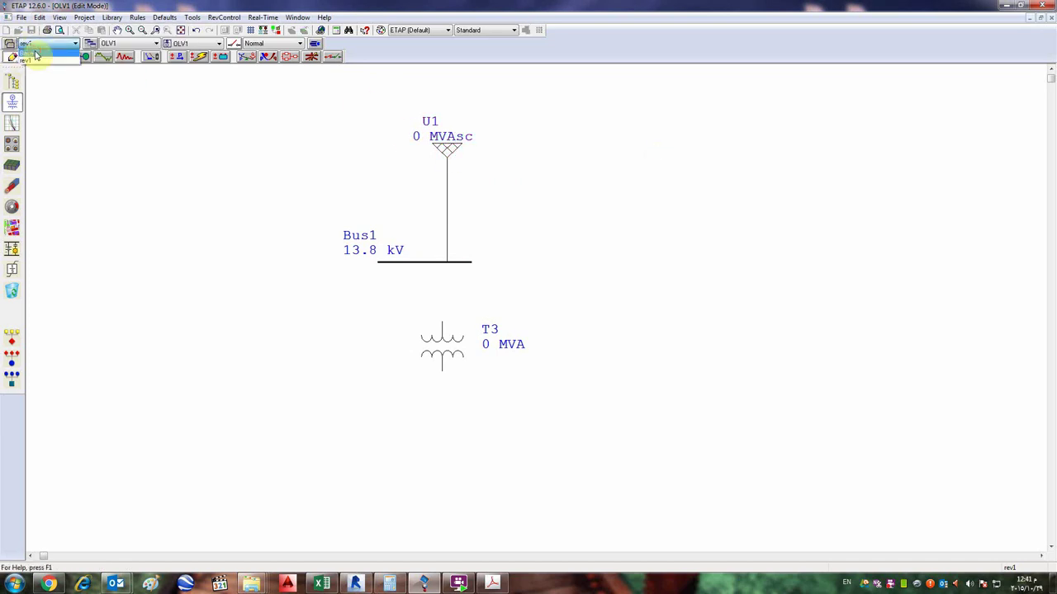
click(38, 51)
click(1007, 108)
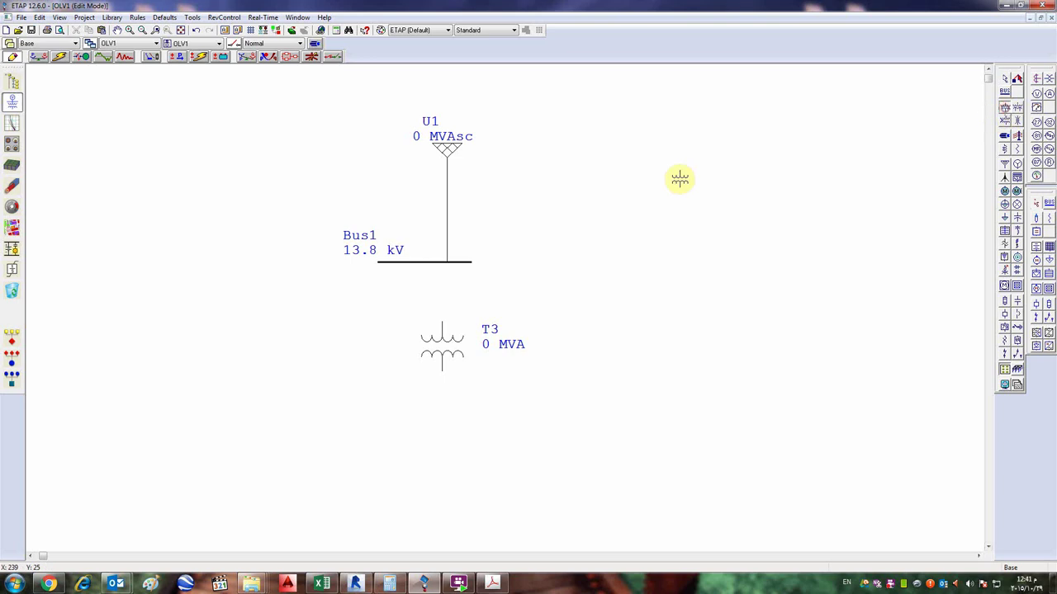
- Place transformer T4 right of Bus1 and rate it 1 MVA in Base
click(499, 222)
double_click(498, 237)
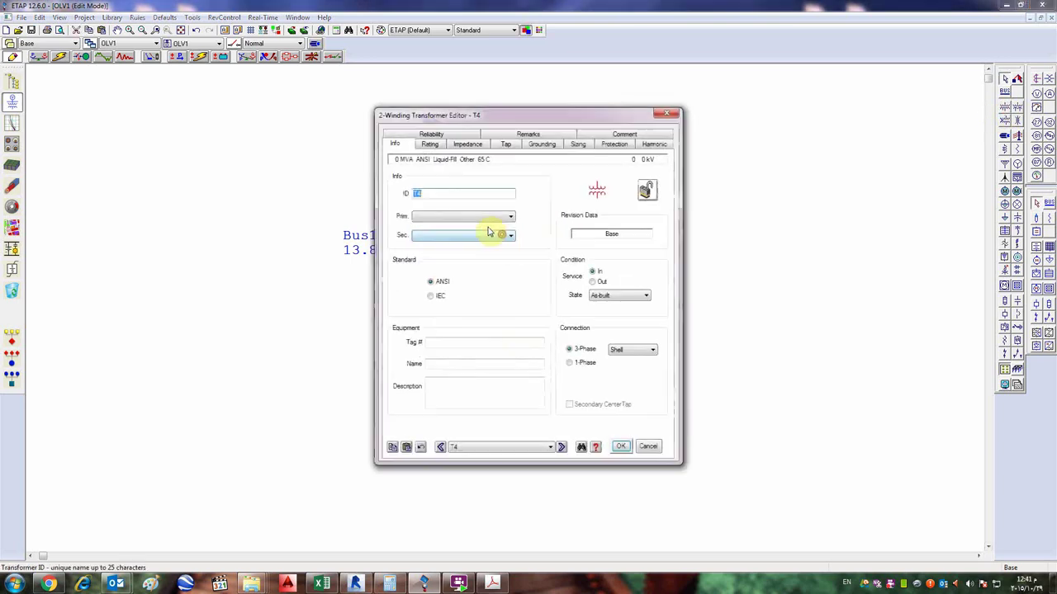
click(430, 145)
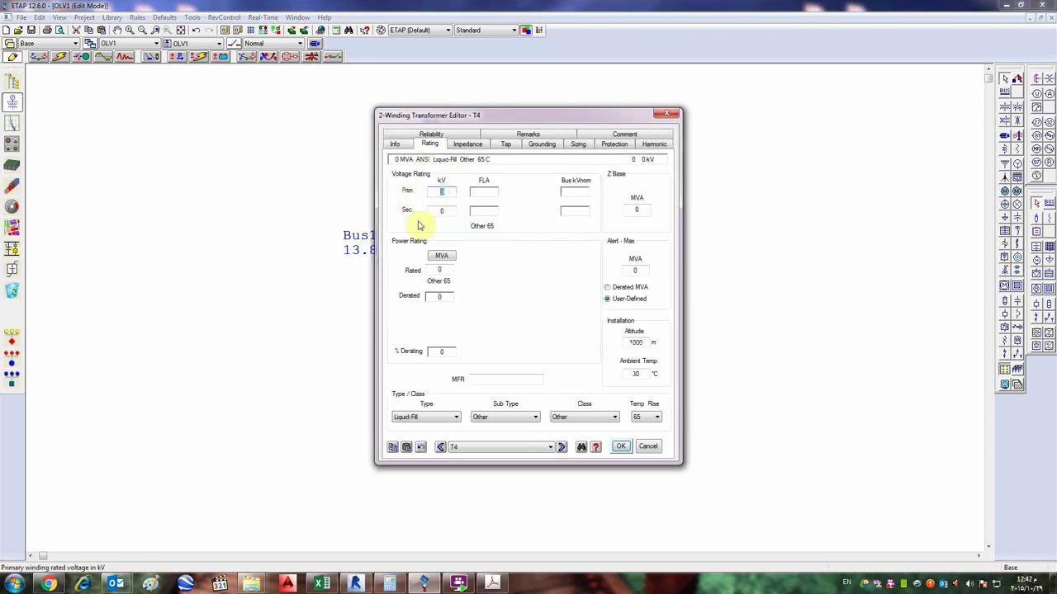
click(445, 270)
text(1)
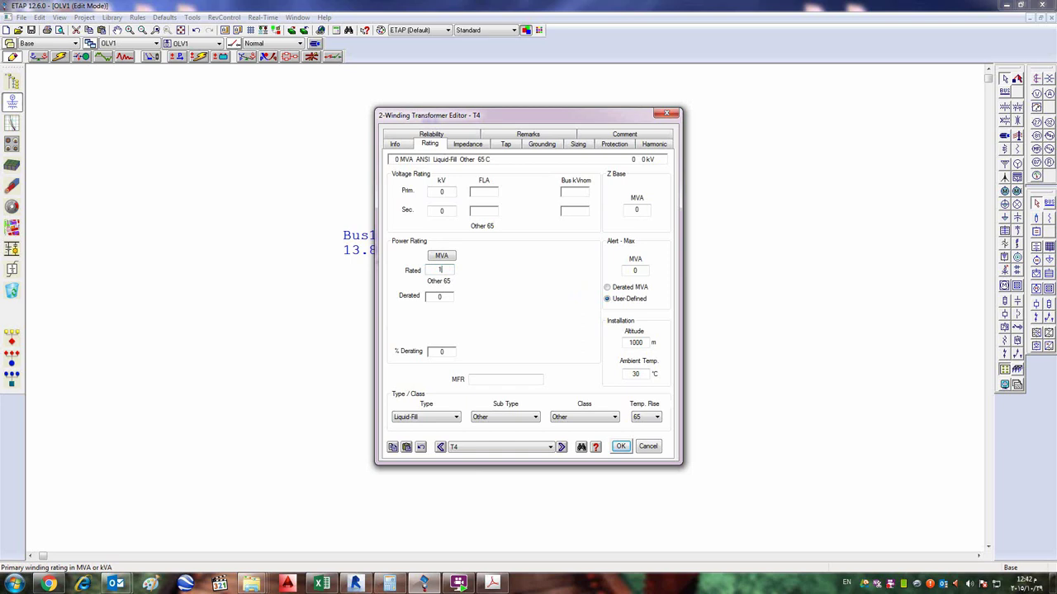
click(620, 446)
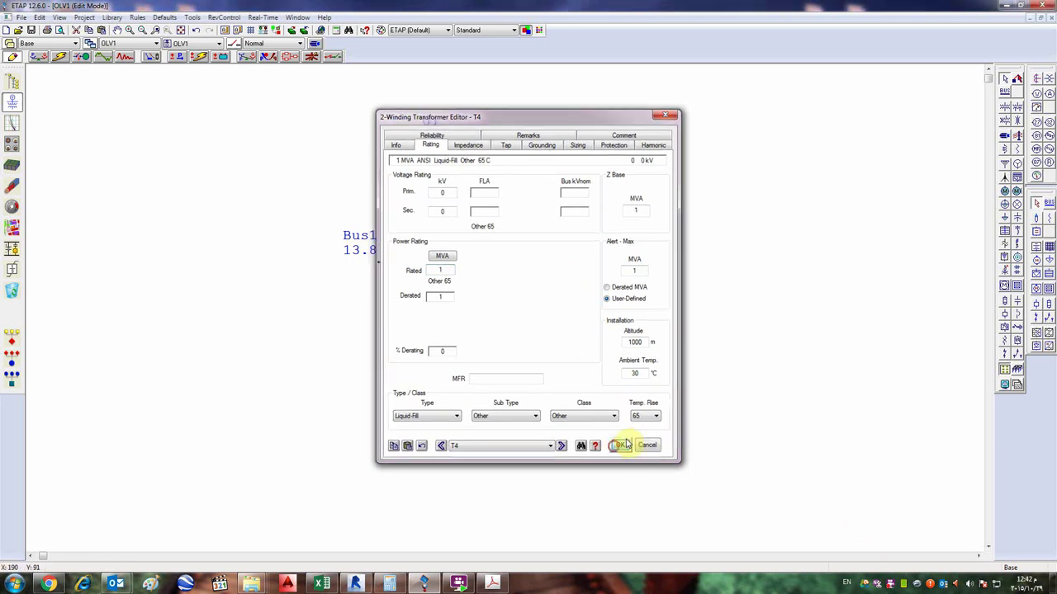
- In revision rev1, change T4's rated power to 2 MVA
click(52, 43)
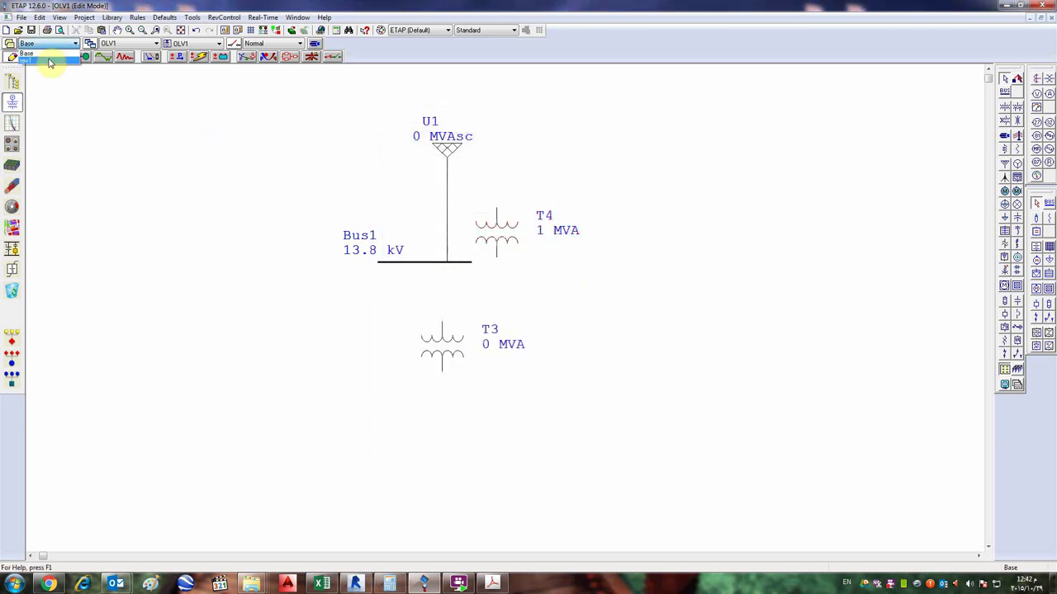
click(50, 58)
double_click(506, 237)
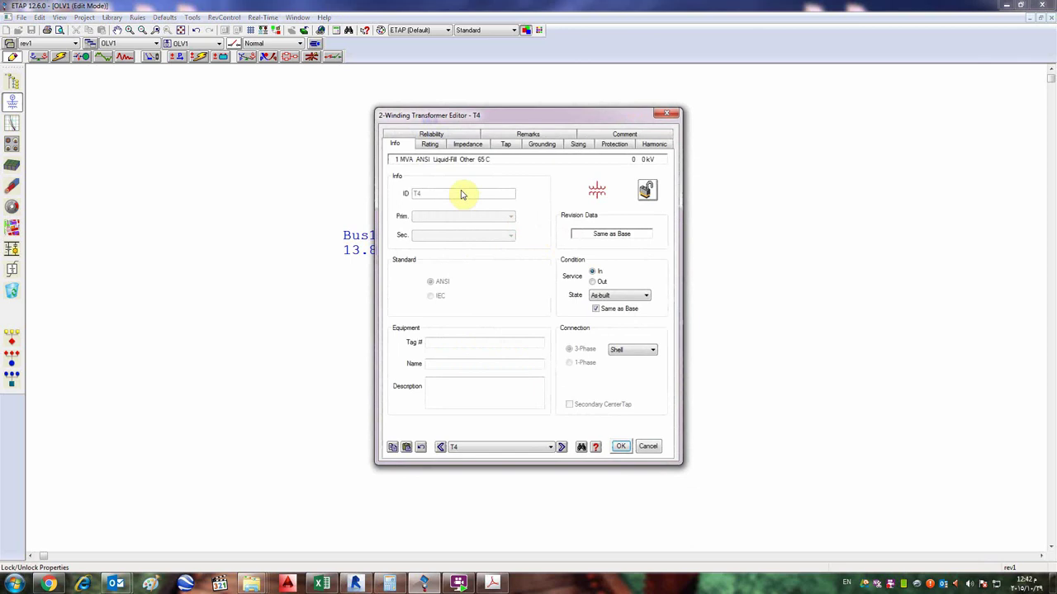
click(429, 145)
double_click(443, 273)
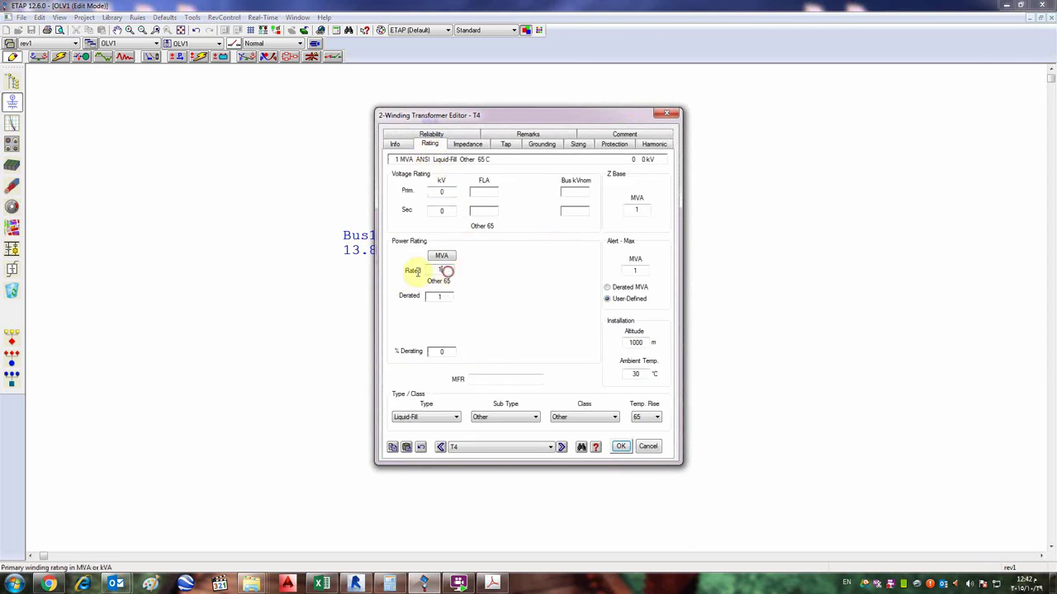
text(2)
click(620, 446)
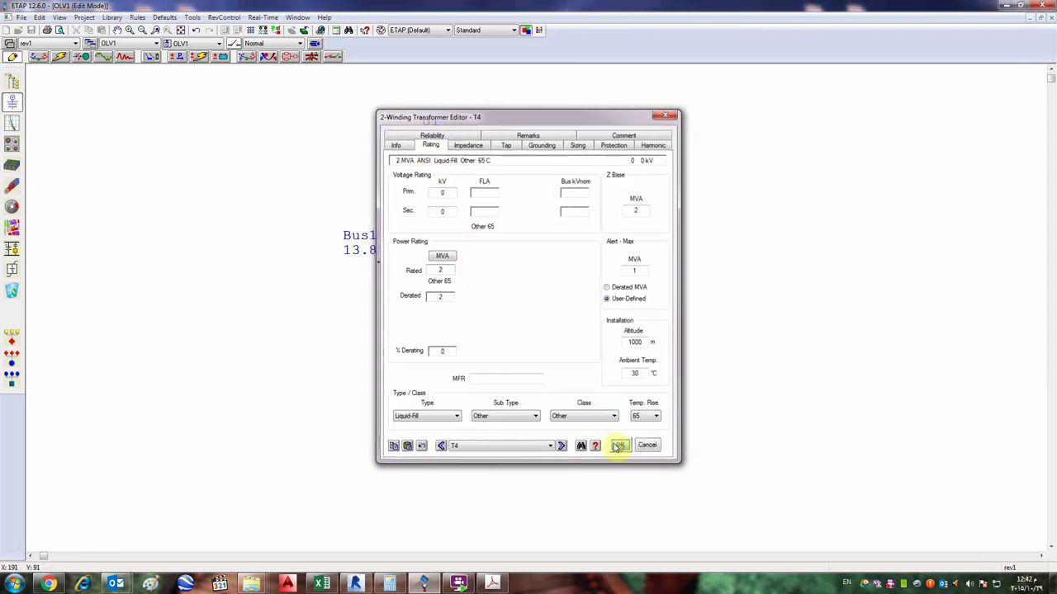
- Select T4 in Base, then switch to rev1 and attempt to delete T4
click(50, 43)
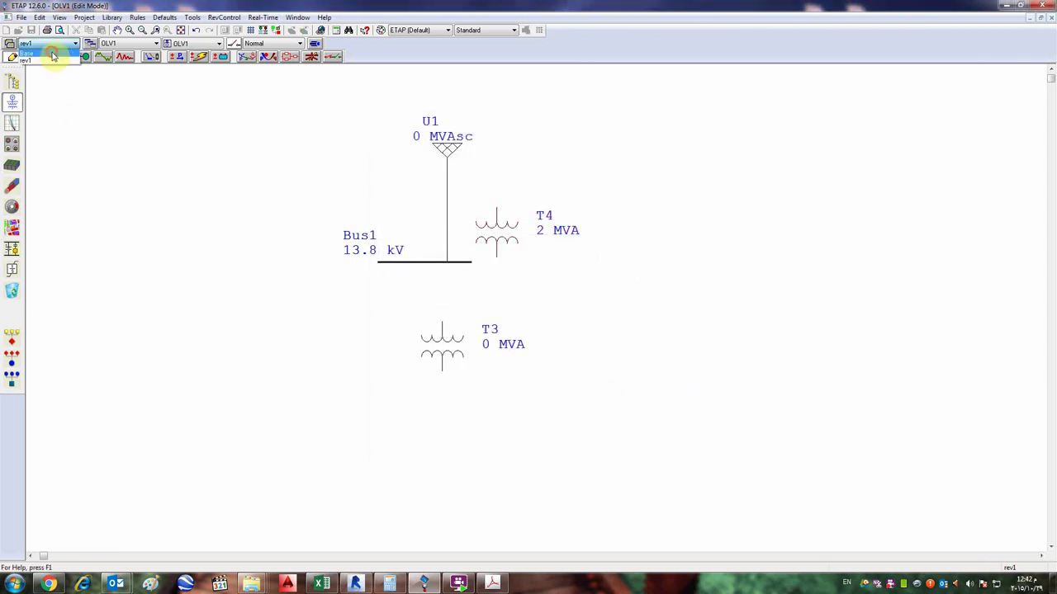
click(50, 53)
click(538, 238)
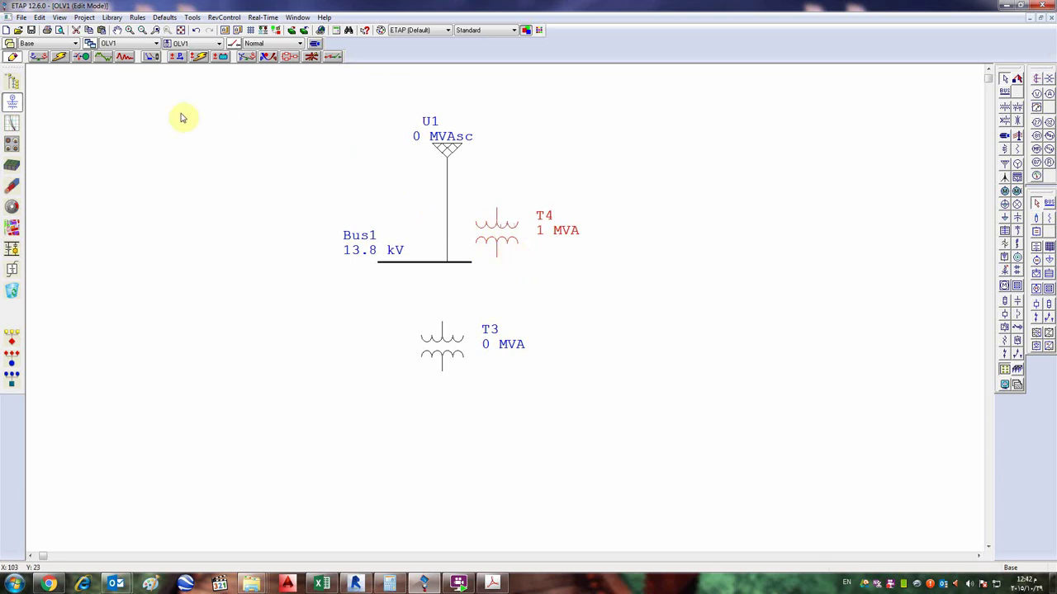
click(74, 43)
click(64, 61)
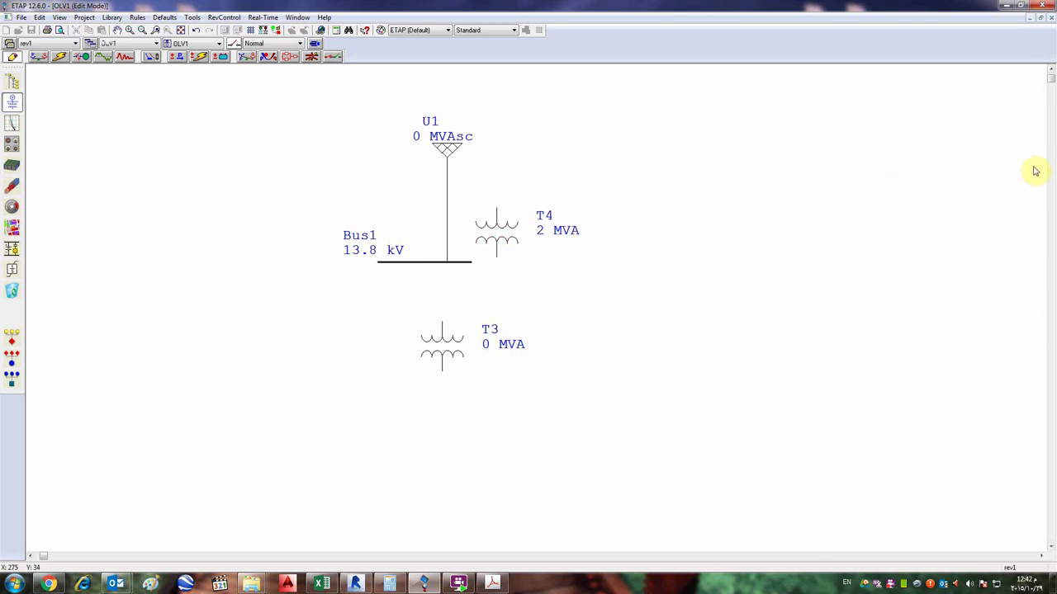
click(502, 228)
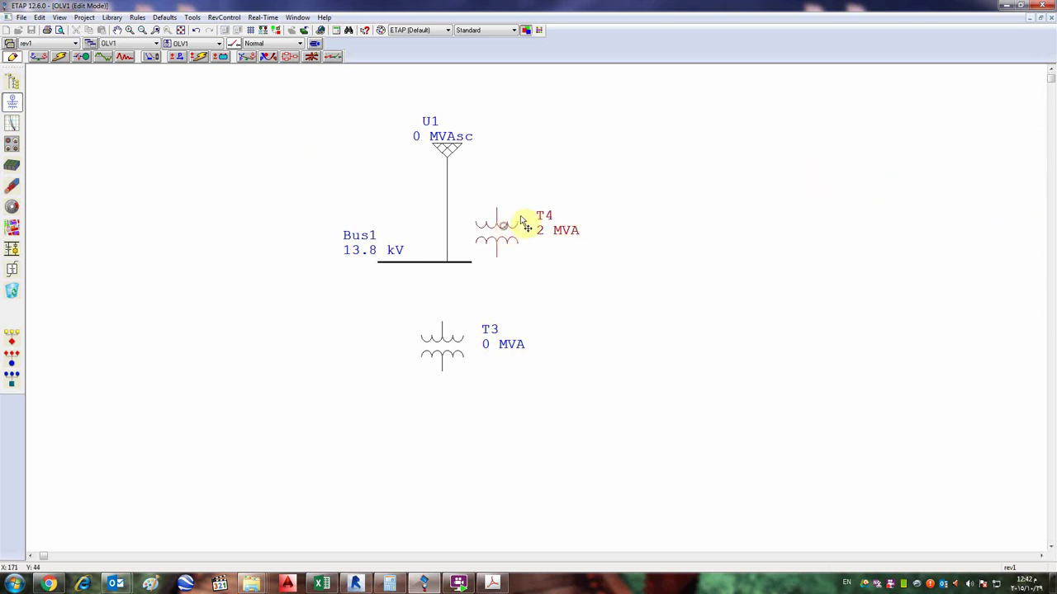
key(Delete)
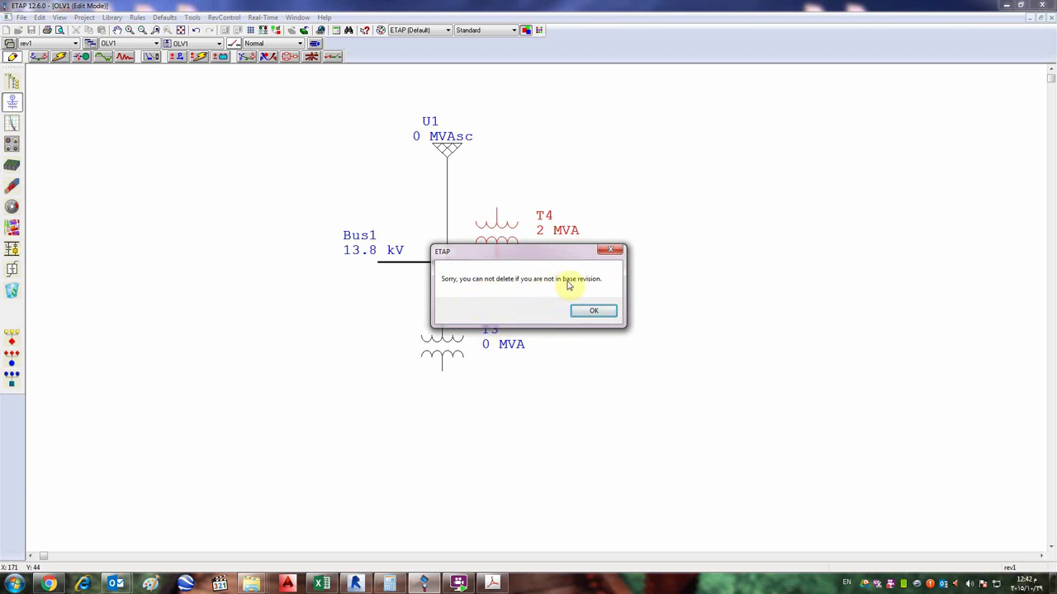
- Dismiss the cannot-delete warning and clear the selection on the rev1 diagram
click(593, 310)
click(632, 184)
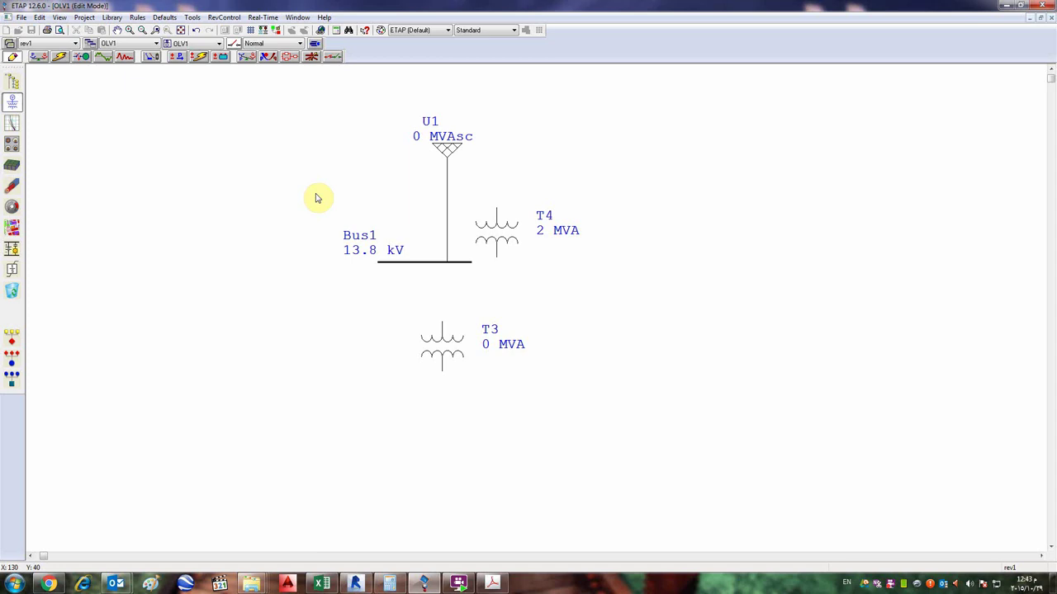
- In Base, move T4 up and right of U1, check it in rev1, then return to Base
click(61, 43)
click(54, 58)
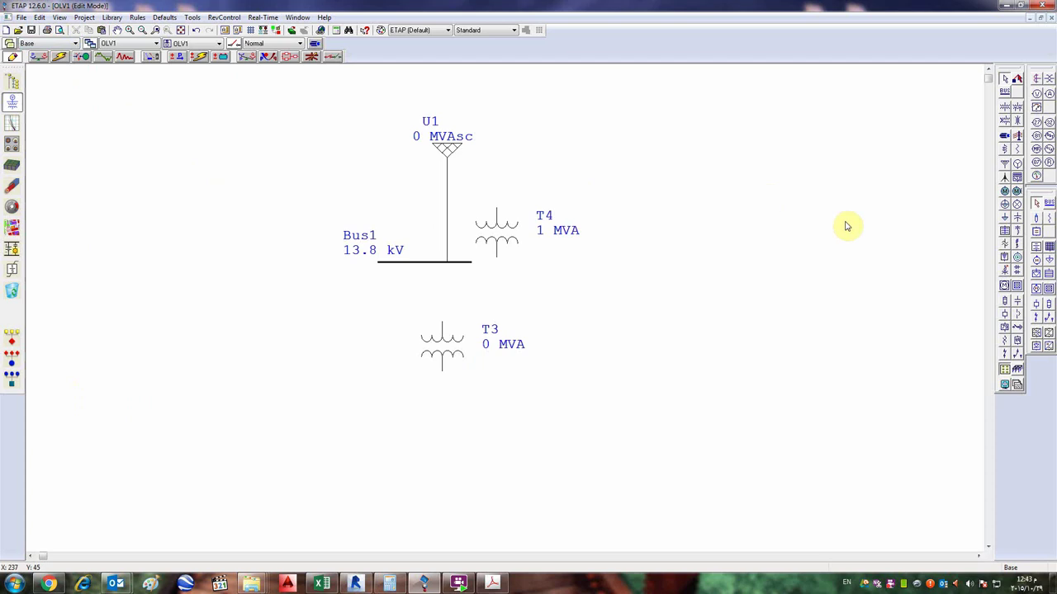
drag(491, 223, 559, 203)
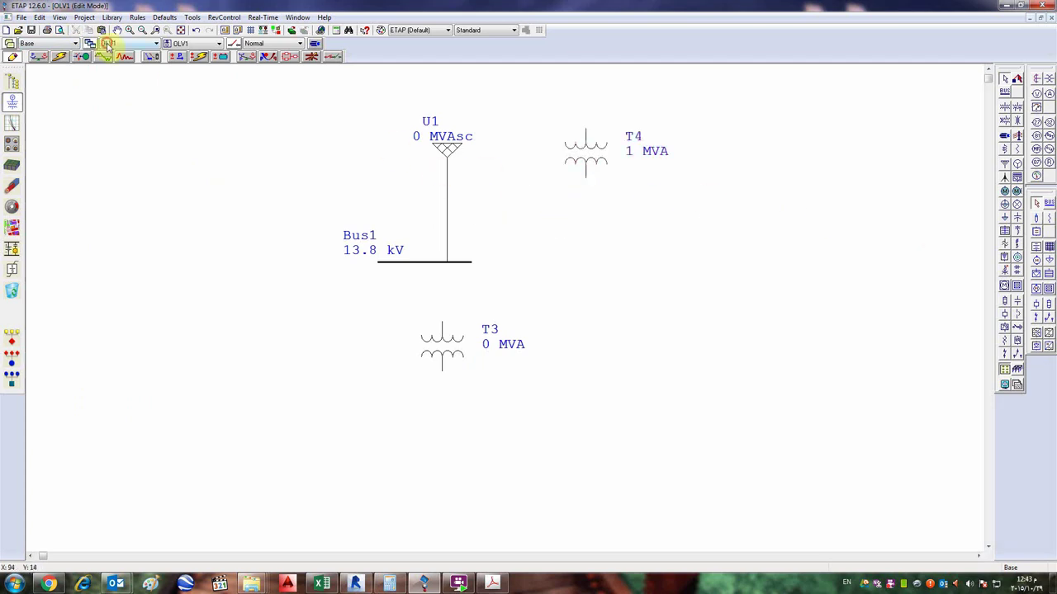
click(76, 43)
click(57, 61)
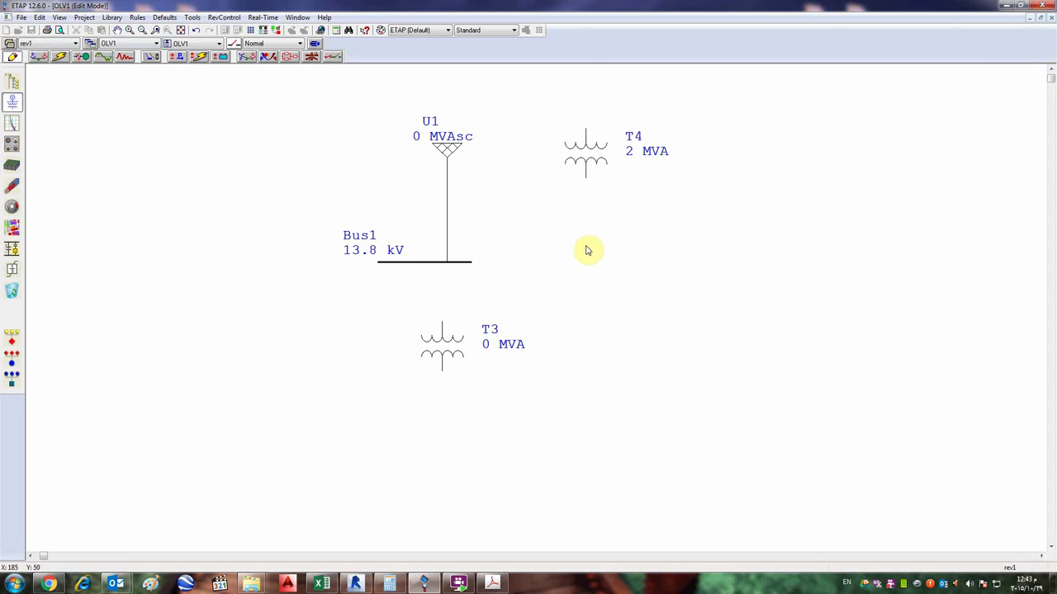
click(621, 225)
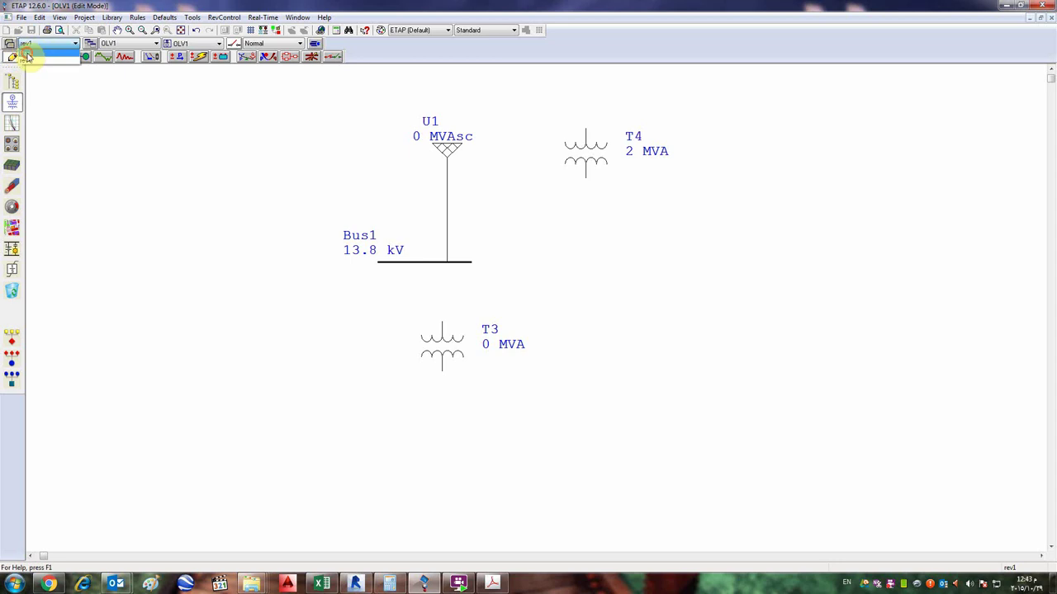
click(13, 56)
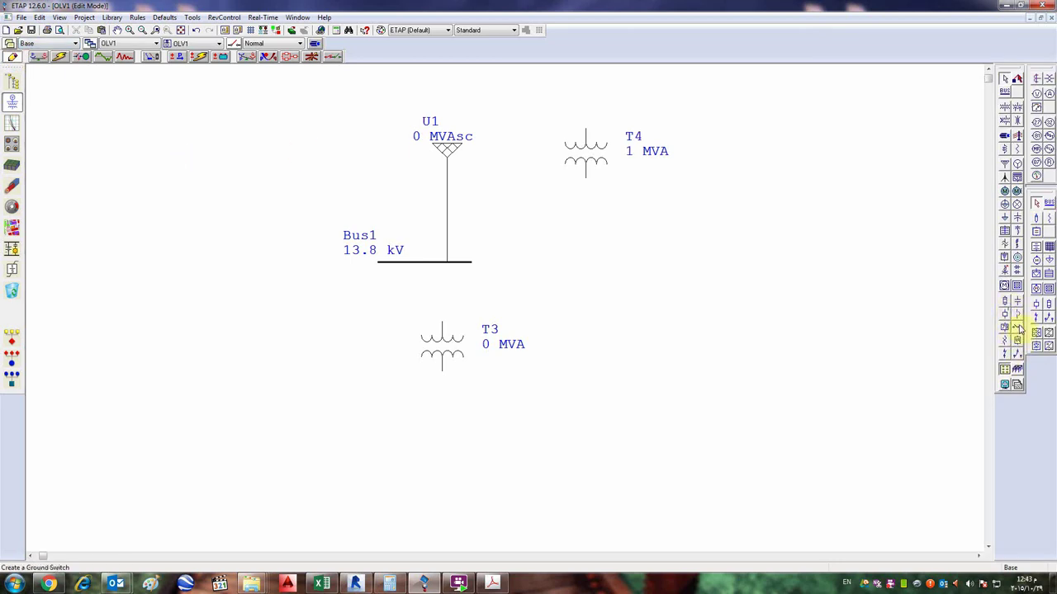
- Review the Project Standards and confirm the current standard unchanged
click(79, 18)
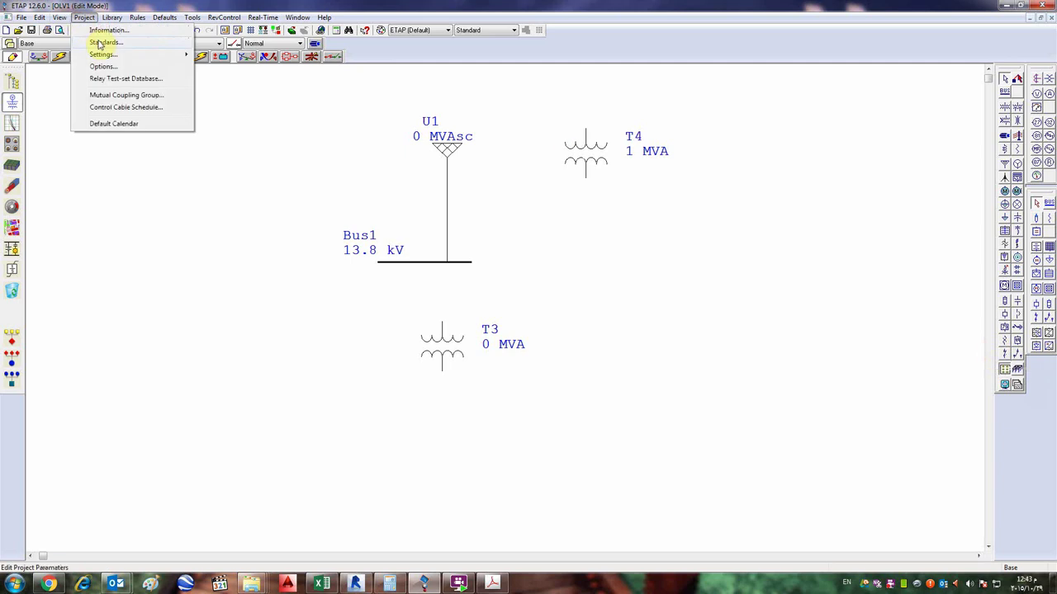
click(94, 39)
click(538, 254)
click(535, 261)
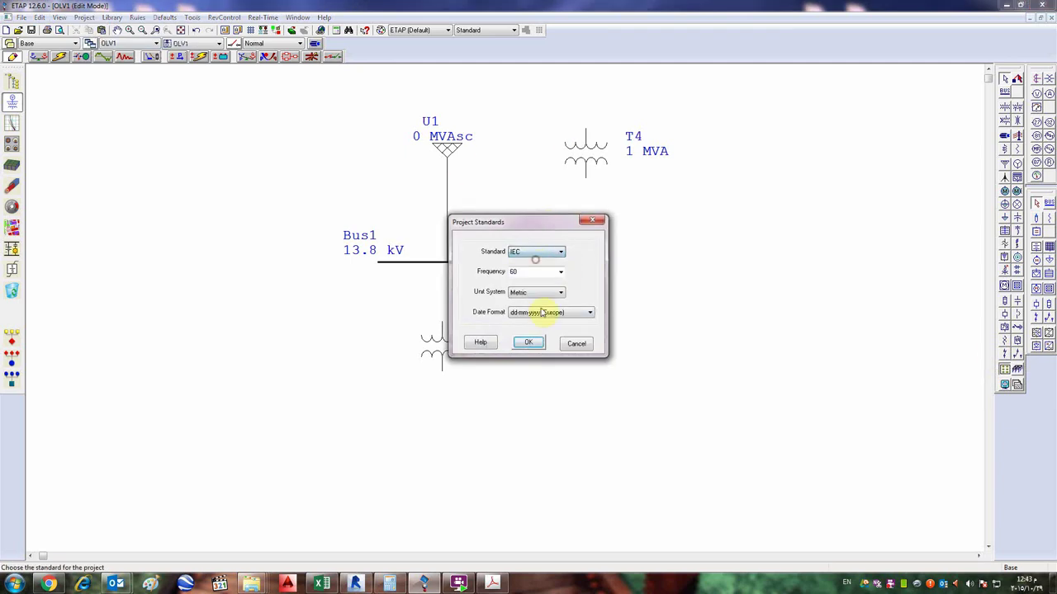
click(528, 342)
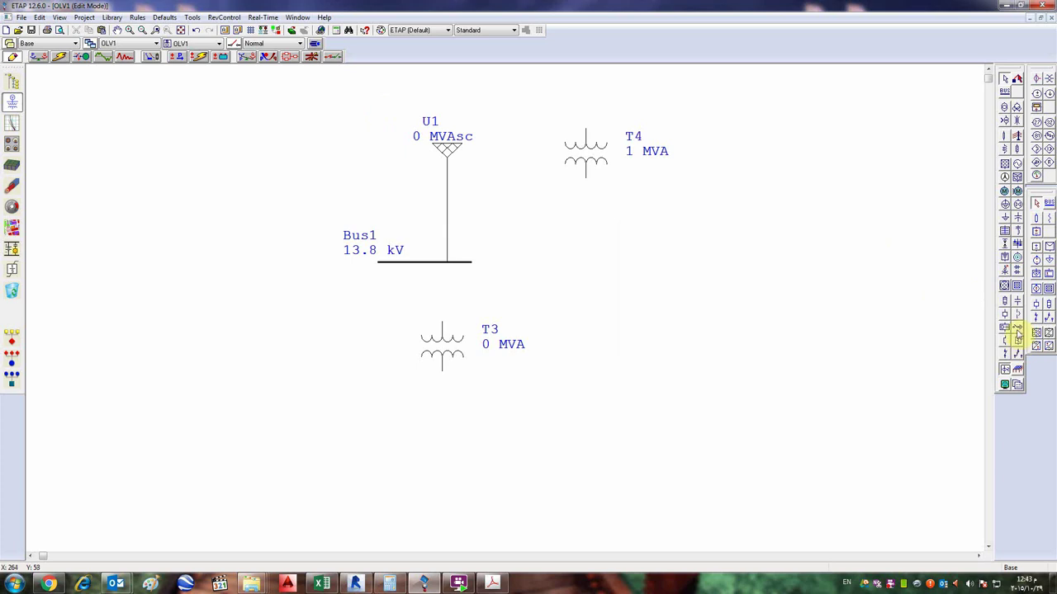
- Place switch SW1 on the U1–Bus1 line and set its status to Open
click(1010, 355)
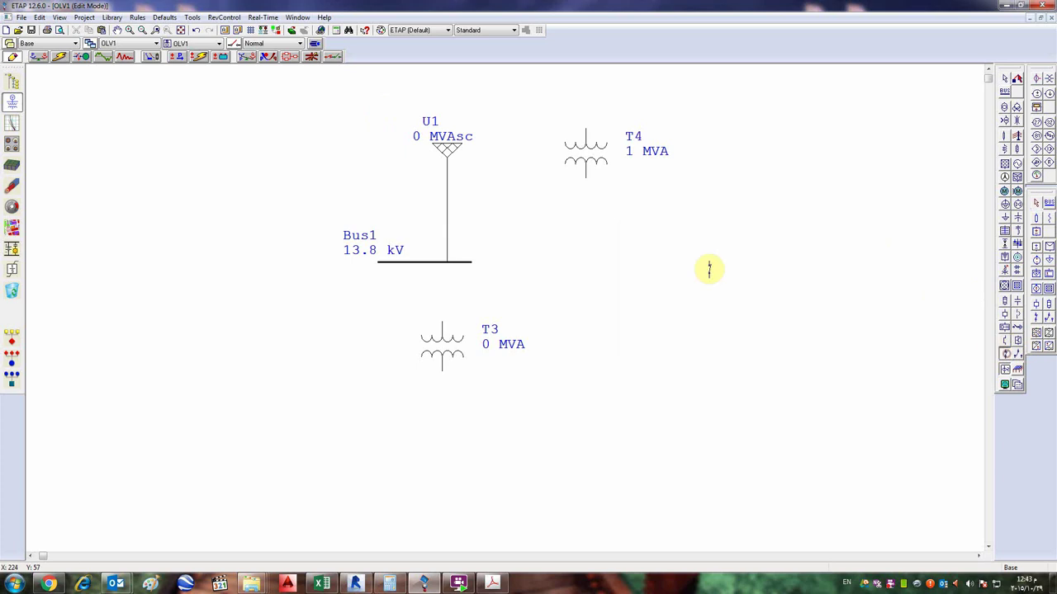
click(446, 216)
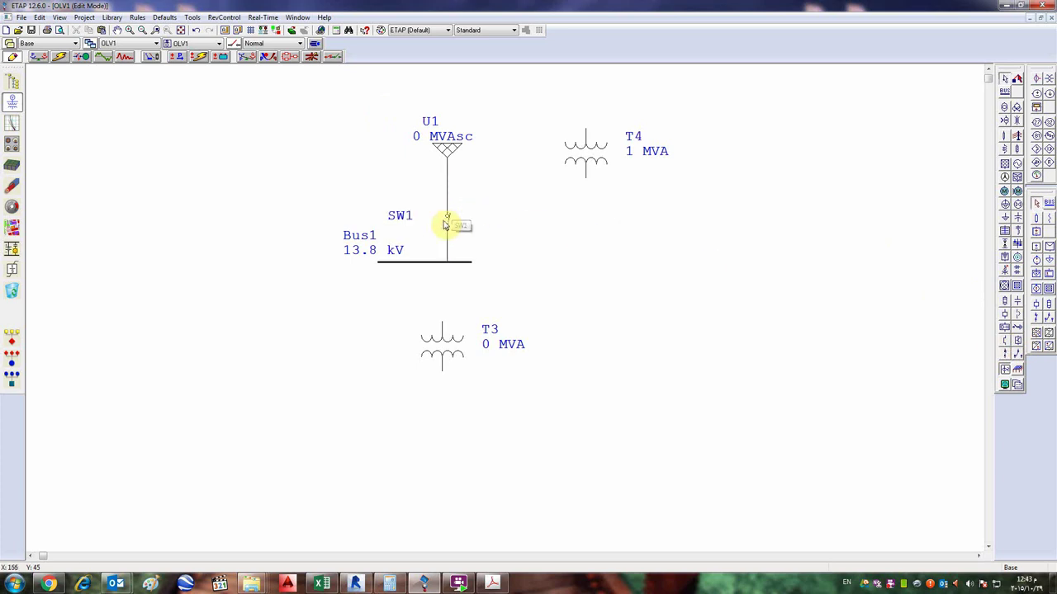
double_click(446, 222)
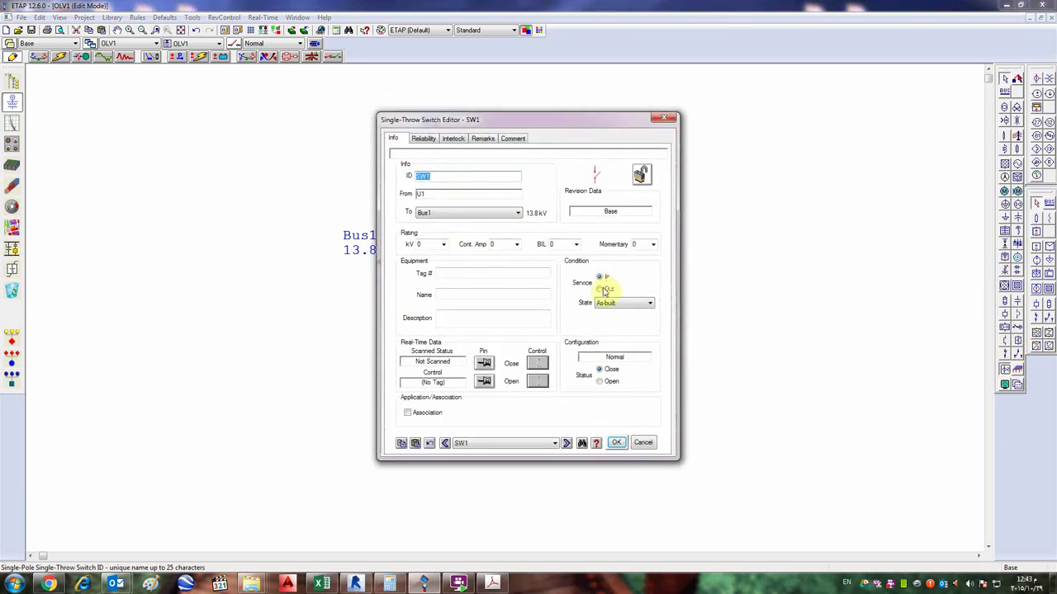
click(600, 381)
click(616, 443)
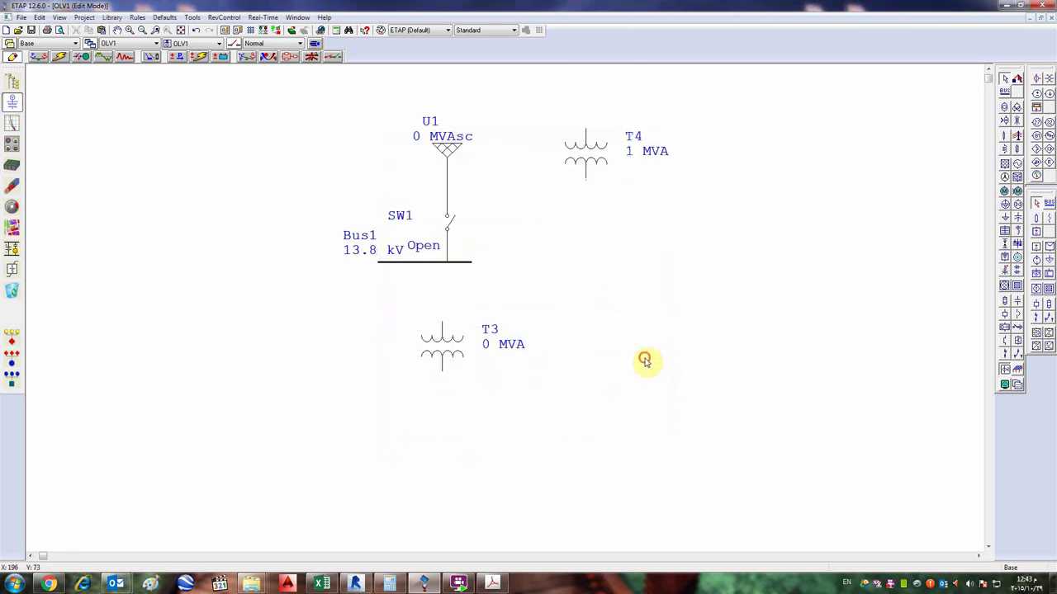
click(54, 43)
- In revision rev1, set switch SW1's status to Close
click(65, 66)
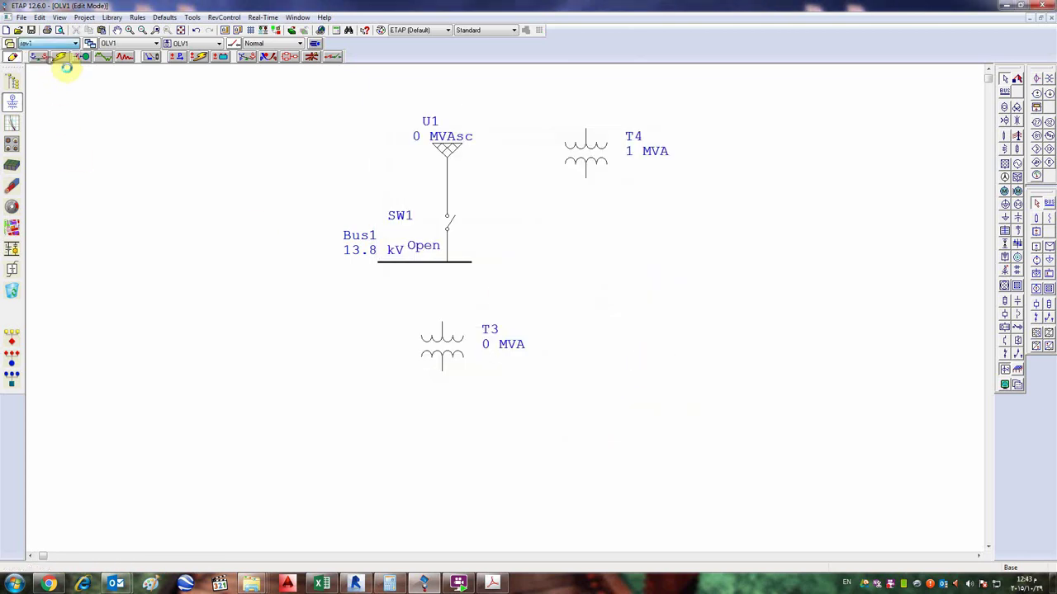
double_click(450, 222)
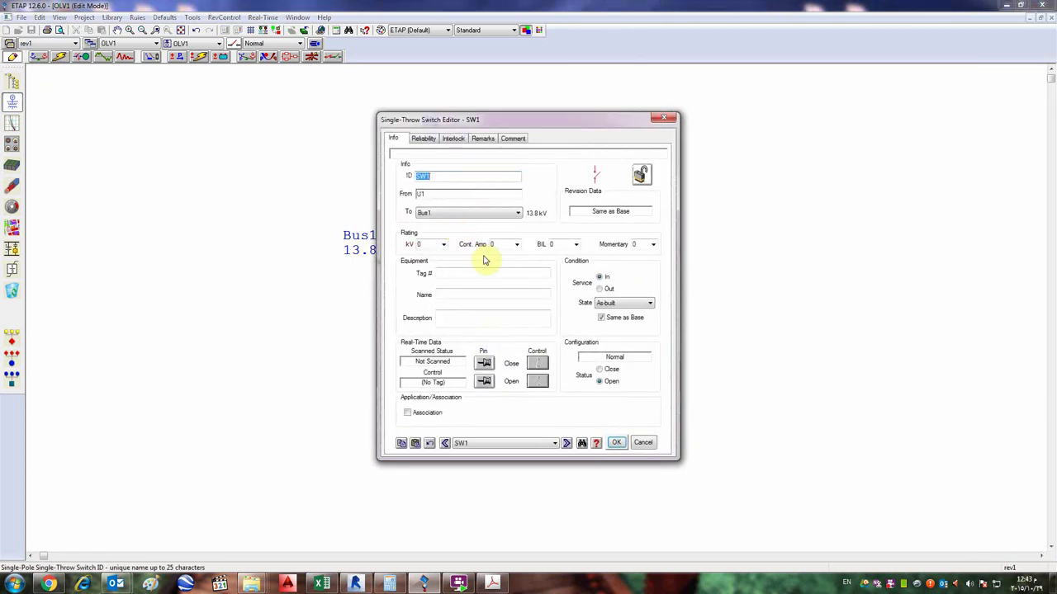
click(608, 372)
click(615, 442)
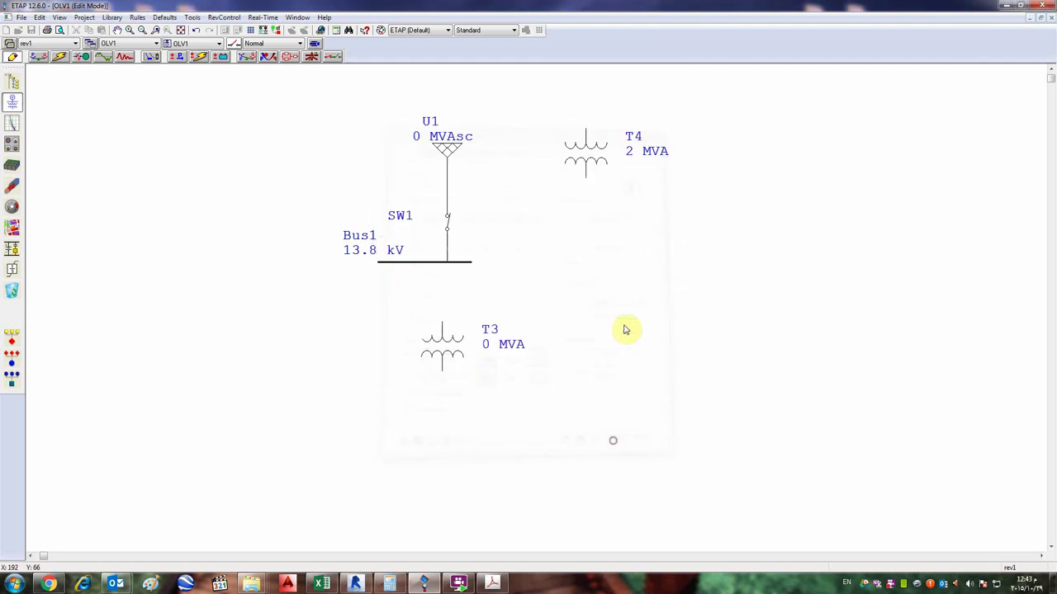
- Switch back to Base, select all diagram elements, then clear the selection
click(37, 43)
click(33, 53)
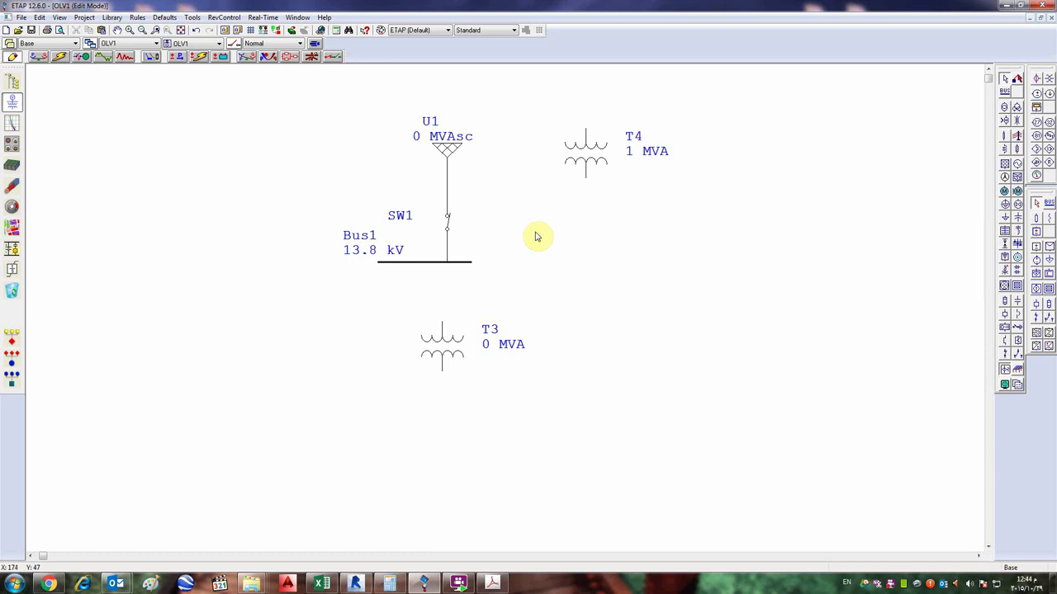
drag(682, 123, 191, 415)
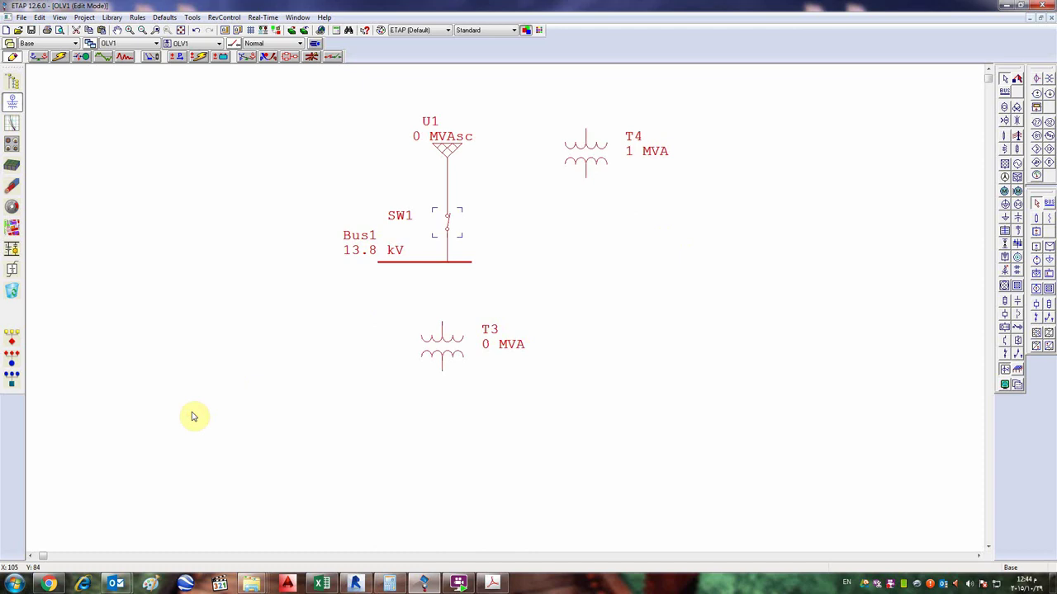
click(519, 394)
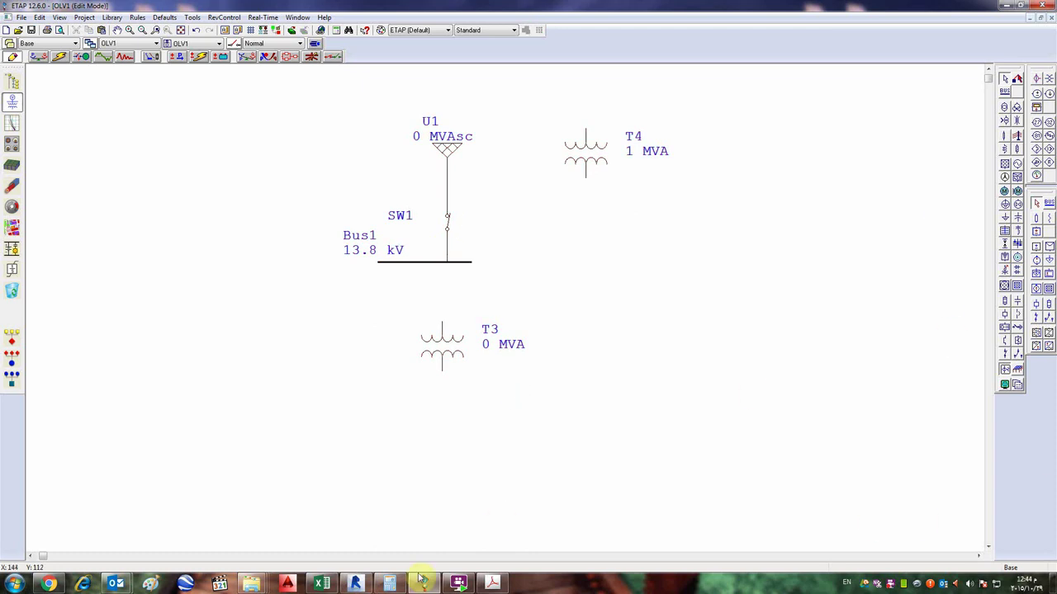
- Bring up the ETAP.pdf notes, scroll down page 3, then minimize Acrobat
click(492, 583)
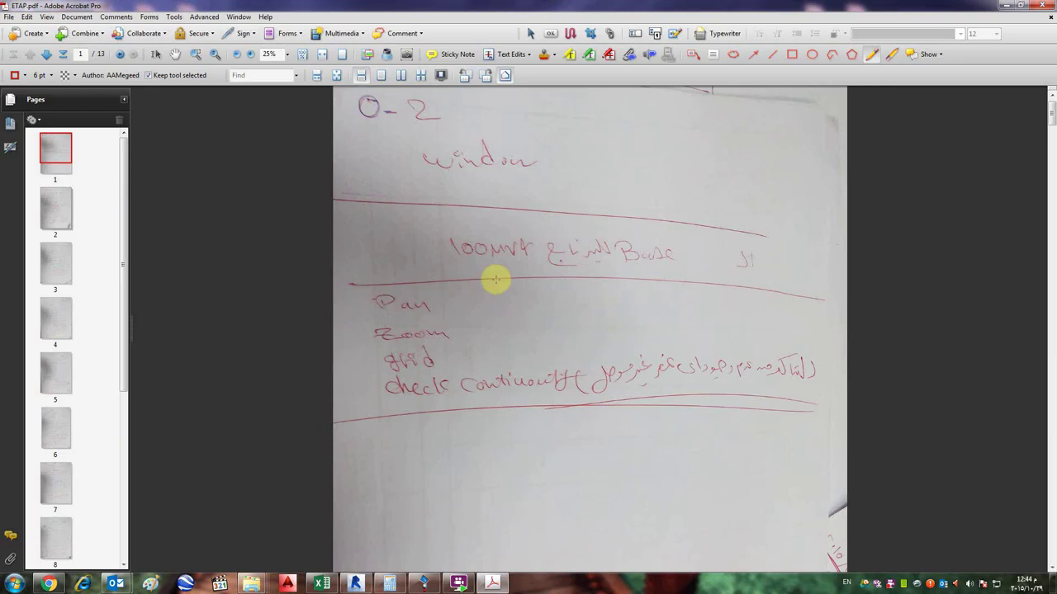
scroll(495, 279, down, 10)
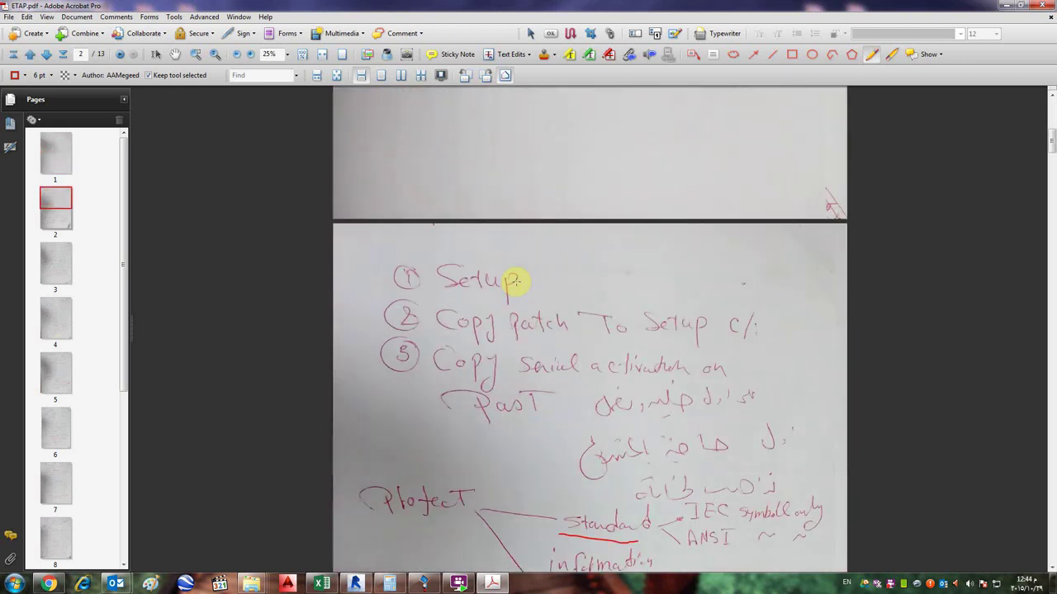
scroll(518, 282, down, 8)
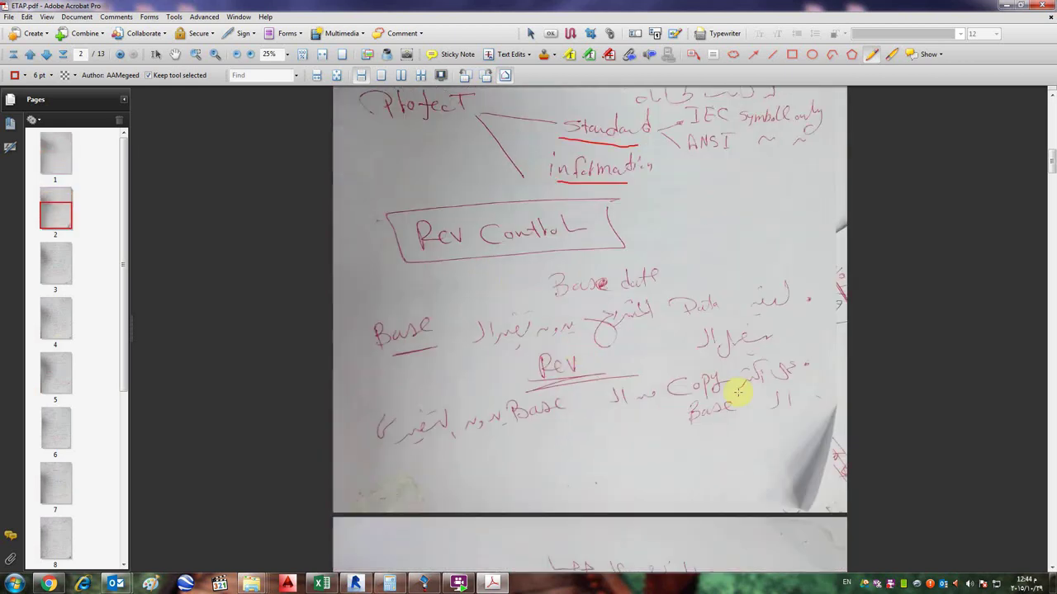
scroll(665, 376, down, 2)
scroll(665, 376, down, 8)
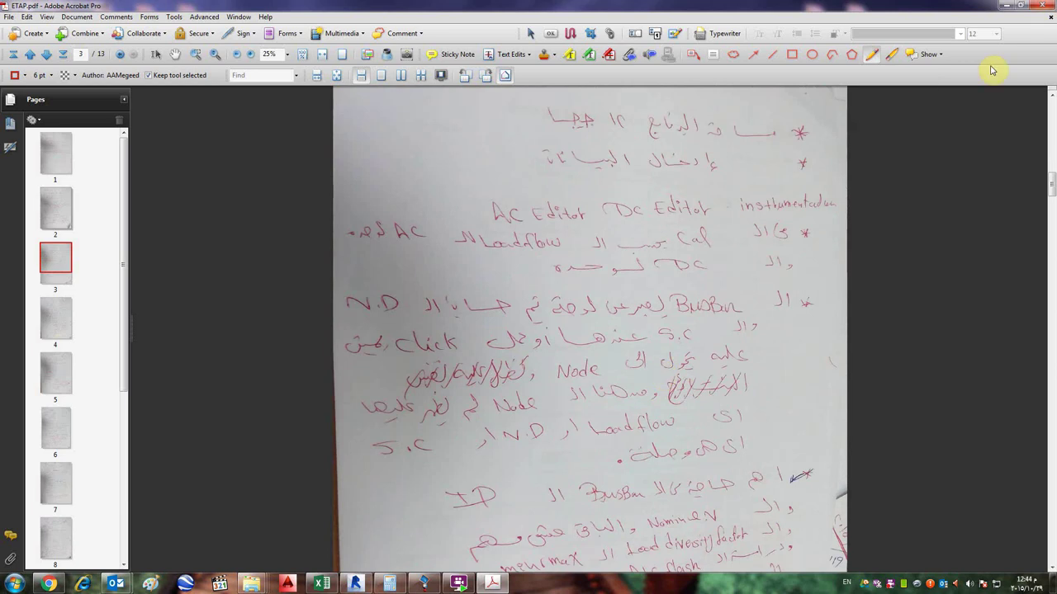
scroll(721, 221, down, 1)
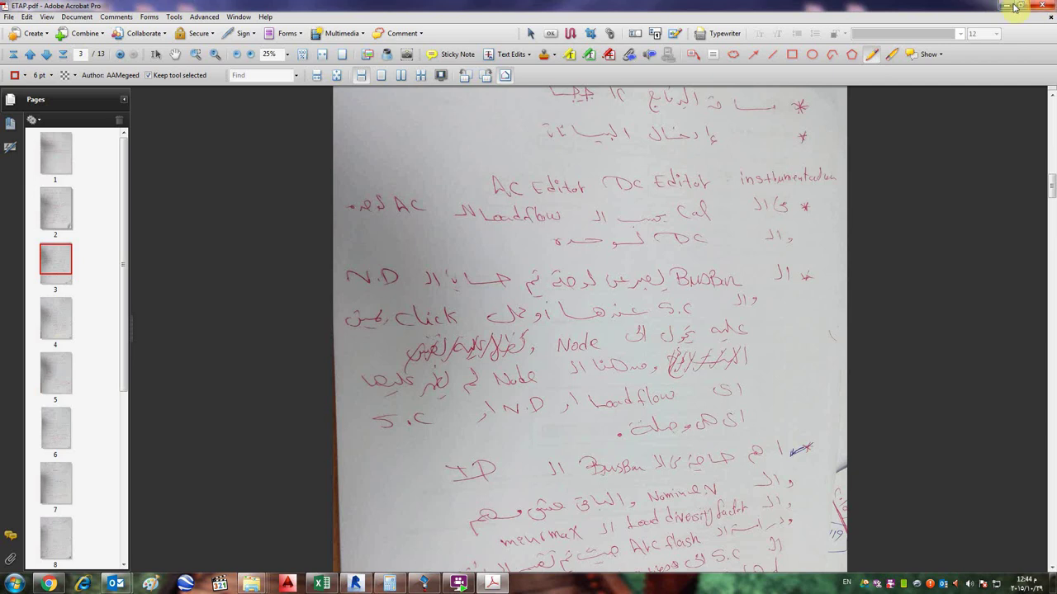
click(1005, 5)
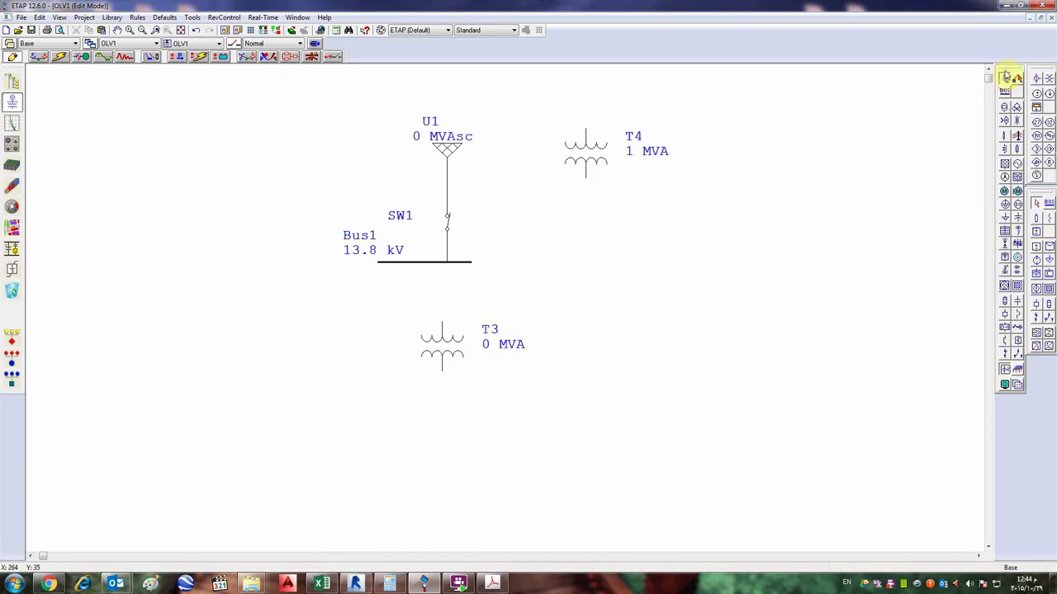
- Drag the AC Edit toolbar off the right dock into a floating palette
drag(1006, 74, 1038, 82)
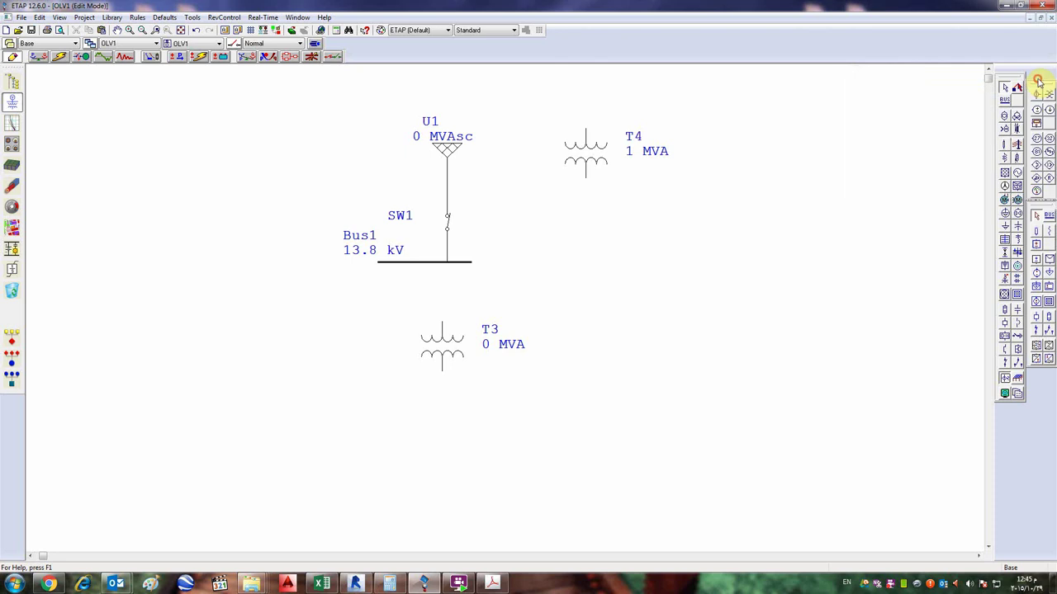
mouse_move(1039, 208)
mouse_down()
mouse_move(886, 222)
mouse_move(823, 203)
mouse_move(903, 220)
mouse_move(1034, 206)
mouse_up()
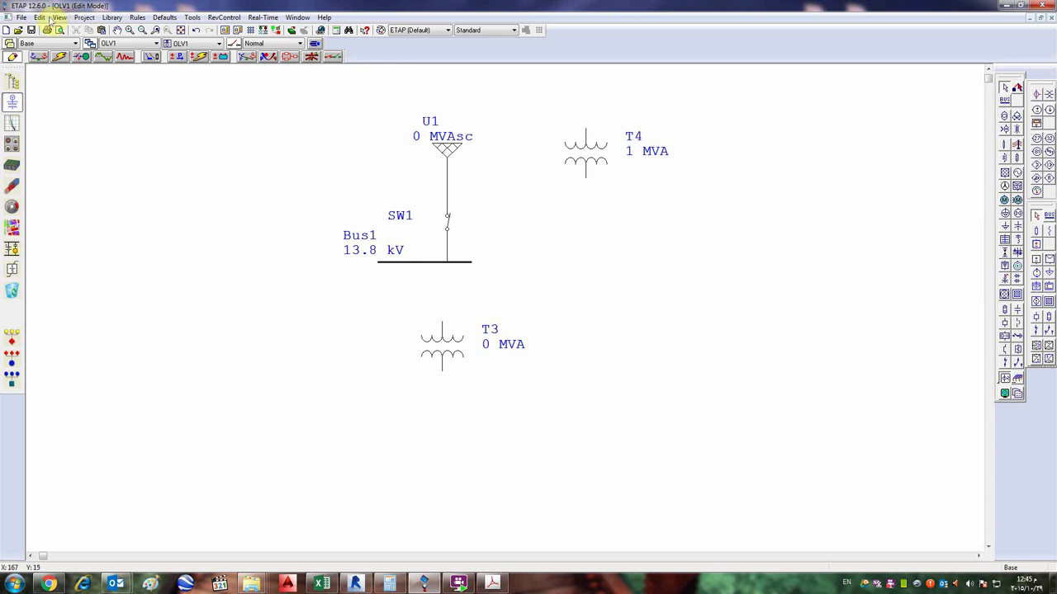
- Minimize ETAP and browse the electrical, Master Specs and D: folders, dismissing a location error
click(1006, 6)
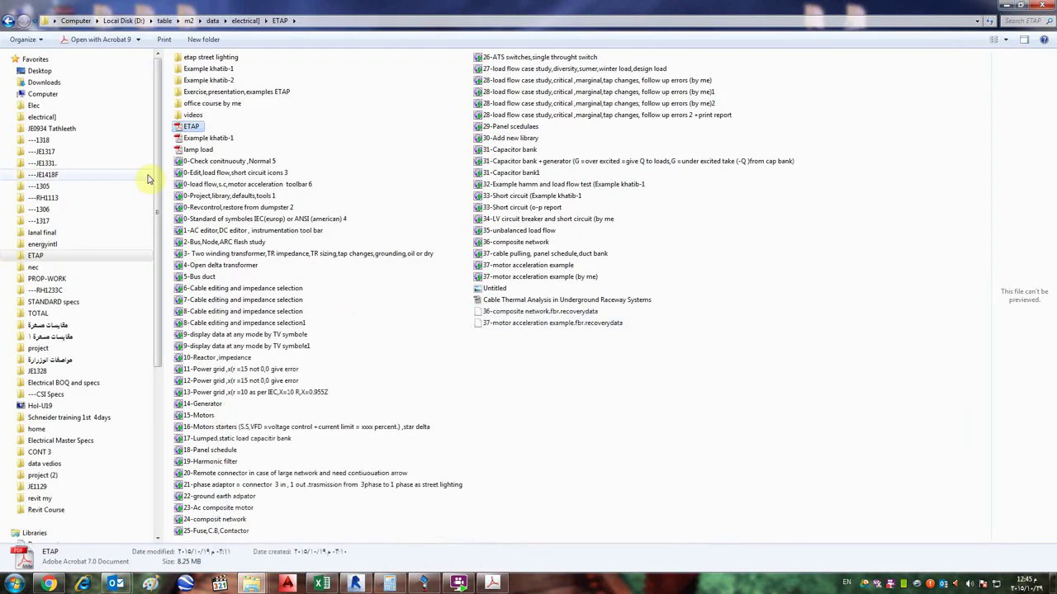
click(42, 117)
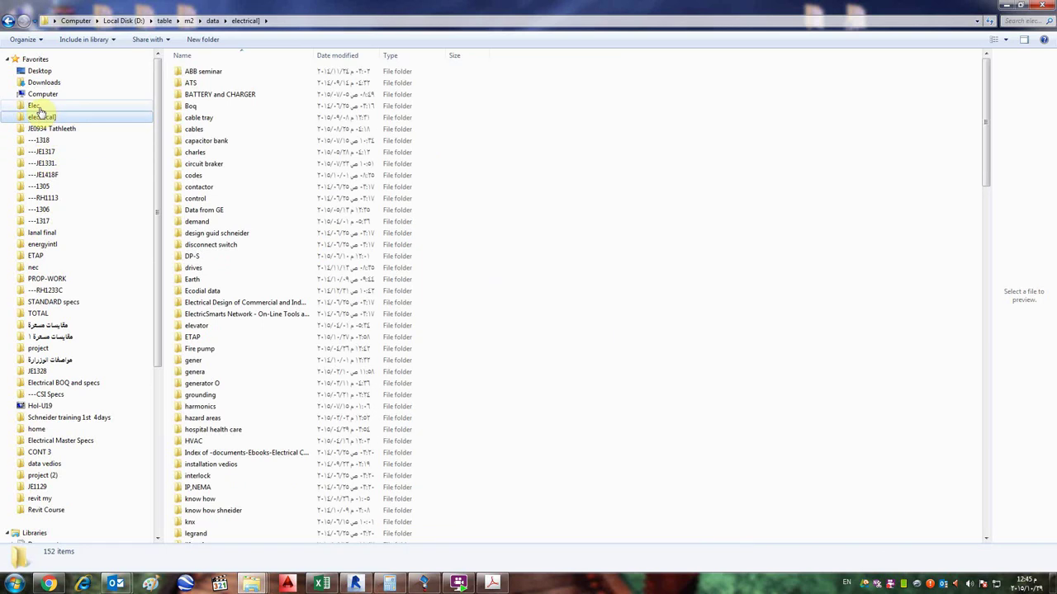
click(78, 440)
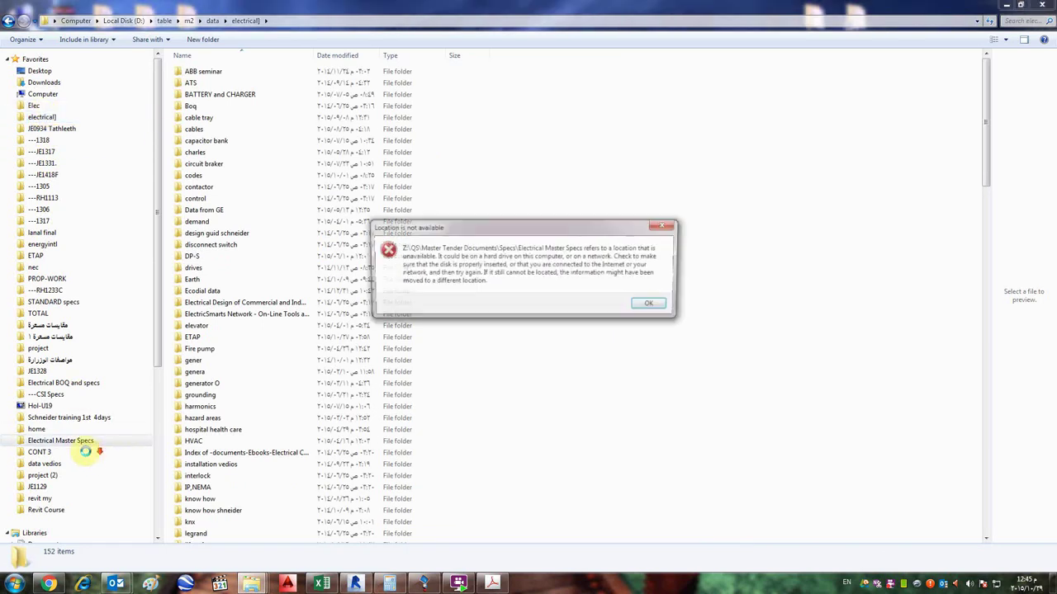
click(654, 306)
scroll(41, 404, down, 7)
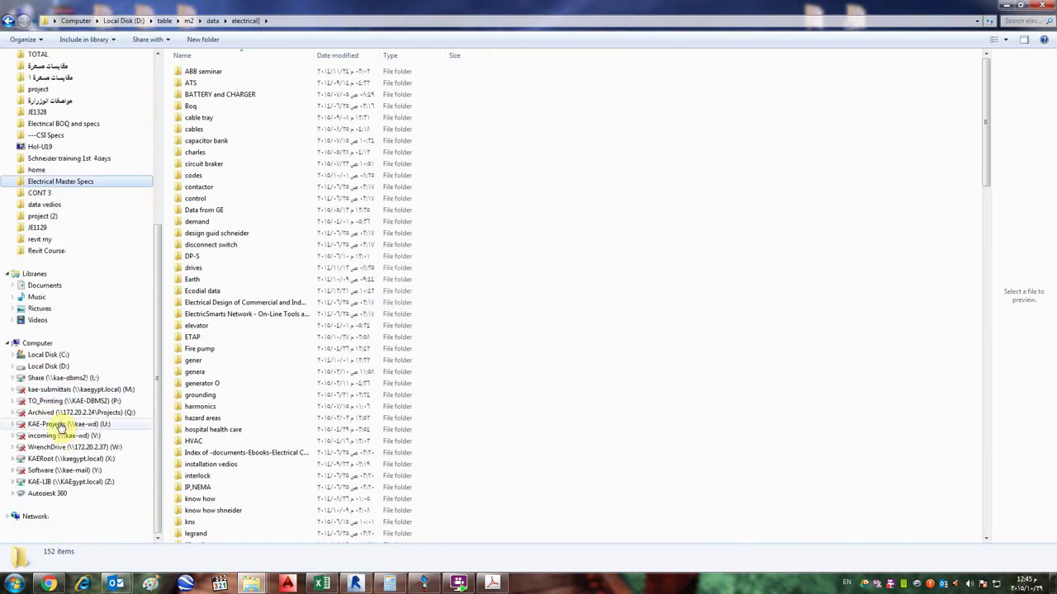
click(46, 366)
click(268, 190)
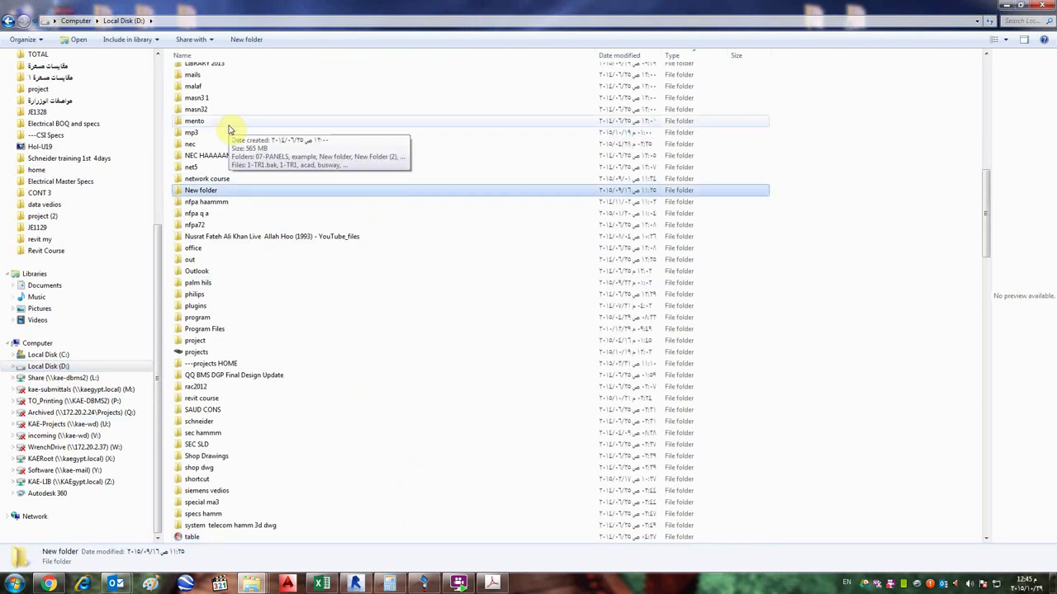
scroll(229, 132, up, 3)
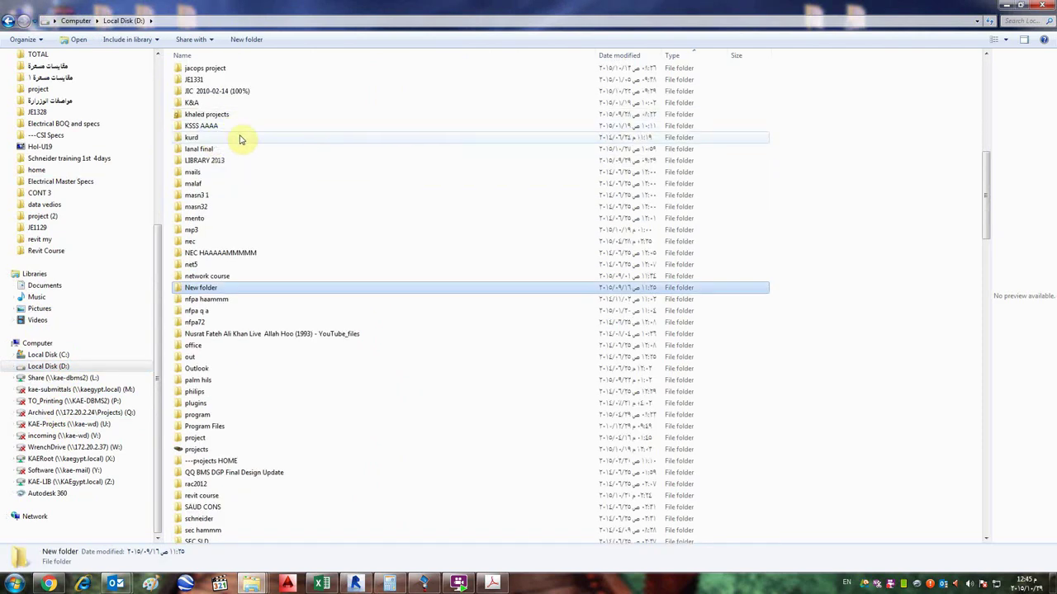
- Go to C:\ETAP 1260\Example-IEC and launch the Example-IEC project file
click(61, 357)
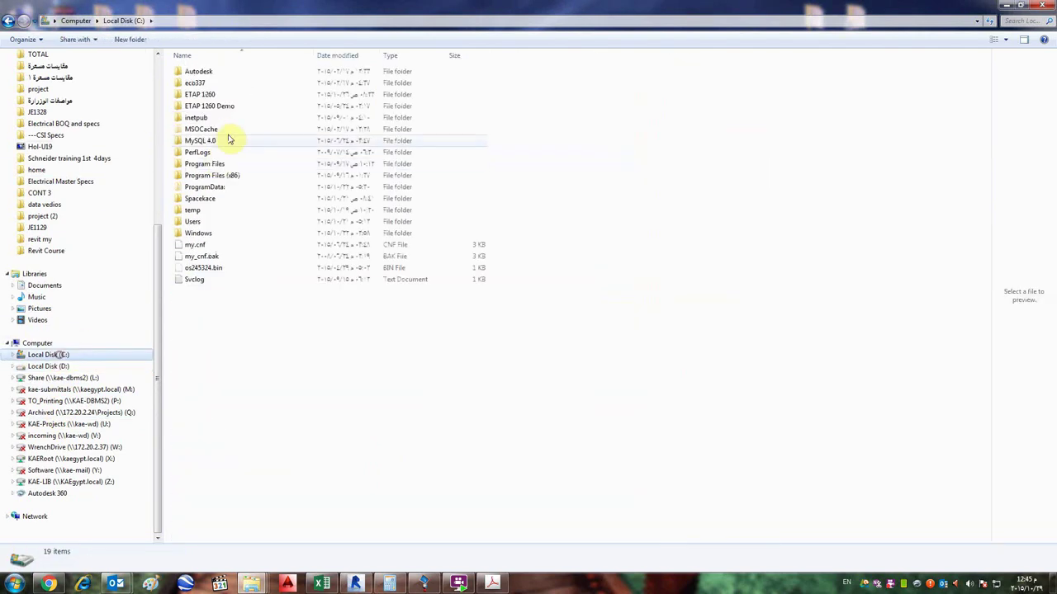
double_click(217, 94)
click(208, 211)
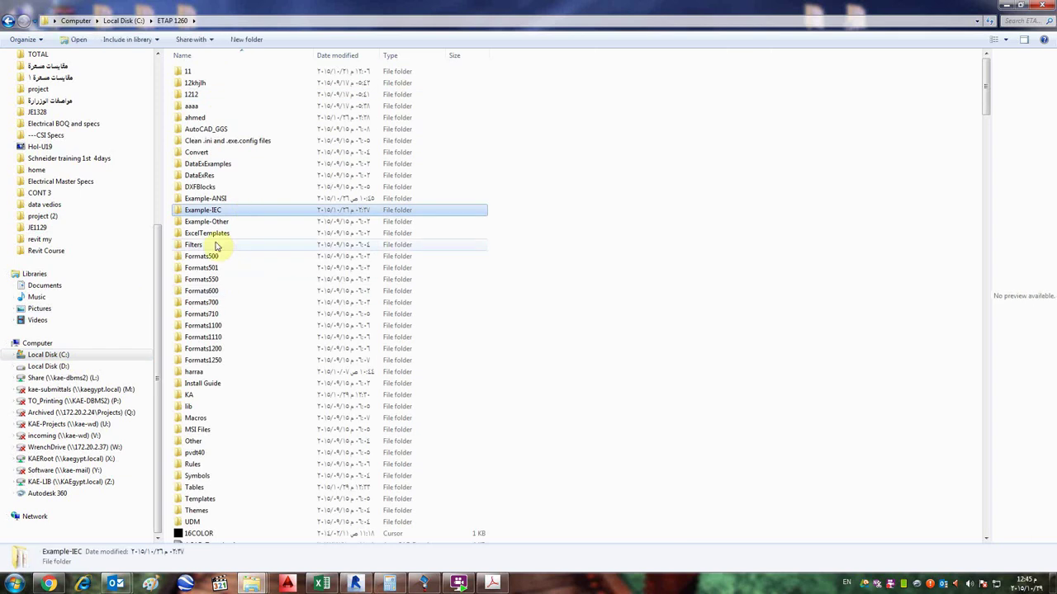
double_click(208, 210)
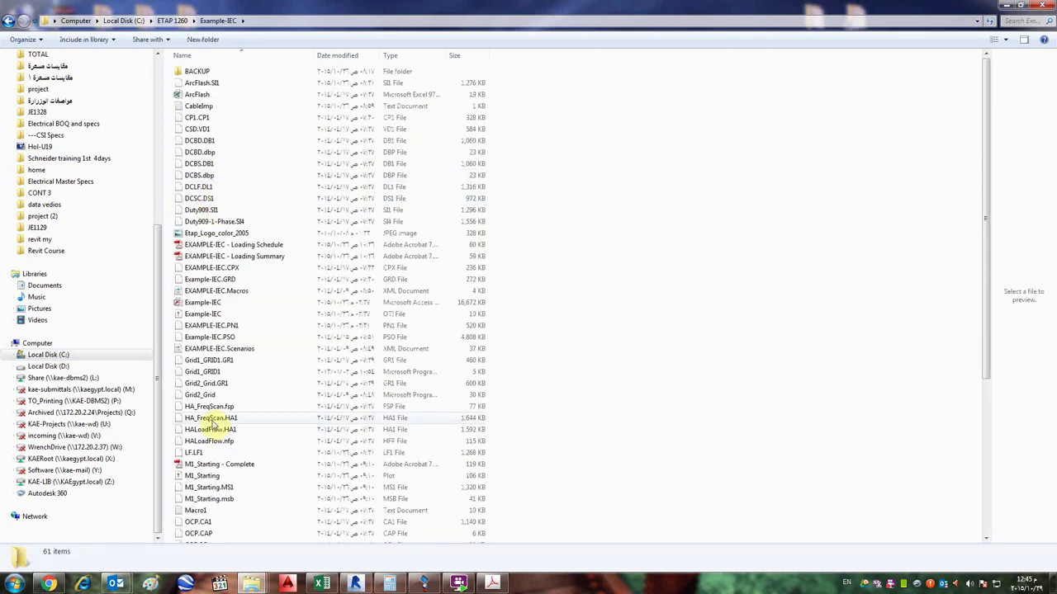
click(204, 315)
double_click(204, 315)
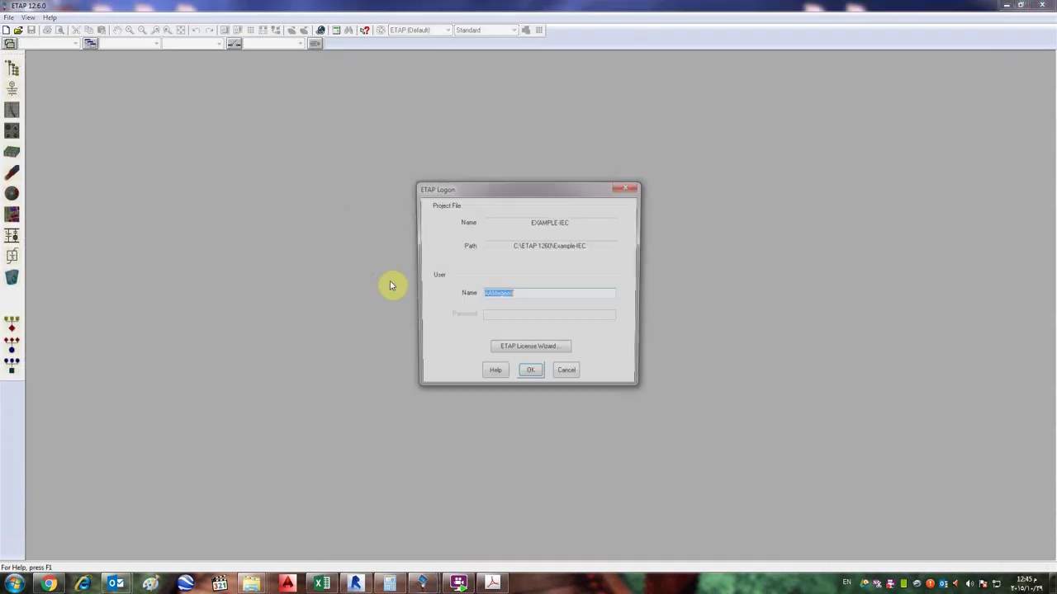
- Log on to Example-IEC, maximize Study View, and open and zoom into the DC Network sub-diagram
click(534, 377)
click(532, 377)
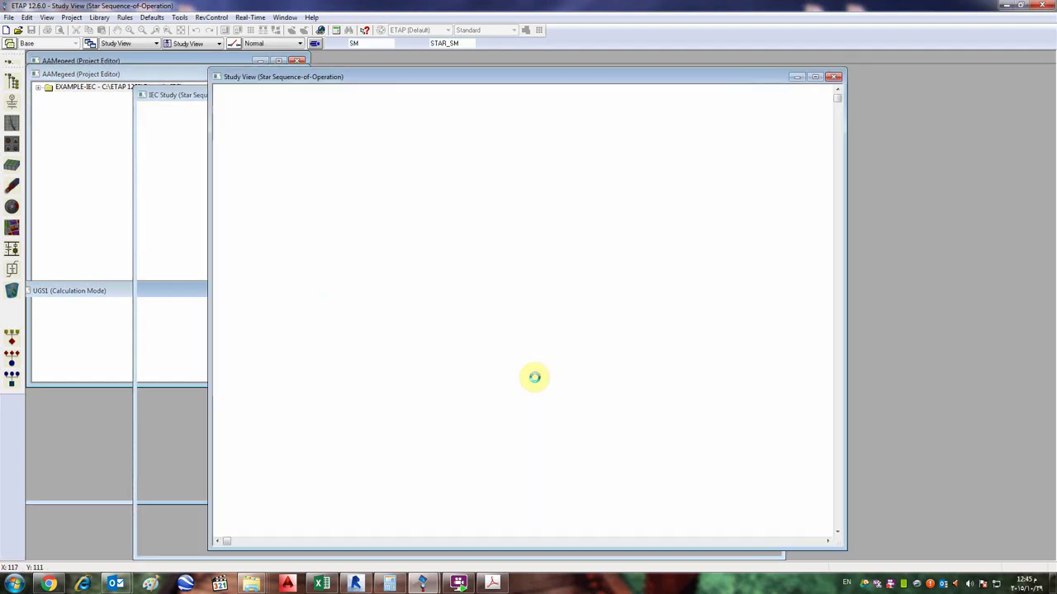
double_click(629, 78)
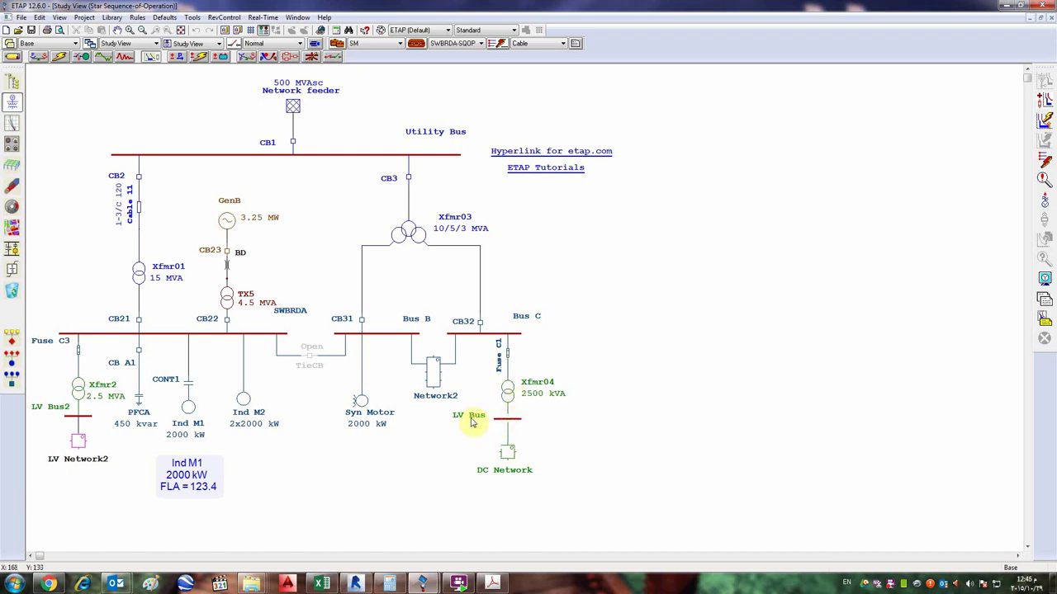
double_click(504, 446)
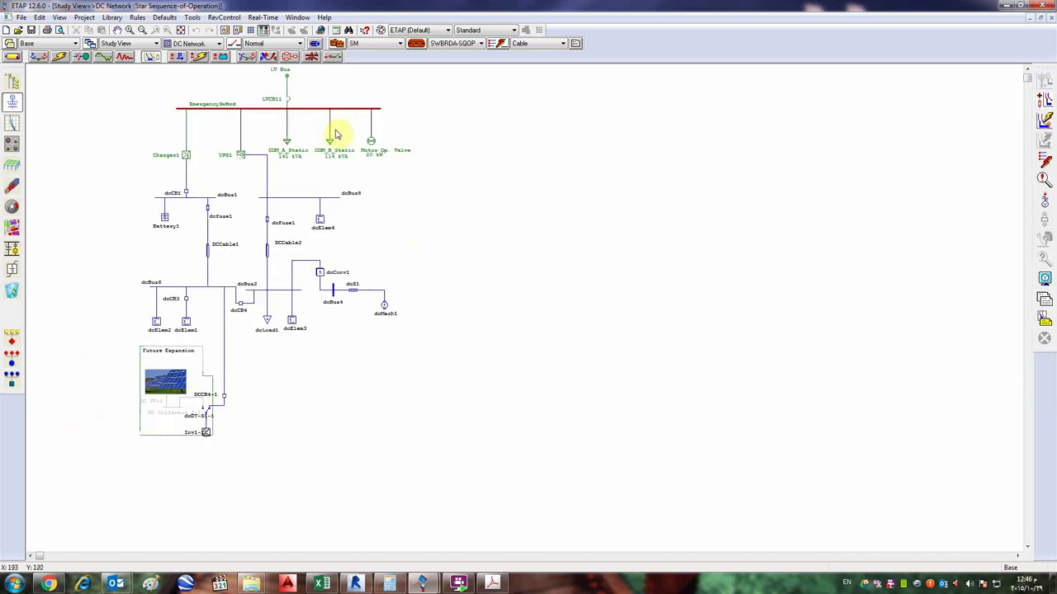
scroll(283, 160, up, 3)
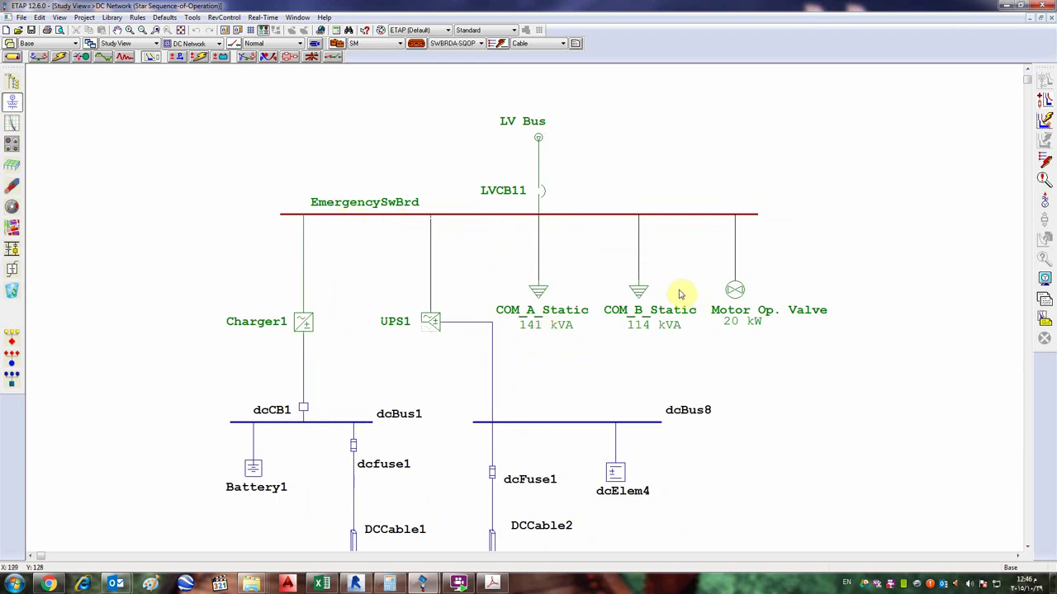
scroll(633, 276, down, 1)
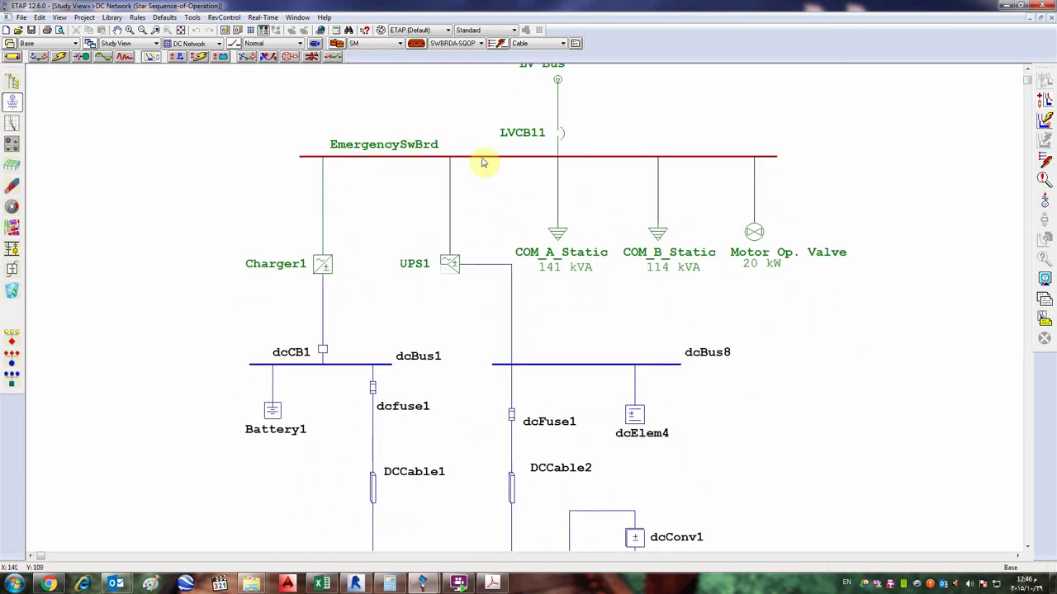
double_click(483, 163)
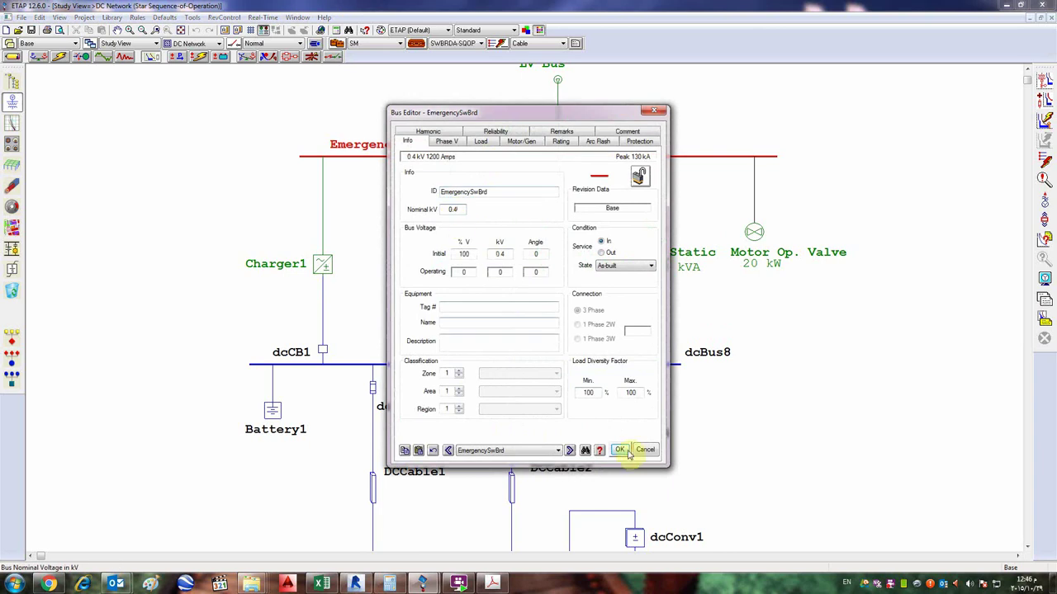
click(620, 450)
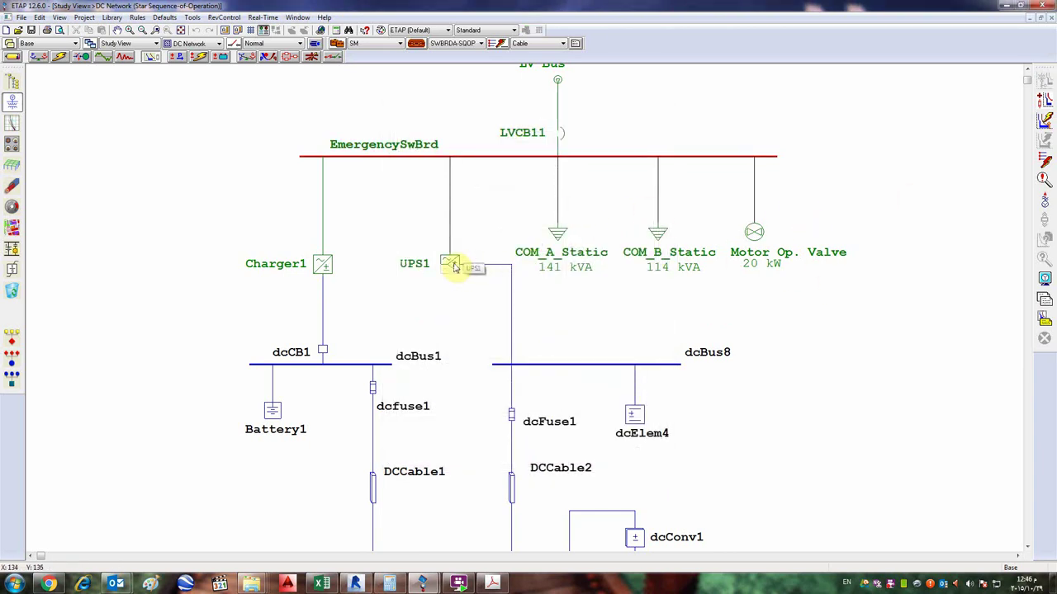
drag(599, 401, 548, 238)
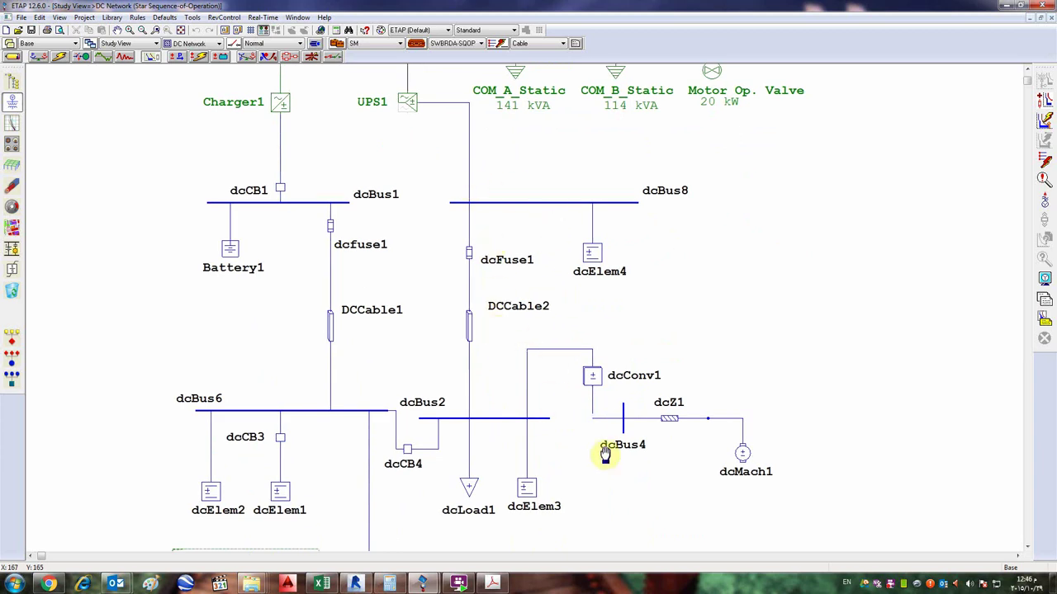
scroll(498, 309, up, 3)
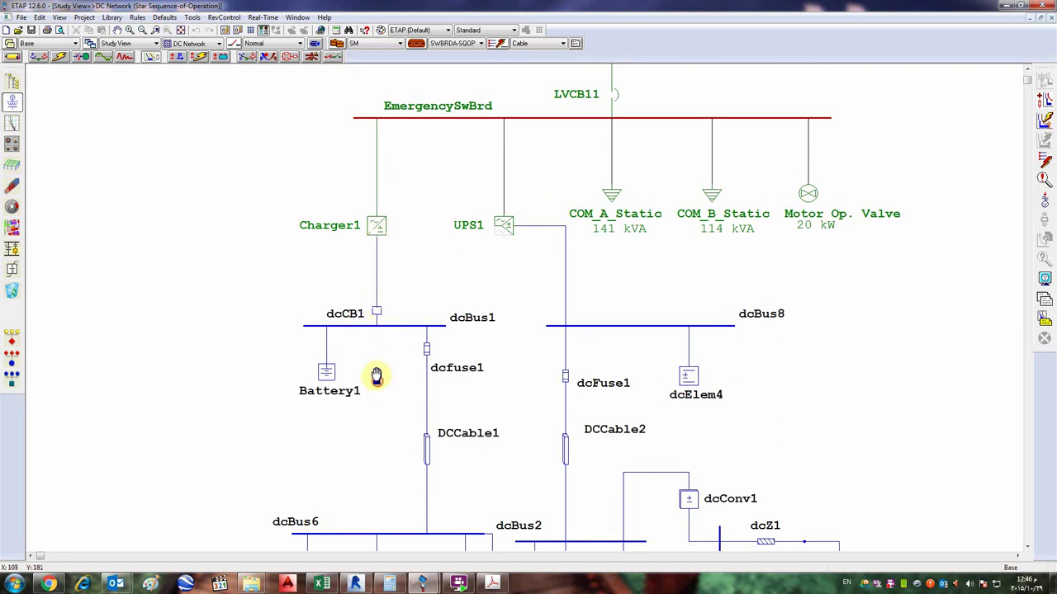
drag(377, 377, 339, 187)
scroll(338, 198, up, 2)
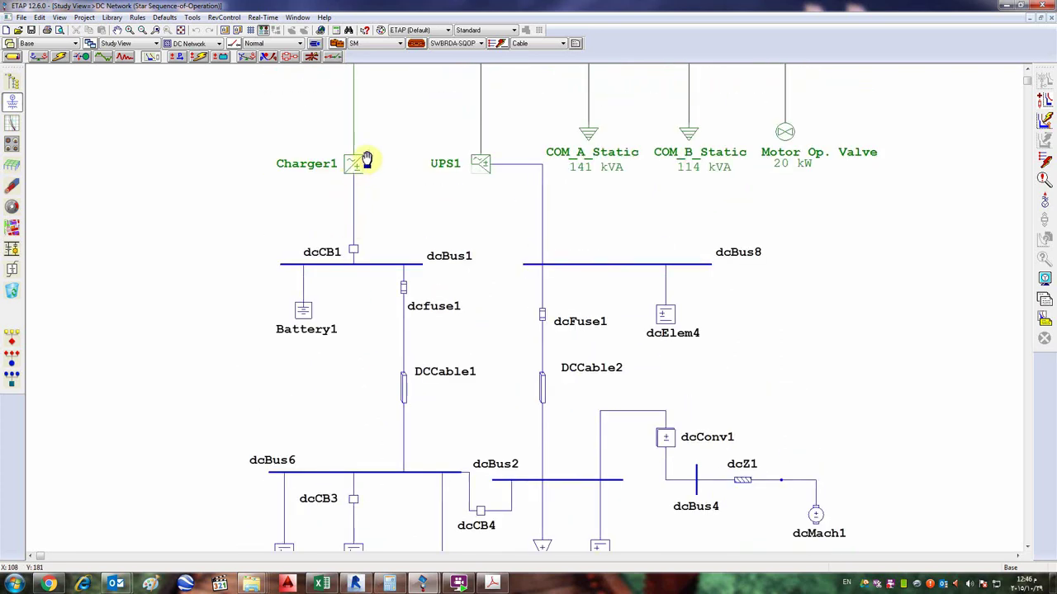
- Inspect Charger1's properties in the DC Charger Editor, then select Battery1
double_click(355, 165)
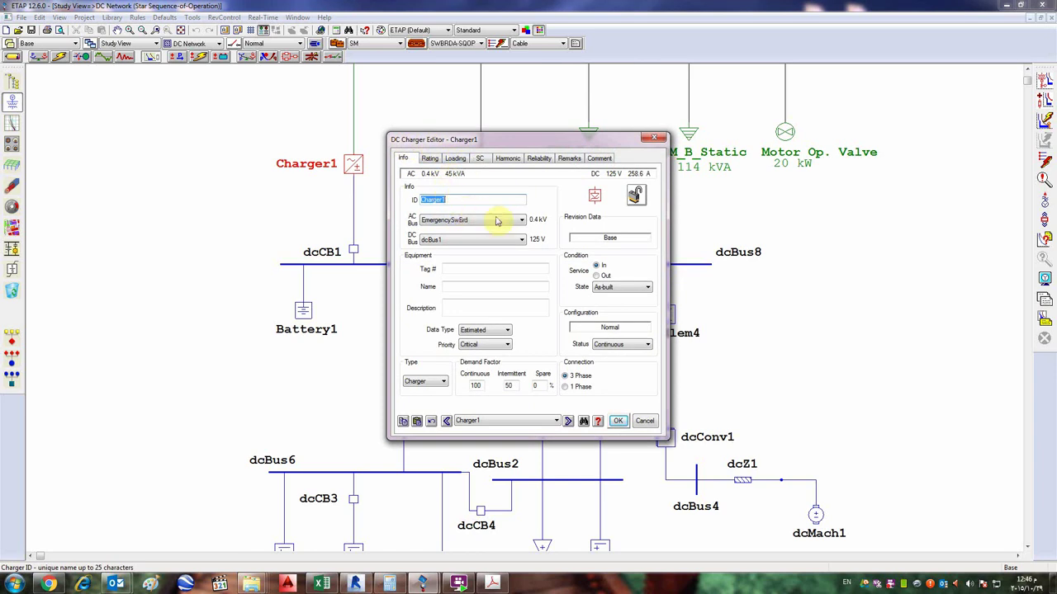
click(656, 138)
click(301, 309)
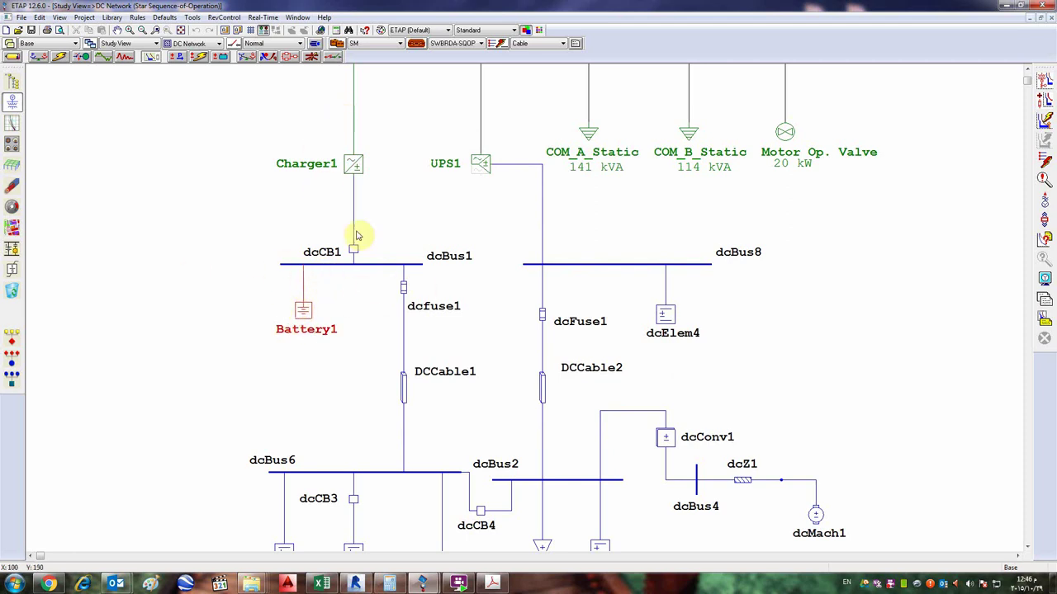
- Switch selection between Charger1 and Battery1, then minimize ETAP to Windows Explorer
click(356, 170)
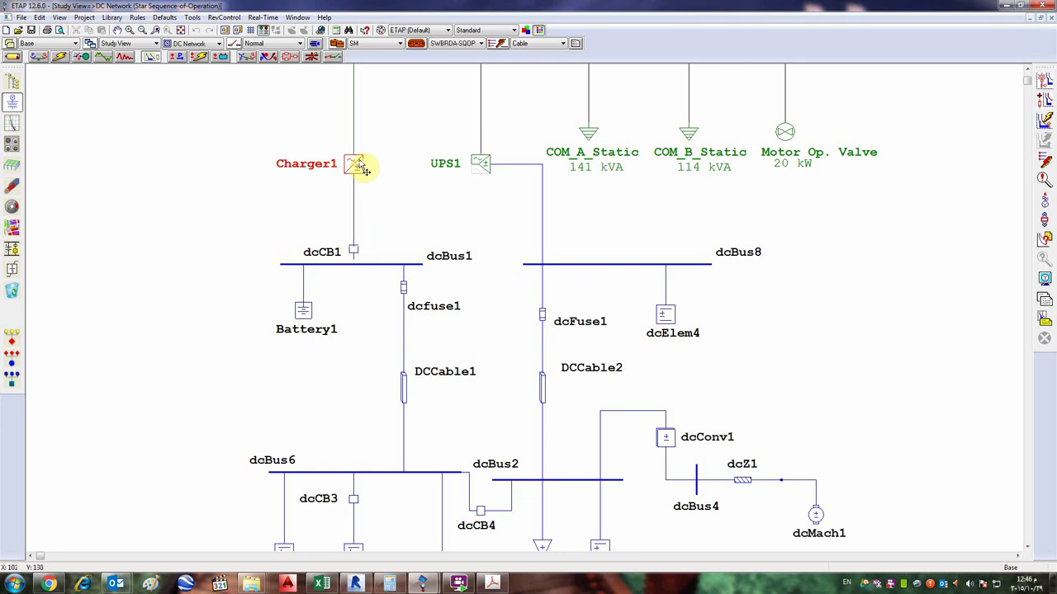
click(325, 298)
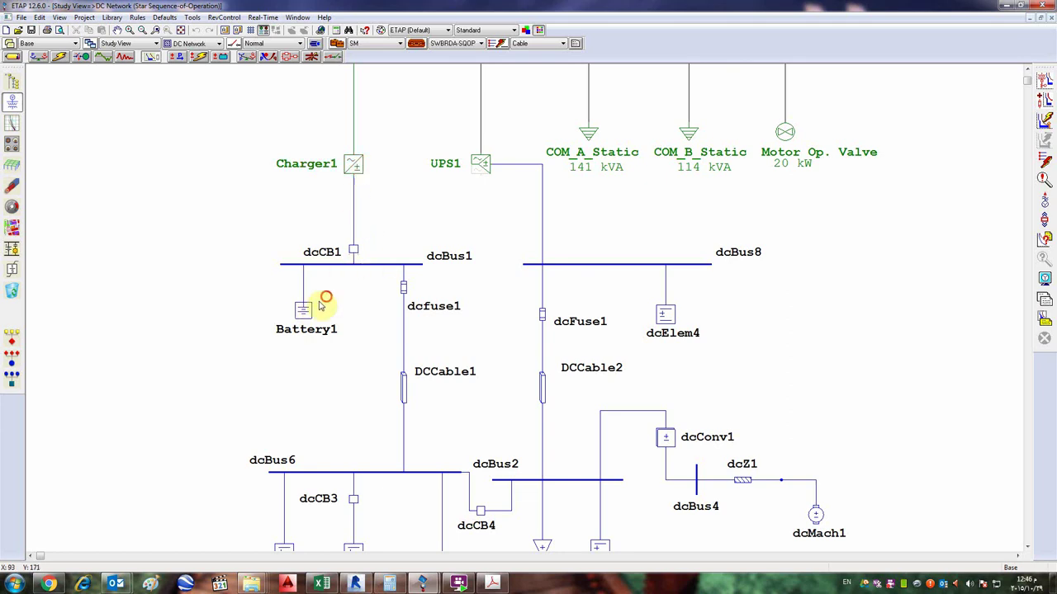
click(257, 344)
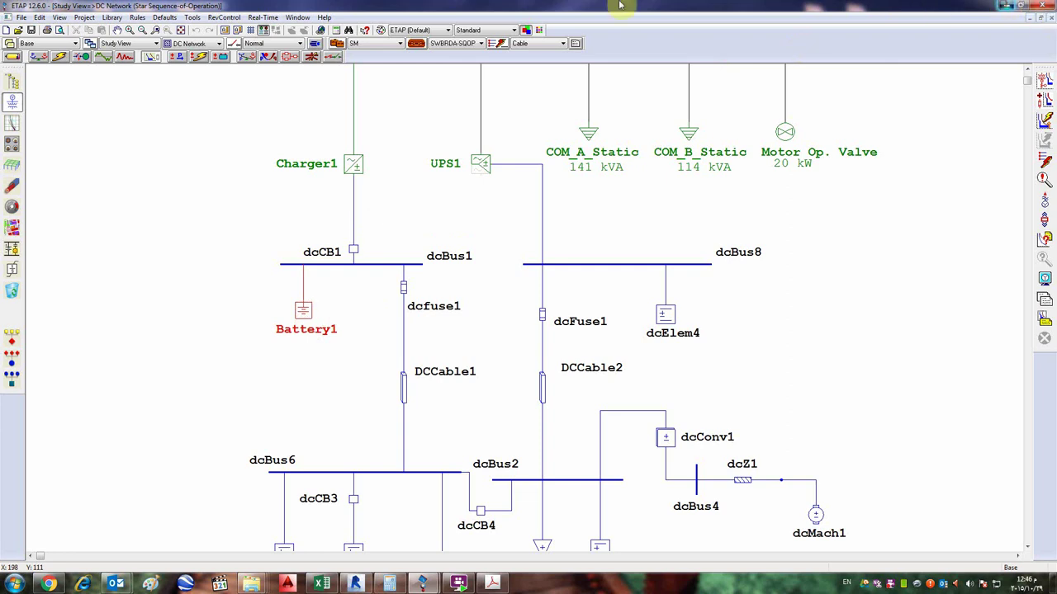
click(1005, 6)
- Cycle through the OLV1 diagram and ETAP.pdf, ending with the DC Network Study View in front
mouse_move(390, 585)
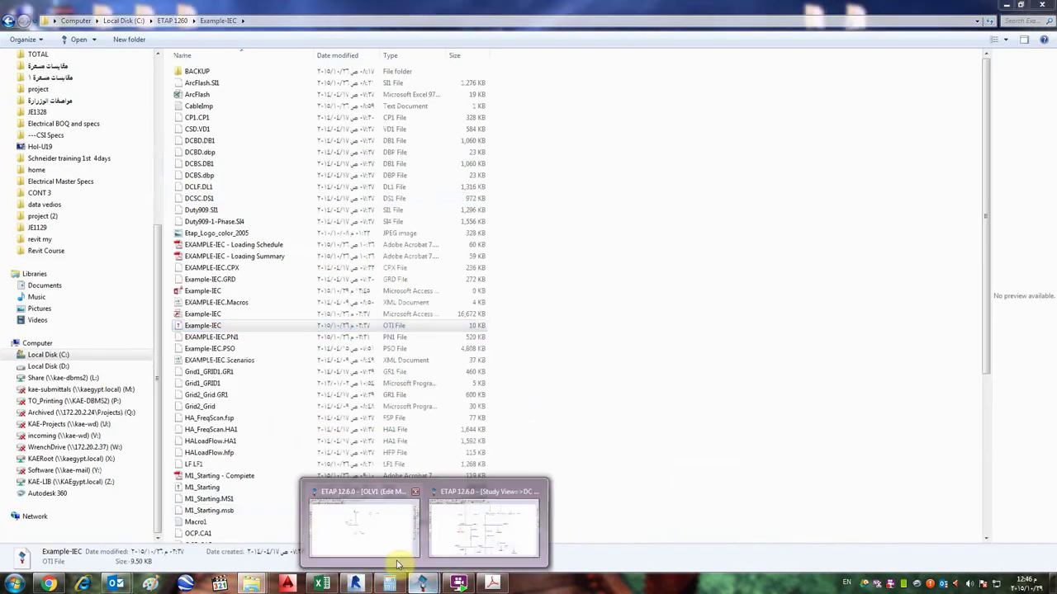
click(358, 521)
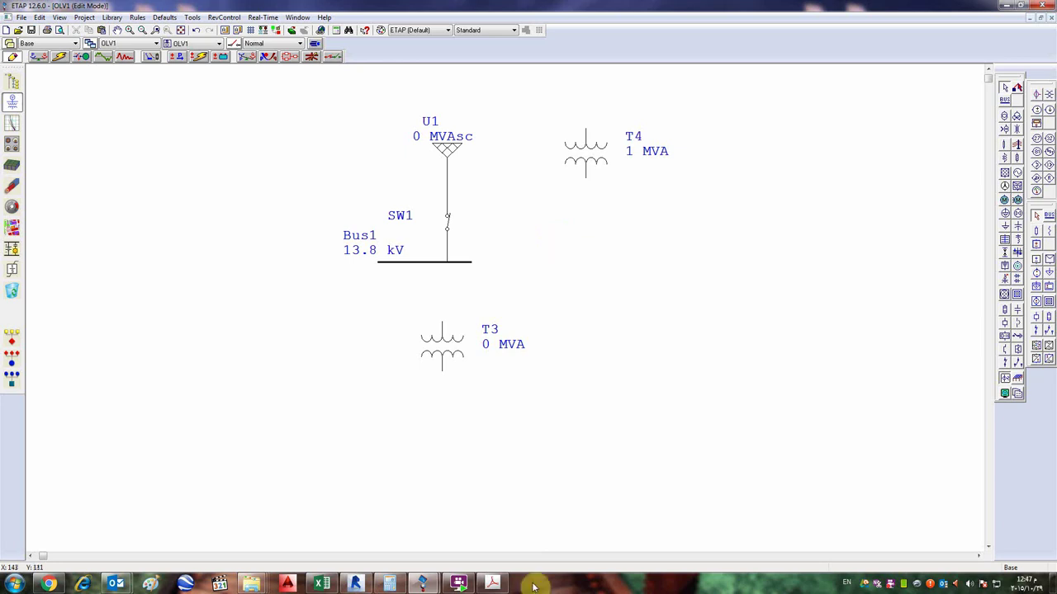
mouse_move(461, 584)
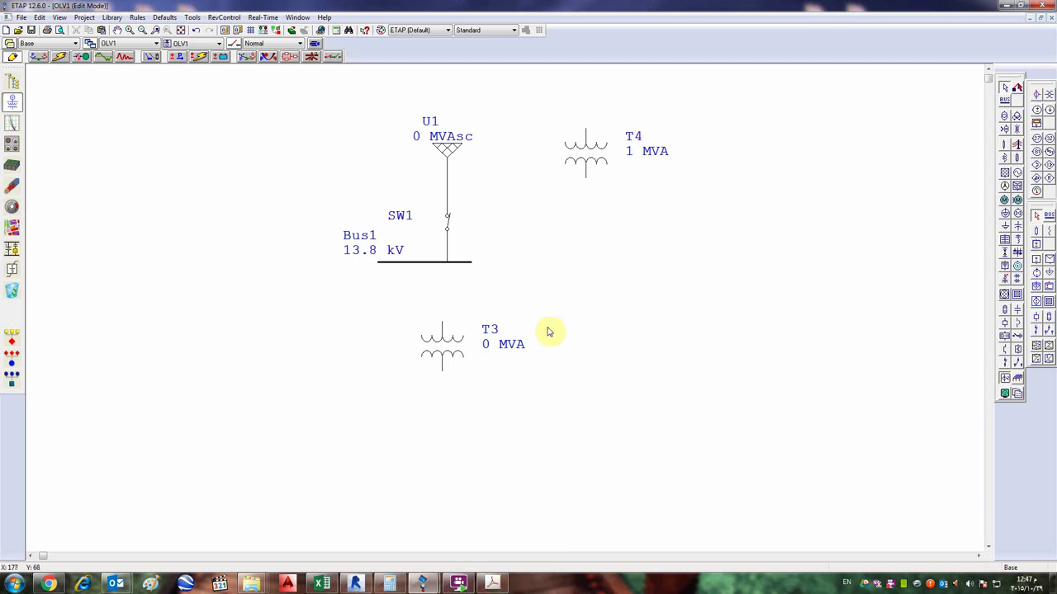
click(493, 582)
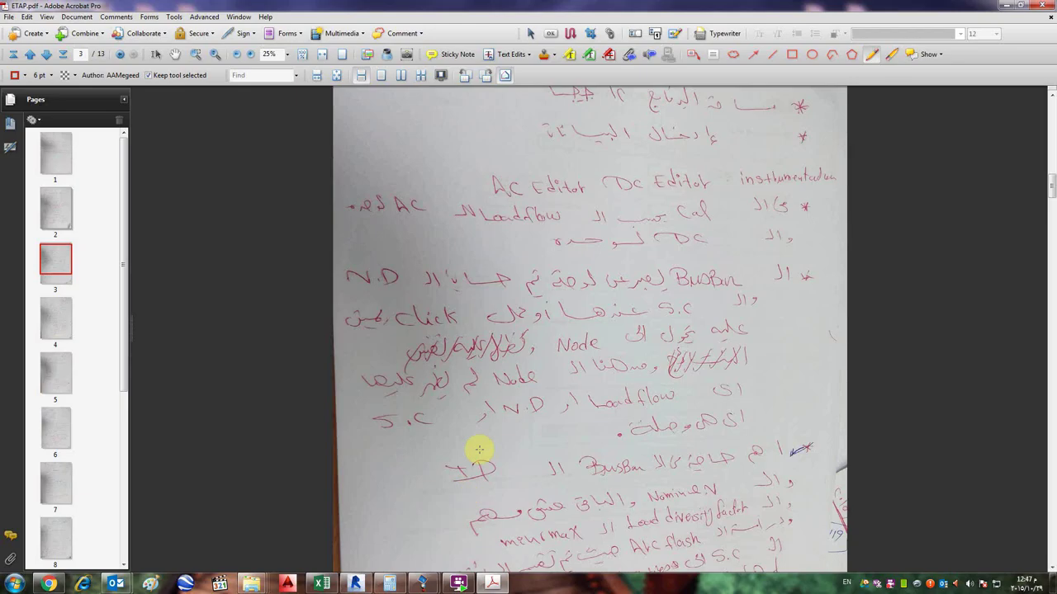
mouse_move(425, 567)
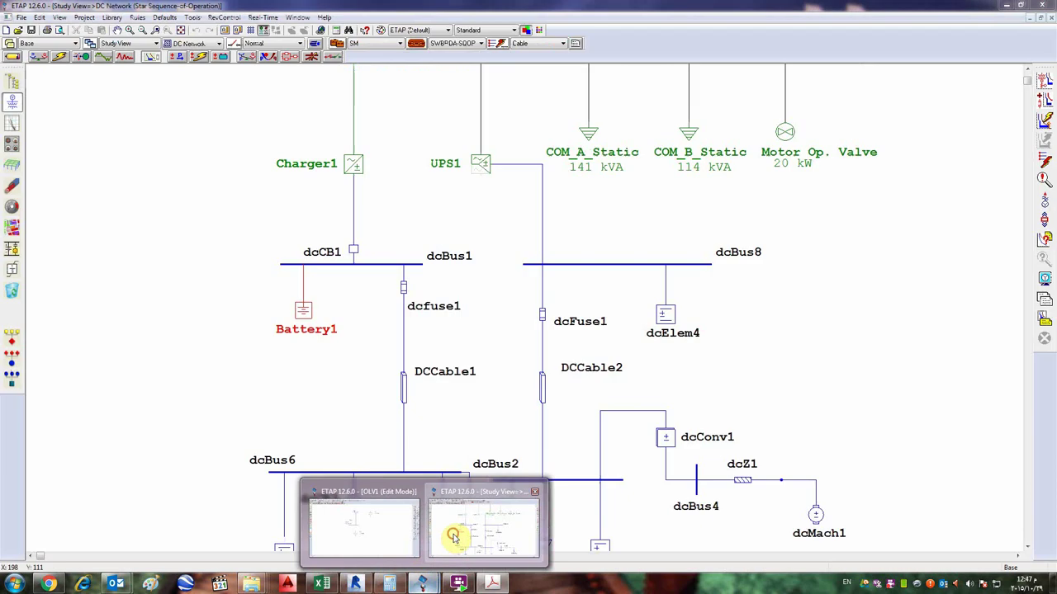
click(483, 528)
scroll(779, 344, down, 3)
scroll(542, 478, down, 1)
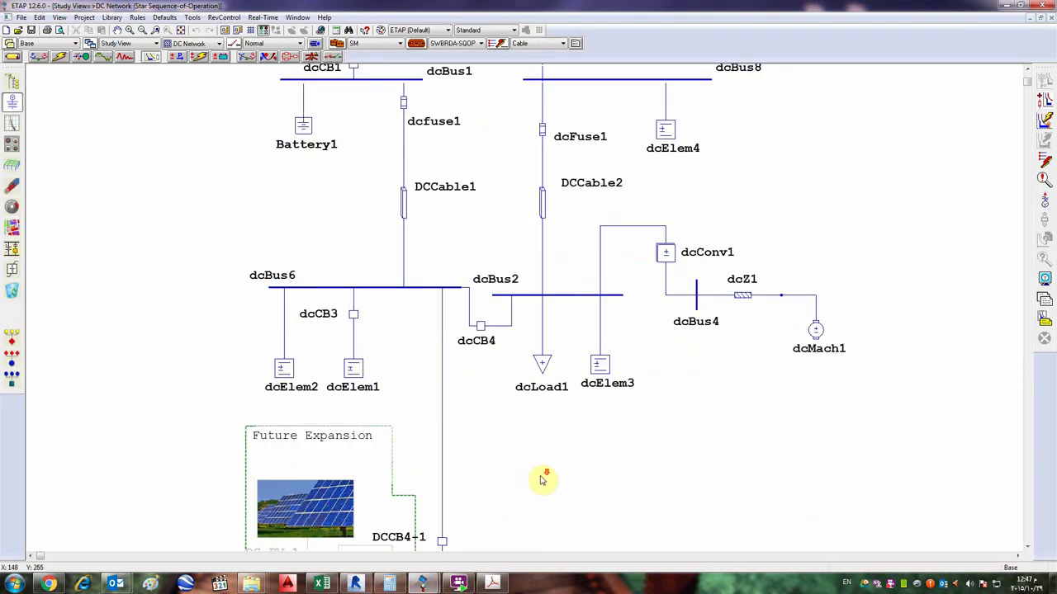
scroll(543, 478, down, 2)
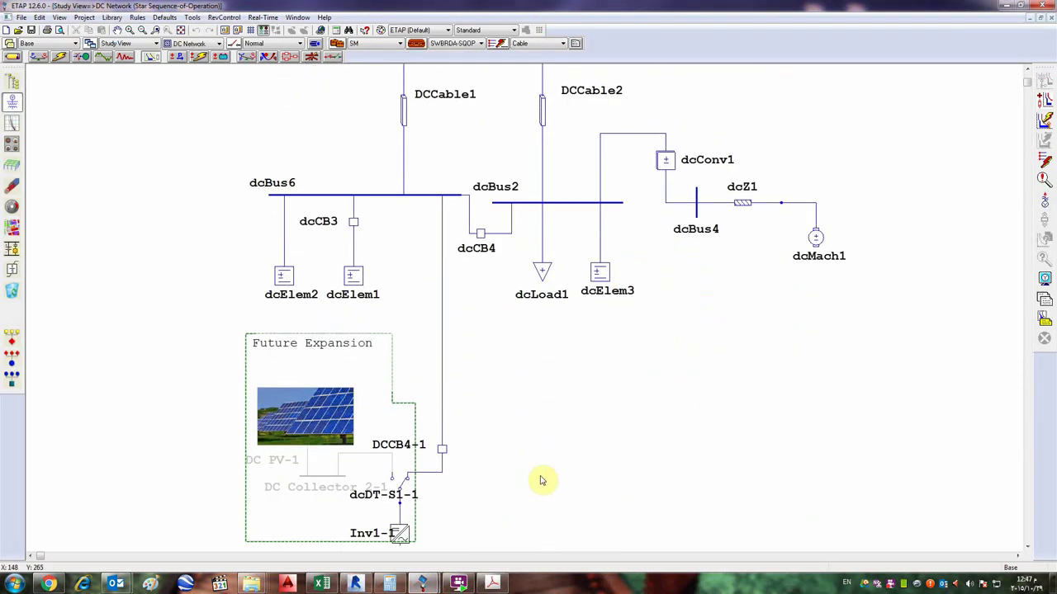
scroll(523, 446, up, 8)
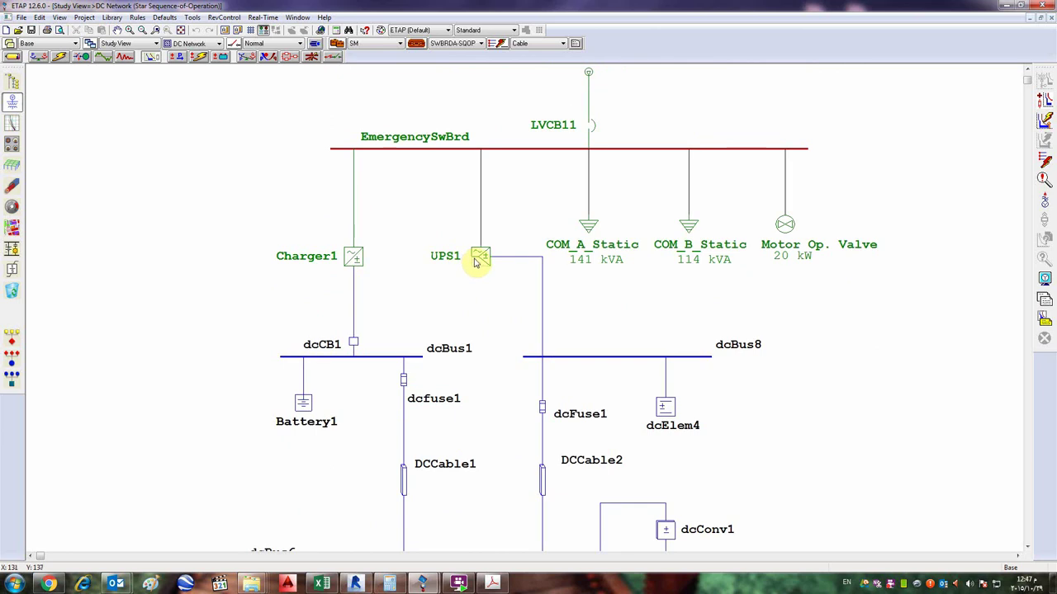
double_click(477, 260)
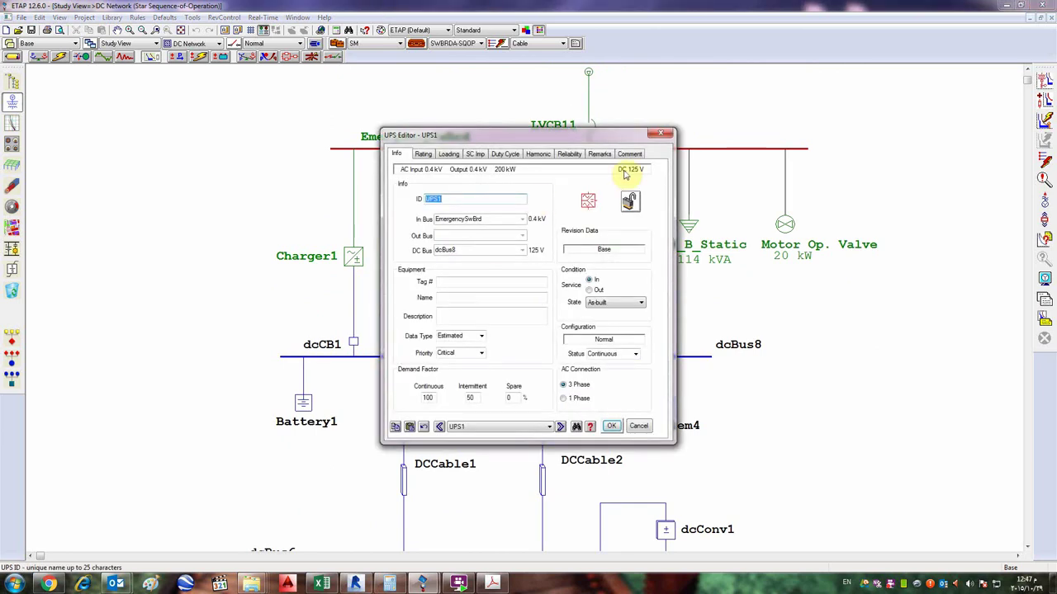
click(665, 130)
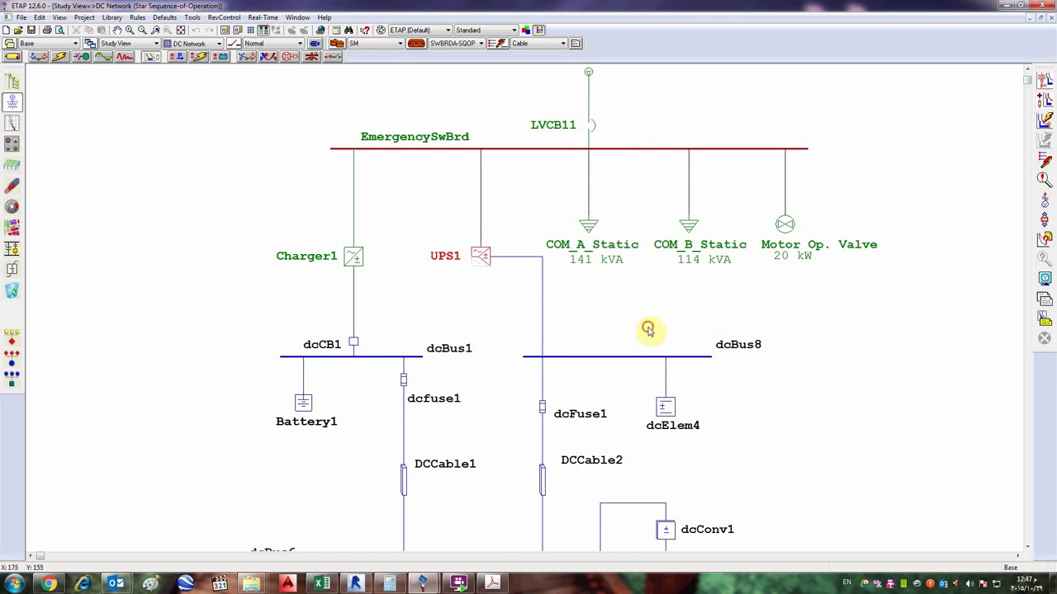
click(622, 346)
scroll(622, 346, down, 1)
scroll(621, 346, down, 2)
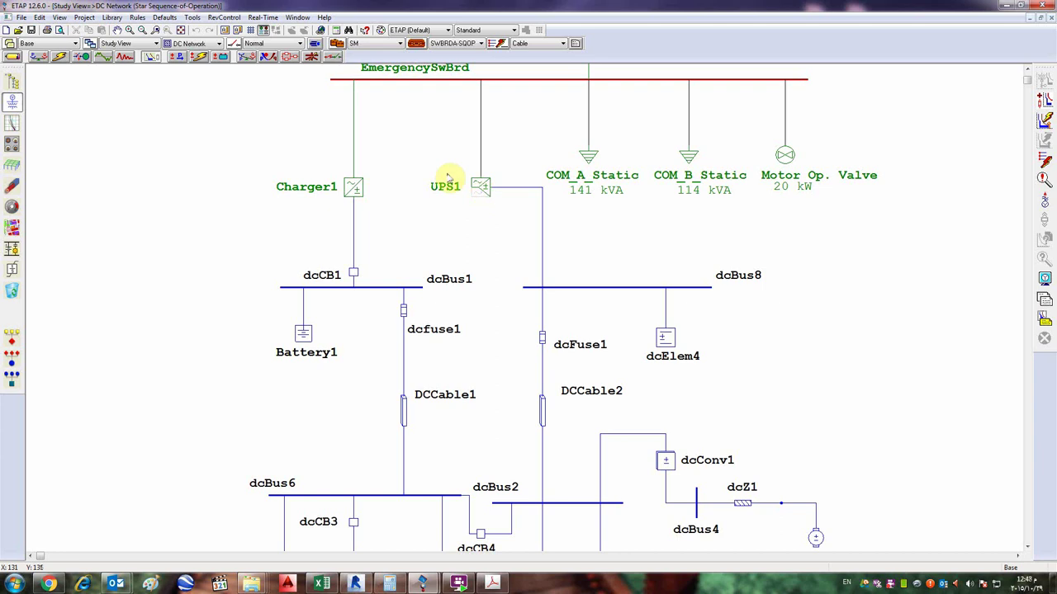
scroll(159, 116, up, 6)
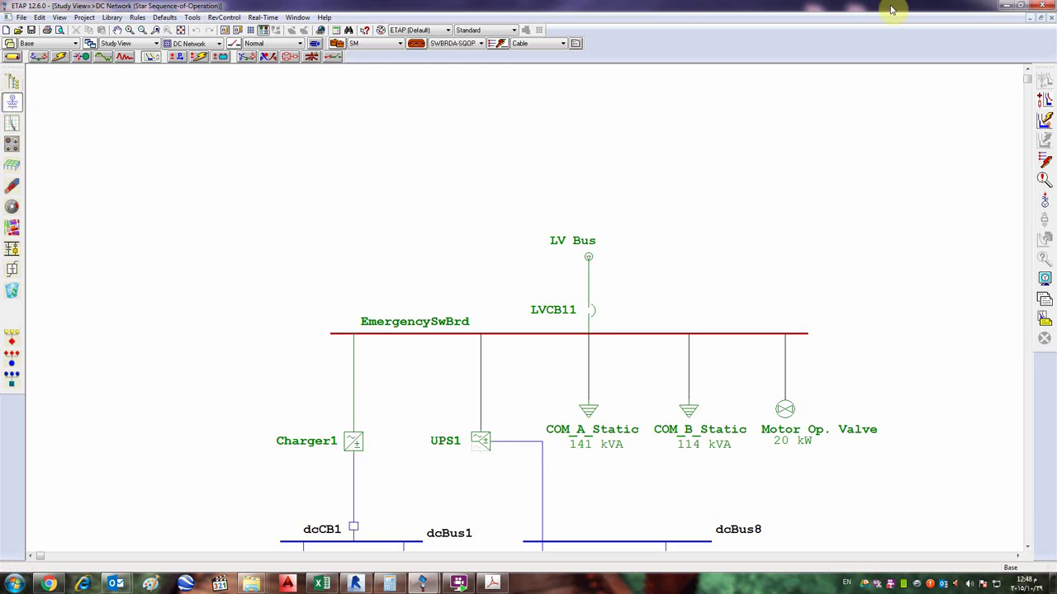
- Close the DC Network window and return to the OLV1 edit-mode diagram
click(1051, 18)
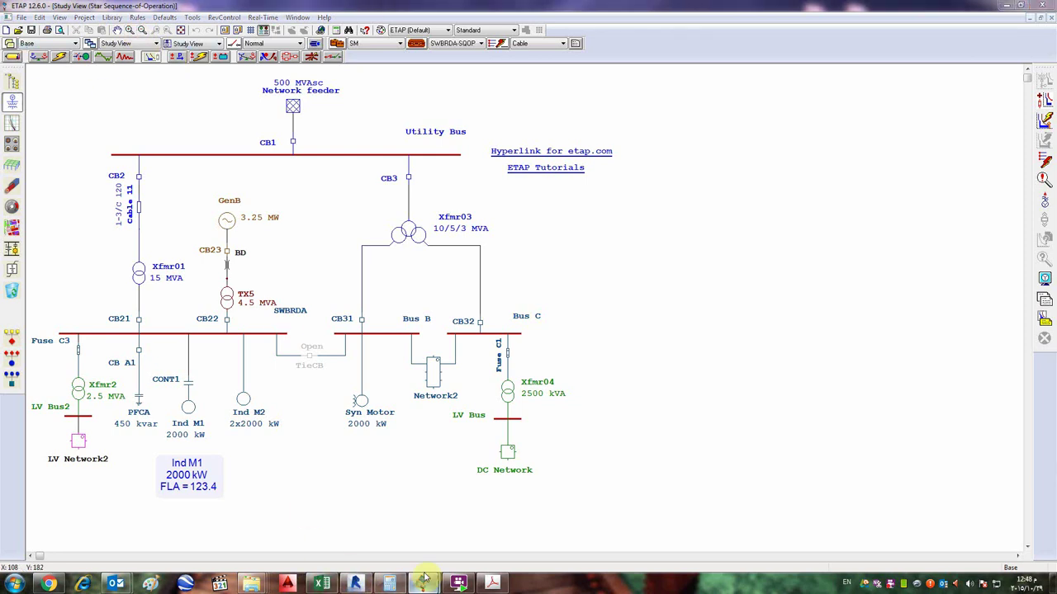
mouse_move(424, 578)
click(387, 532)
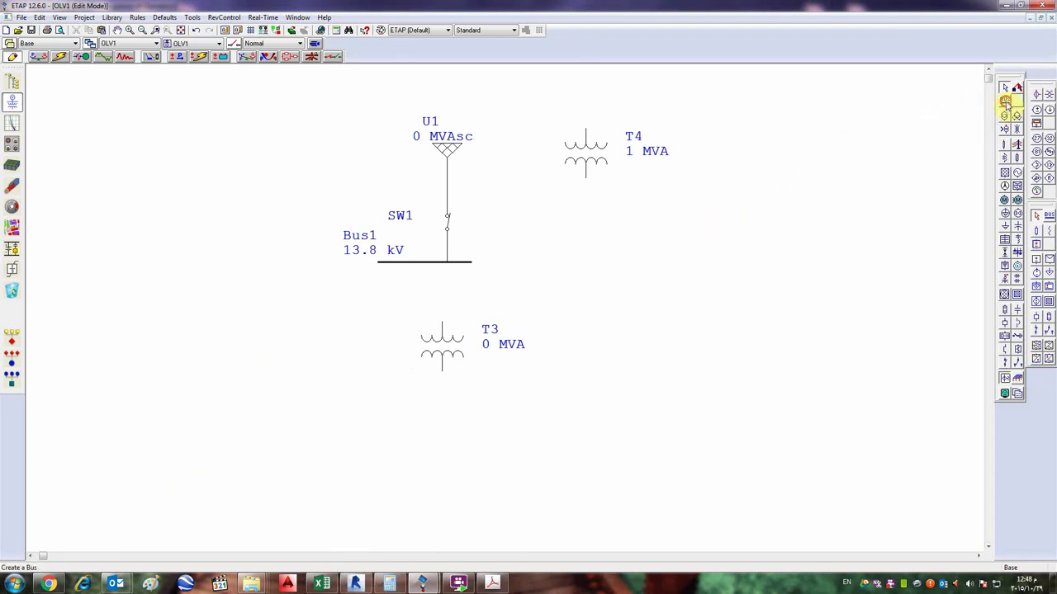
- Place a new bus Bus2 right of Bus1 and open its bus editor
click(1005, 100)
click(671, 237)
double_click(670, 240)
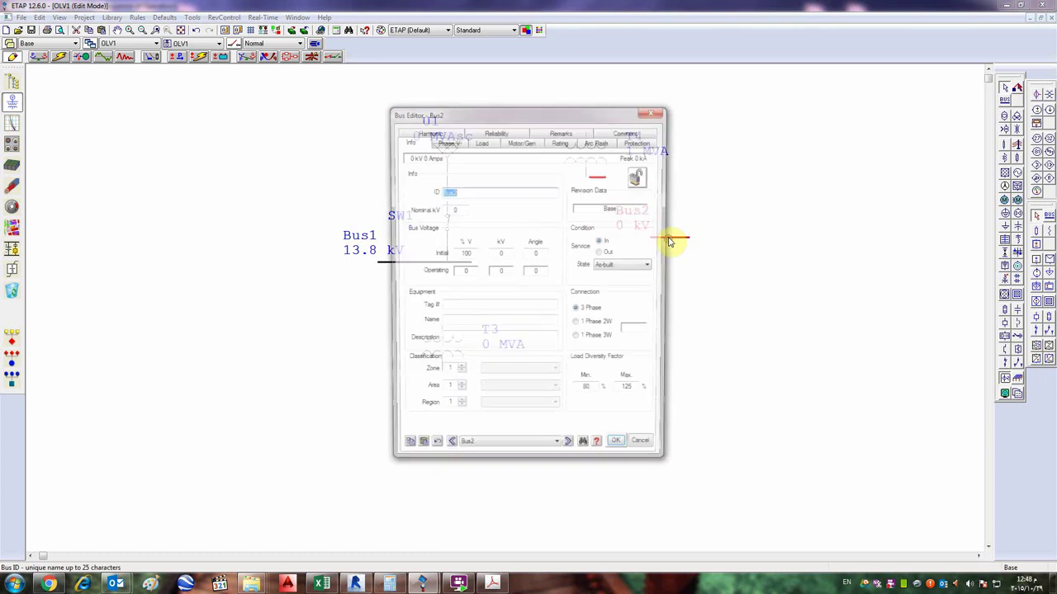
- In ETAP.pdf, underline ID, Nominal V, Load diversity factor, Arc flash and categories in red
click(492, 583)
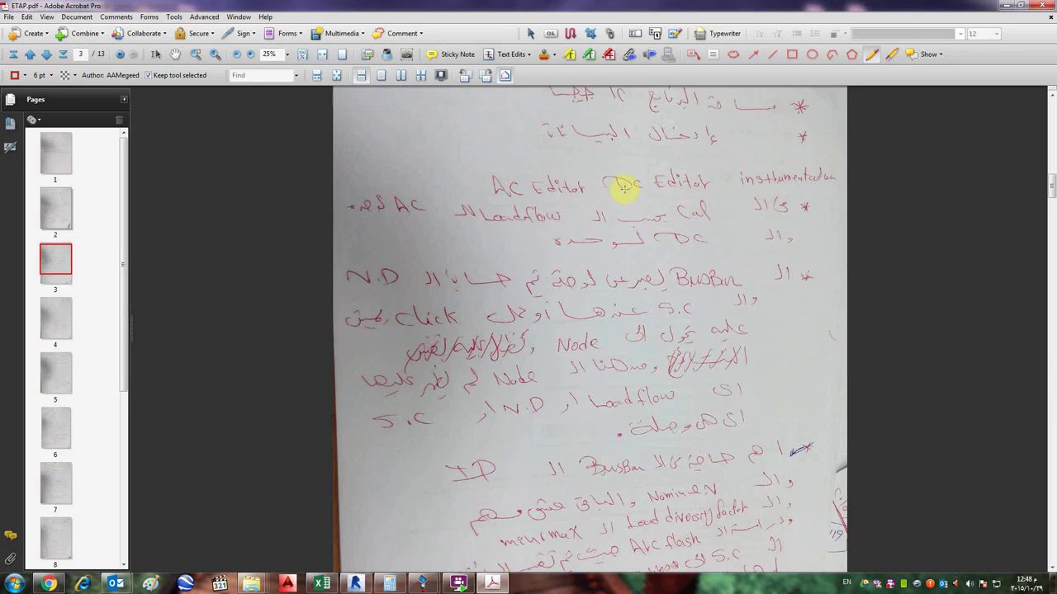
scroll(660, 372, down, 3)
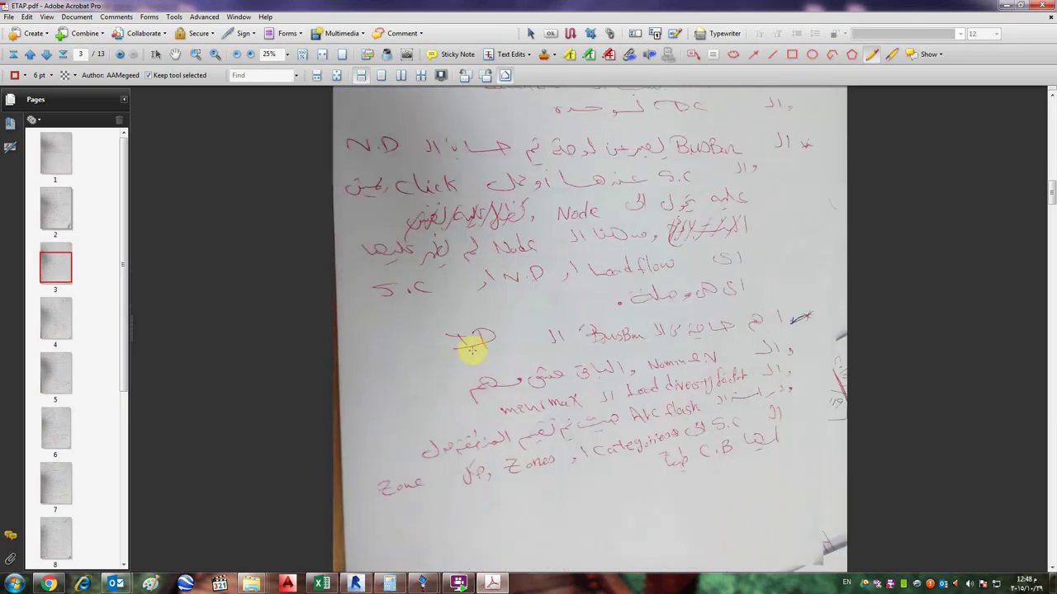
mouse_move(549, 353)
mouse_down()
mouse_move(438, 355)
mouse_move(558, 351)
mouse_up()
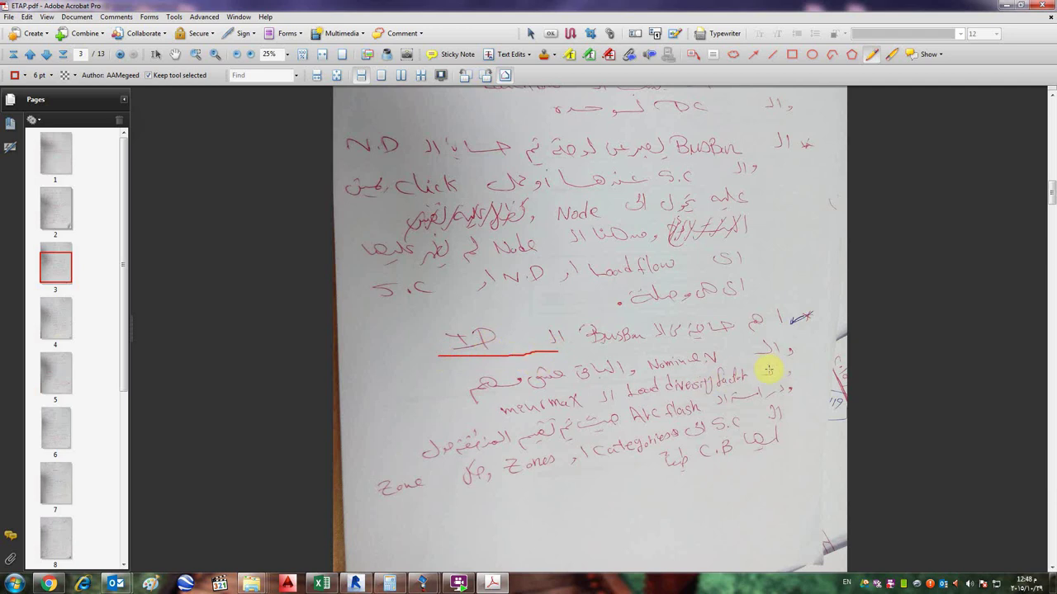
drag(720, 363, 649, 381)
drag(748, 382, 634, 397)
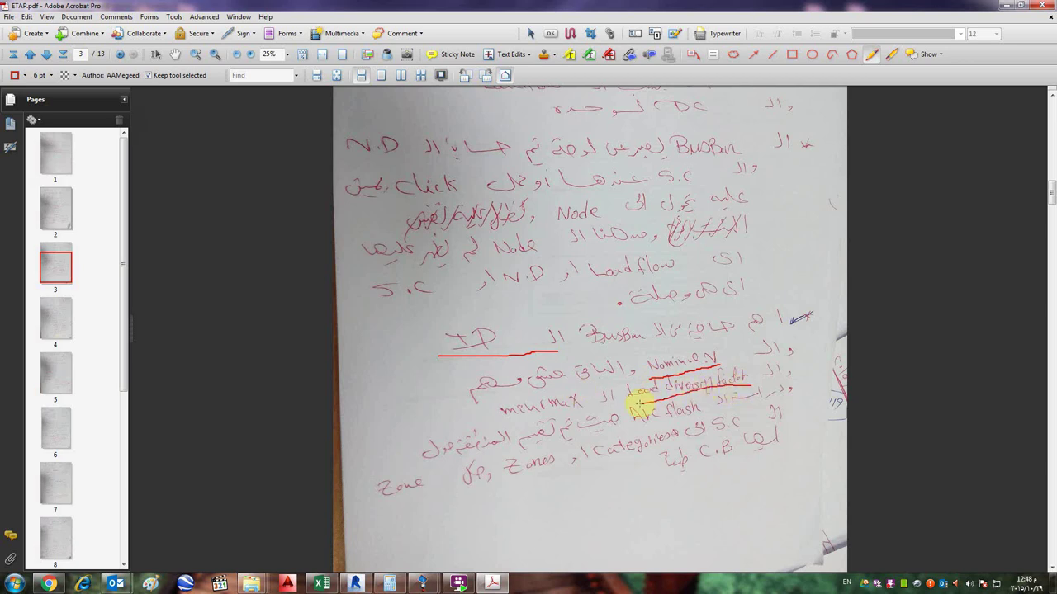
scroll(541, 400, down, 1)
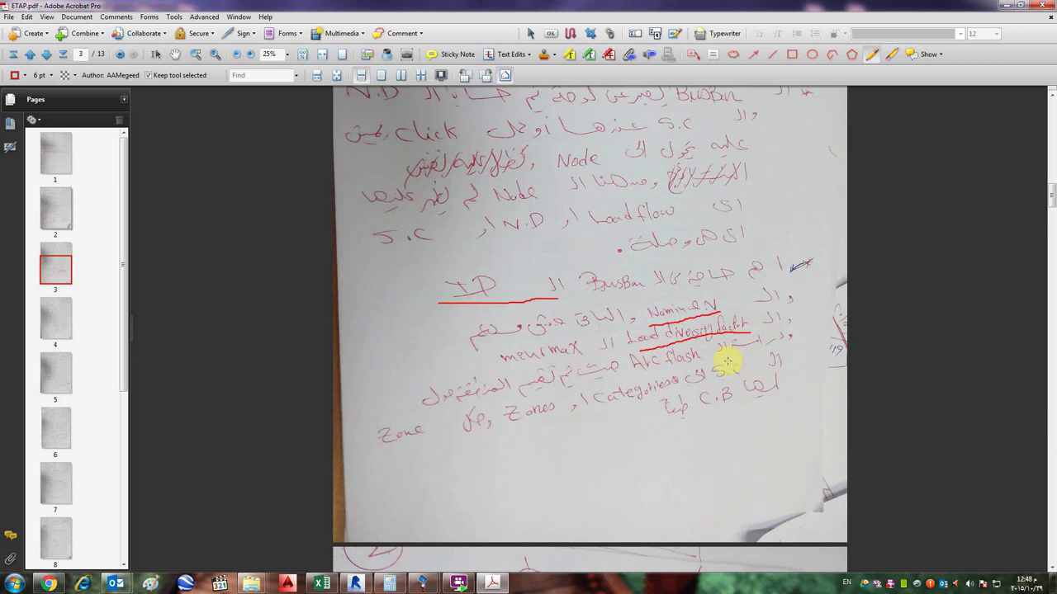
drag(726, 357, 663, 374)
drag(735, 377, 617, 415)
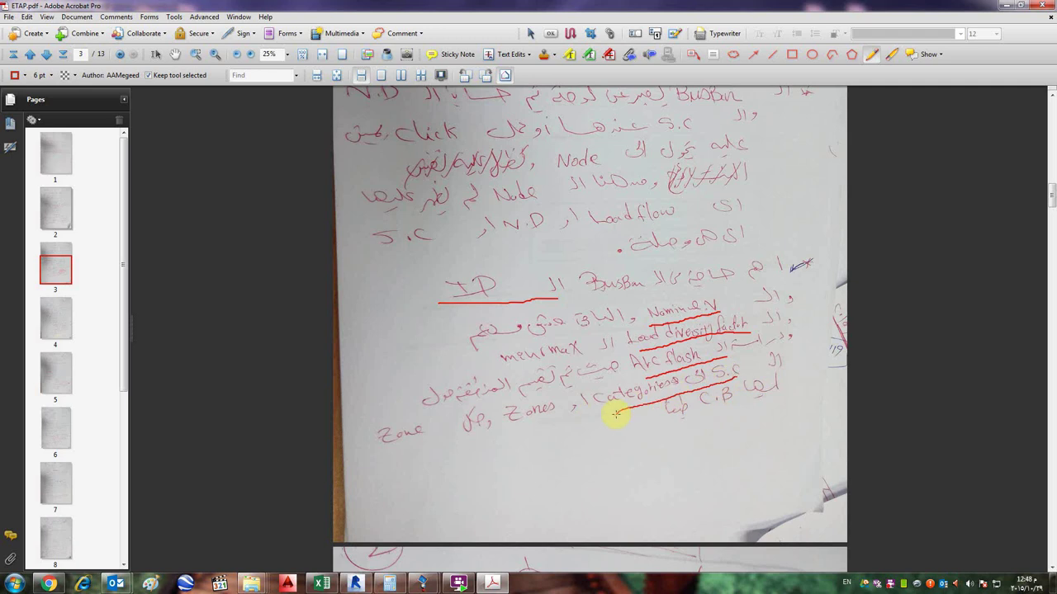
- Circle the last Zones/categories/C.B lines and strike them through diagonally
mouse_move(815, 404)
mouse_down()
mouse_move(815, 346)
mouse_move(769, 329)
mouse_move(394, 394)
mouse_move(367, 437)
mouse_move(369, 447)
mouse_move(478, 451)
mouse_move(712, 424)
mouse_up()
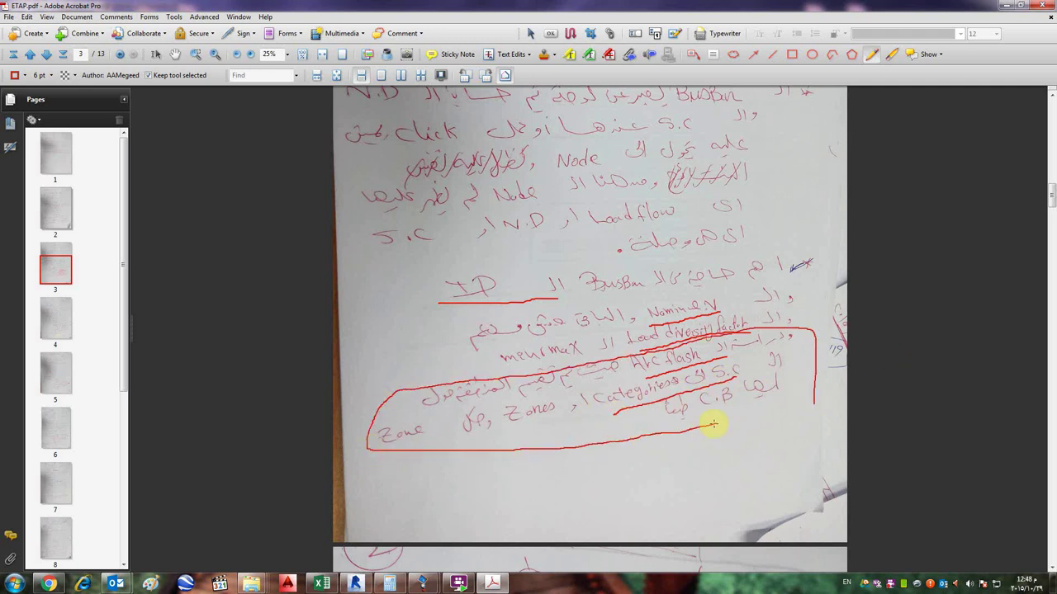
drag(808, 347, 708, 420)
drag(716, 345, 615, 420)
drag(631, 369, 529, 453)
mouse_move(538, 382)
mouse_down()
mouse_move(471, 426)
mouse_move(471, 440)
mouse_up()
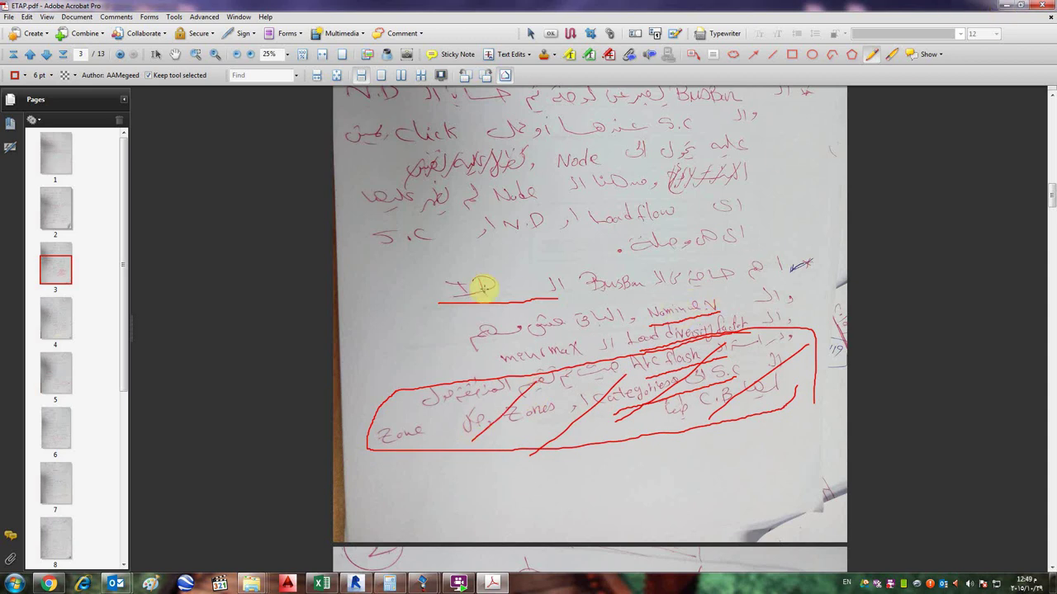
- Back in ETAP, close Bus2's editor and place a new bus Bus3 below-left of Bus2
click(1012, 5)
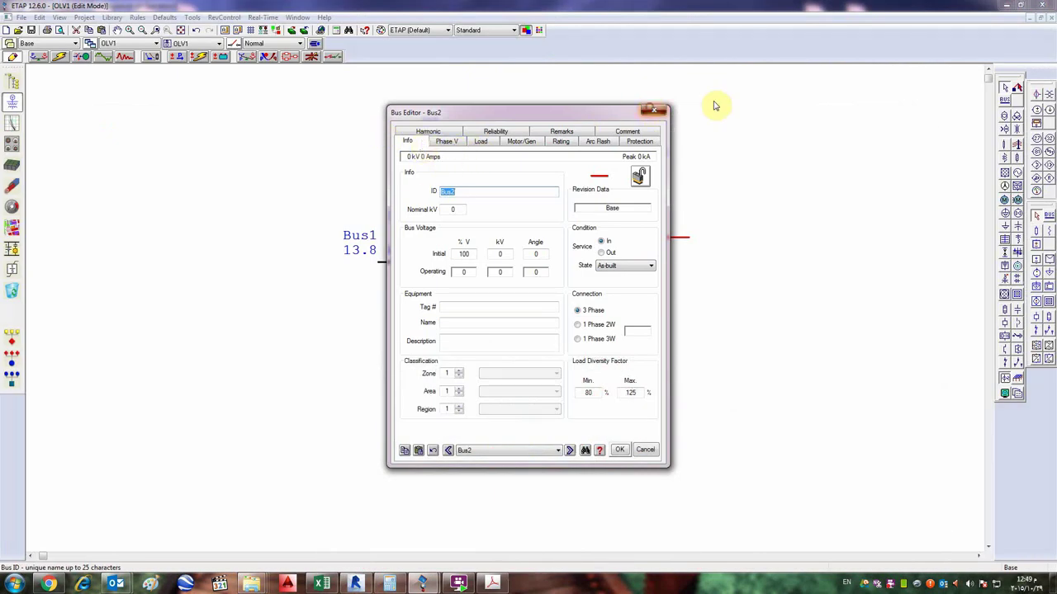
key(Escape)
click(1005, 100)
click(627, 294)
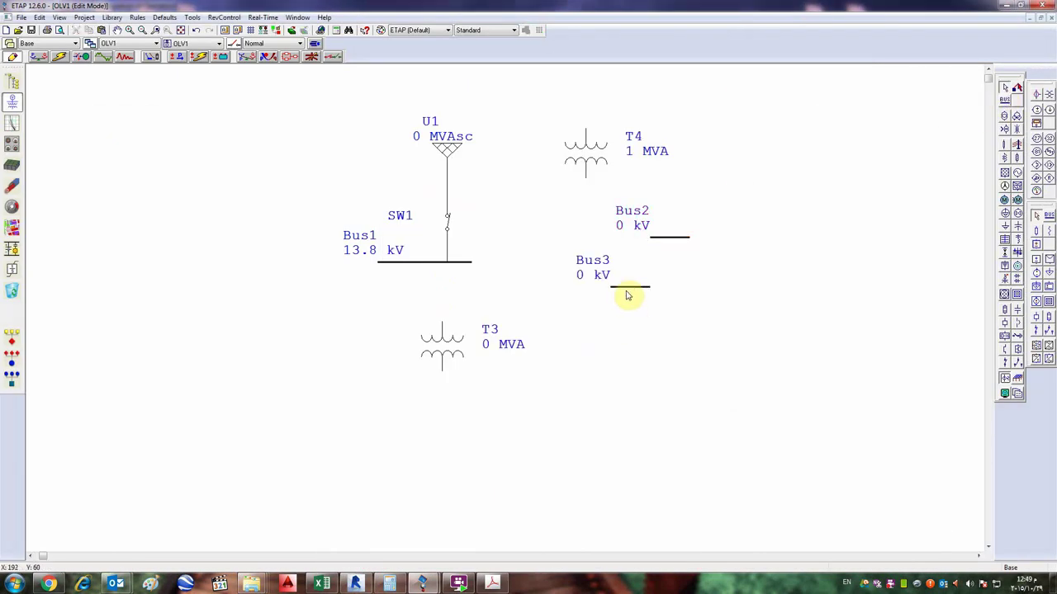
double_click(627, 294)
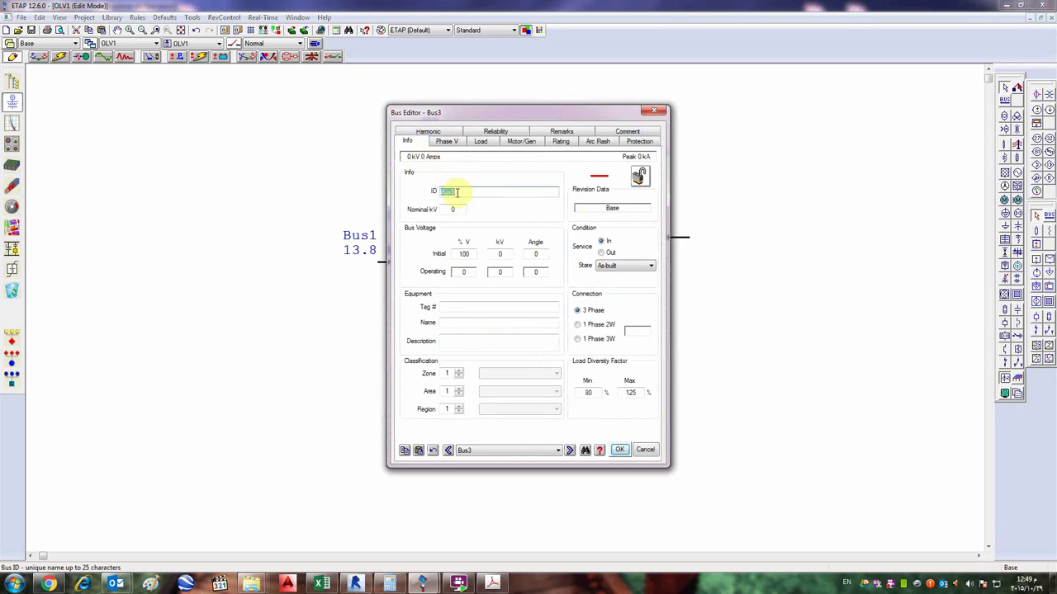
click(654, 110)
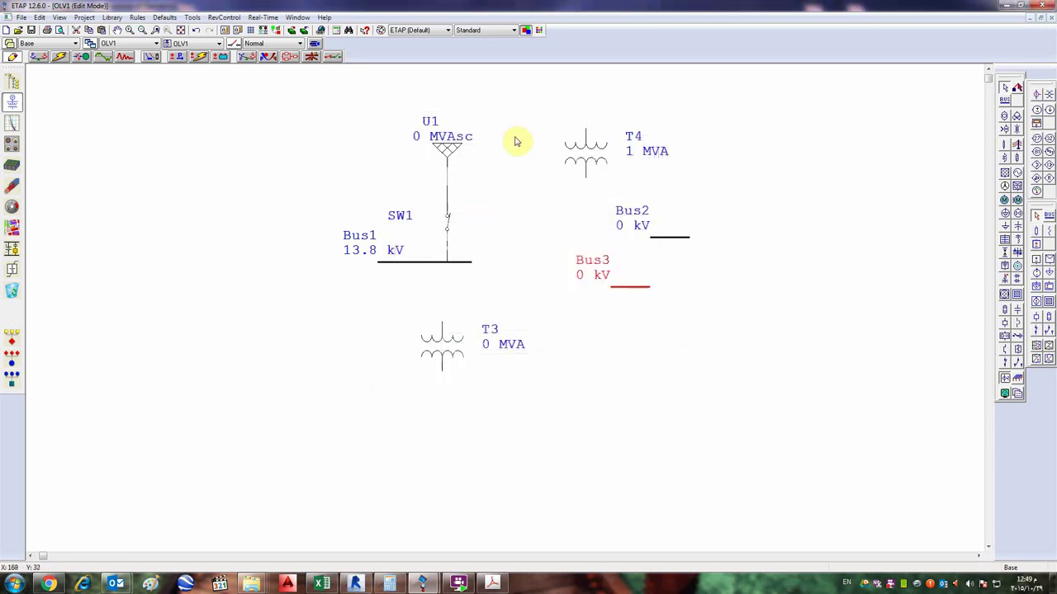
click(523, 88)
- Delete U1, SW1, Bus1, T3, T4 and Bus2, leaving only Bus3
key(Delete)
drag(764, 98, 490, 248)
key(Delete)
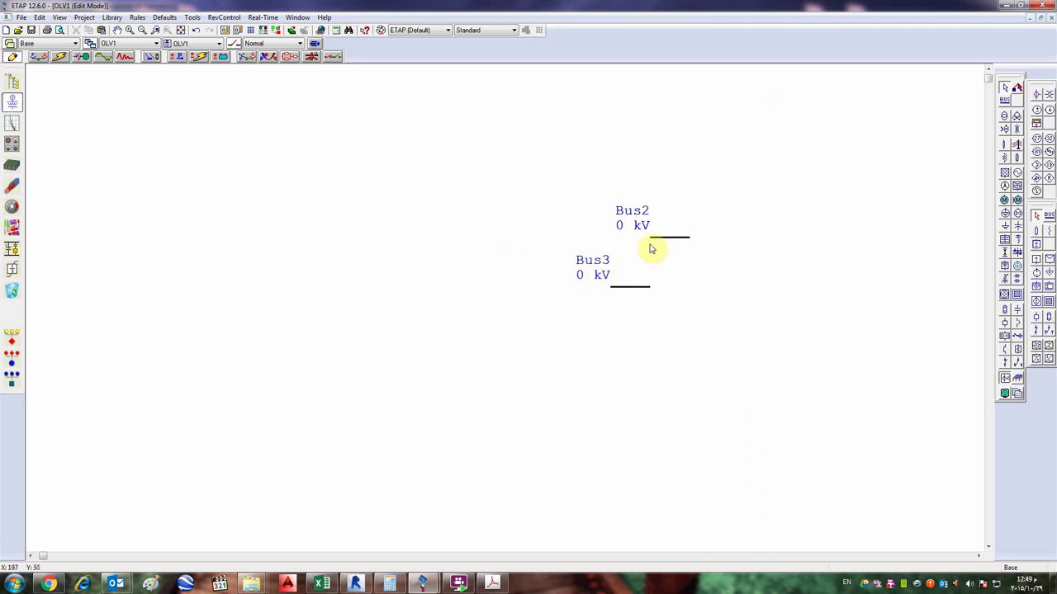
click(653, 239)
key(Delete)
- Change Bus3's ID to MDB,60HZ and view its Phase V page
double_click(615, 286)
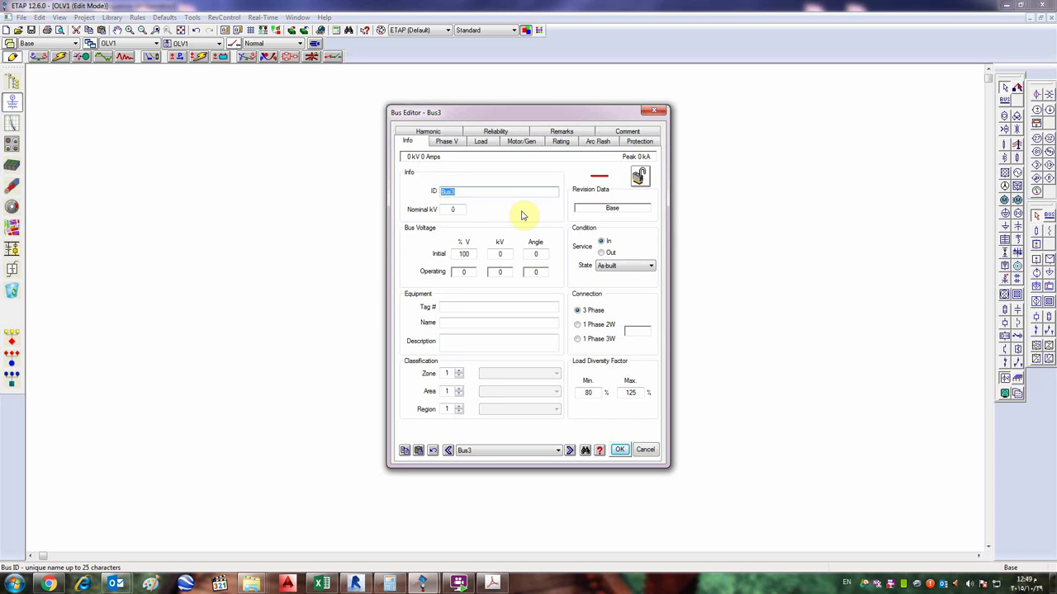
text(M)
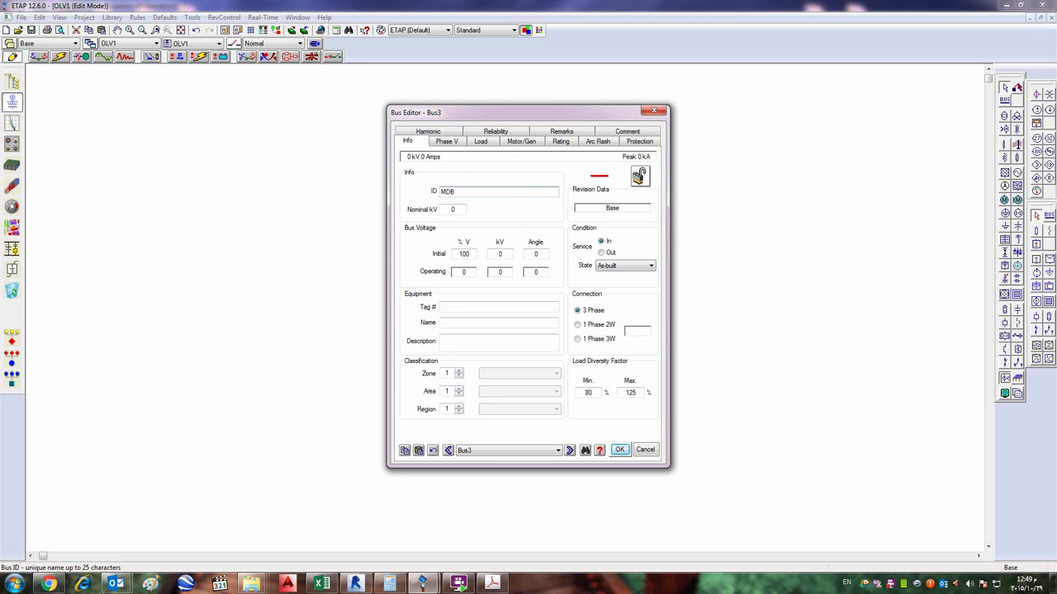
text(DB)
text(,!dgjf;gjf)
text(gdfgdfgdfgdfgdfg)
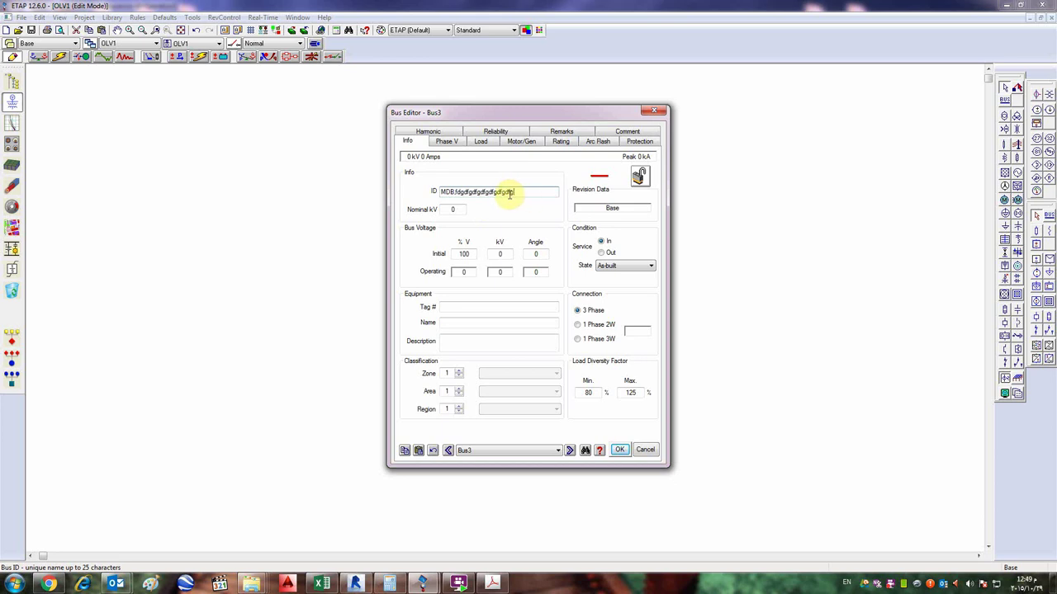
text(,)
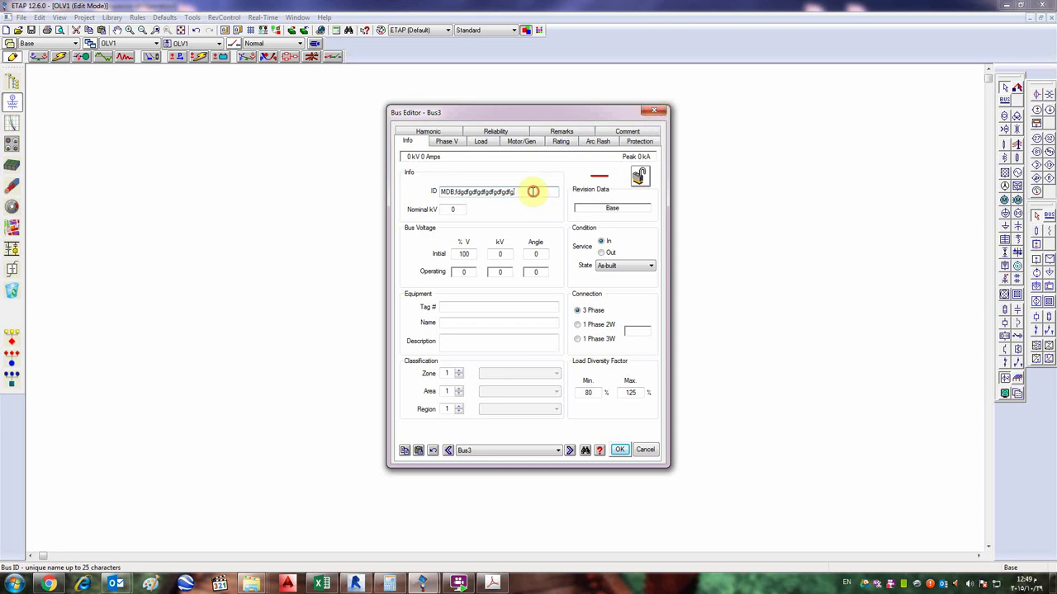
drag(533, 191, 455, 191)
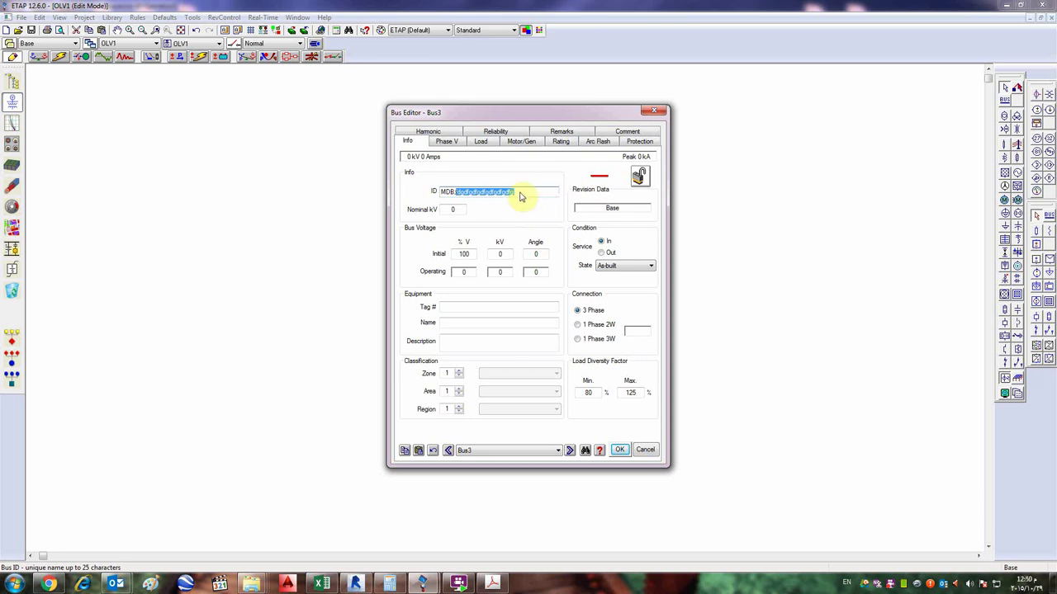
text(60HZ)
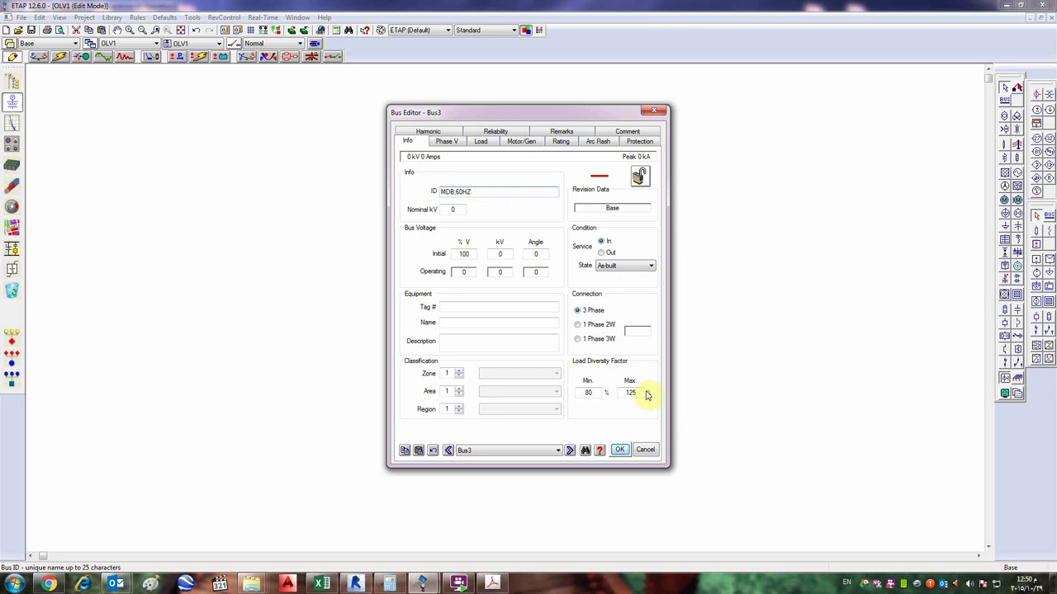
click(448, 143)
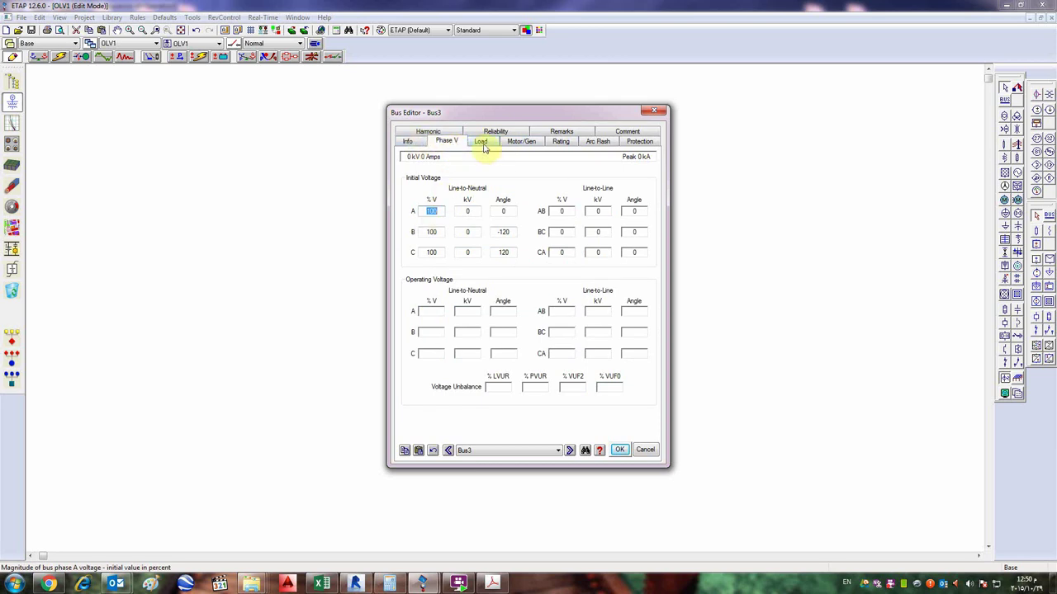
- Look through the bus editor's Load, Rating and Phase V pages, ending on Info
click(482, 142)
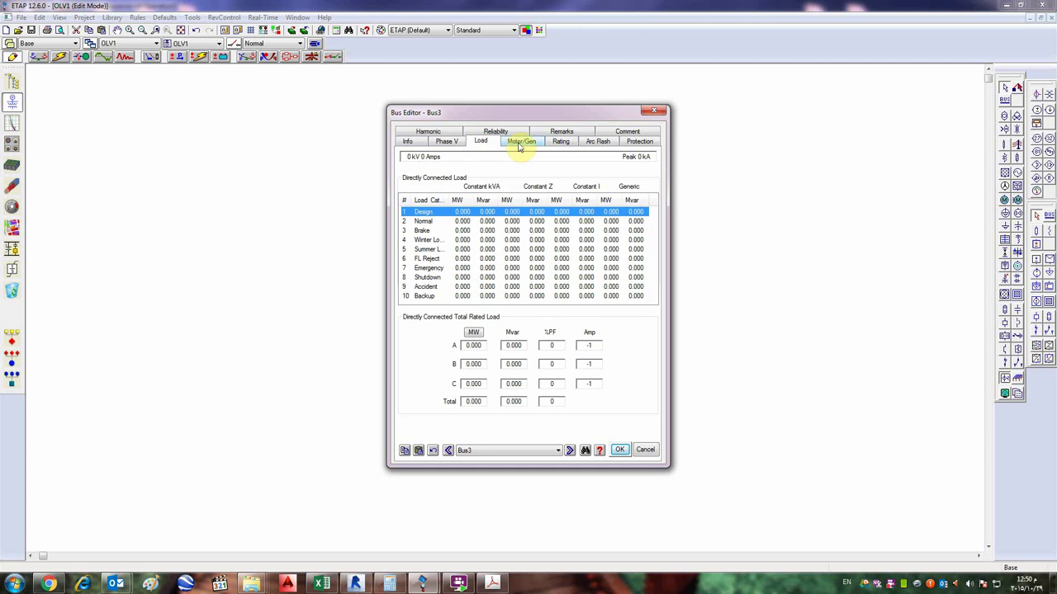
click(555, 146)
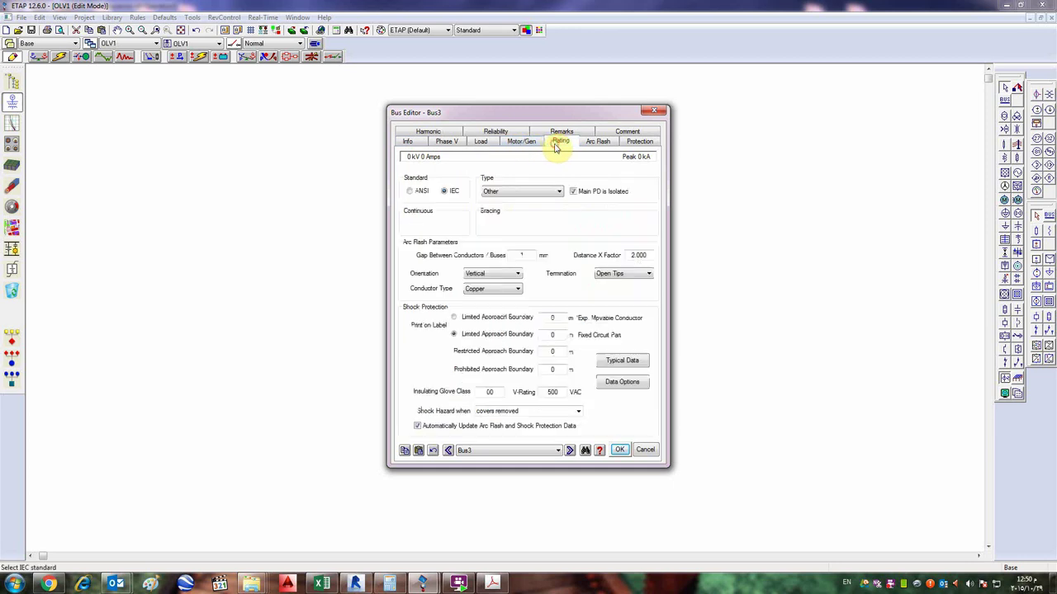
click(482, 142)
click(447, 142)
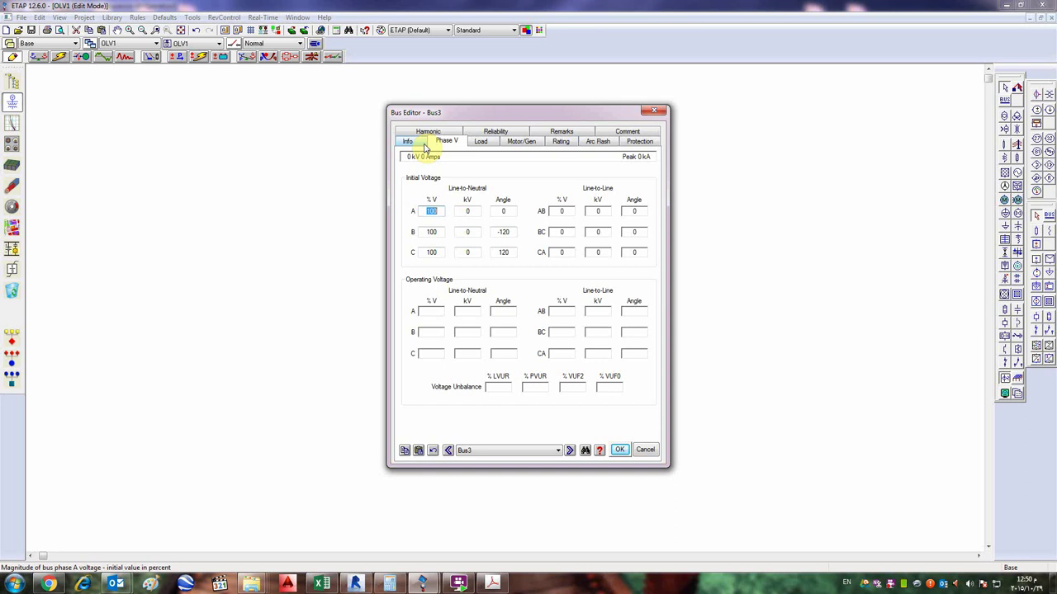
click(419, 144)
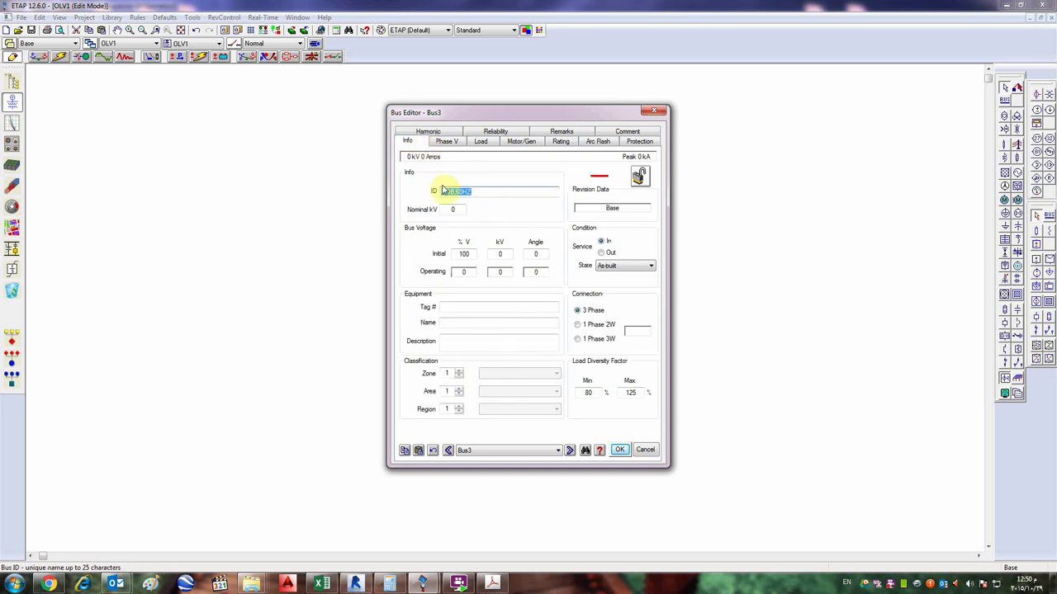
- Enter 13.8 kV as the bus's nominal voltage
click(454, 209)
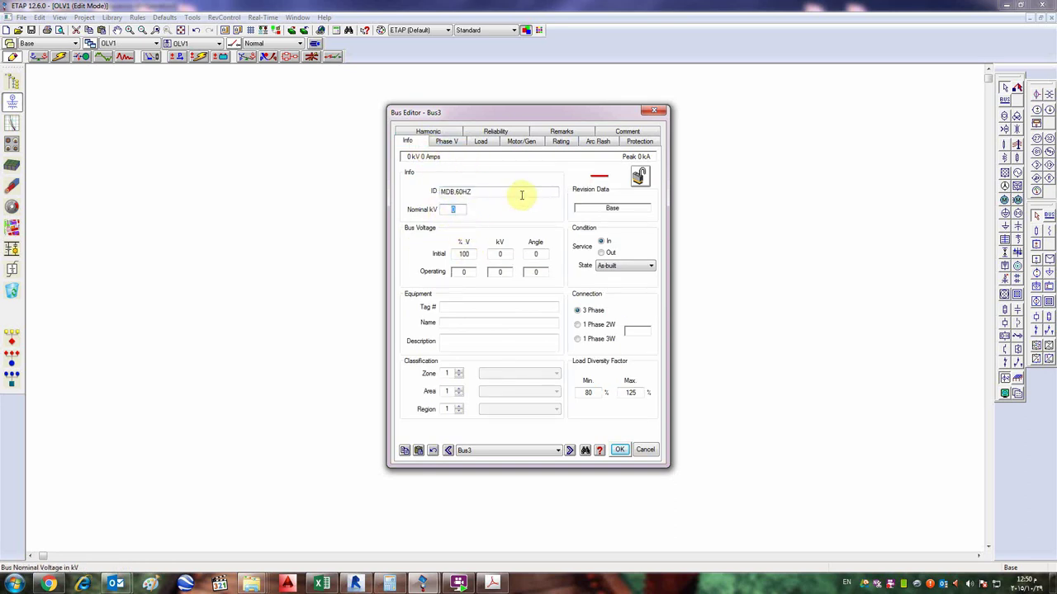
text(13.8)
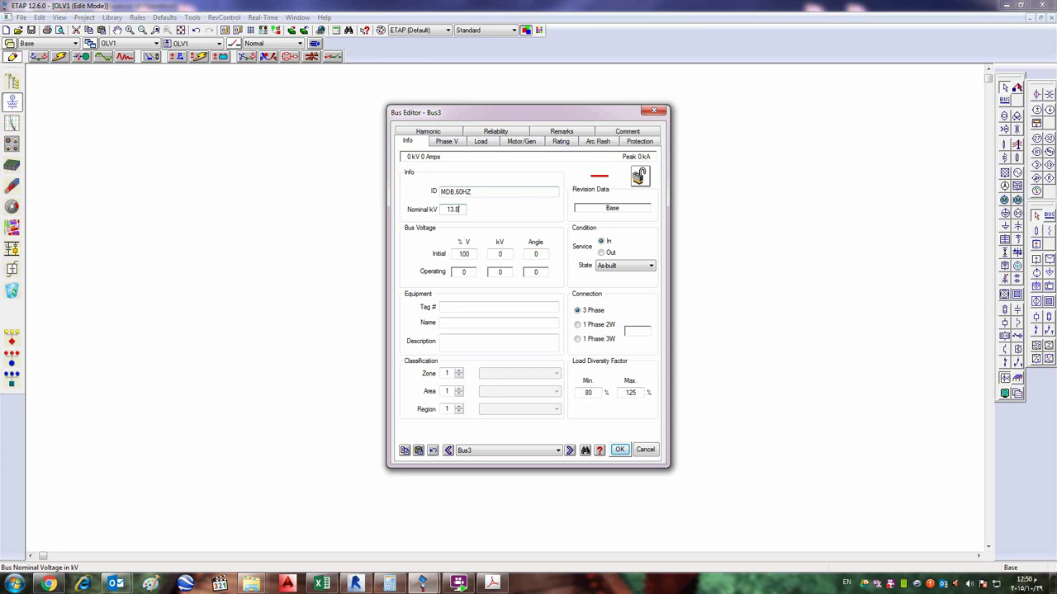
key(Tab)
click(454, 211)
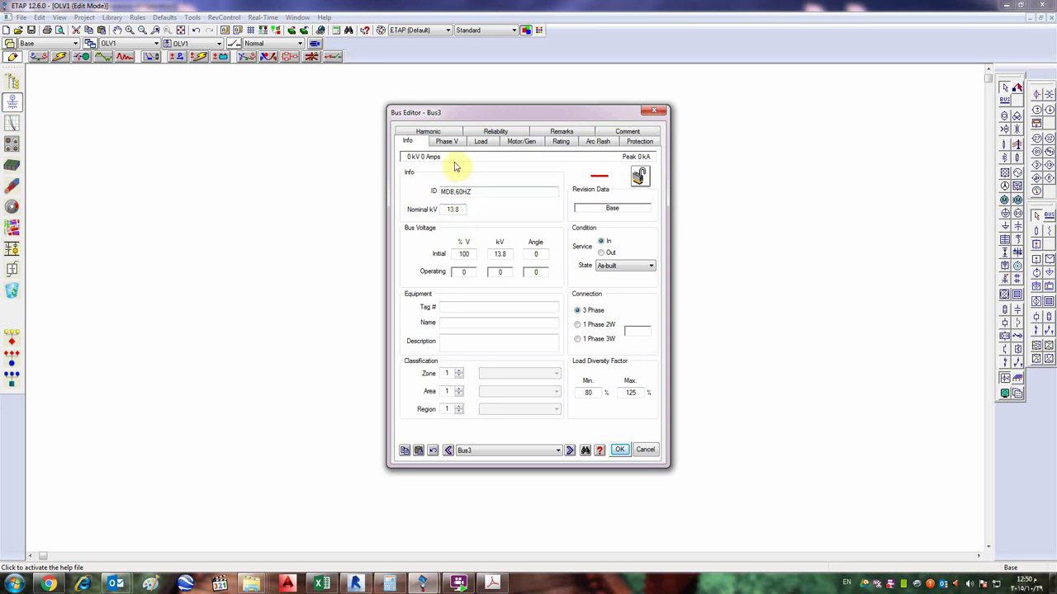
- Briefly change the nominal voltage to 0.4 kV, then restore 13.8 kV
click(461, 209)
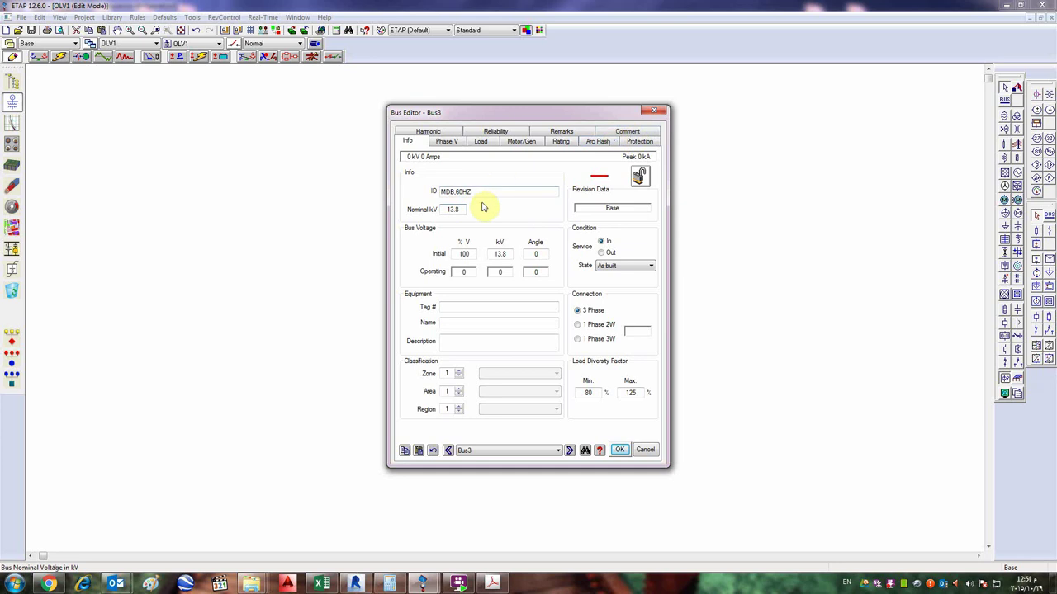
drag(467, 210, 405, 214)
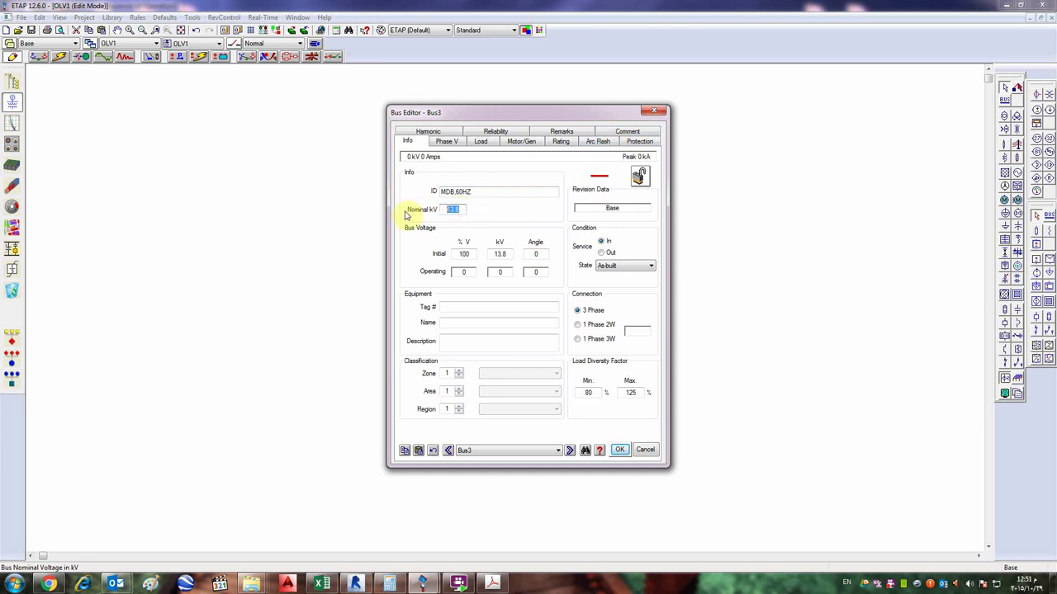
text(0.4)
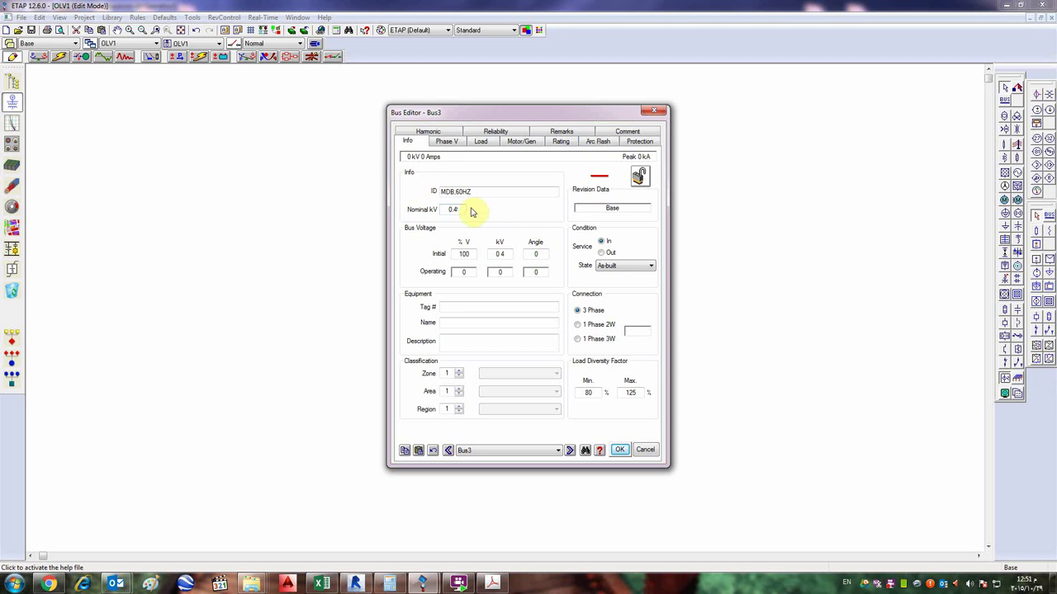
drag(468, 211, 434, 213)
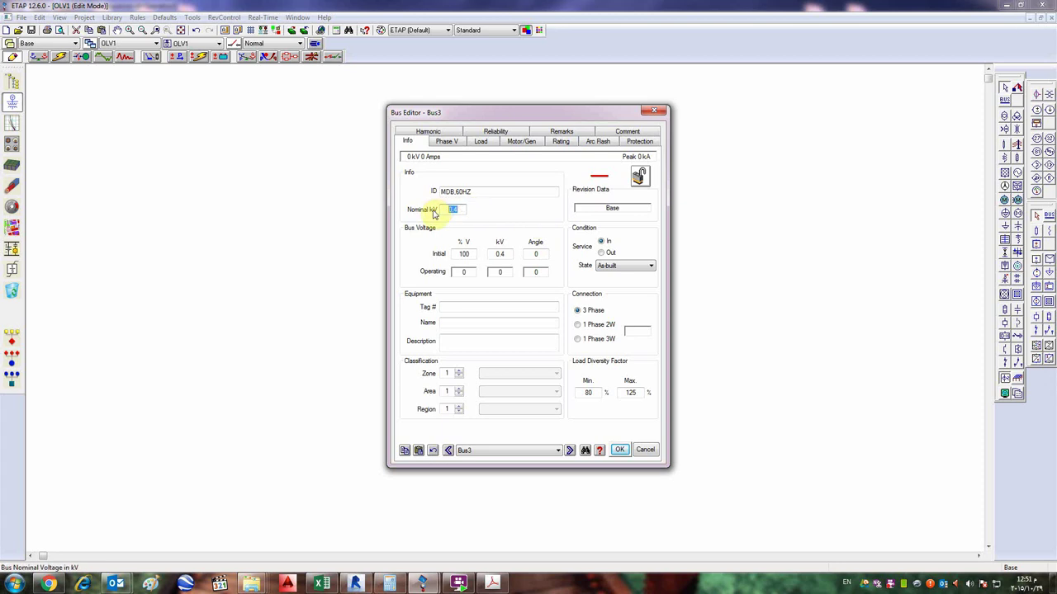
text(13.8)
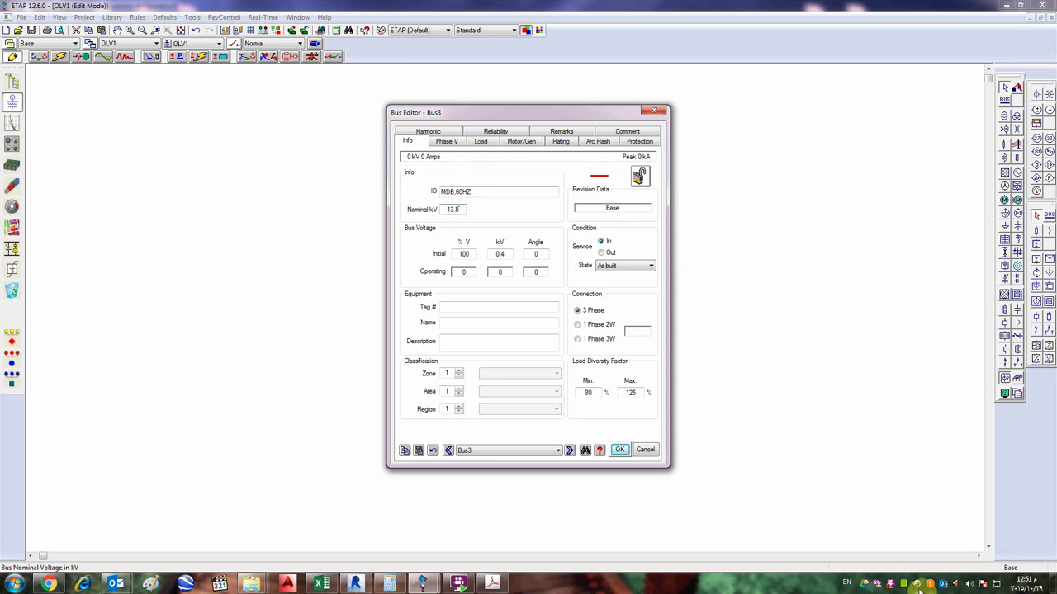
- Accept the bus editor so MDB,60HZ is rated 13.8 kV
click(889, 586)
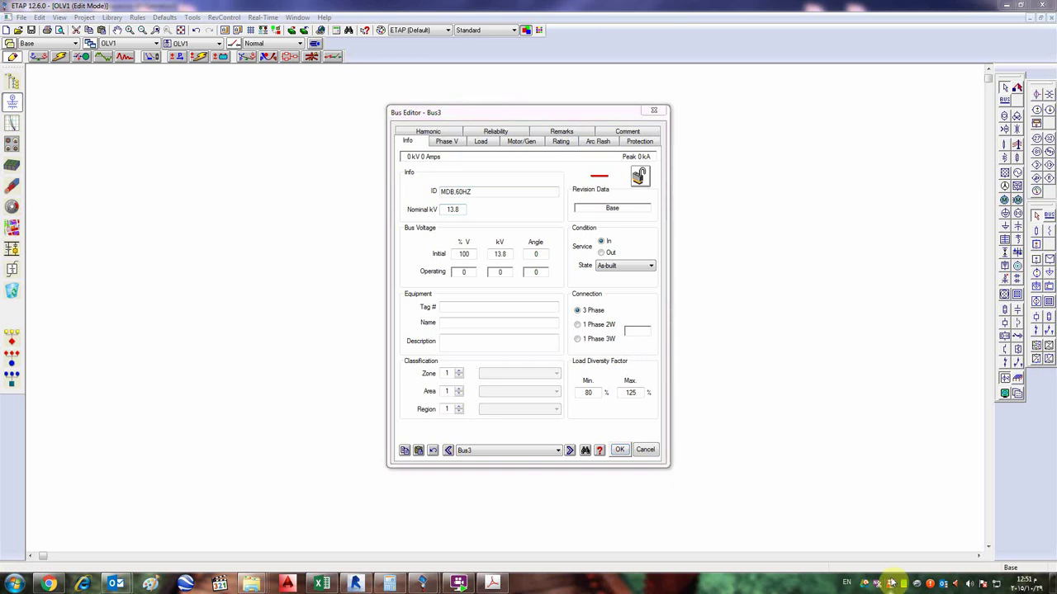
right_click(891, 586)
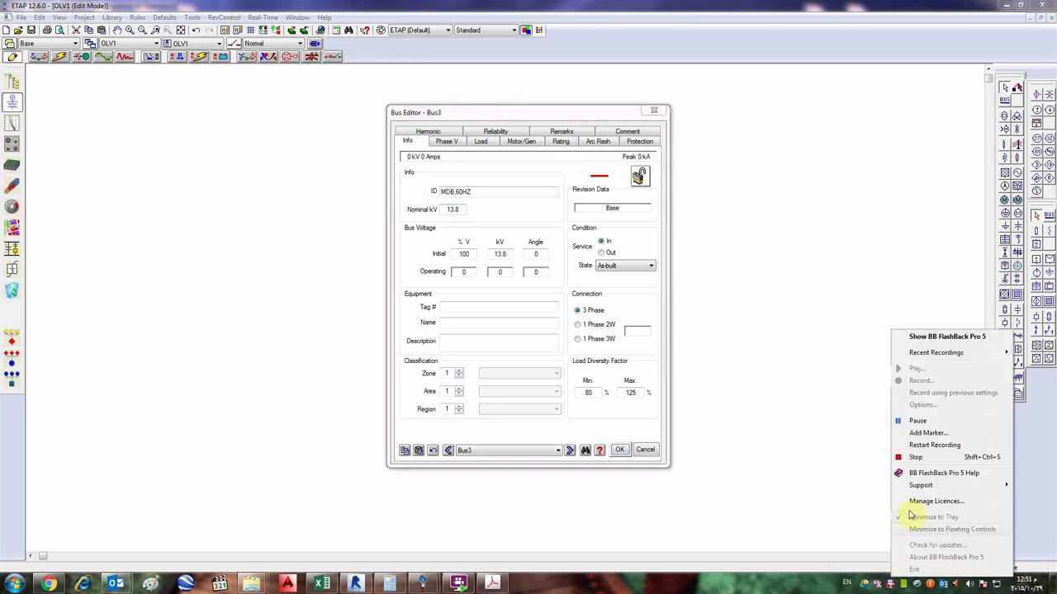
click(929, 423)
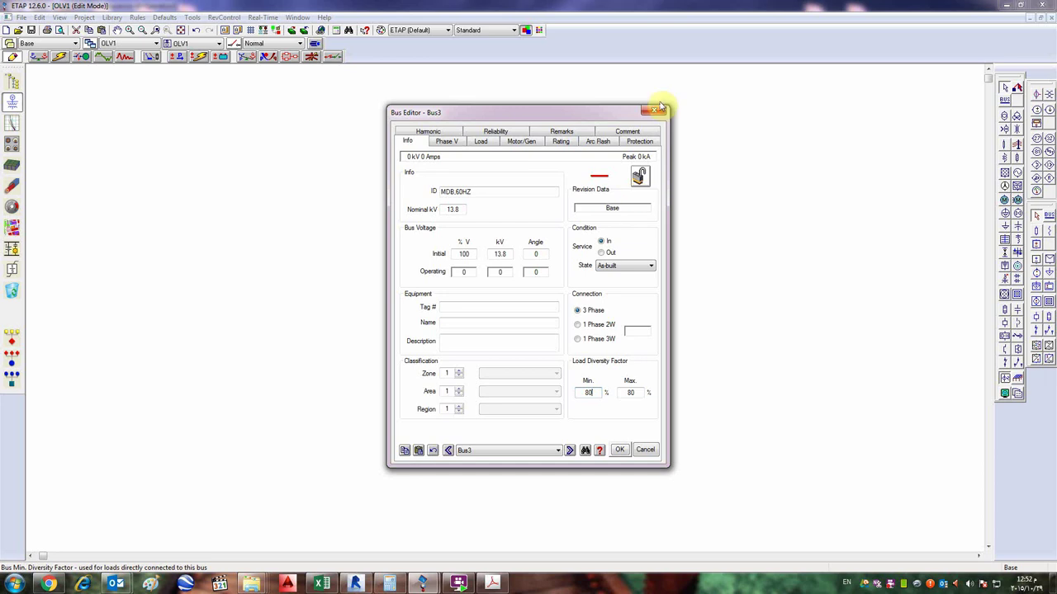
click(619, 449)
click(791, 217)
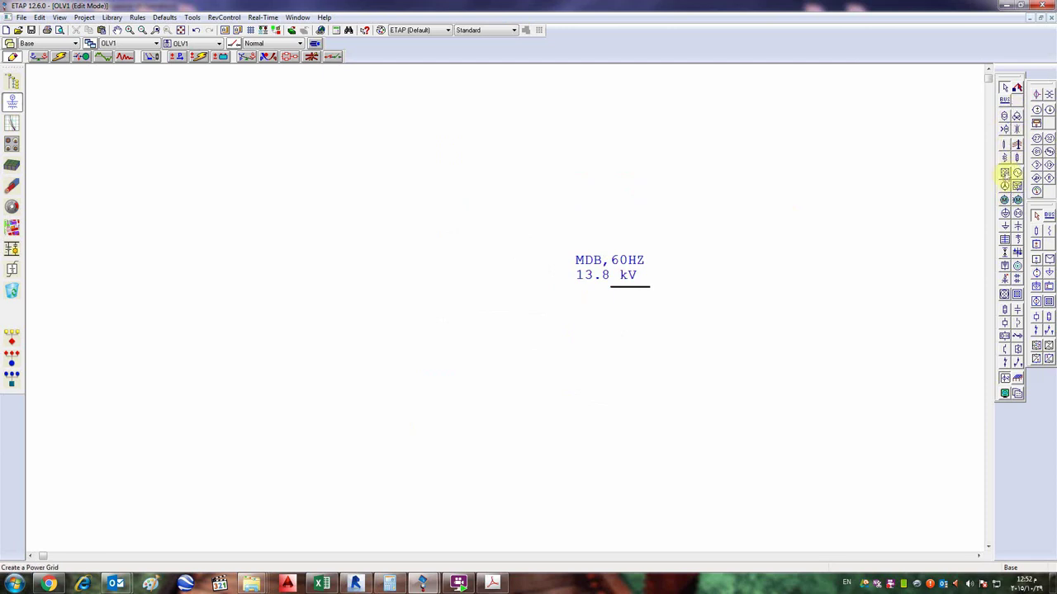
- Place power grid U2 (0 MVAsc) and move it up-left of bus MDB,60HZ
click(1005, 174)
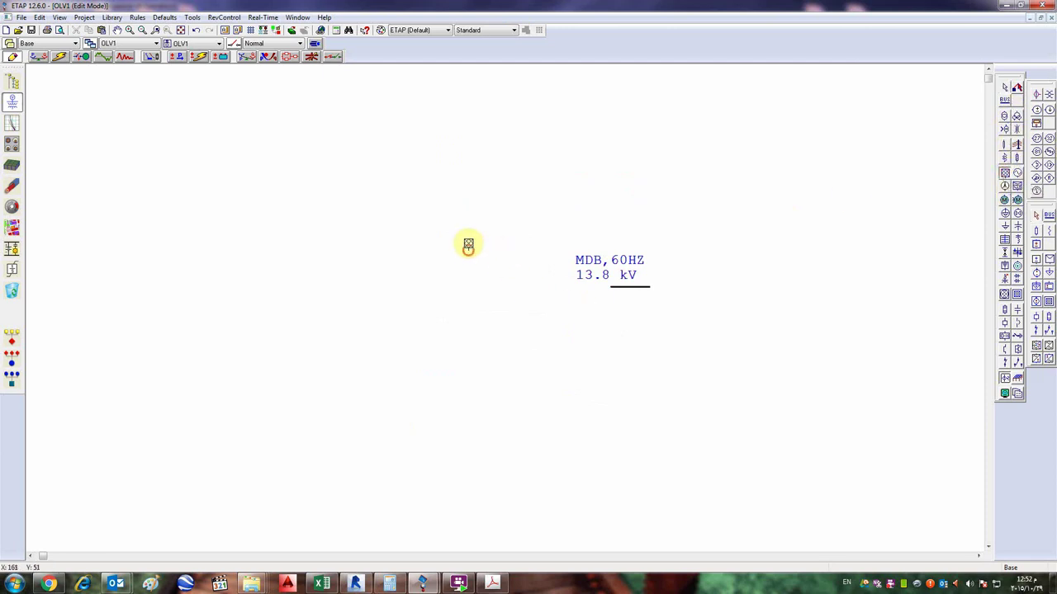
click(467, 241)
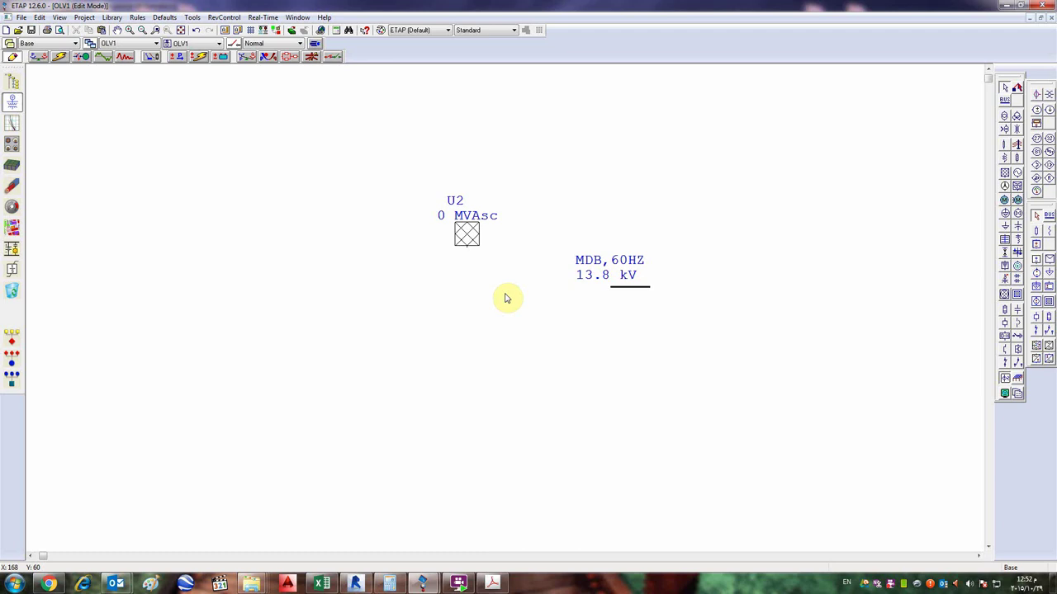
drag(468, 236, 453, 187)
click(552, 187)
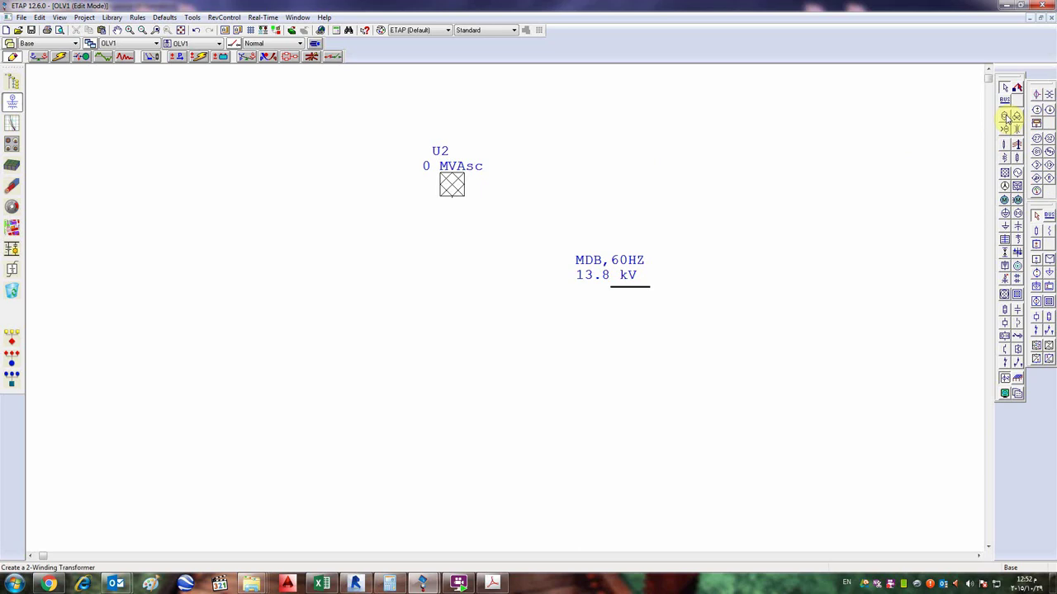
- Move bus MDB below grid U2, wire them together, and connect a new transformer T5 beneath the bus
drag(633, 289, 443, 253)
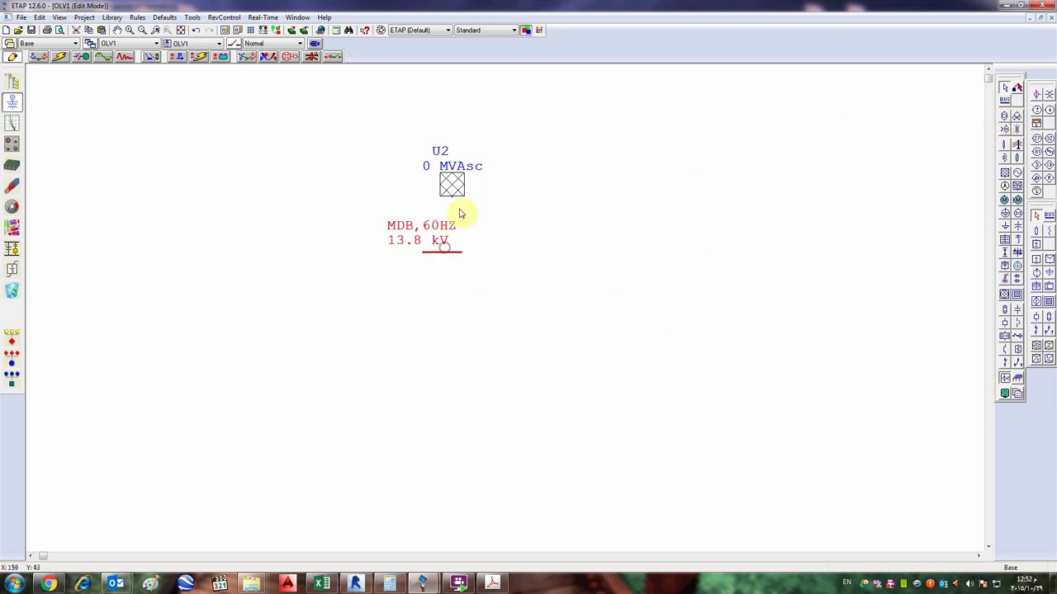
drag(451, 199, 450, 256)
click(1004, 115)
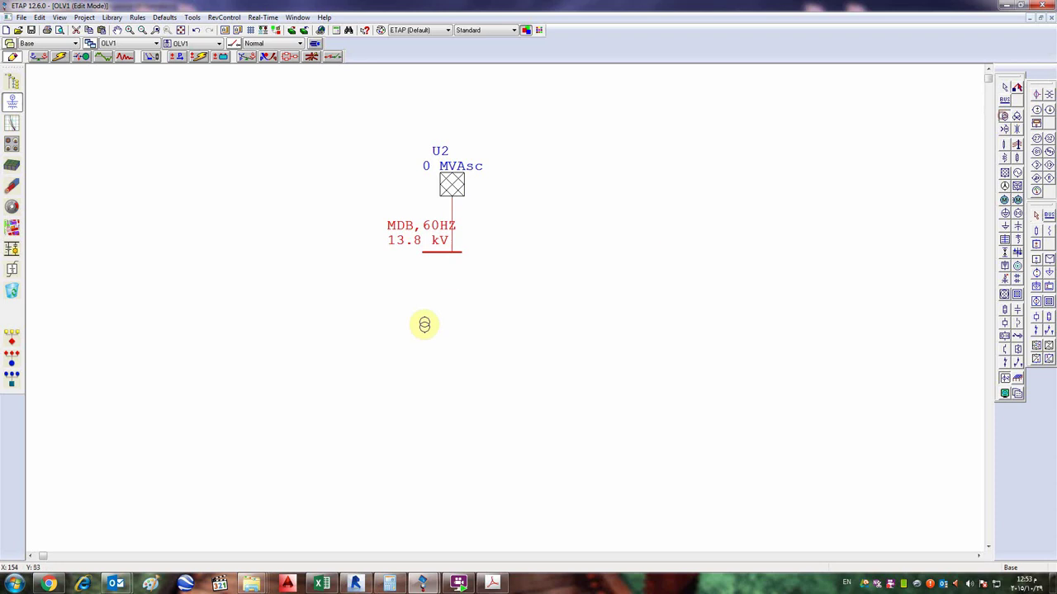
click(447, 322)
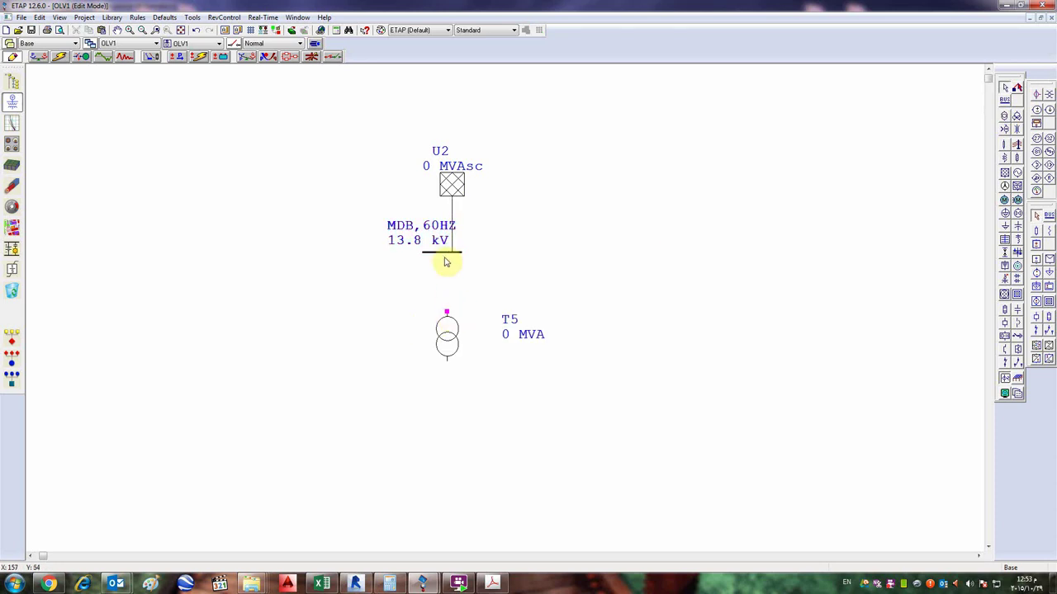
drag(444, 261, 447, 257)
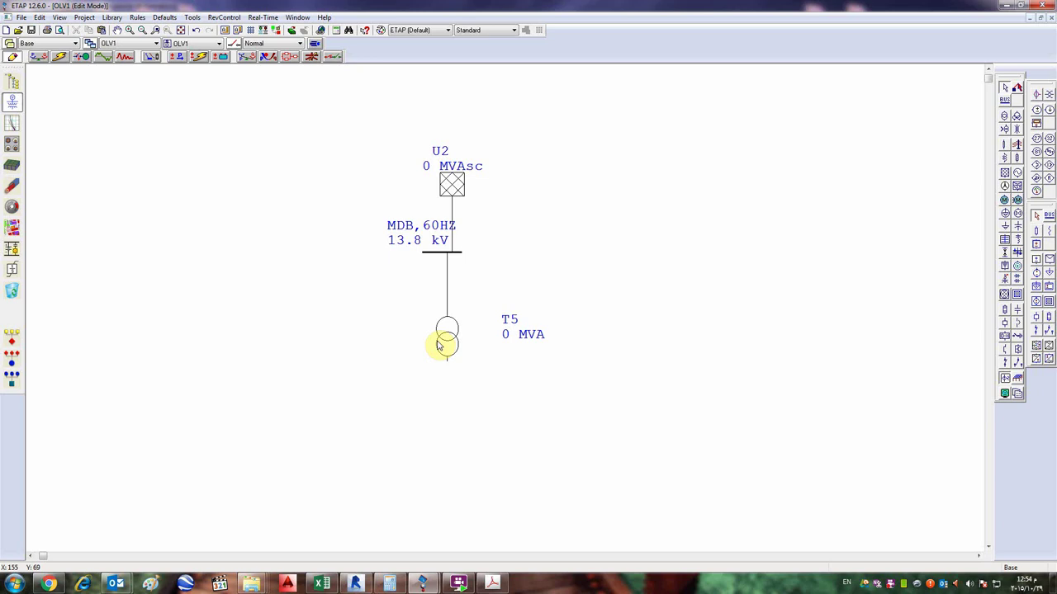
click(444, 340)
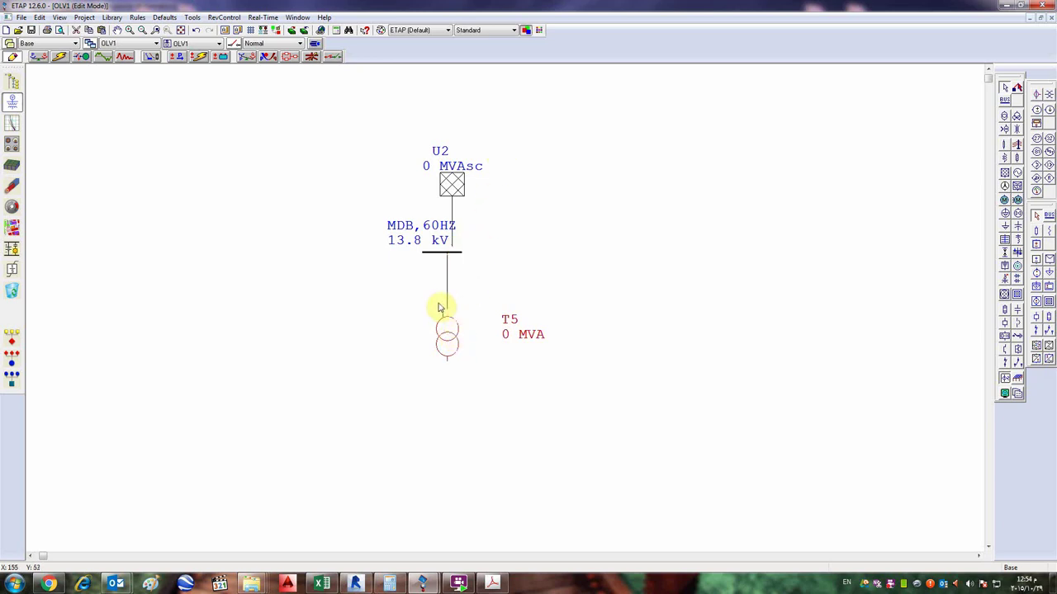
click(15, 585)
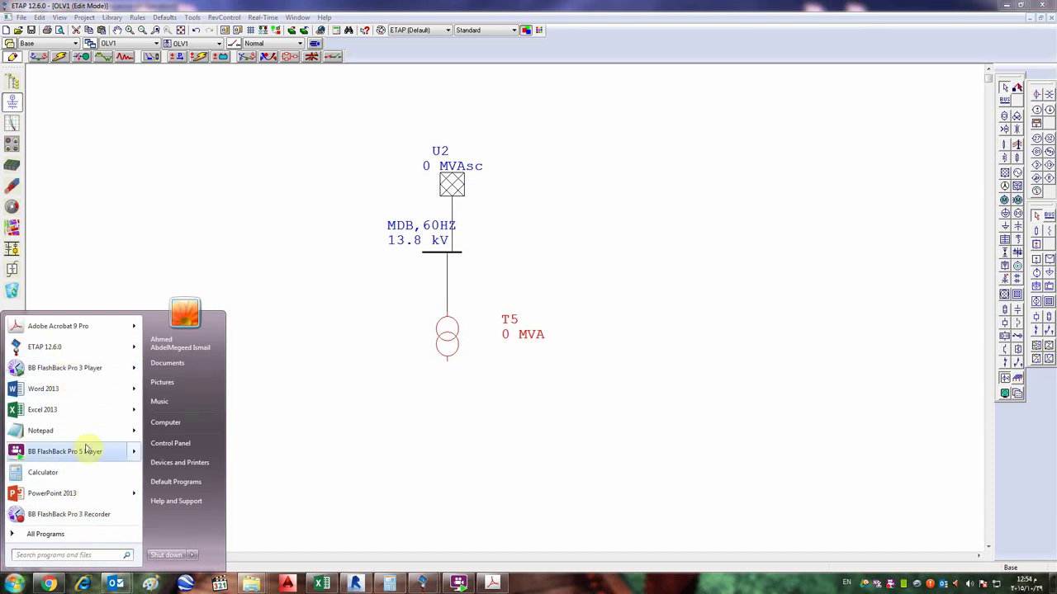
- In Paint, sketch a transformer symbol, enlarge the canvas to 1739×840 px, and add R, x labels
key(Escape)
key(alt+Tab)
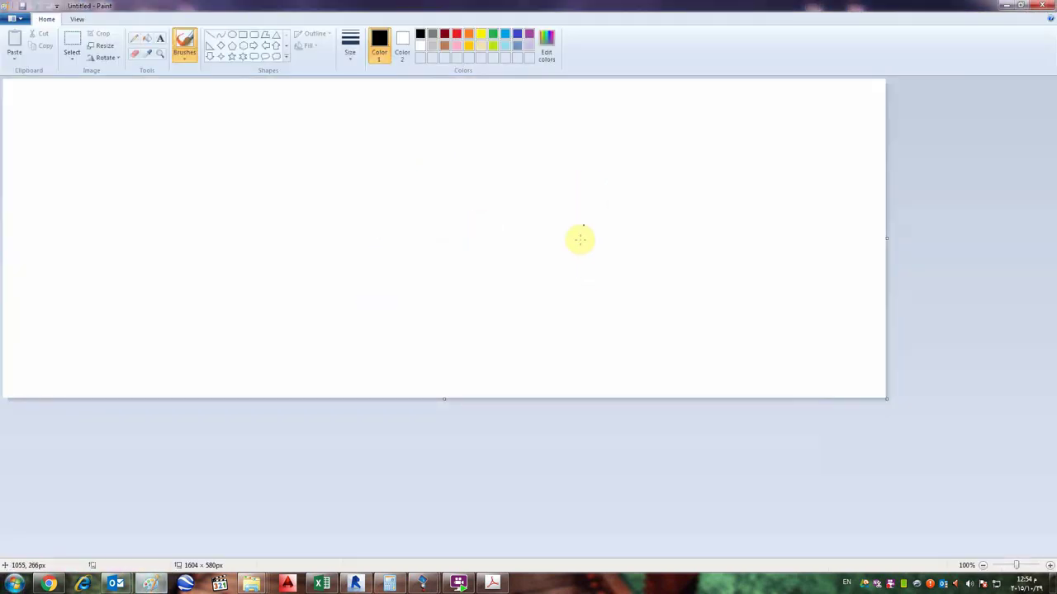
mouse_move(516, 197)
mouse_down()
mouse_move(462, 222)
mouse_move(511, 197)
mouse_move(502, 277)
mouse_move(472, 285)
mouse_up()
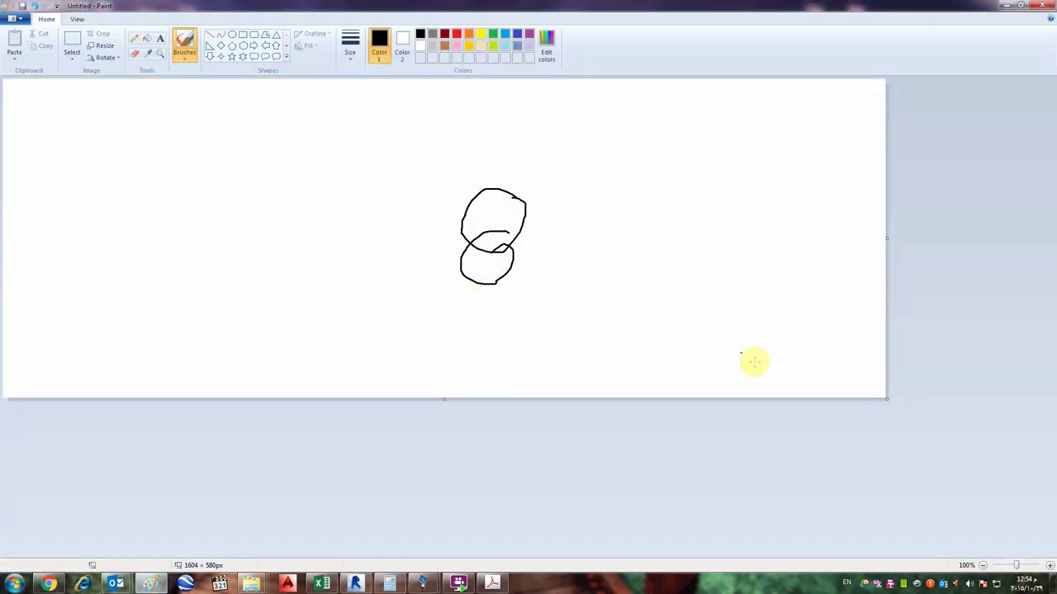
drag(886, 398, 960, 541)
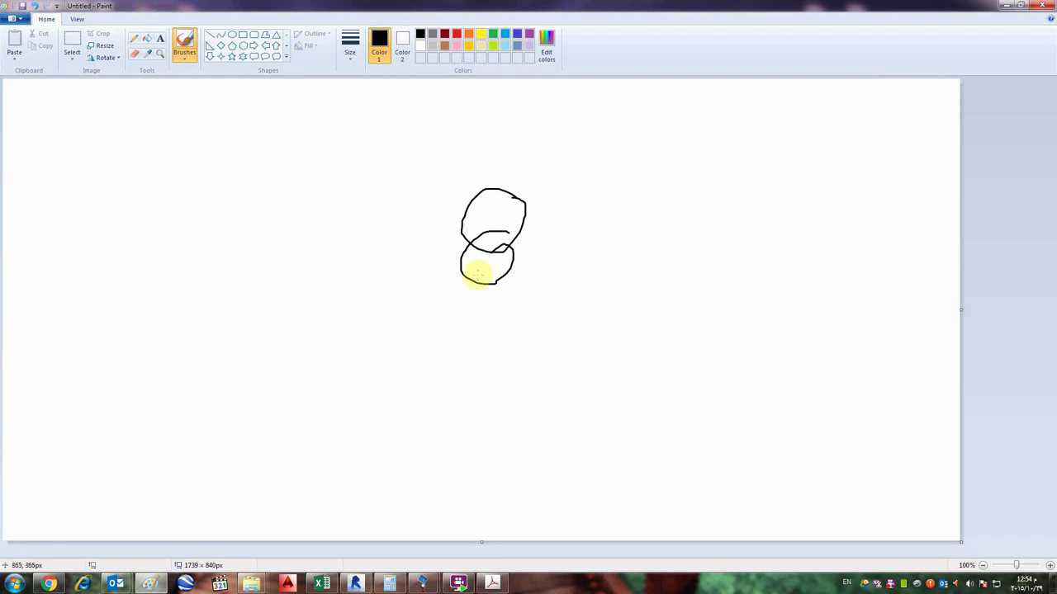
mouse_move(479, 422)
mouse_down()
mouse_move(484, 284)
mouse_move(492, 467)
mouse_up()
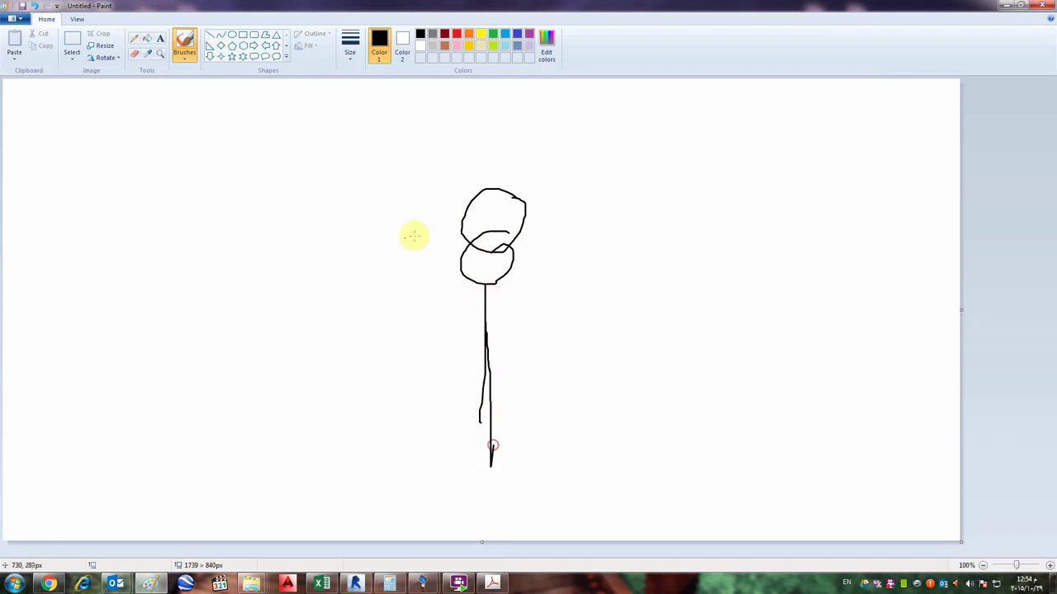
mouse_move(330, 244)
mouse_down()
mouse_move(322, 200)
mouse_move(369, 243)
mouse_up()
drag(402, 206, 396, 229)
drag(386, 213, 431, 254)
drag(317, 375, 309, 322)
drag(309, 322, 340, 382)
mouse_move(392, 360)
mouse_down()
mouse_move(407, 327)
mouse_move(423, 342)
mouse_up()
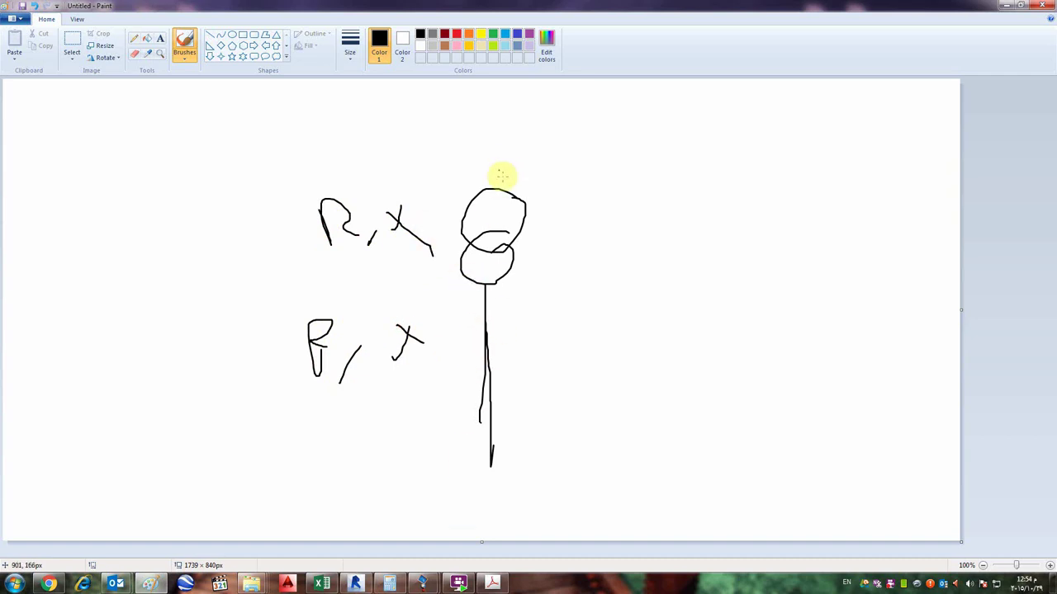
- Draw a line up from the transformer, a top R, x label, and a horizontal bus line
click(499, 91)
drag(491, 186, 498, 111)
mouse_move(361, 119)
mouse_down()
mouse_move(364, 81)
mouse_move(388, 108)
mouse_up()
mouse_move(385, 118)
mouse_down()
mouse_move(397, 105)
mouse_move(430, 116)
mouse_up()
mouse_move(429, 96)
mouse_down()
mouse_move(417, 116)
mouse_move(444, 98)
mouse_move(453, 113)
mouse_up()
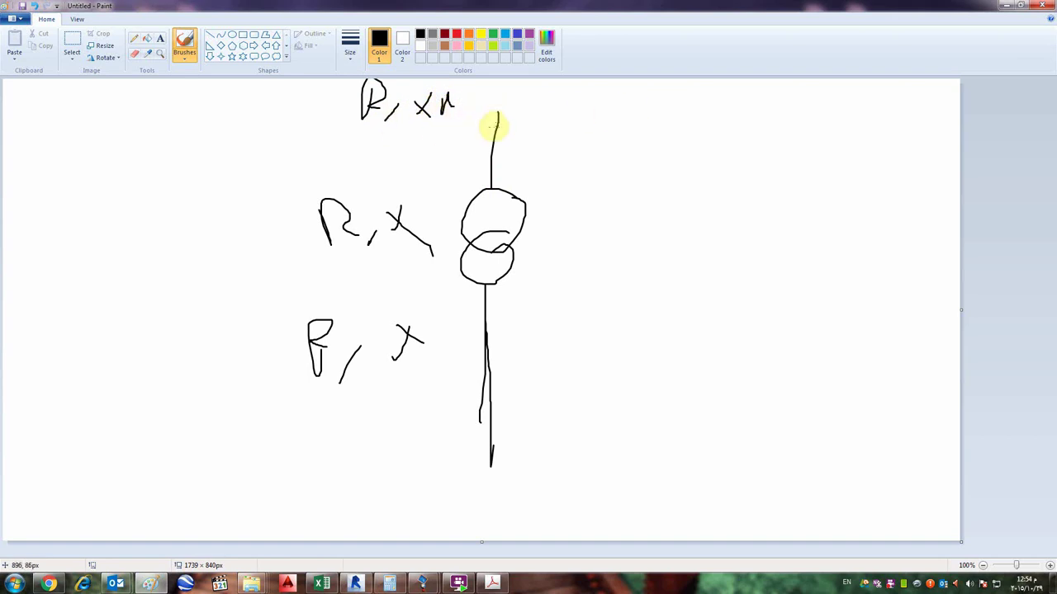
mouse_move(293, 140)
mouse_down()
mouse_move(588, 142)
mouse_move(588, 105)
mouse_up()
drag(291, 110, 291, 141)
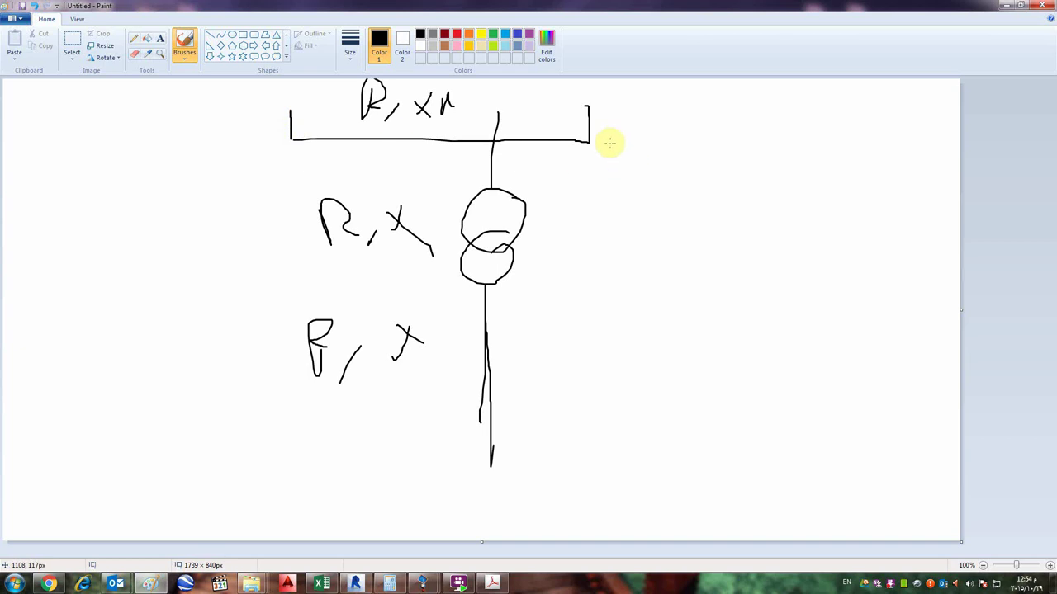
- Handwrite R≈0 to the right of the transformer and begin the X expression below
click(566, 121)
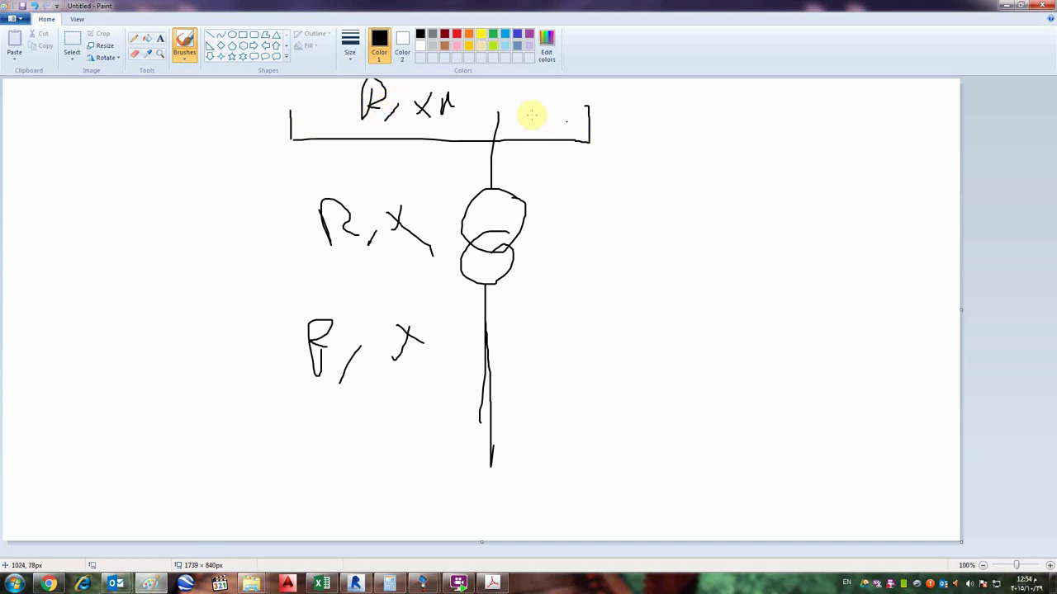
drag(665, 140, 669, 192)
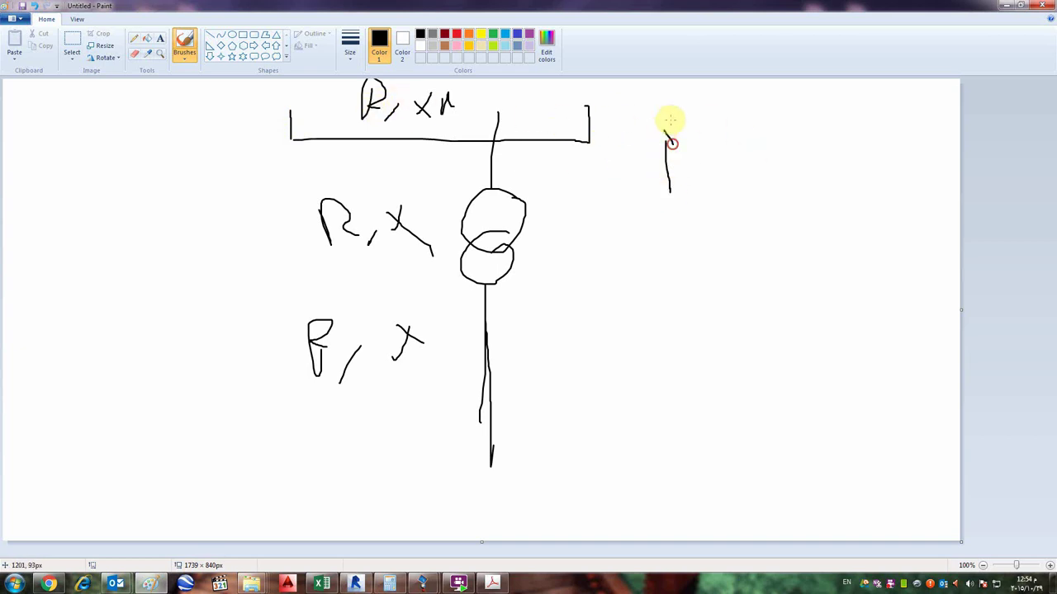
mouse_move(670, 120)
mouse_down()
mouse_move(682, 180)
mouse_move(717, 195)
mouse_up()
mouse_move(729, 175)
mouse_down()
mouse_move(767, 168)
mouse_move(768, 187)
mouse_up()
mouse_move(730, 195)
mouse_down()
mouse_move(783, 191)
mouse_move(813, 170)
mouse_up()
drag(688, 286, 668, 337)
mouse_move(651, 300)
mouse_down()
mouse_move(693, 326)
mouse_move(771, 300)
mouse_up()
mouse_move(760, 291)
mouse_down()
mouse_move(802, 288)
mouse_move(824, 307)
mouse_up()
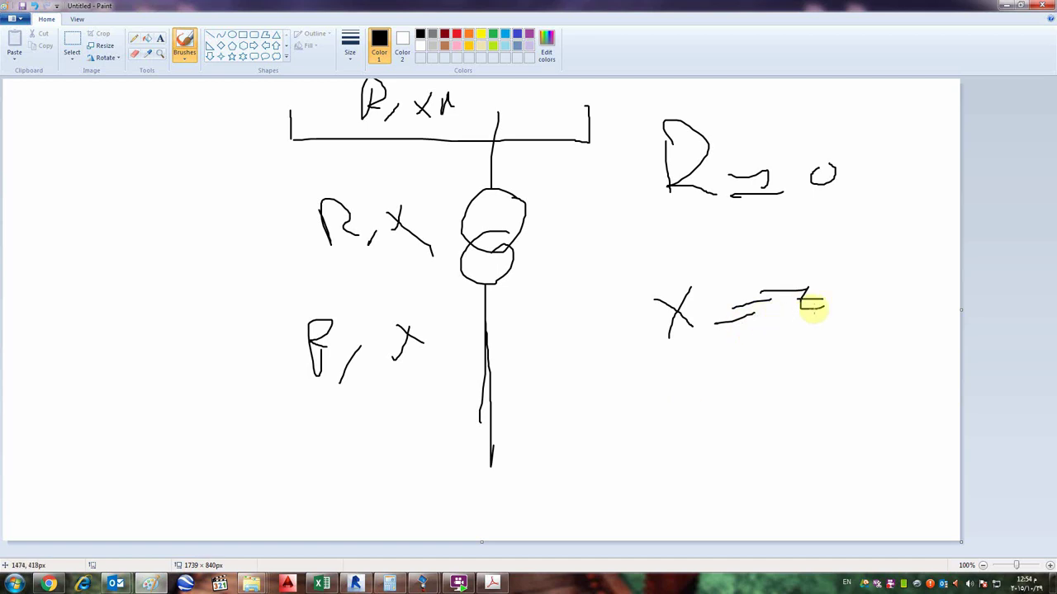
- Write X = 0,995Z beneath, then draw a lower bus line and begin a 22 label
drag(703, 370, 667, 409)
mouse_move(668, 367)
mouse_down()
mouse_move(712, 394)
mouse_move(734, 384)
mouse_up()
mouse_move(728, 399)
mouse_down()
mouse_move(761, 391)
mouse_move(796, 402)
mouse_up()
drag(827, 371, 822, 405)
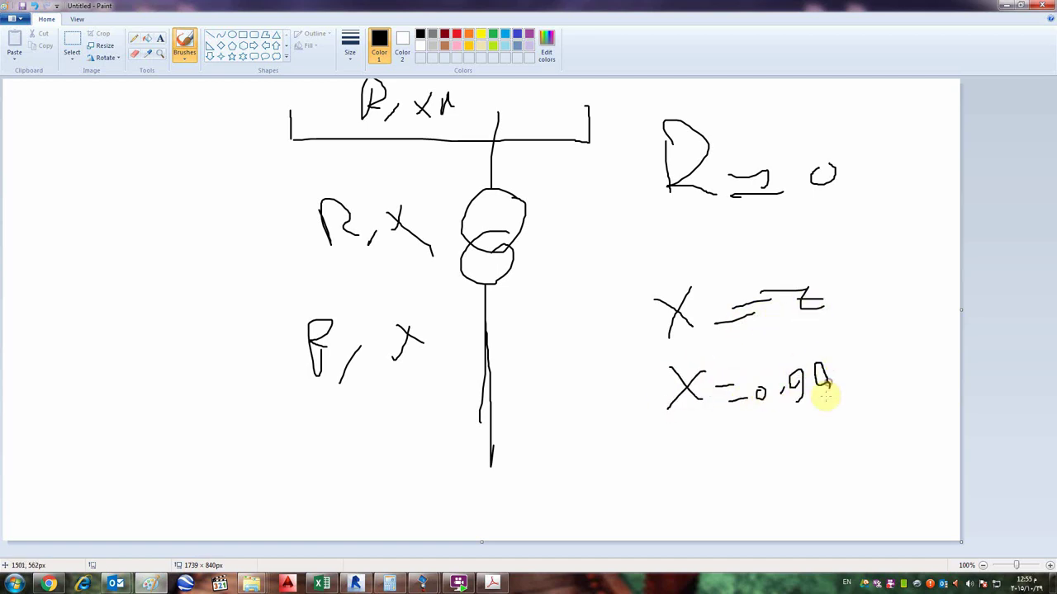
mouse_move(854, 357)
mouse_down()
mouse_move(842, 386)
mouse_move(900, 374)
mouse_up()
drag(888, 361, 919, 354)
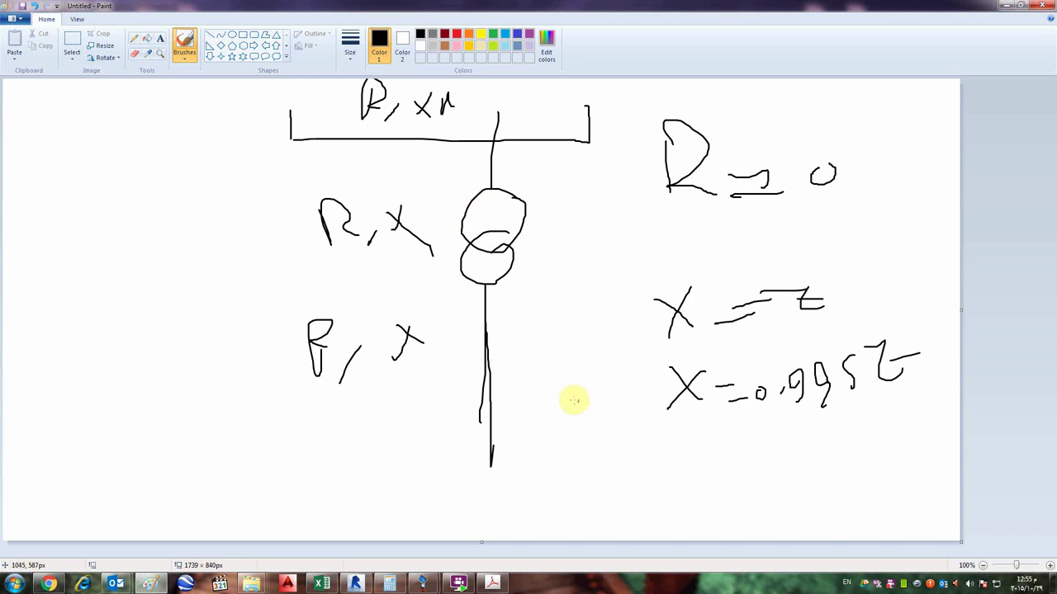
mouse_move(642, 409)
mouse_down()
mouse_move(152, 398)
mouse_move(187, 434)
mouse_move(195, 471)
mouse_move(173, 480)
mouse_move(182, 495)
mouse_move(188, 472)
mouse_move(176, 540)
mouse_up()
drag(72, 481, 88, 495)
- Label the small circle 22 with a voltage unit and draw loops around the upper circuit
mouse_move(92, 479)
mouse_down()
mouse_move(115, 492)
mouse_move(124, 477)
mouse_up()
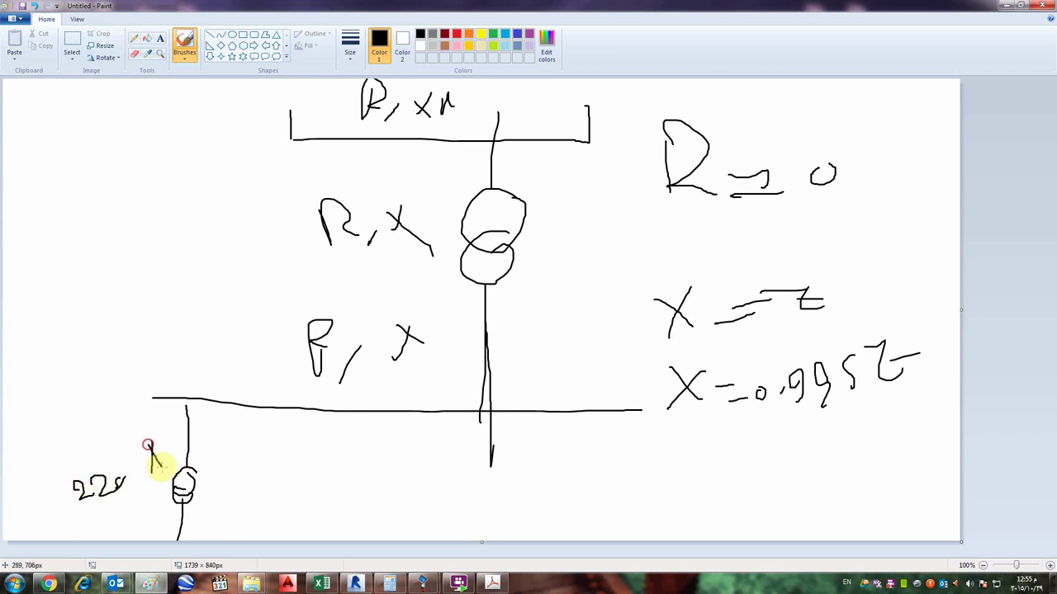
drag(148, 443, 152, 472)
mouse_move(164, 444)
mouse_down()
mouse_move(154, 459)
mouse_move(175, 475)
mouse_up()
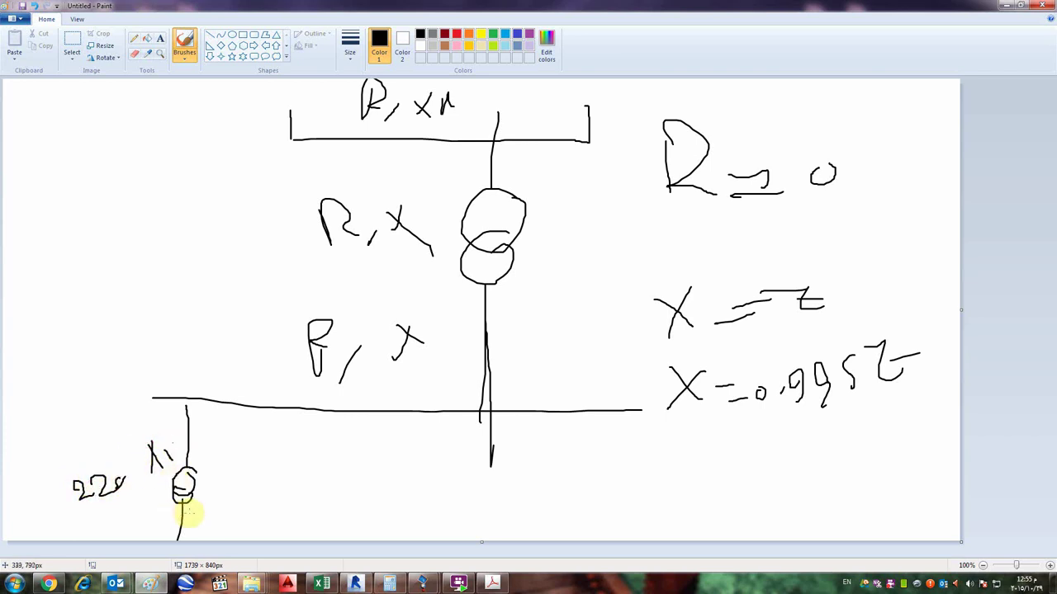
click(189, 513)
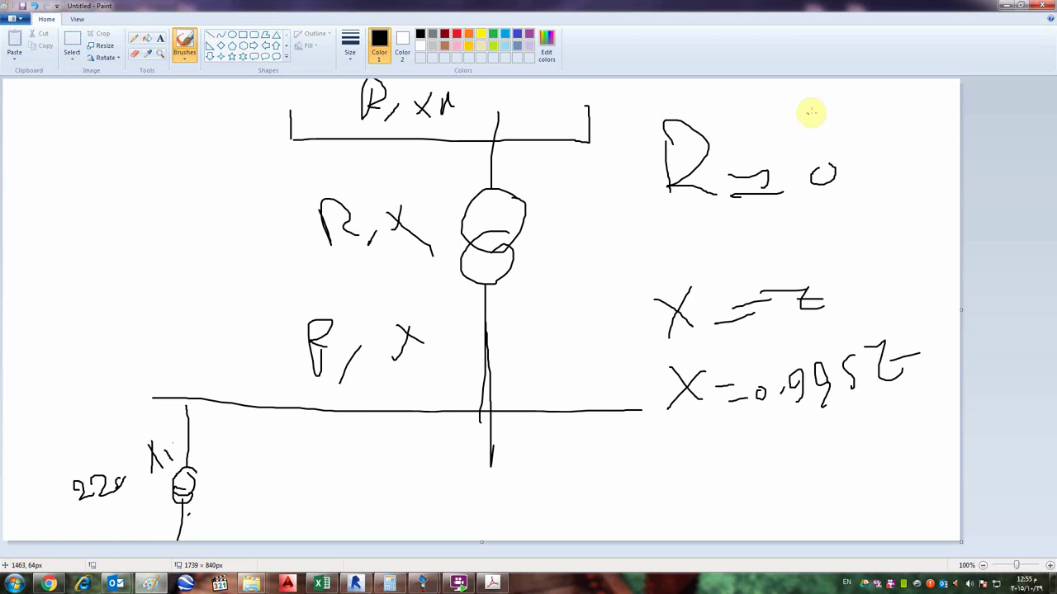
mouse_move(795, 108)
mouse_down()
mouse_move(552, 94)
mouse_move(107, 109)
mouse_move(66, 201)
mouse_move(67, 395)
mouse_move(105, 425)
mouse_move(198, 457)
mouse_up()
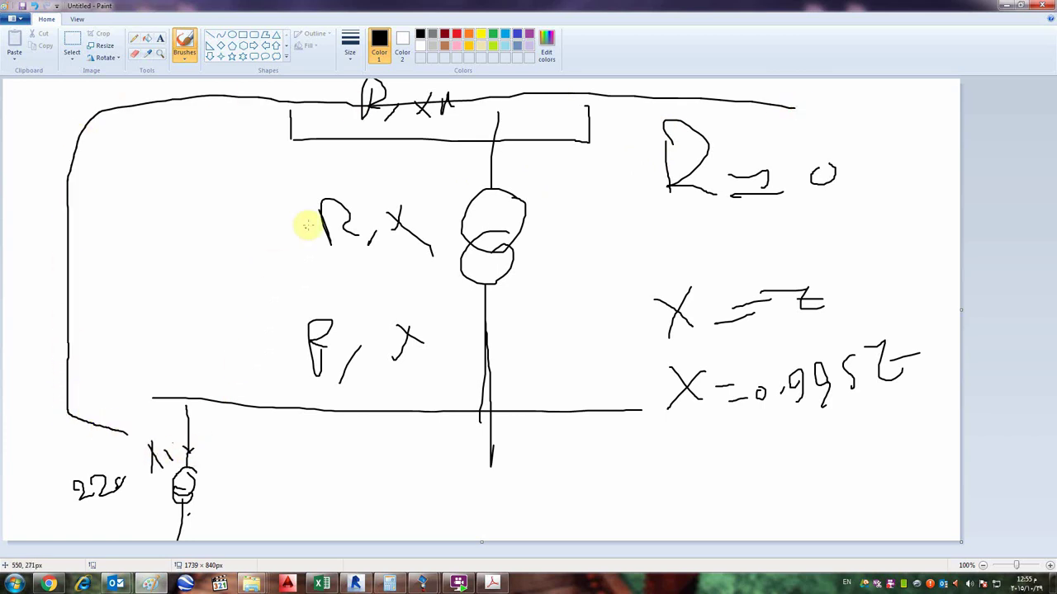
drag(410, 205, 412, 213)
mouse_move(569, 180)
mouse_down()
mouse_move(269, 193)
mouse_move(233, 296)
mouse_move(255, 392)
mouse_move(550, 375)
mouse_move(559, 241)
mouse_up()
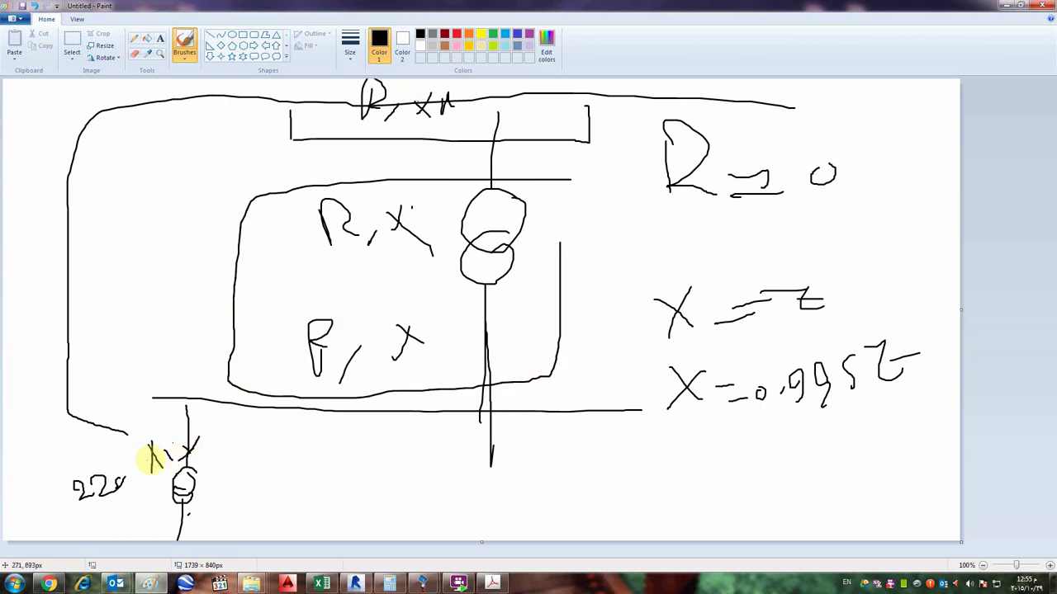
drag(142, 452, 212, 448)
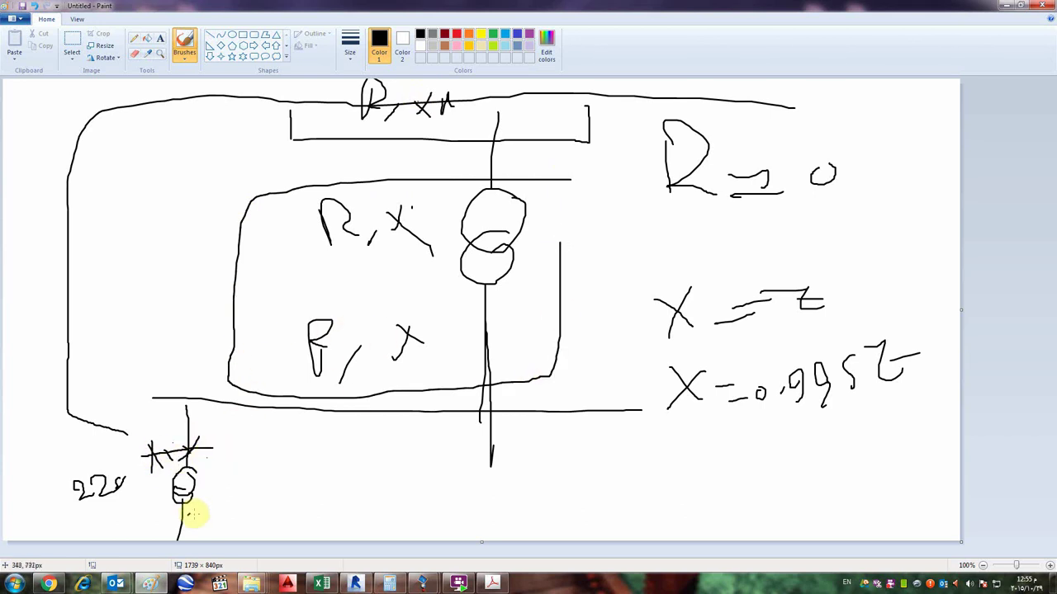
- Write the +x and V² fraction with a multiplier beside the lower transformer
drag(191, 514, 203, 525)
drag(203, 514, 192, 526)
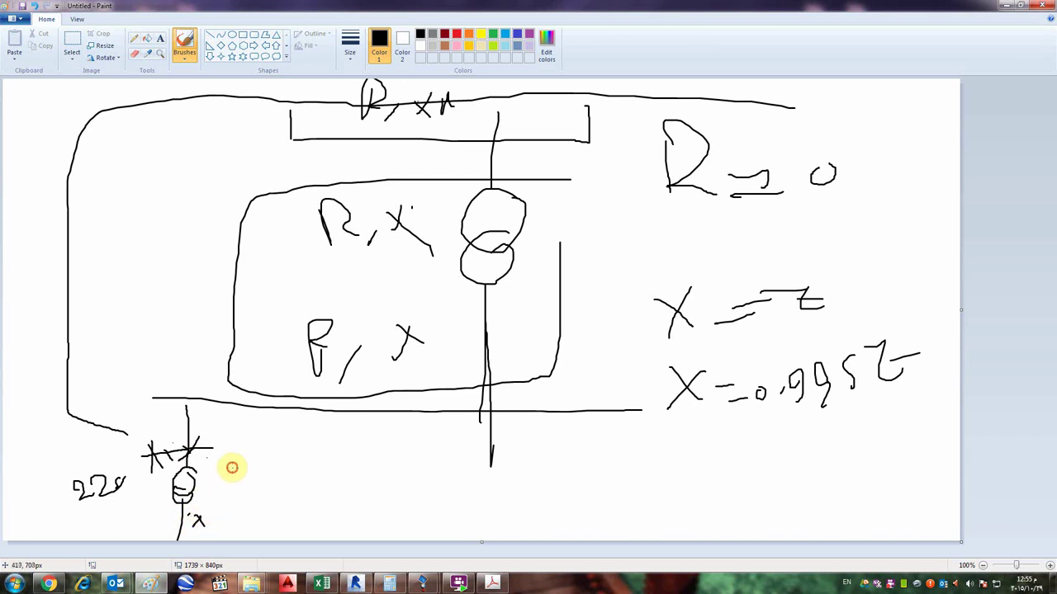
drag(232, 469, 278, 459)
drag(280, 485, 214, 506)
mouse_move(239, 507)
mouse_down()
mouse_move(272, 503)
mouse_move(288, 516)
mouse_up()
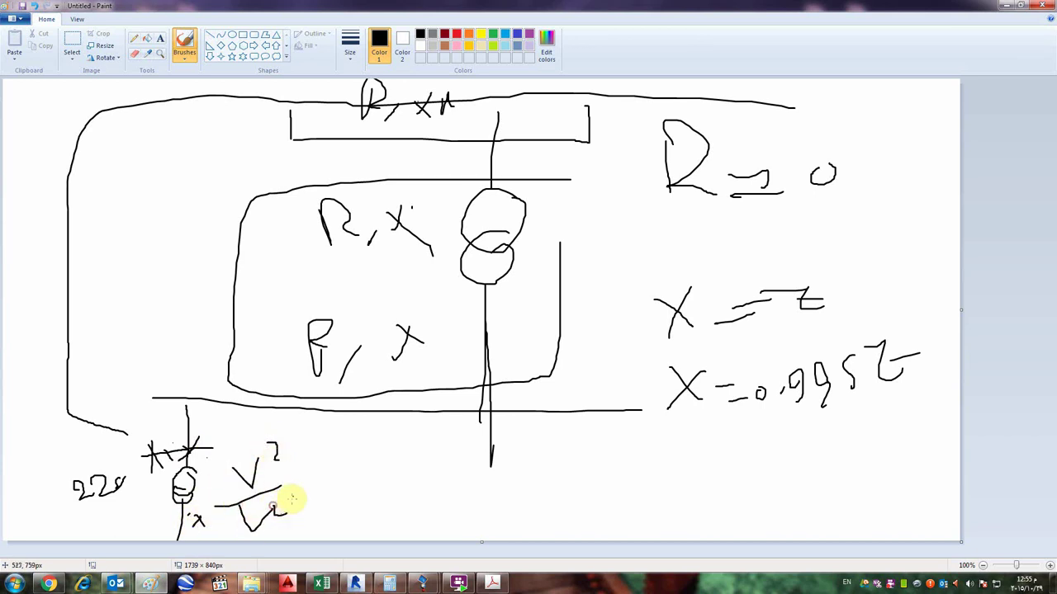
drag(311, 467, 332, 477)
drag(323, 464, 311, 485)
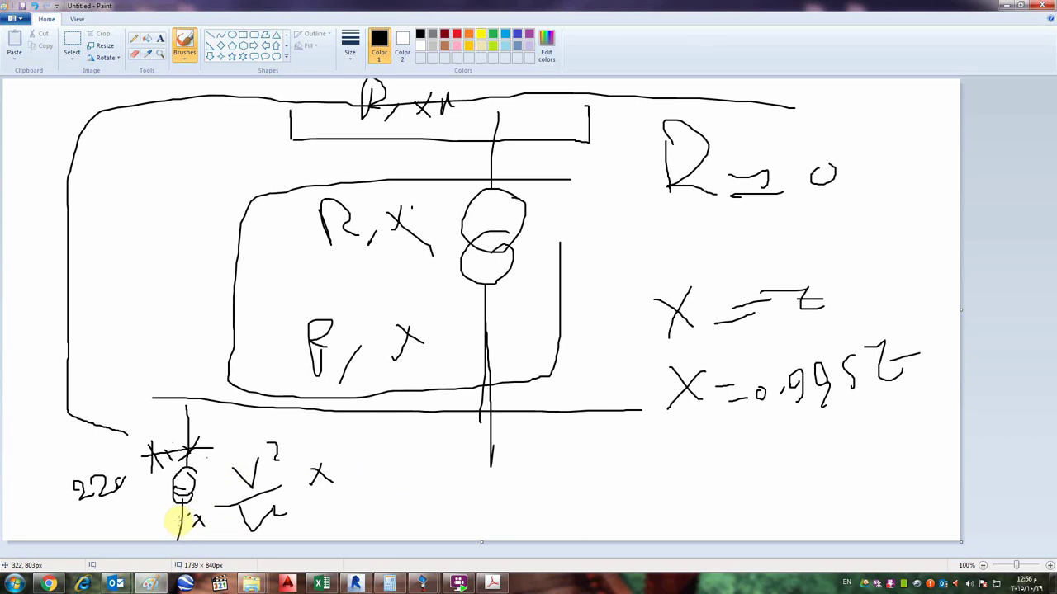
drag(175, 519, 186, 517)
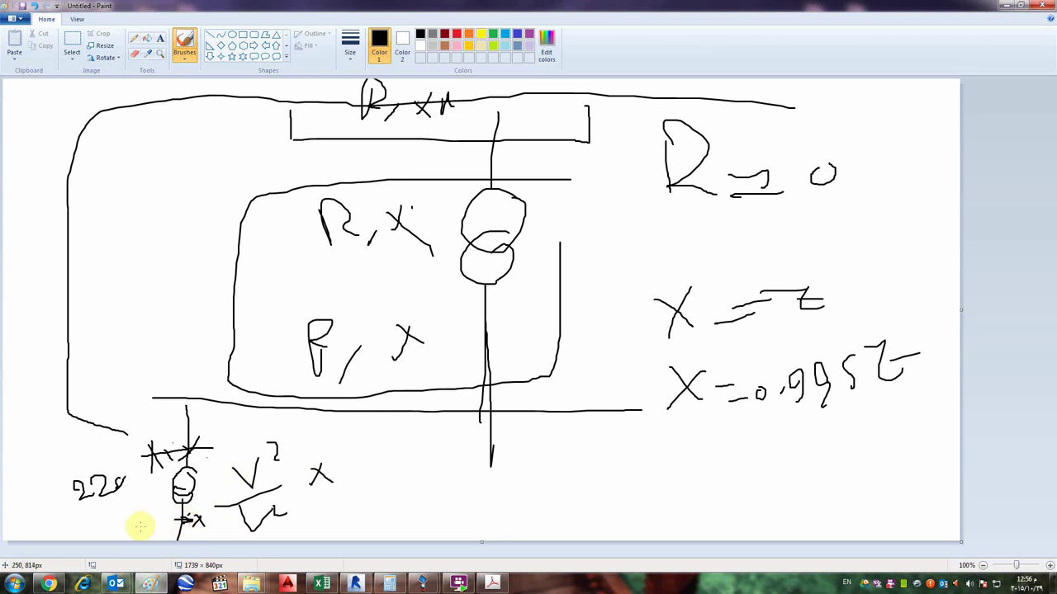
- Write the current formula I = V / √3(Z) below the circuit
drag(387, 489, 386, 515)
mouse_move(373, 515)
mouse_down()
mouse_move(401, 515)
mouse_move(393, 488)
mouse_move(425, 494)
mouse_up()
drag(408, 500, 425, 499)
drag(439, 462, 467, 453)
mouse_move(540, 481)
mouse_down()
mouse_move(395, 498)
mouse_move(432, 512)
mouse_move(438, 535)
mouse_move(486, 526)
mouse_up()
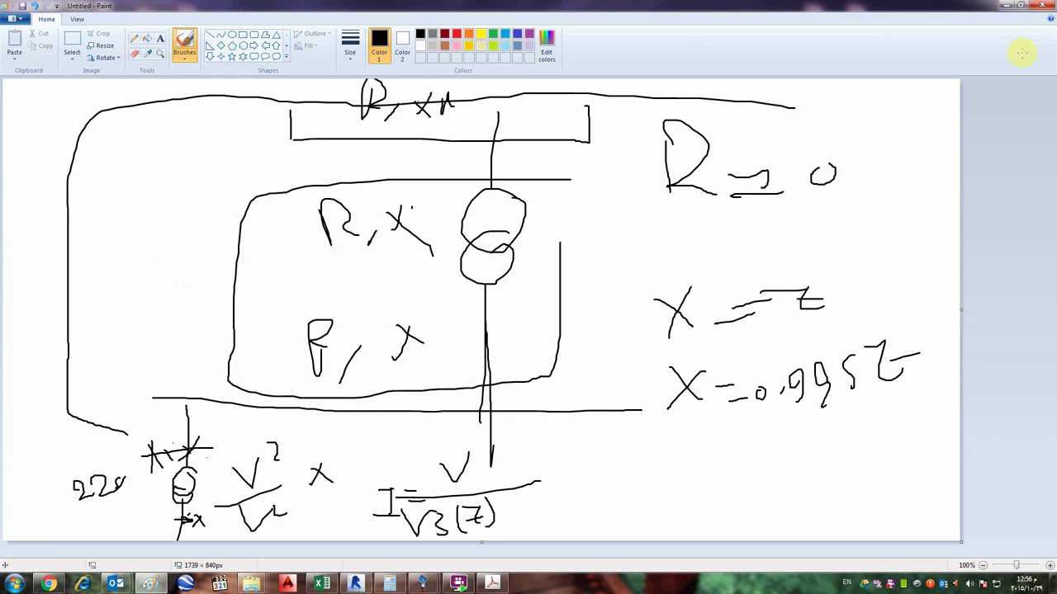
- Back in ETAP, open the U2 power grid editor and type SEC as its ID
click(1005, 5)
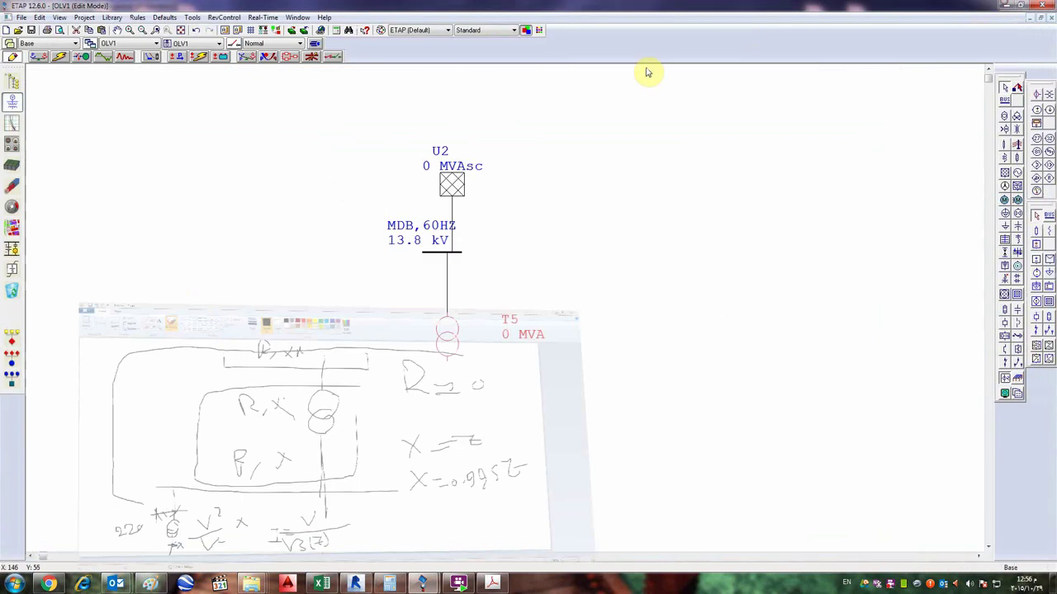
double_click(452, 186)
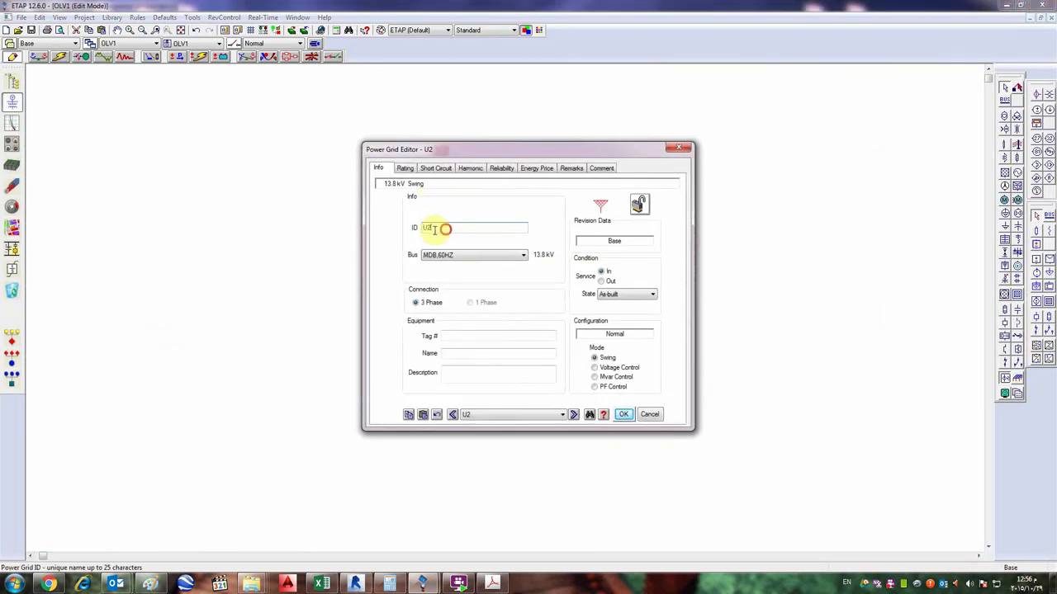
text(SEC)
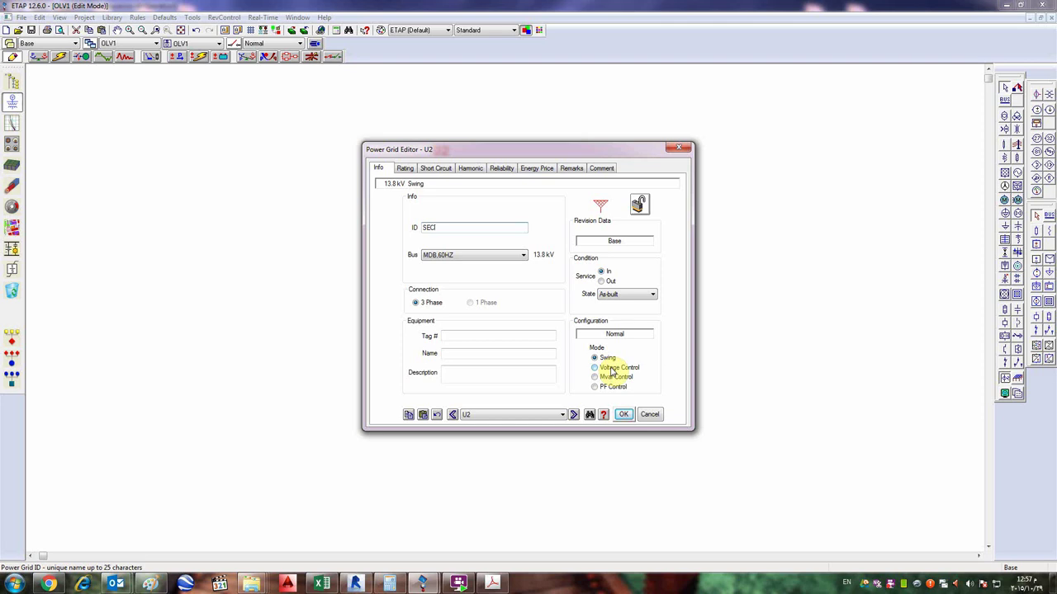
- Finish the grid ID entry and bring up its Rating page showing 13.8 rated kV
text(,)
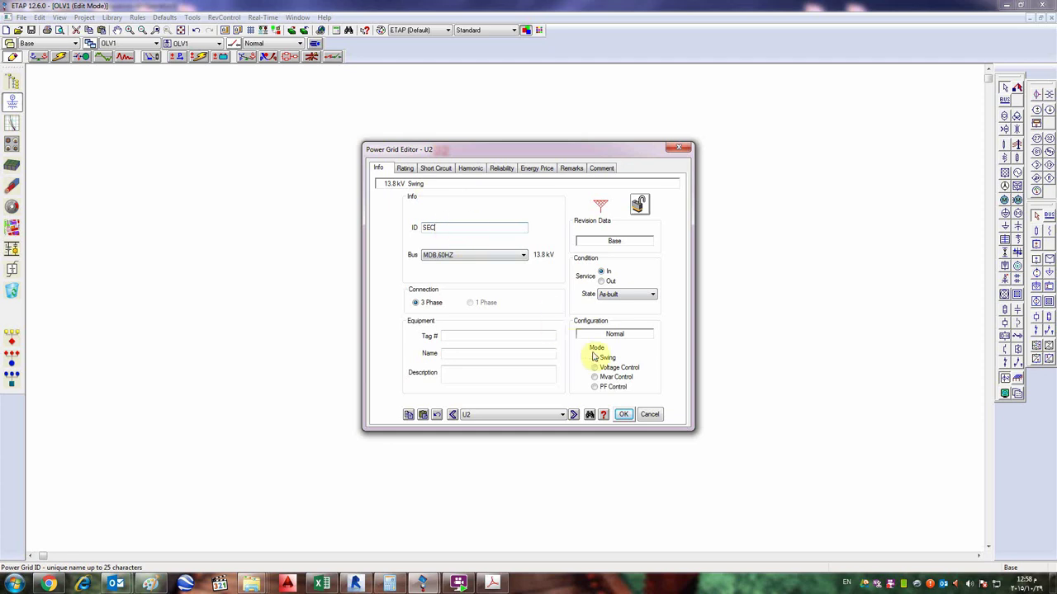
click(603, 360)
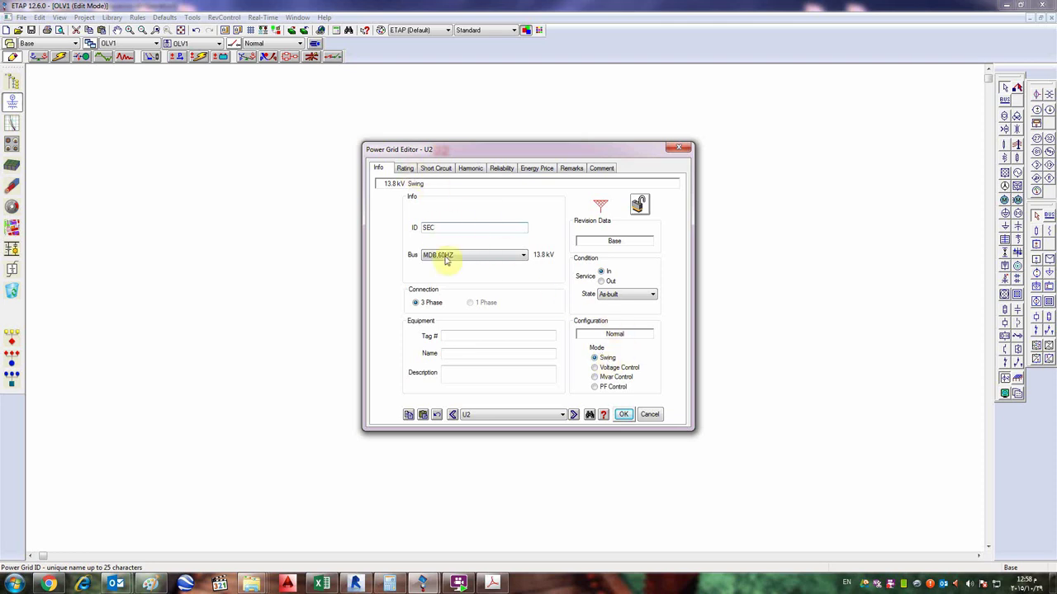
click(405, 169)
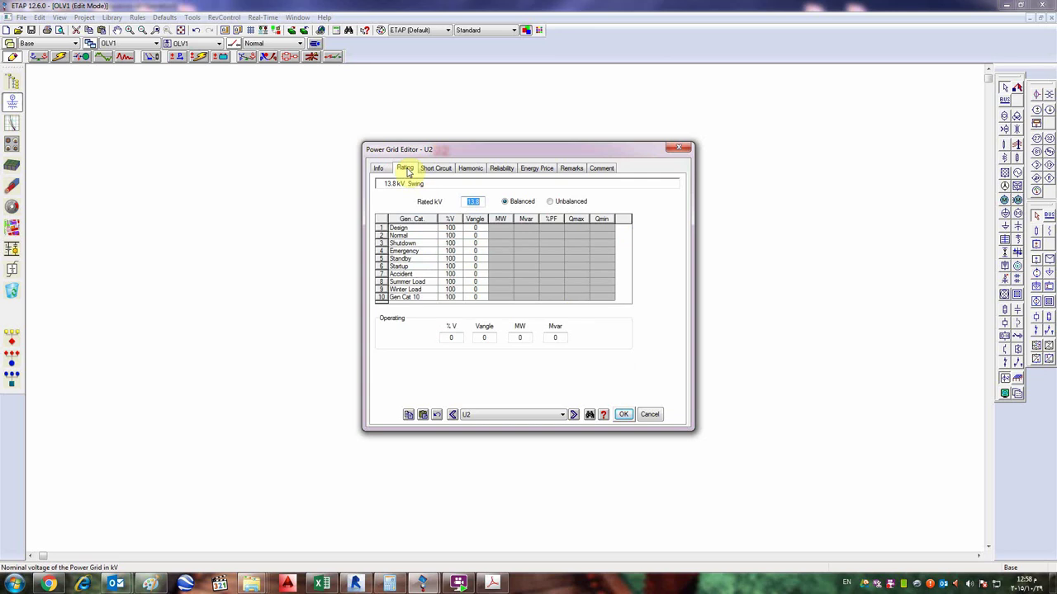
- Try a 33 kV grid rating, dismiss the mismatch error, and restore rated kV to 13.8
drag(485, 205, 465, 202)
text(33)
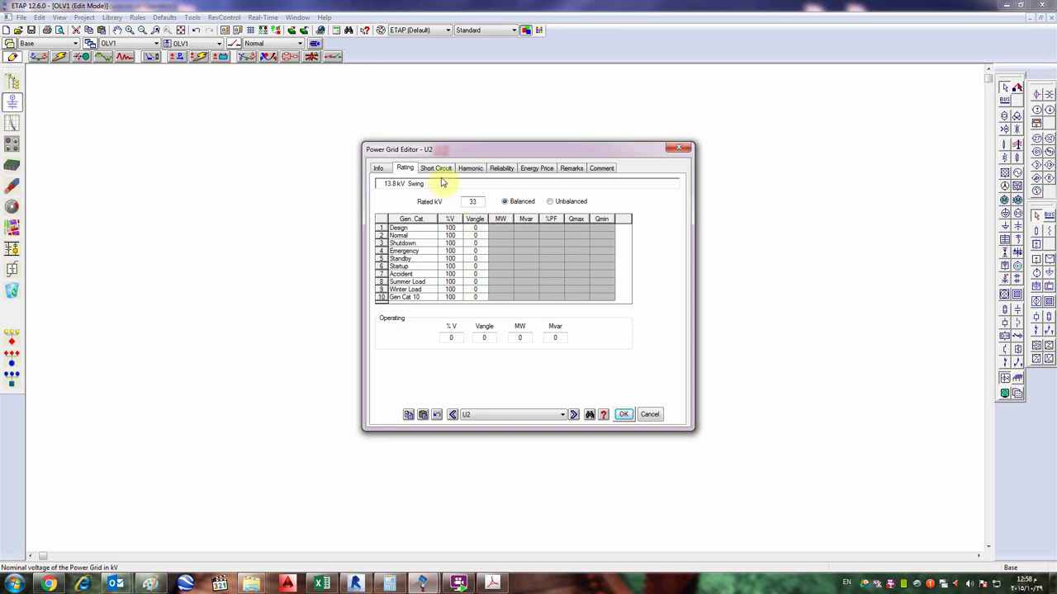
click(438, 171)
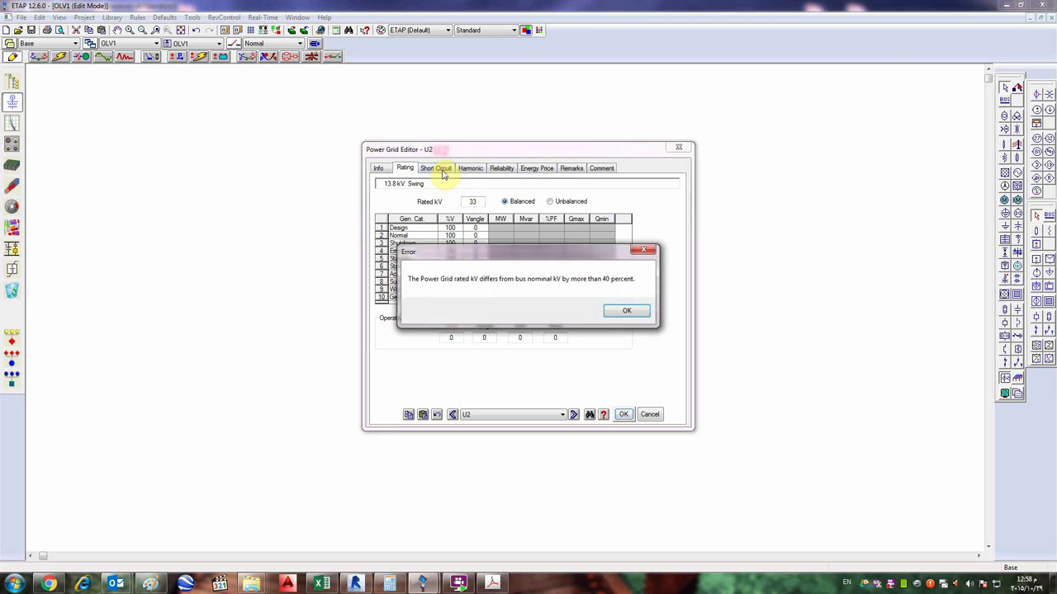
click(627, 312)
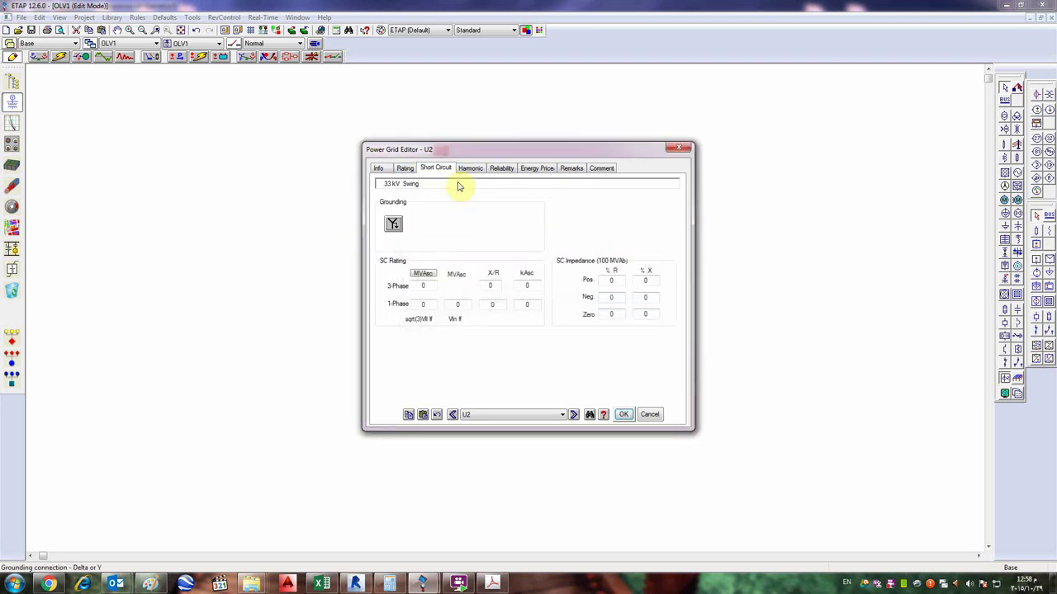
click(404, 168)
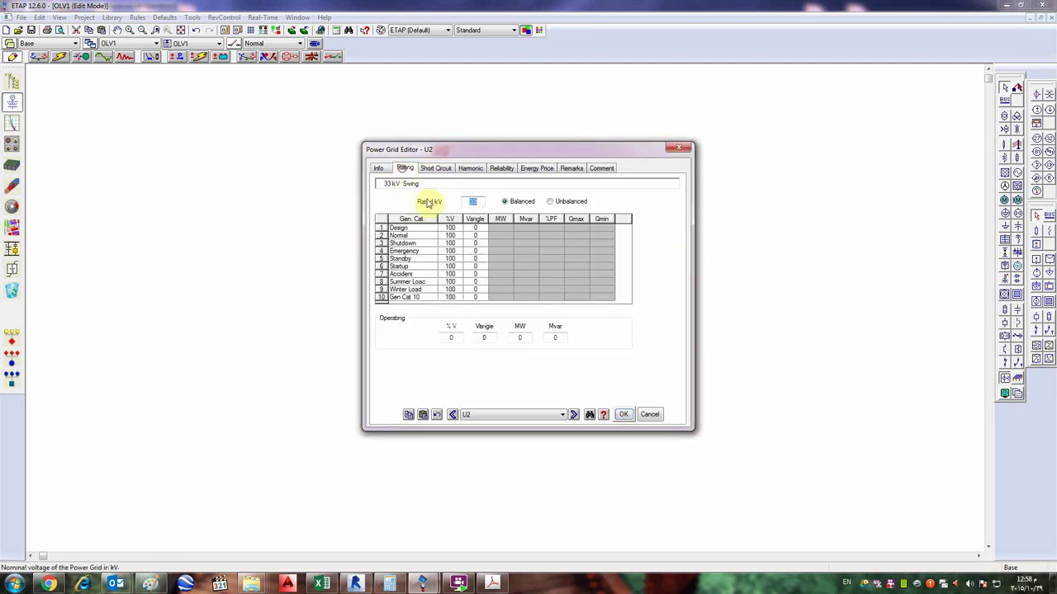
text(13.8)
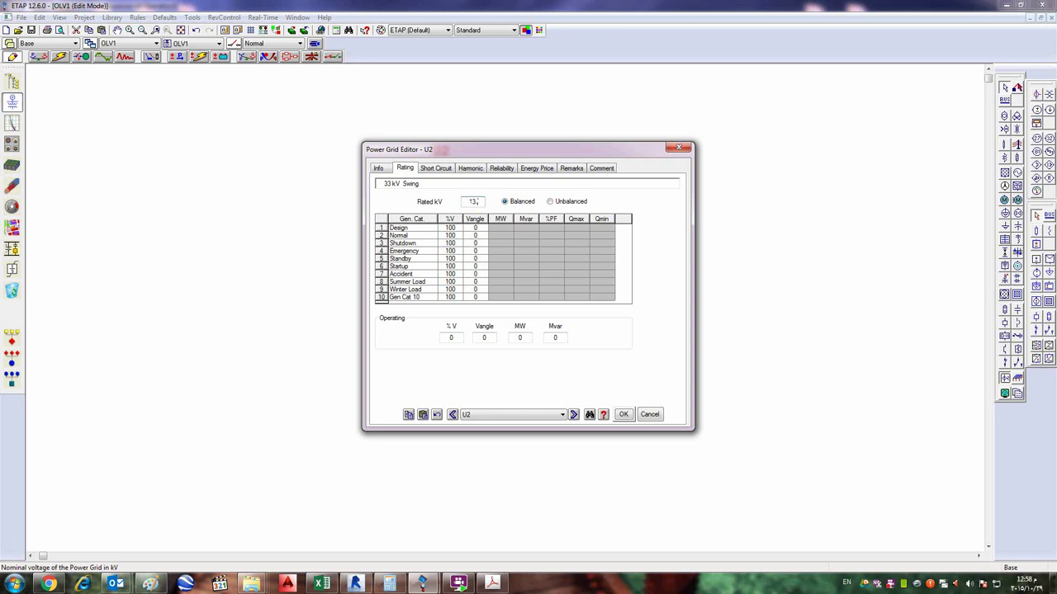
click(436, 169)
- Set the grid's 3-phase short-circuit rating to 500 MVAsc, giving 20.918 kA
click(424, 286)
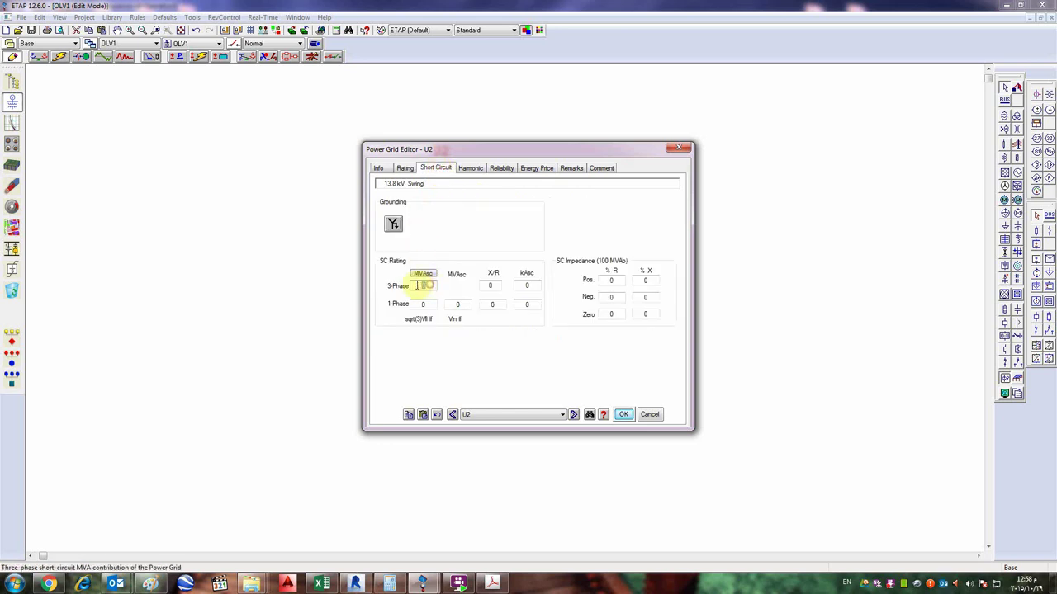
text(500)
click(416, 276)
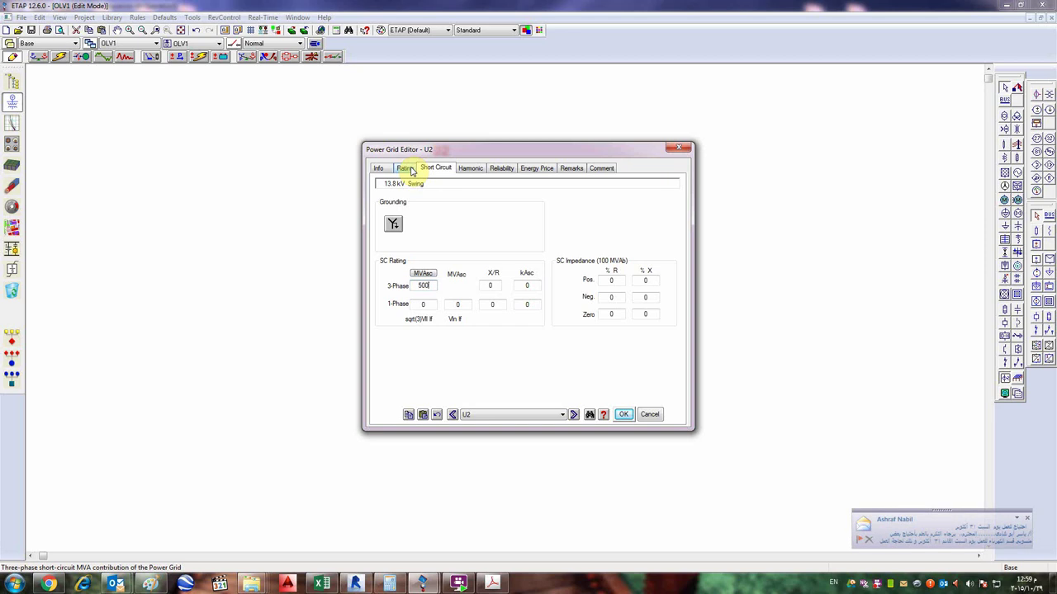
click(1027, 518)
click(532, 196)
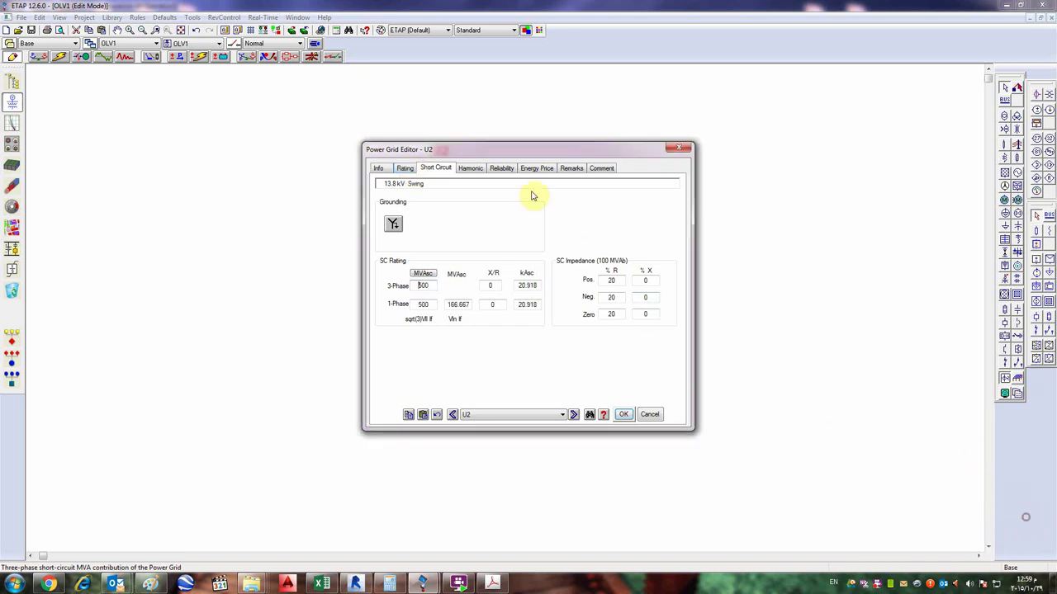
click(431, 286)
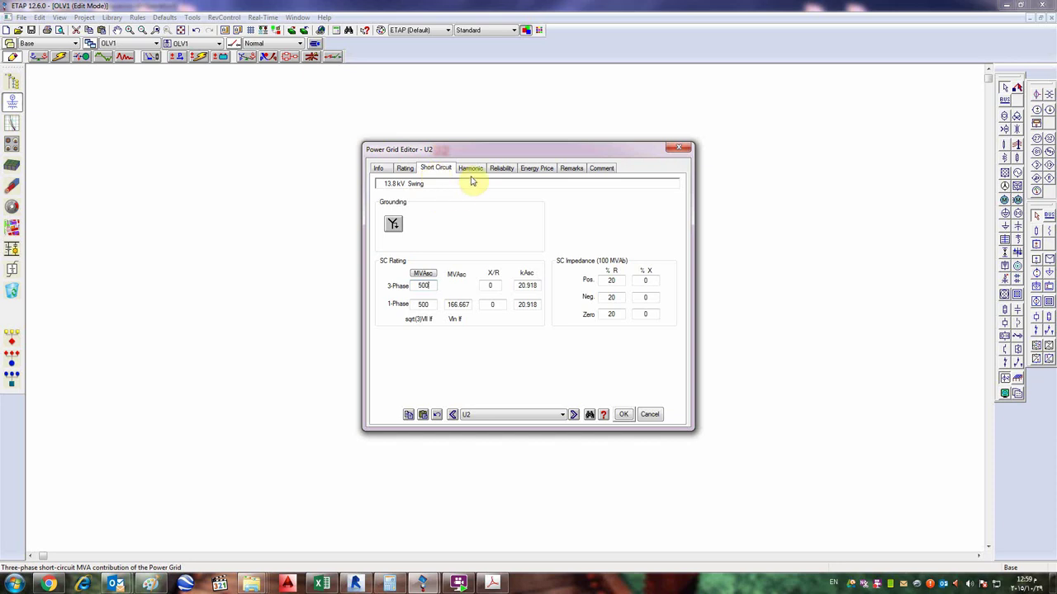
click(493, 287)
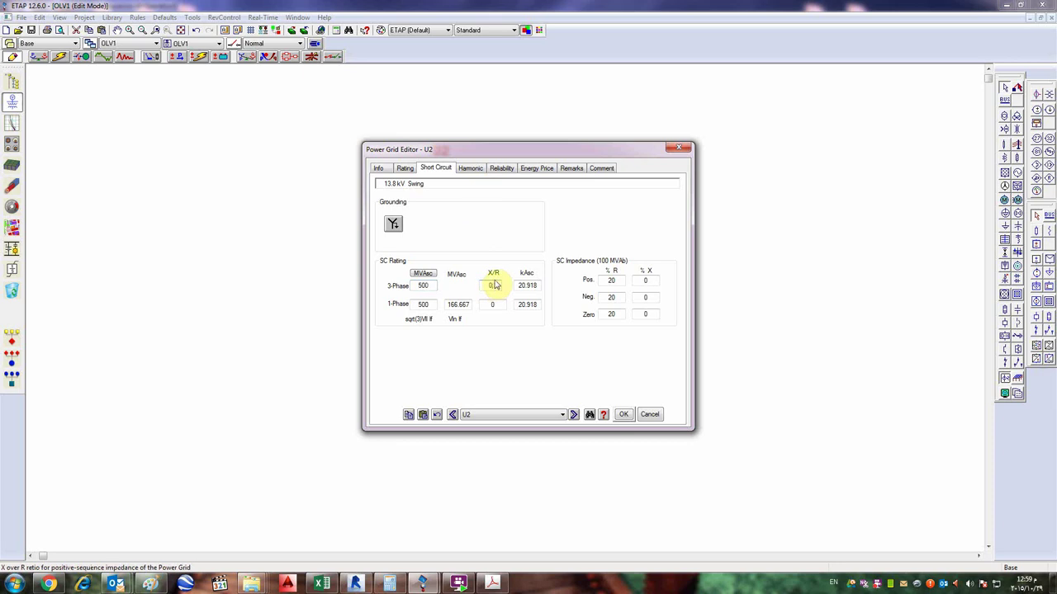
click(391, 169)
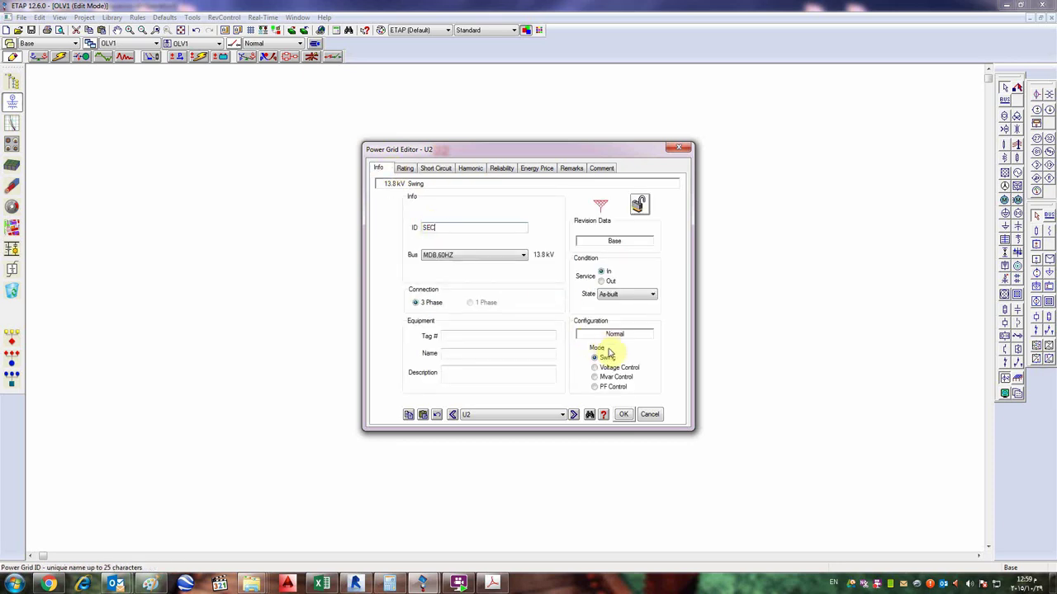
- Enter a 3-phase X/R ratio of 10, yielding 1.99007 %R and 19.9007 %X
click(406, 169)
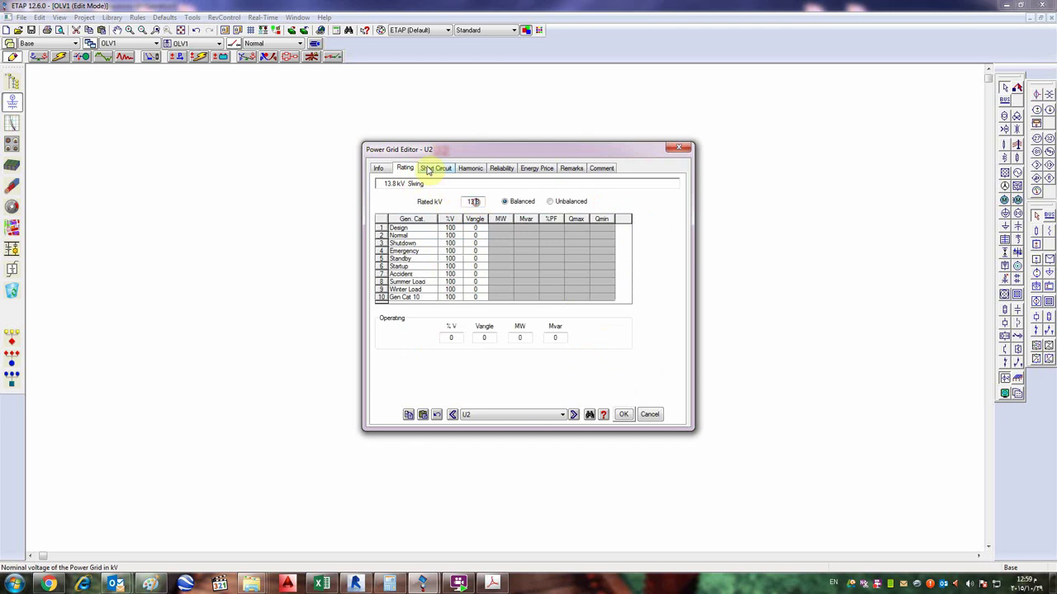
click(435, 169)
click(492, 285)
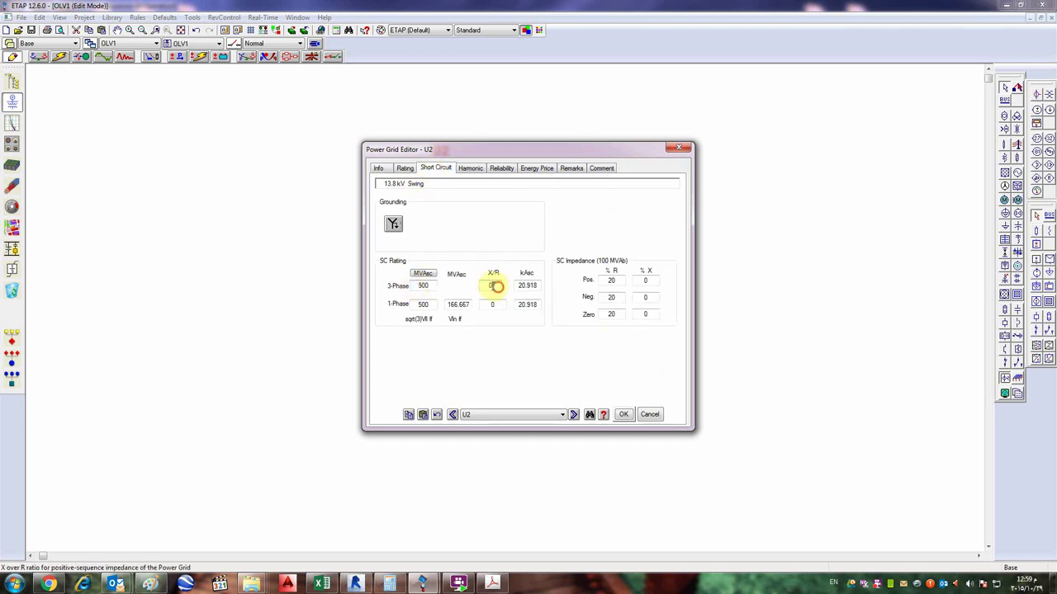
text(10)
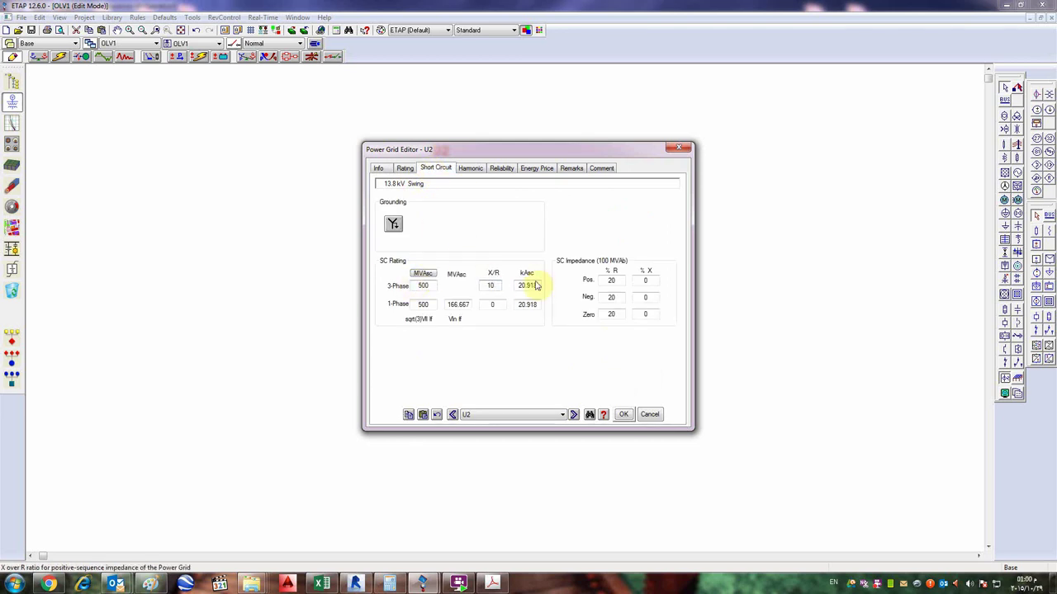
click(492, 304)
click(490, 287)
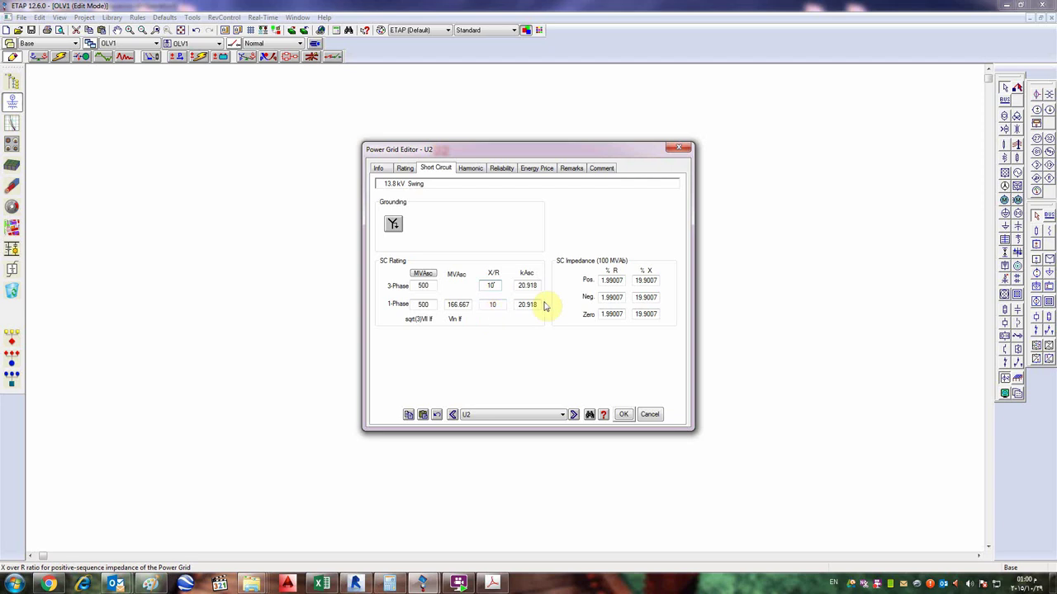
click(498, 285)
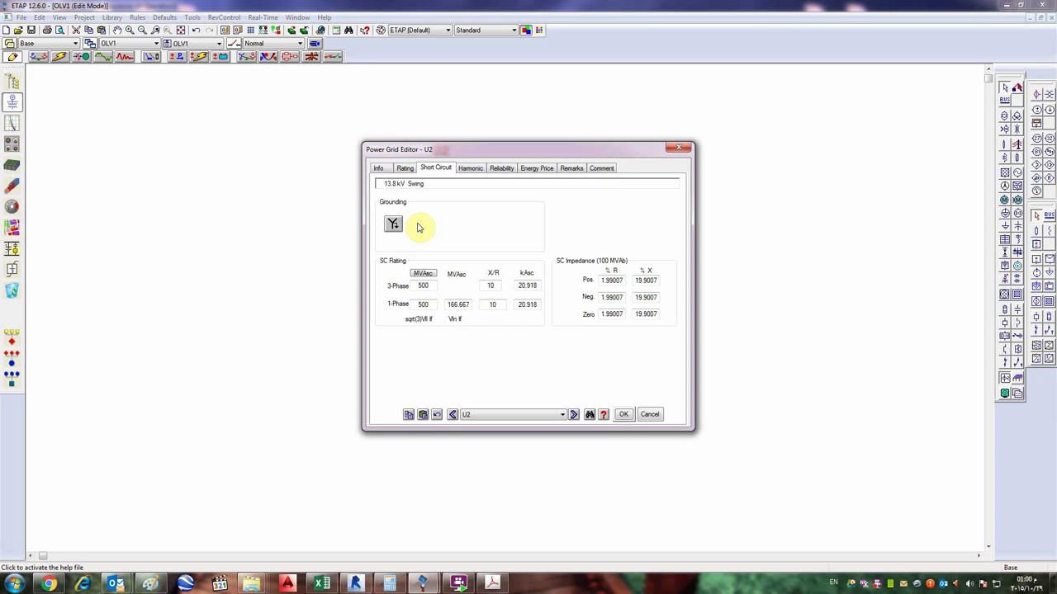
- Browse the grid's Harmonic and Energy Price pages, then return to Short Circuit
click(477, 170)
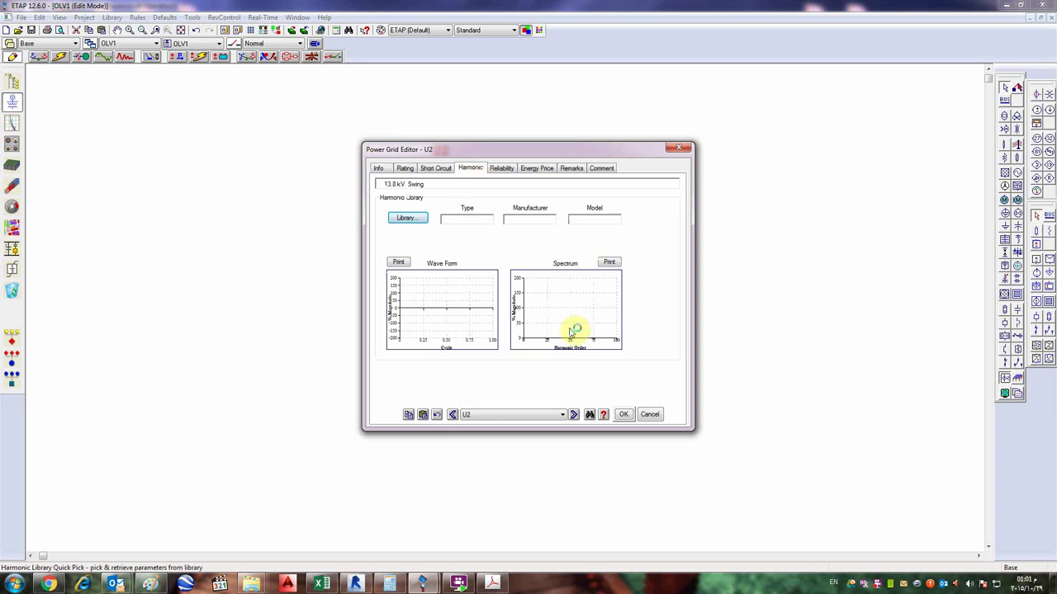
click(536, 168)
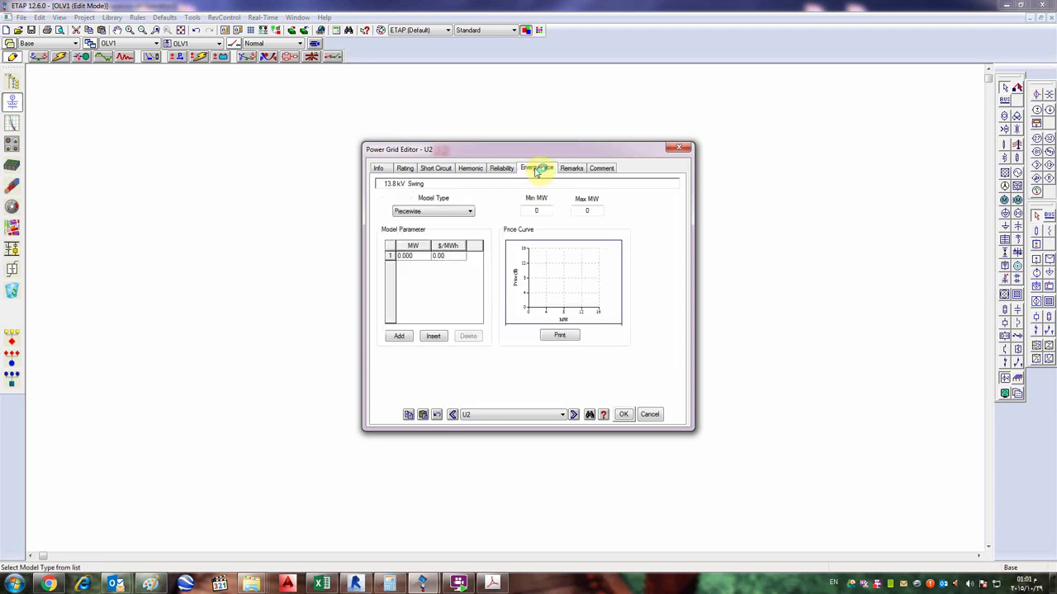
click(435, 169)
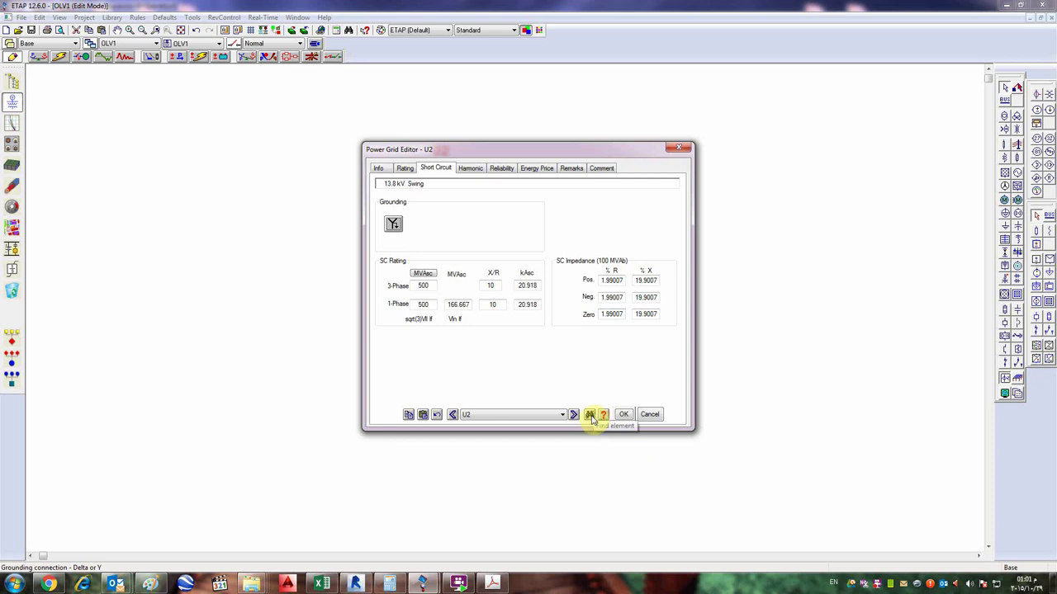
- View help for the Short Circuit page, then close help and the grid editor
click(602, 415)
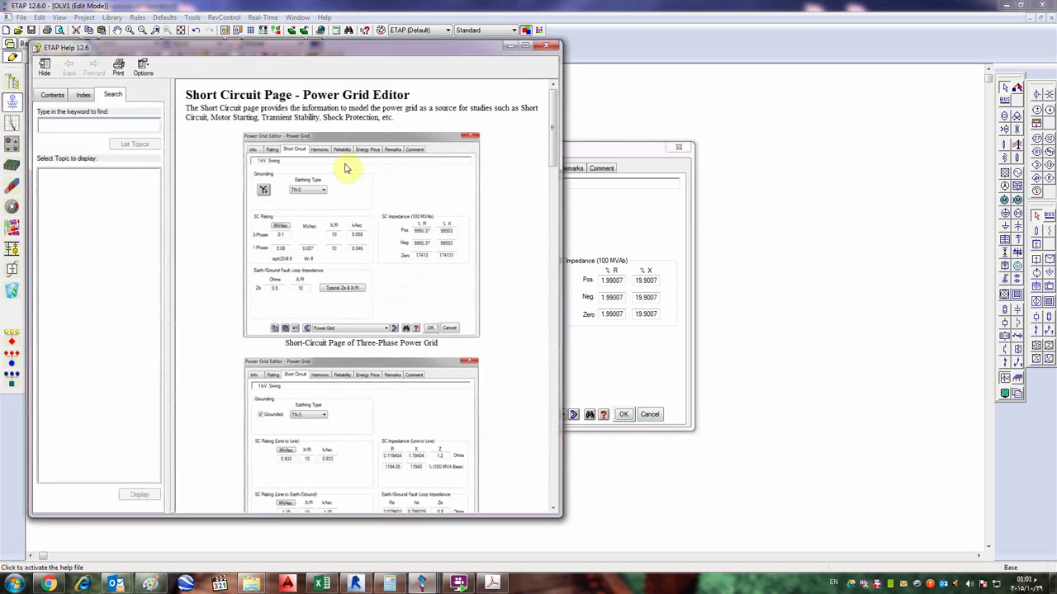
click(550, 47)
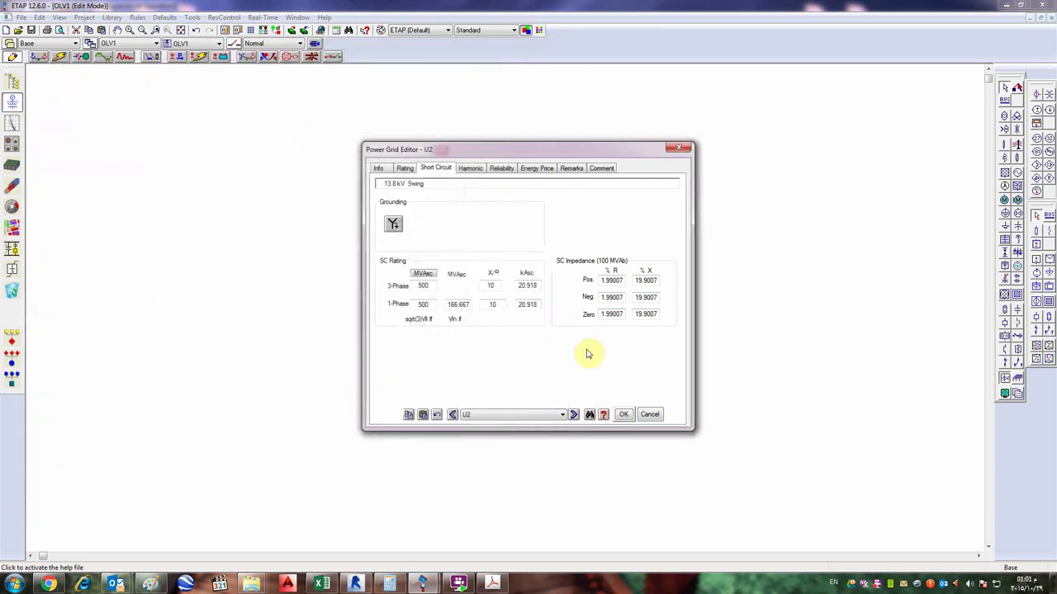
click(678, 147)
- Look up context help for transformer T5 and grid U2, closing each Help window
click(365, 29)
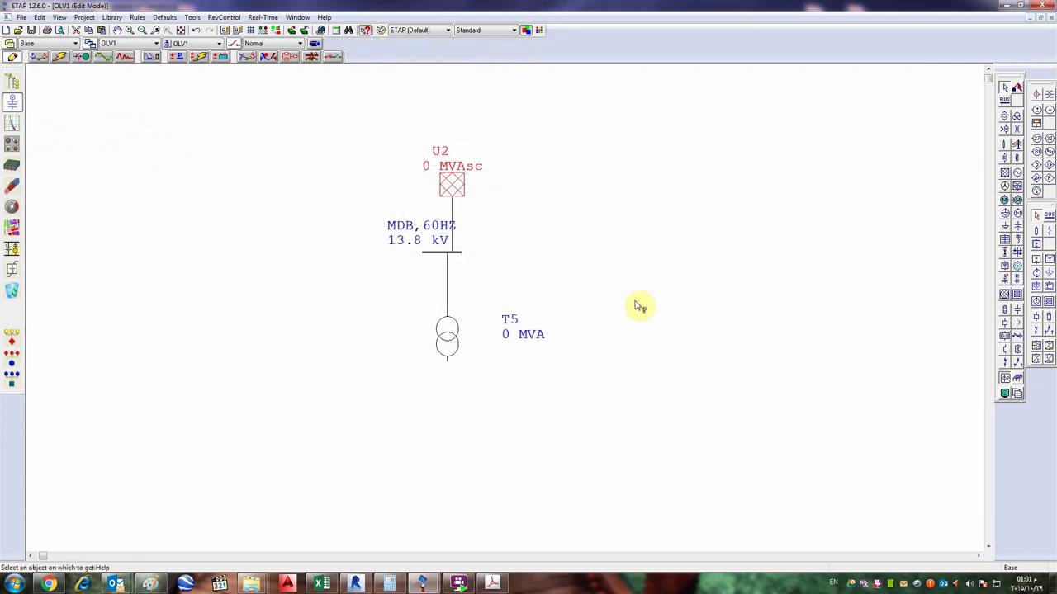
click(467, 341)
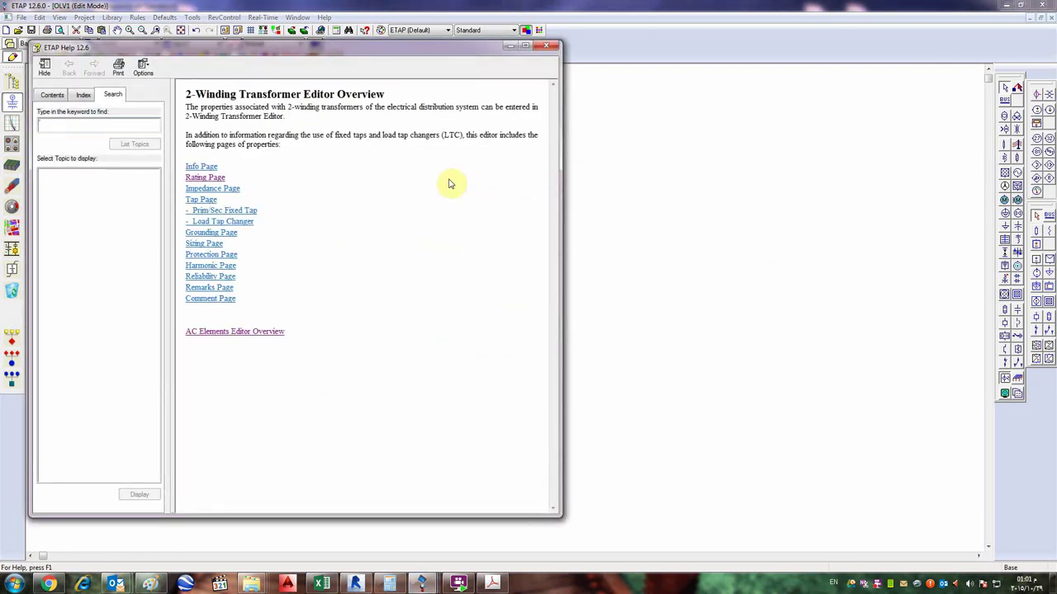
click(545, 46)
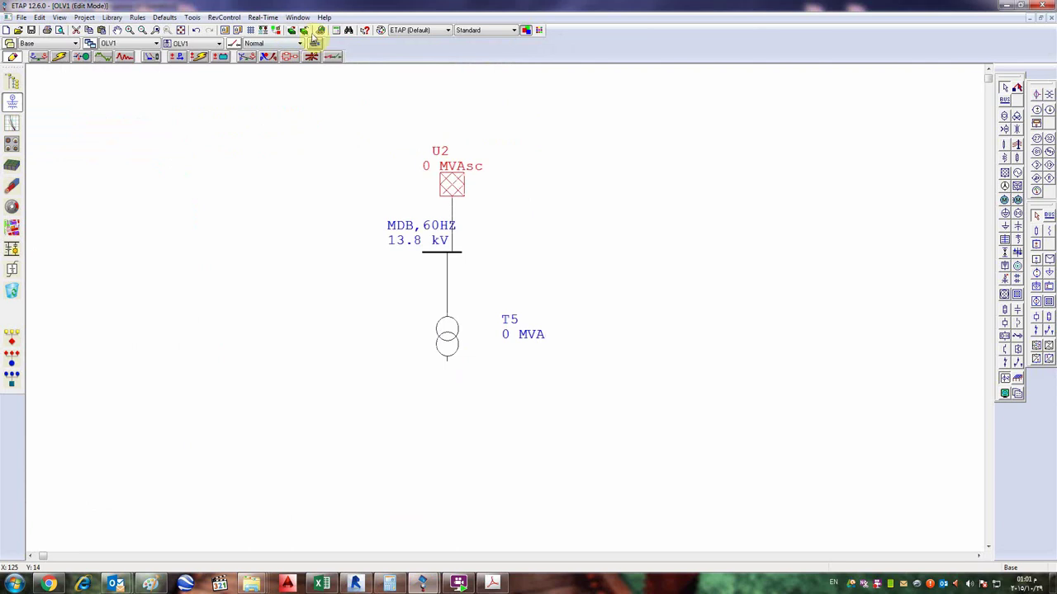
click(365, 30)
click(454, 184)
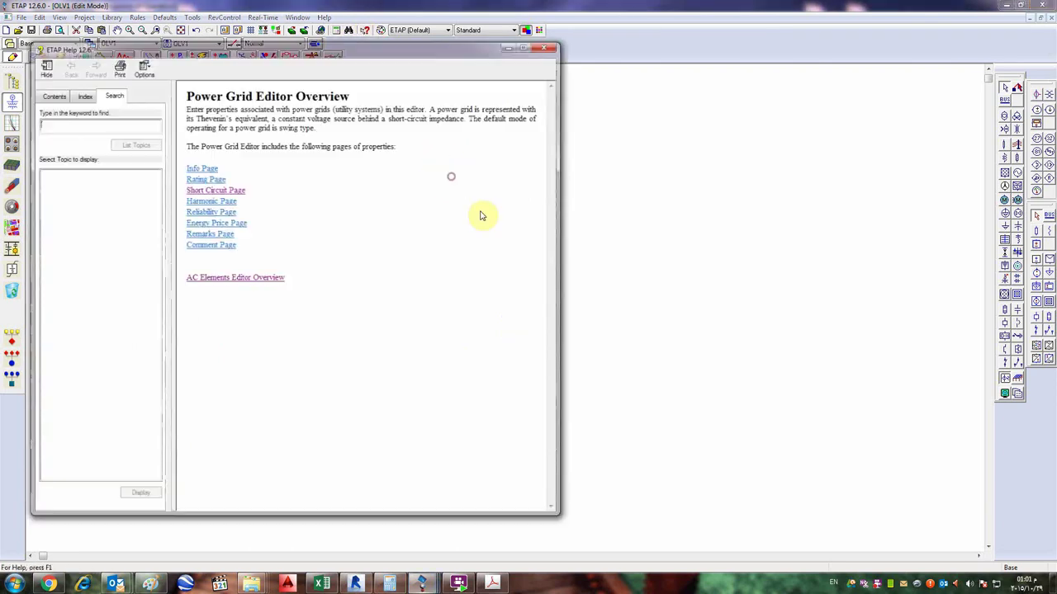
click(550, 47)
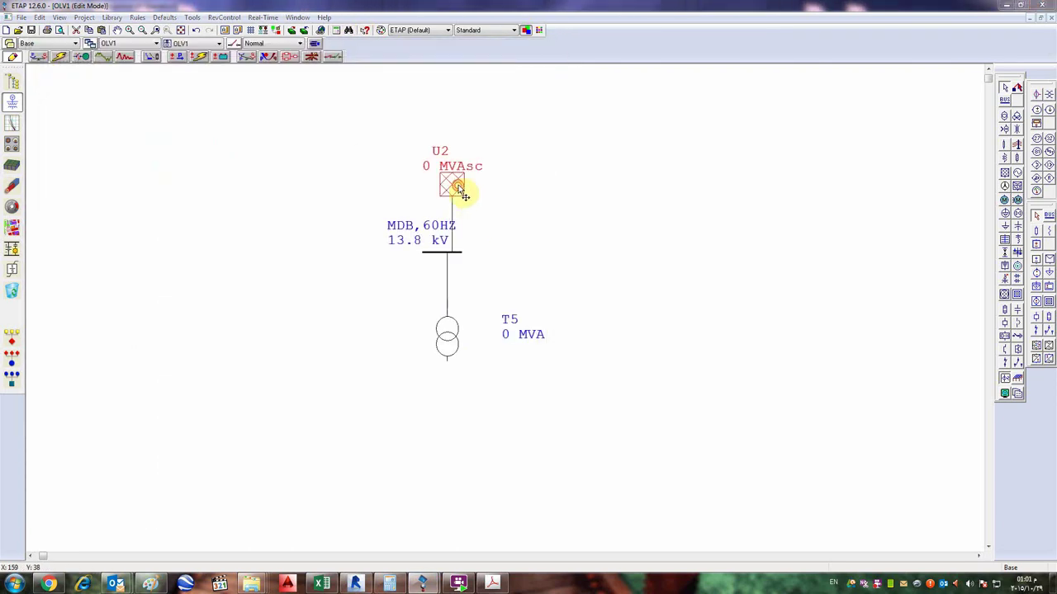
double_click(459, 189)
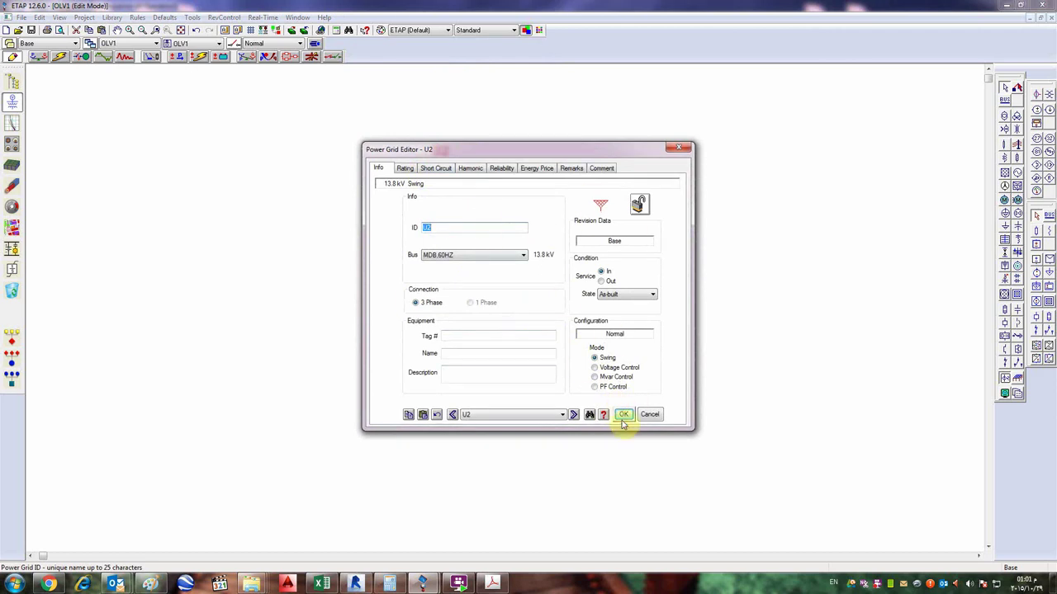
click(603, 414)
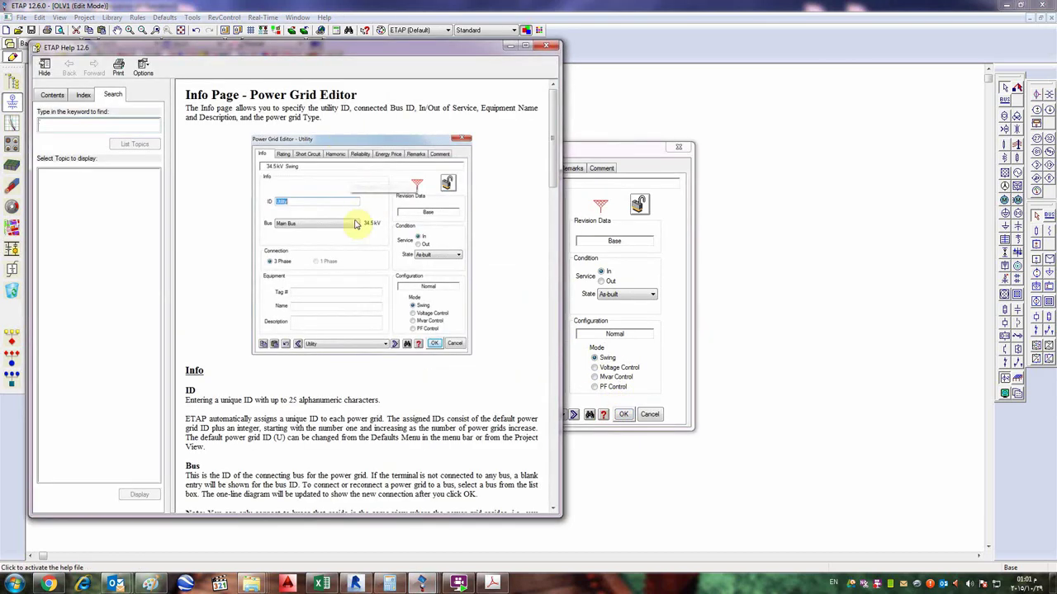
click(546, 45)
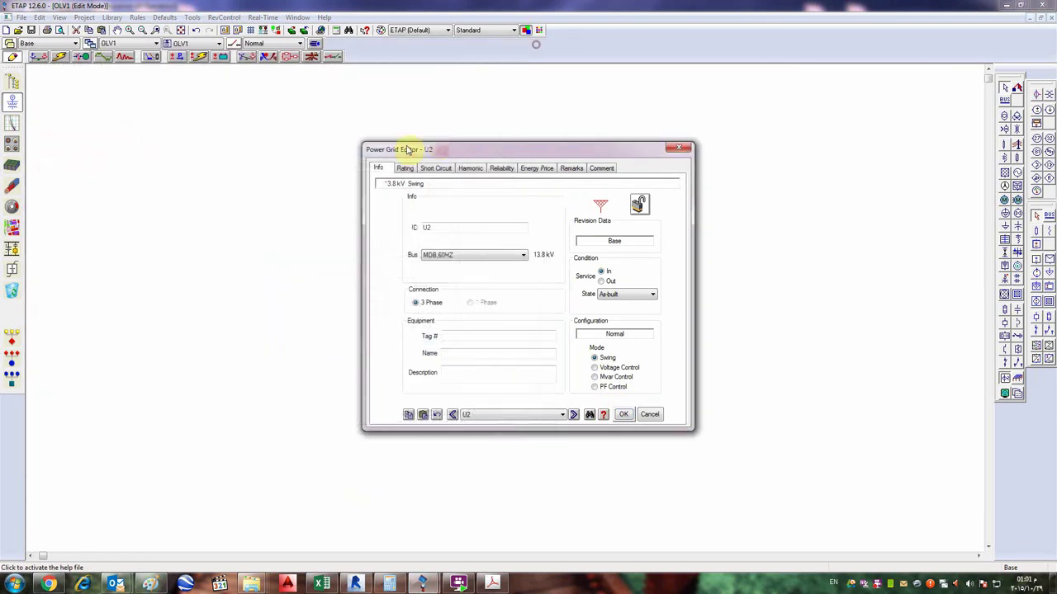
click(408, 169)
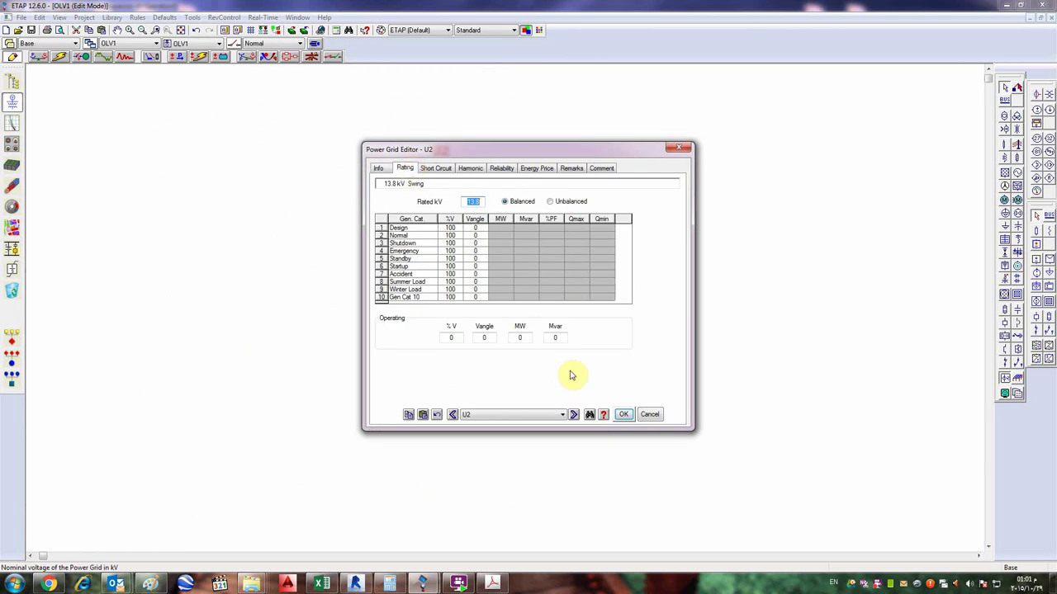
click(603, 415)
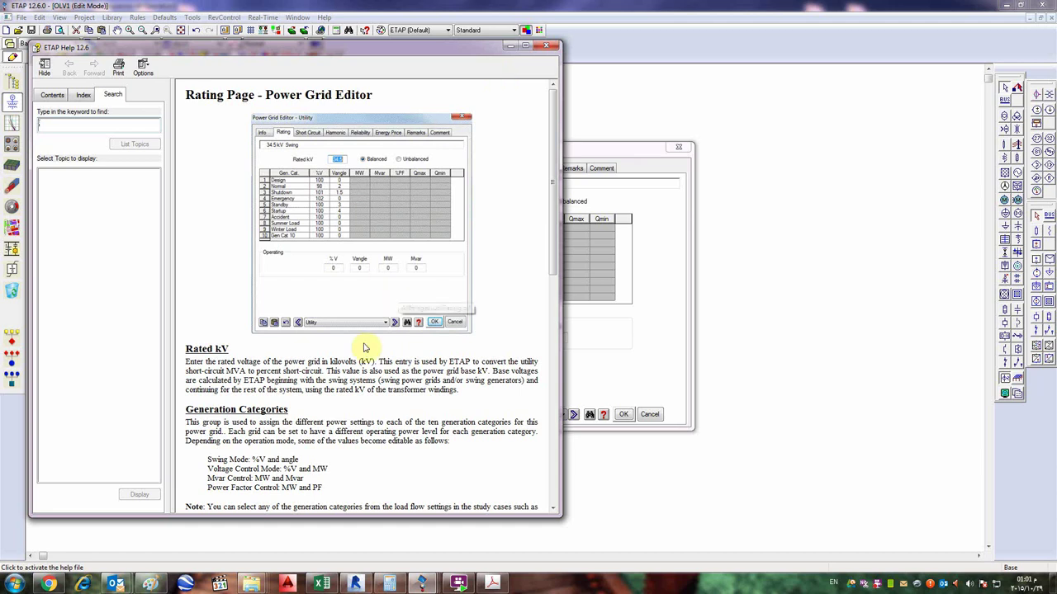
scroll(339, 368, down, 8)
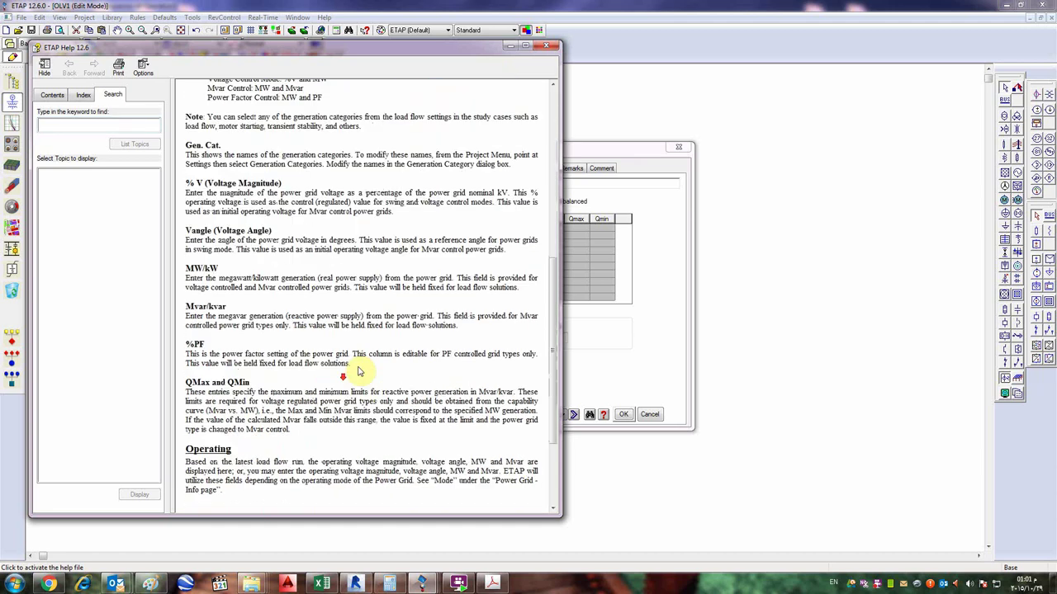
scroll(252, 270, down, 2)
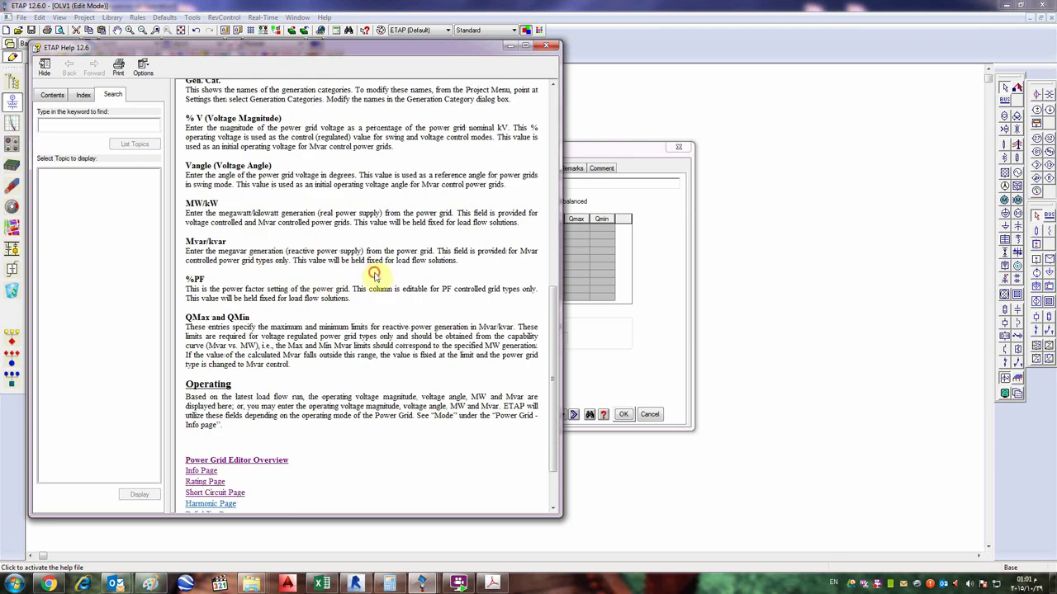
scroll(365, 314, up, 10)
scroll(355, 281, down, 10)
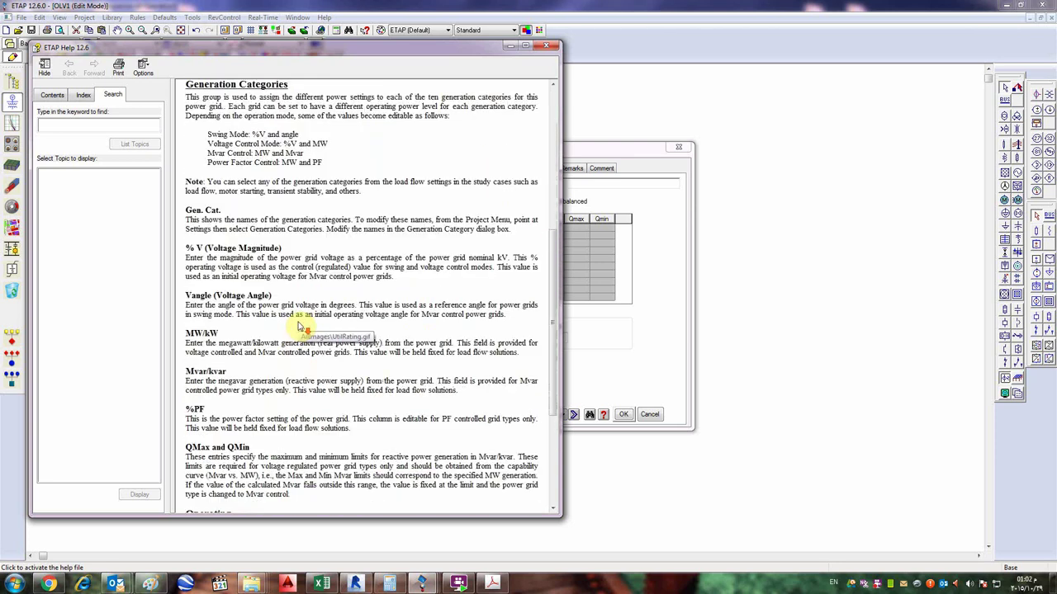
click(546, 46)
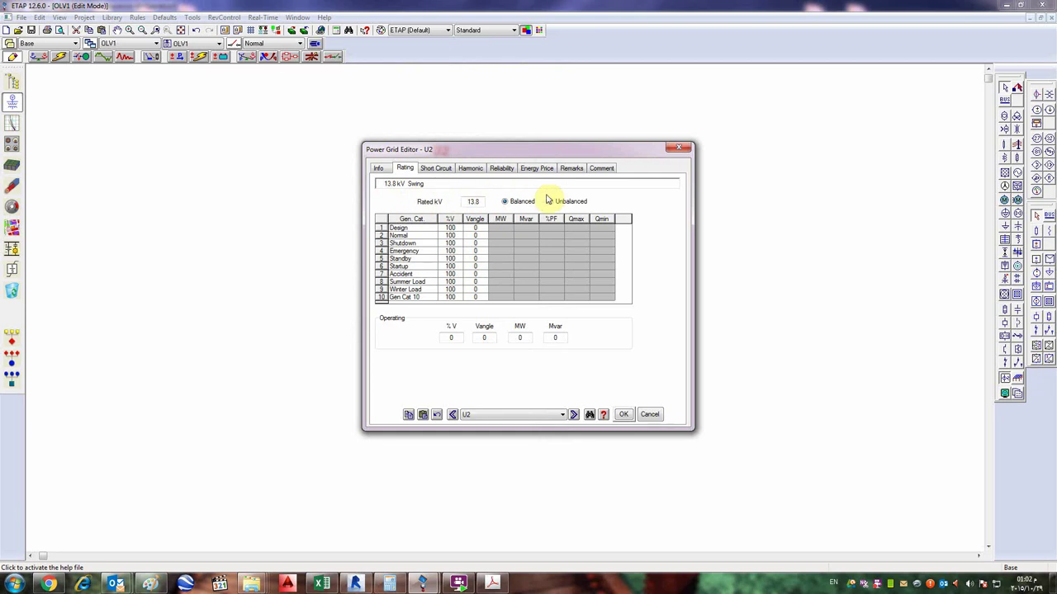
click(678, 148)
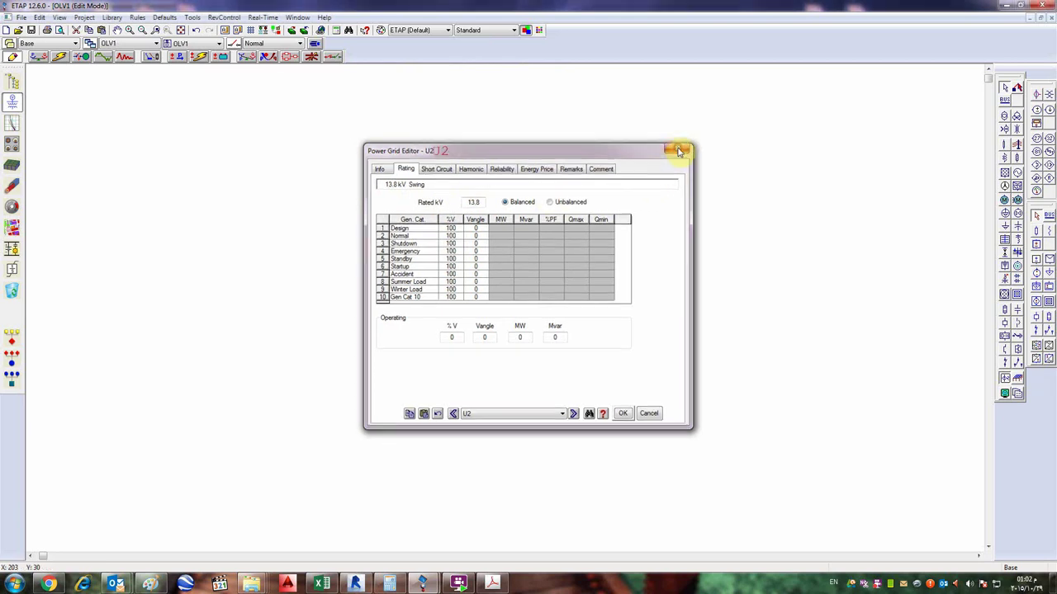
click(588, 189)
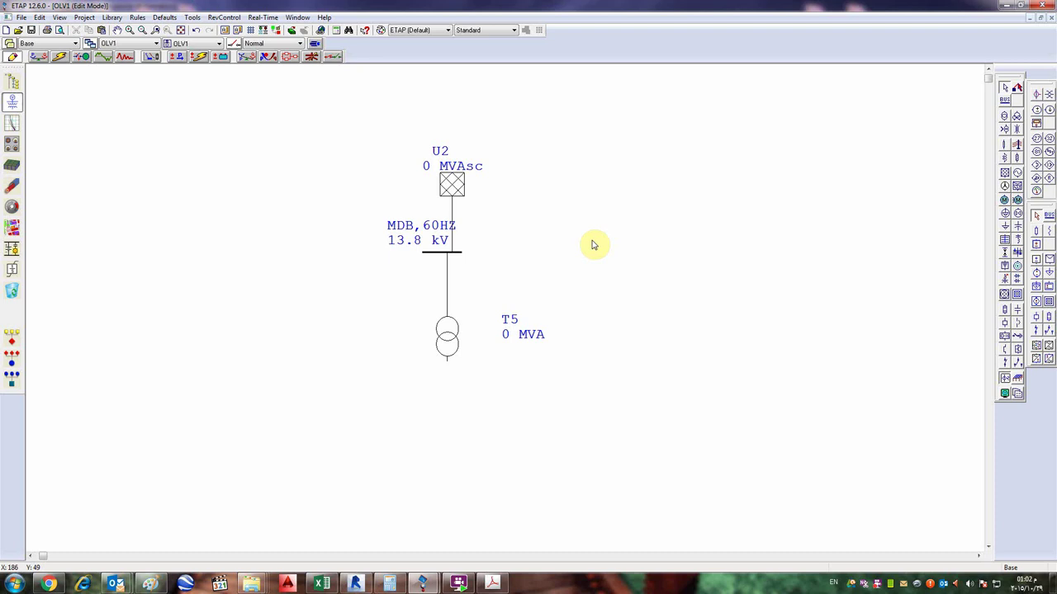
double_click(459, 181)
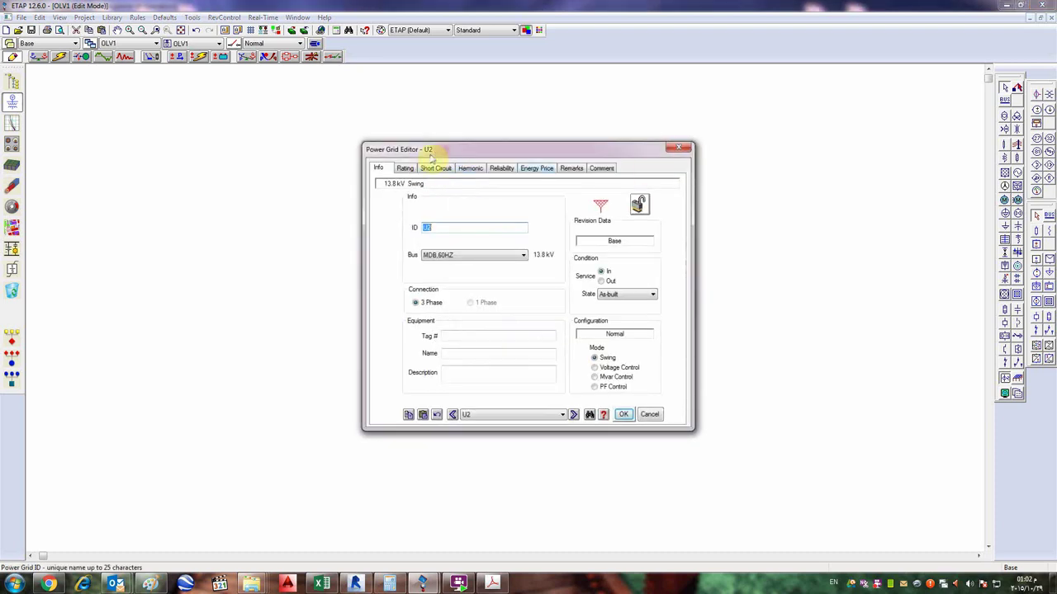
click(678, 148)
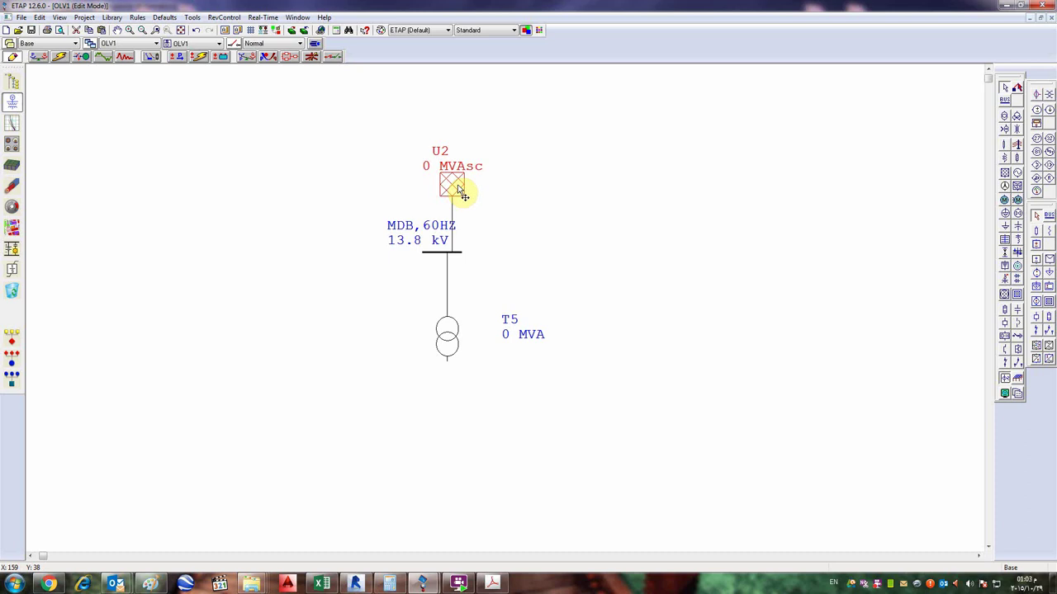
- Inspect bus MDB,60HZ's load and phase-voltage pages in the Bus Editor, then close it
double_click(431, 252)
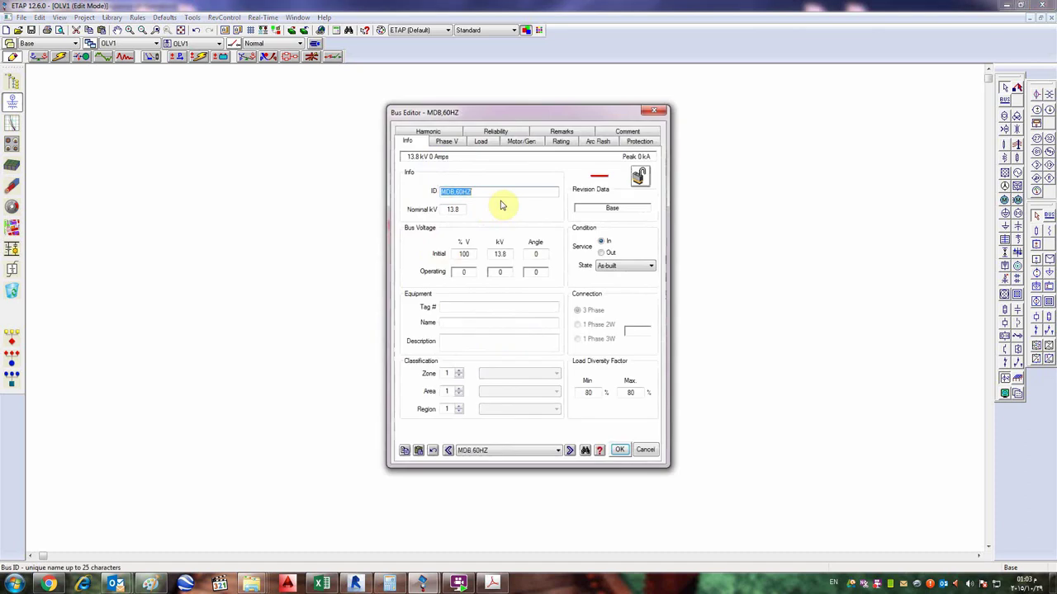
click(483, 143)
click(447, 142)
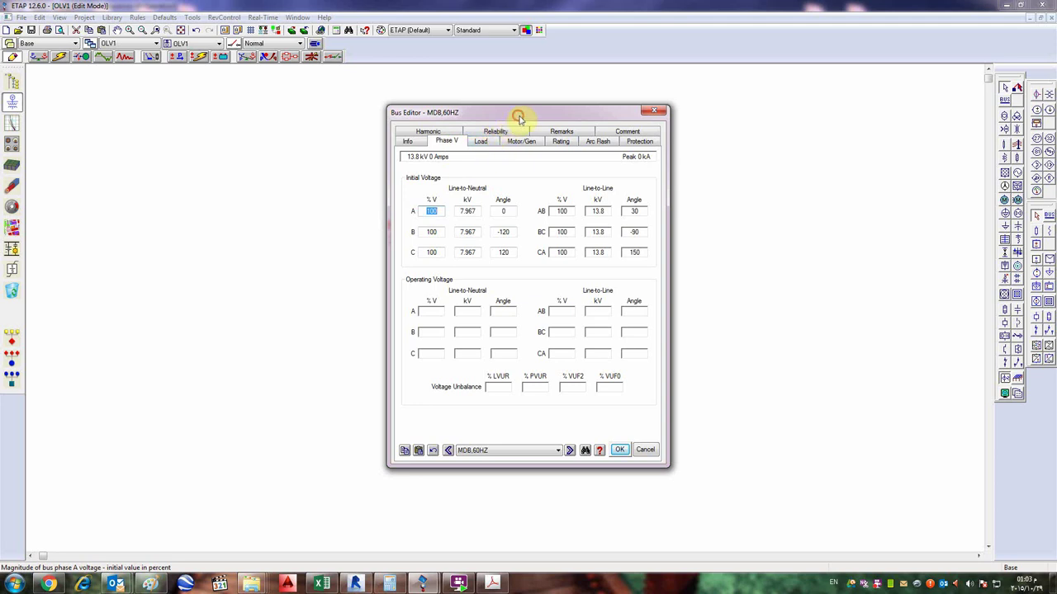
drag(518, 116, 728, 194)
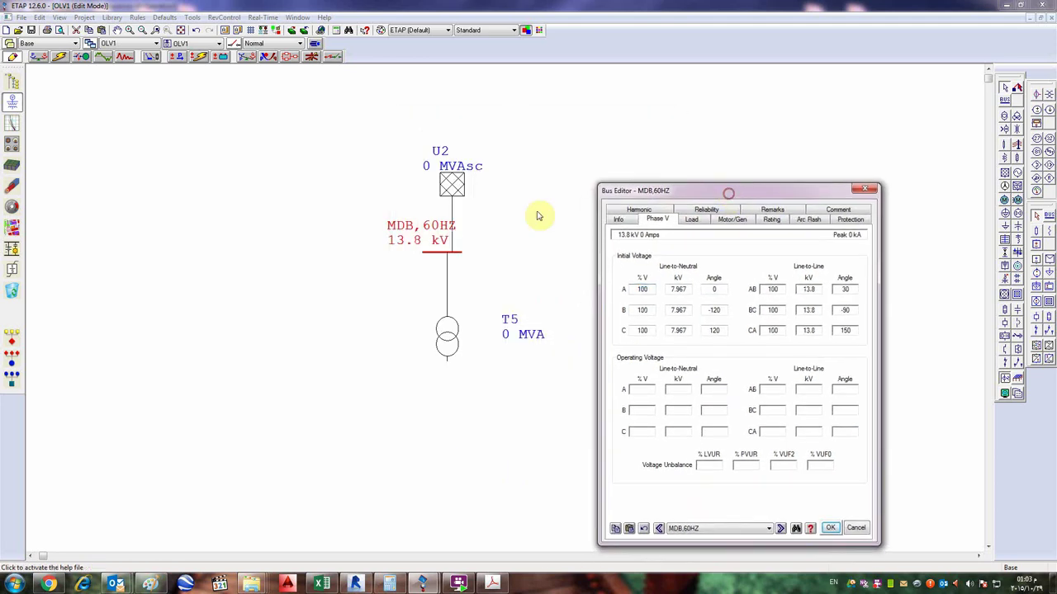
click(867, 190)
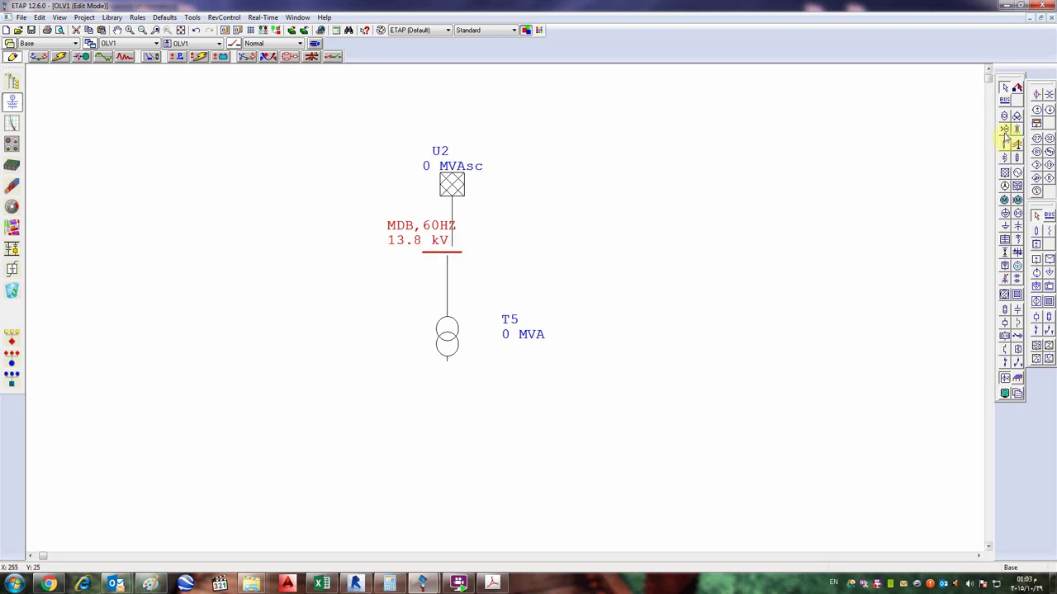
- Copy transformer T5 and place the duplicate T7 beside it
click(458, 341)
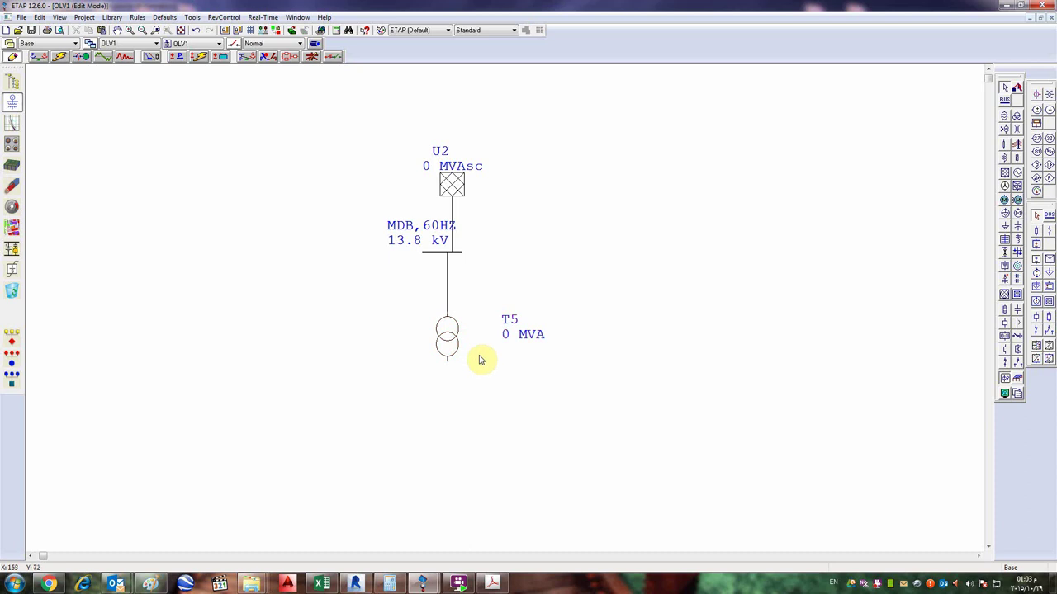
key(ctrl+c)
key(ctrl+v)
drag(76, 133, 431, 256)
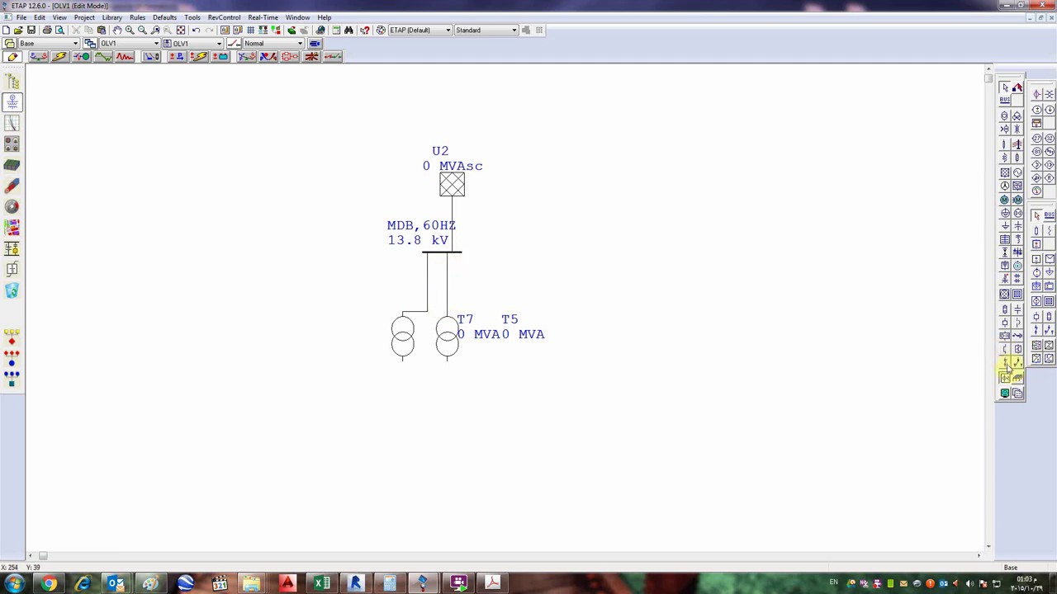
- Insert switches SW2 and SW3 on the two transformer branches
click(1005, 362)
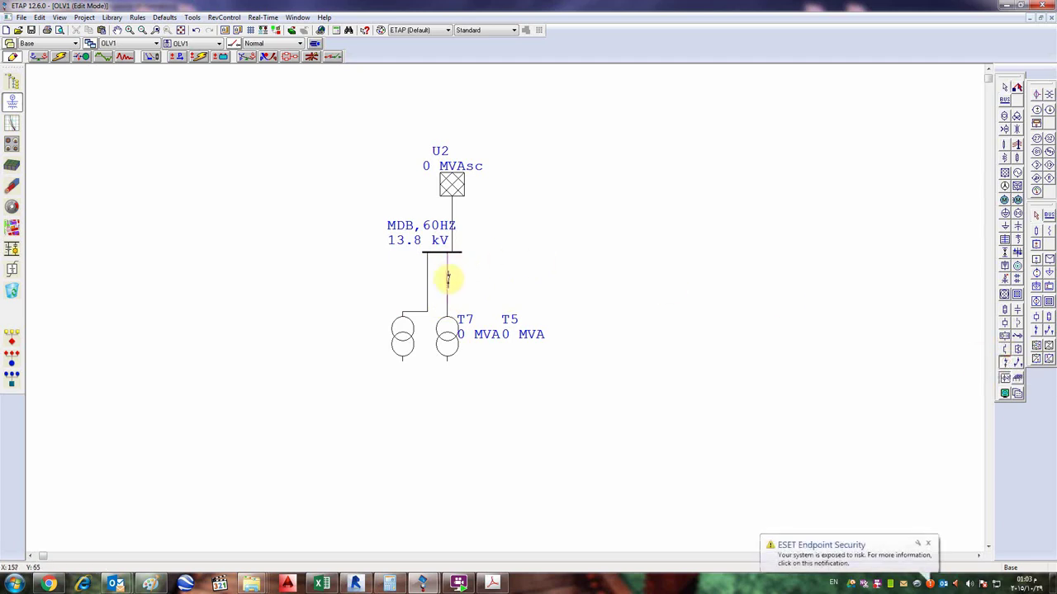
click(447, 276)
click(1005, 361)
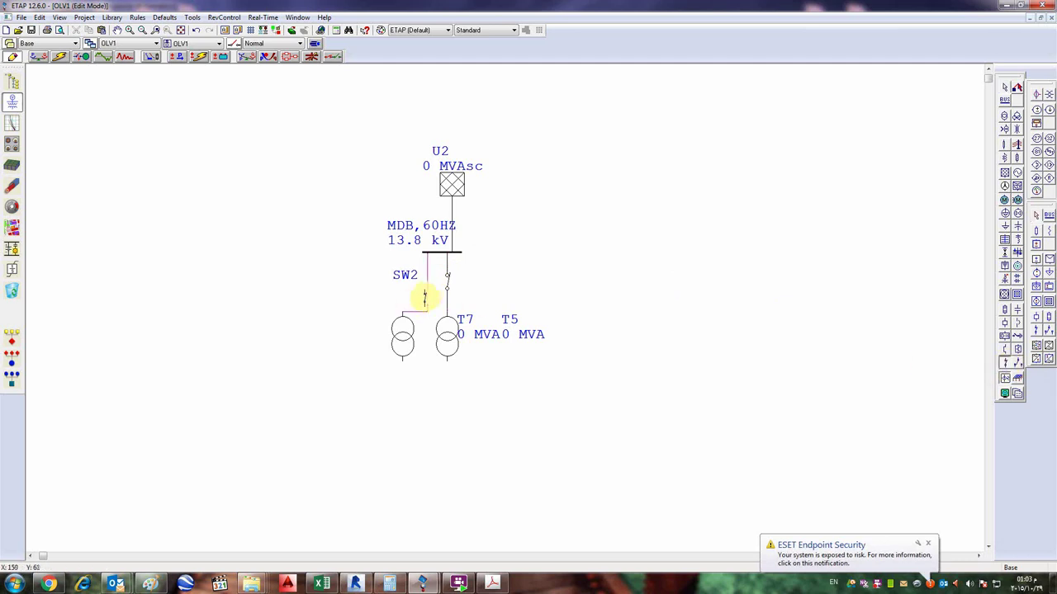
click(428, 279)
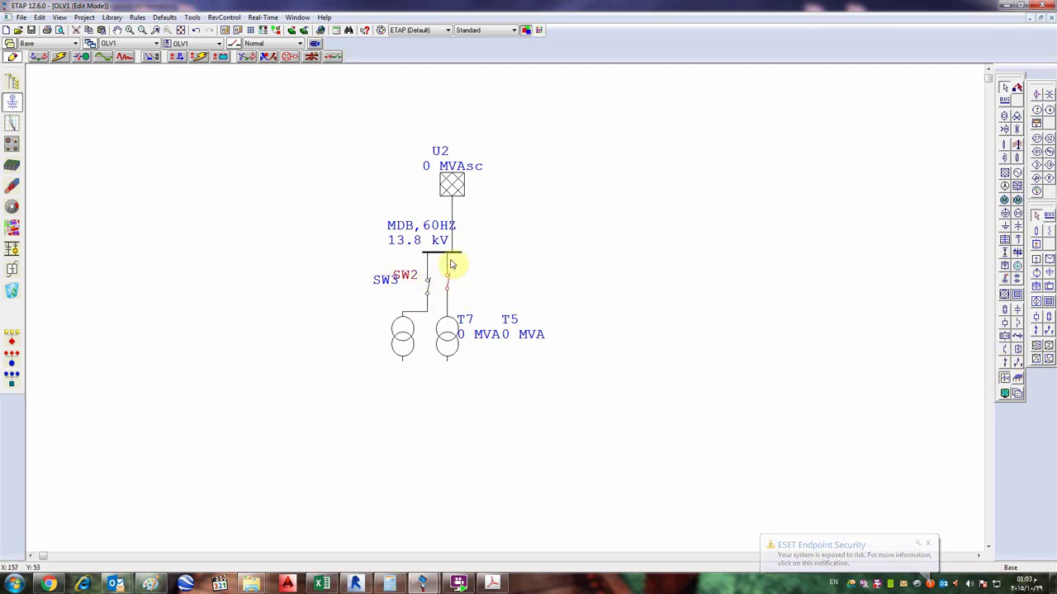
- Reposition switch SW2, then delete the left branch holding SW3 and T7
right_click(448, 284)
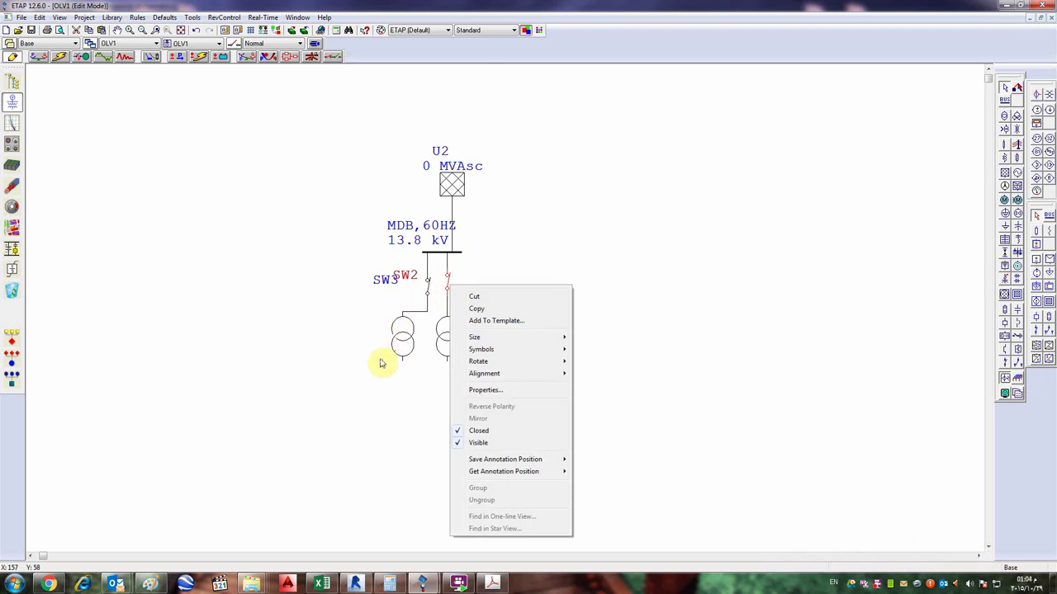
click(702, 383)
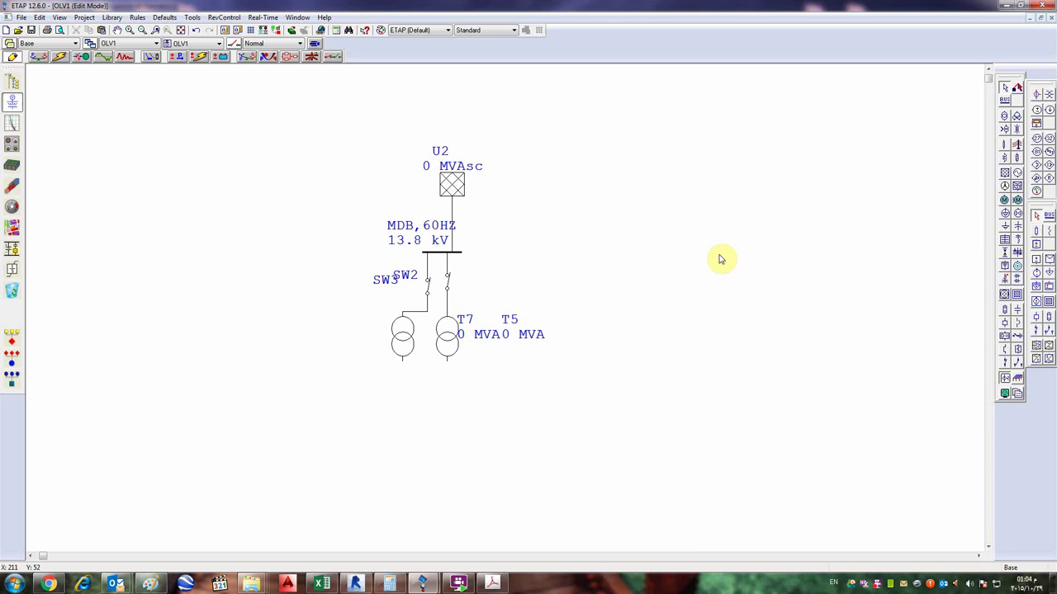
mouse_move(447, 283)
mouse_down()
mouse_move(477, 287)
mouse_move(442, 293)
mouse_up()
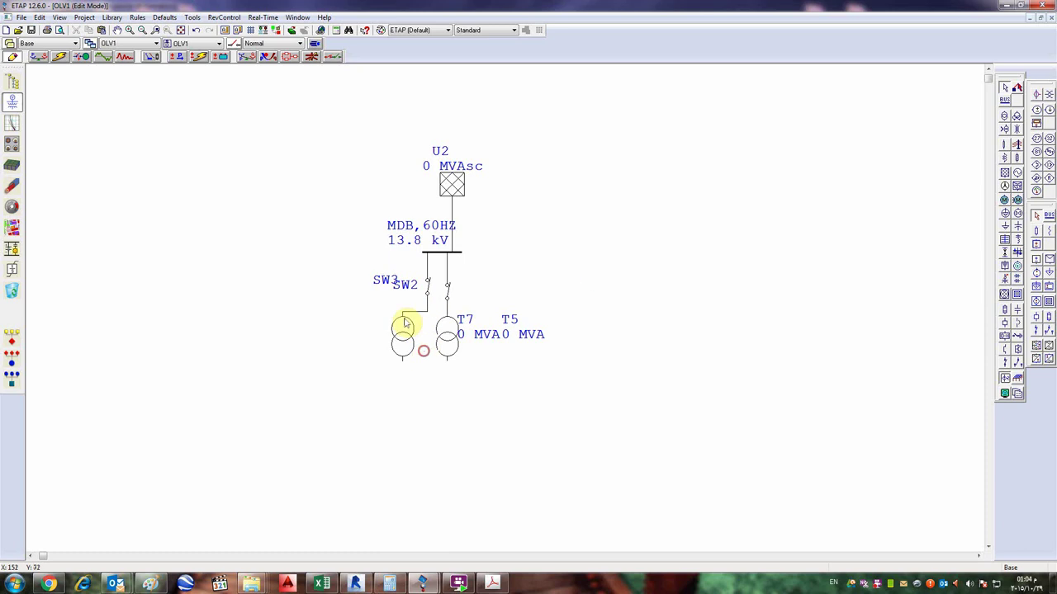
key(Delete)
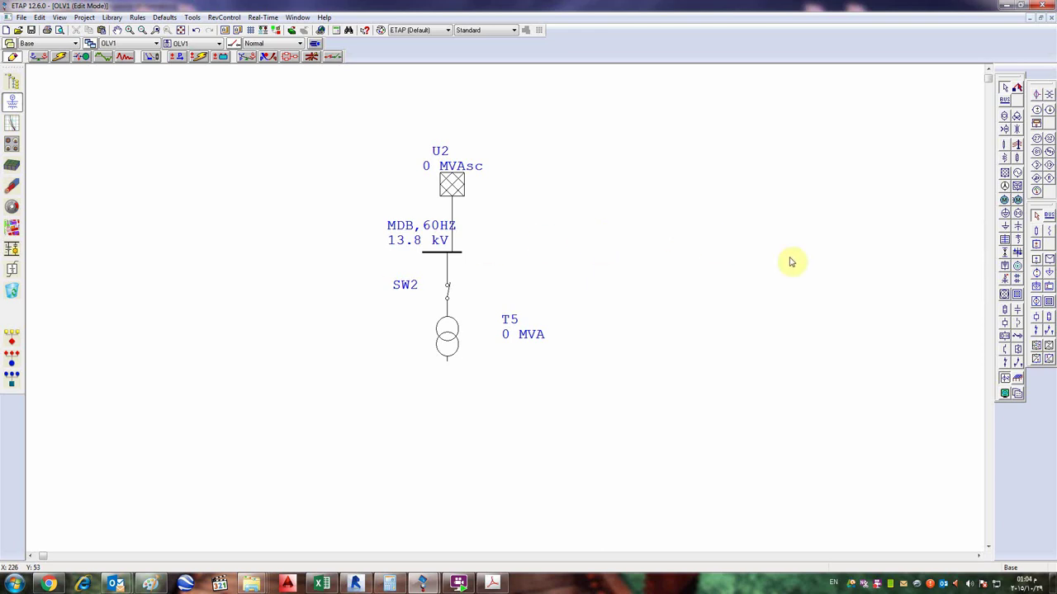
- Select bus MDB, switch SW2 and transformer T5 together and delete them
click(1007, 156)
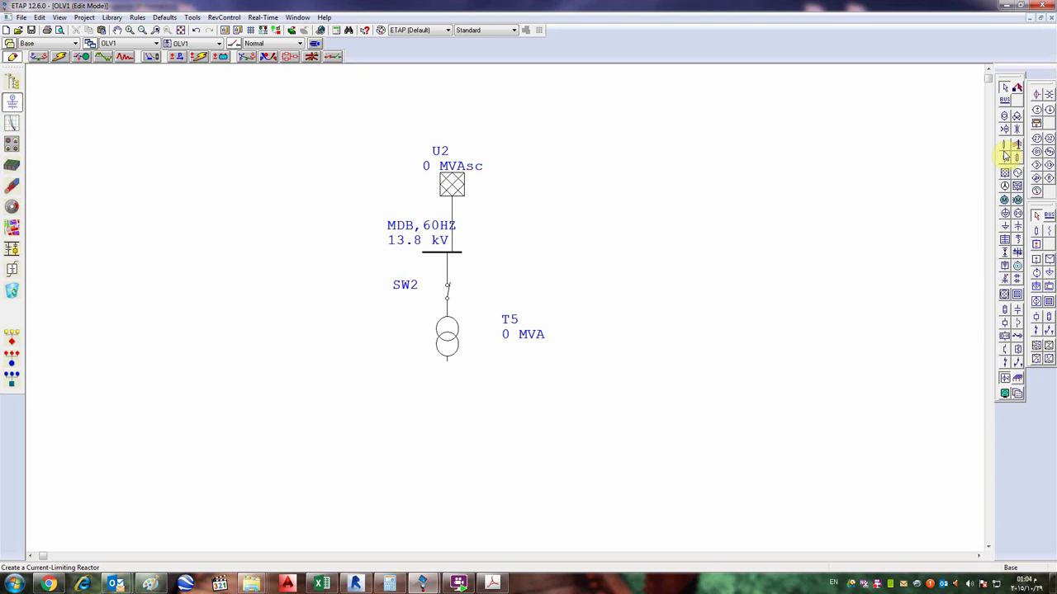
double_click(454, 339)
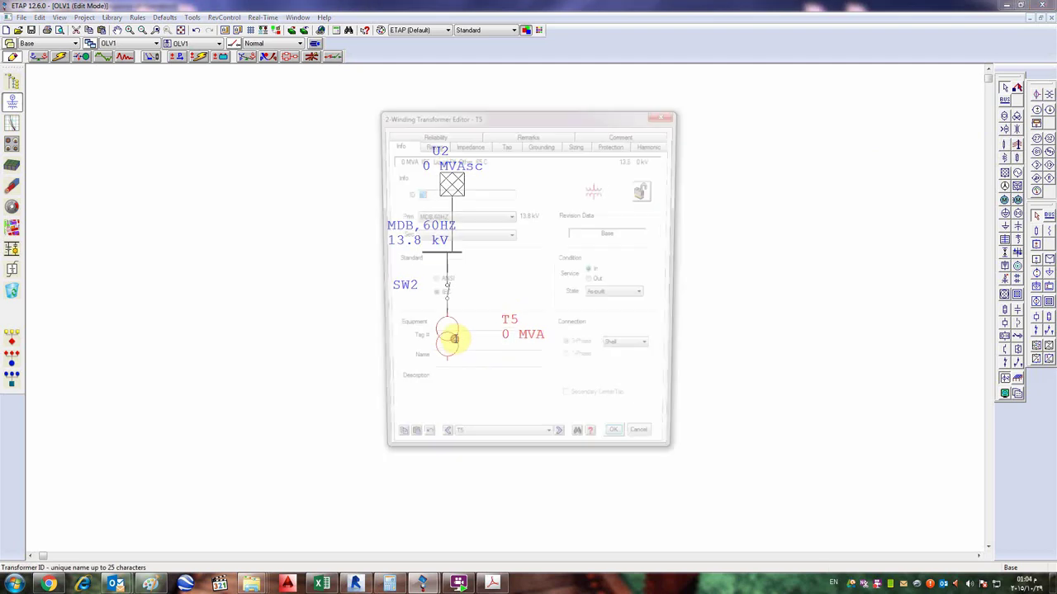
click(665, 110)
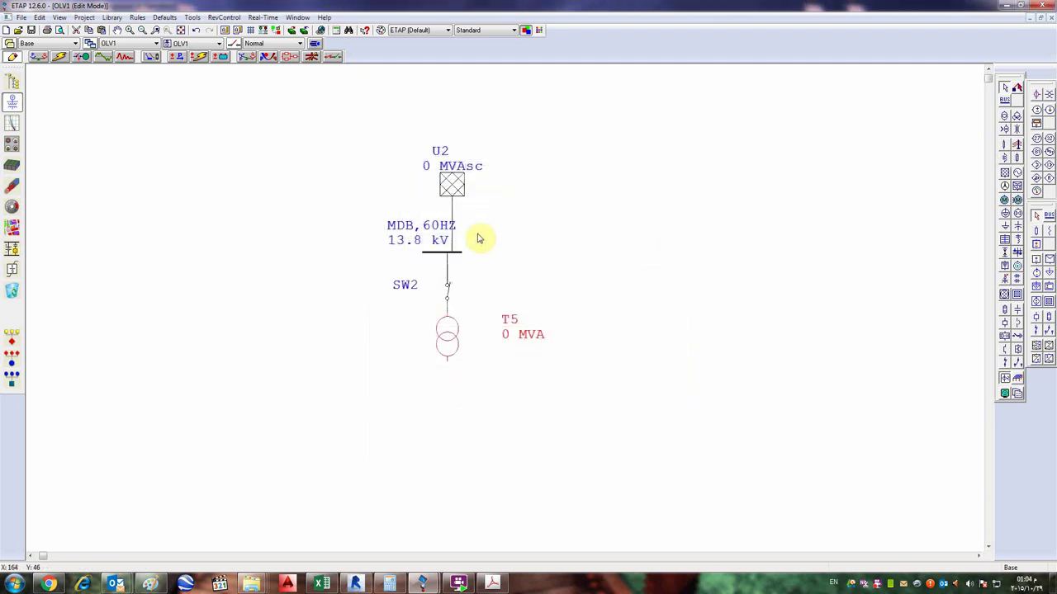
drag(492, 215, 312, 367)
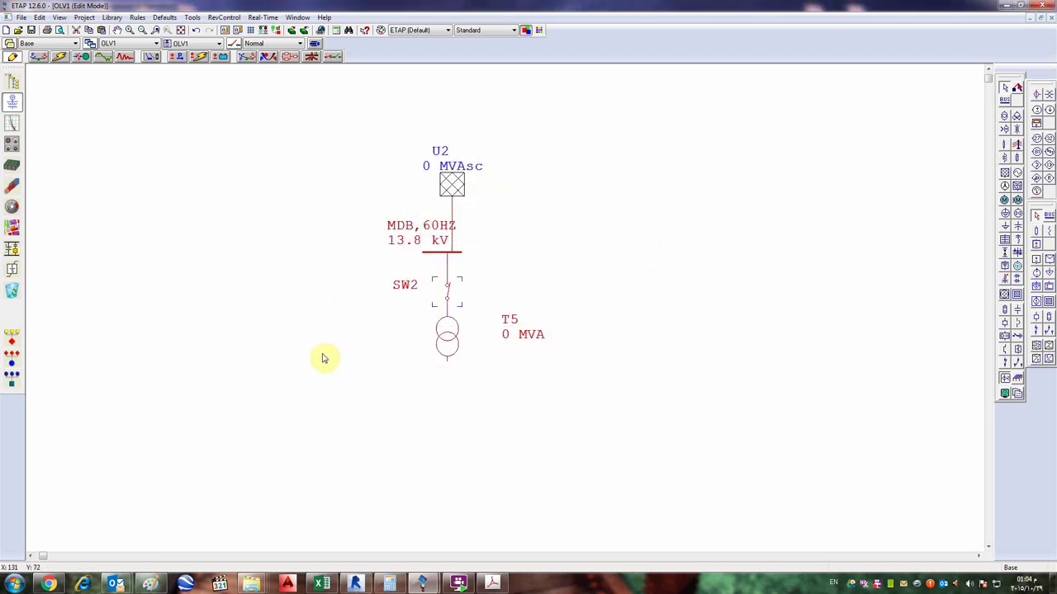
key(Delete)
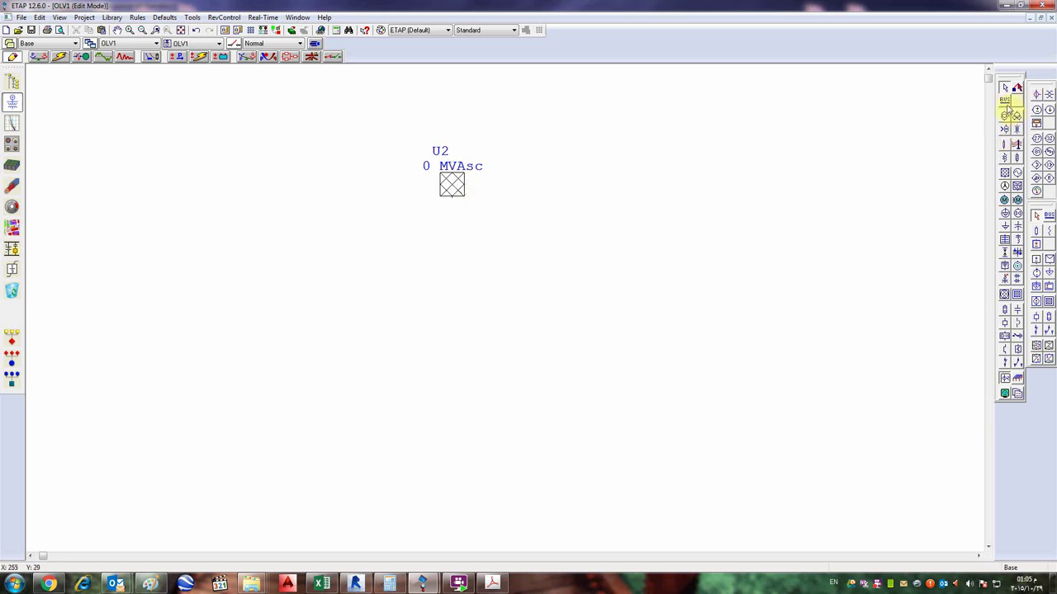
- Add Bus3 below power grid U2 and connect the grid to it
click(1004, 99)
click(448, 267)
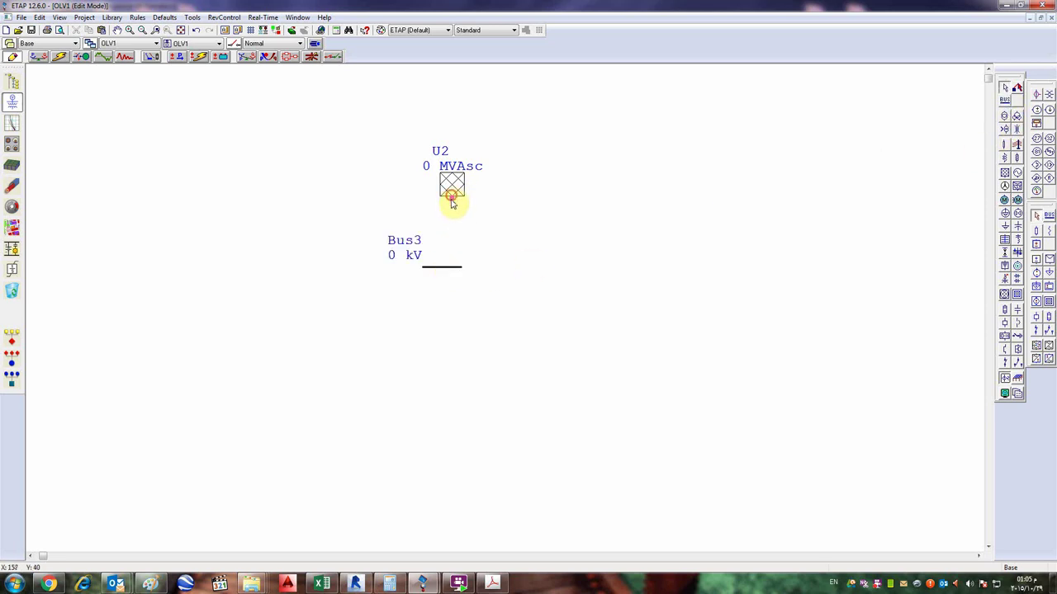
drag(451, 196, 451, 269)
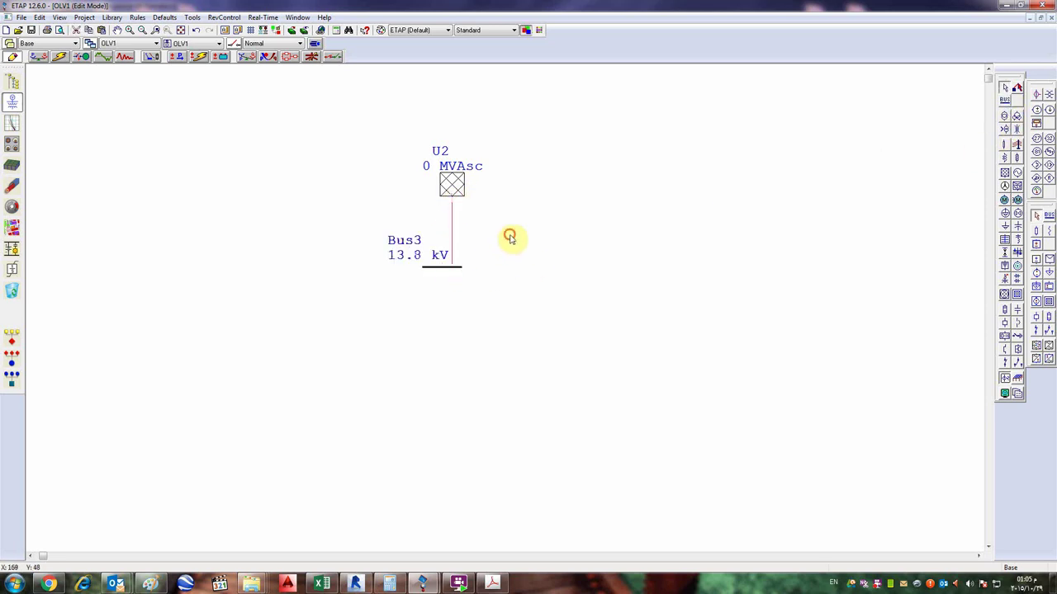
- Set the grid to 500 MVAsc with X/R 10 and ID SEC
double_click(452, 185)
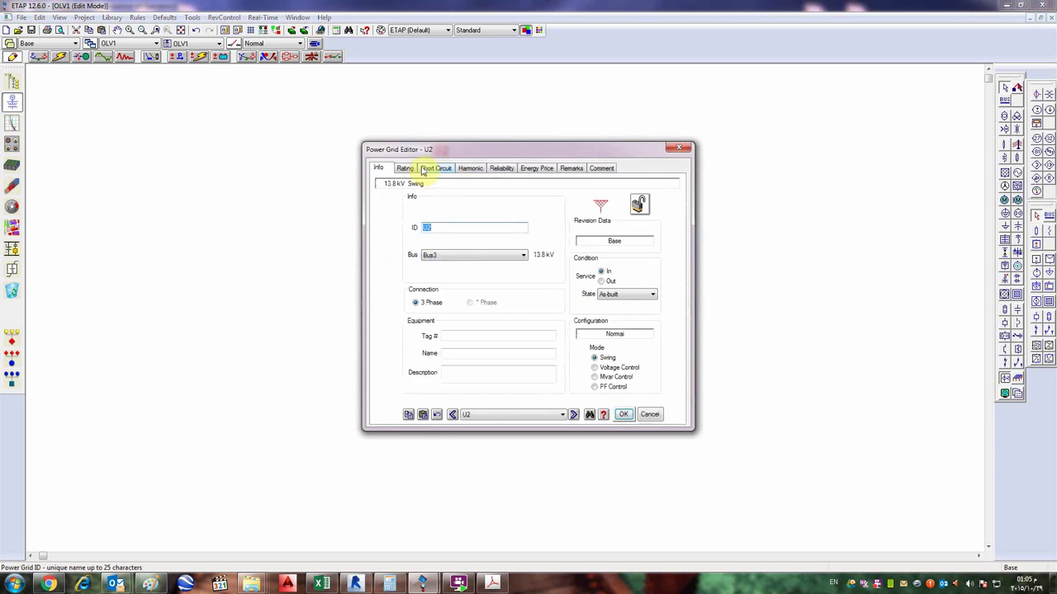
click(430, 168)
click(424, 286)
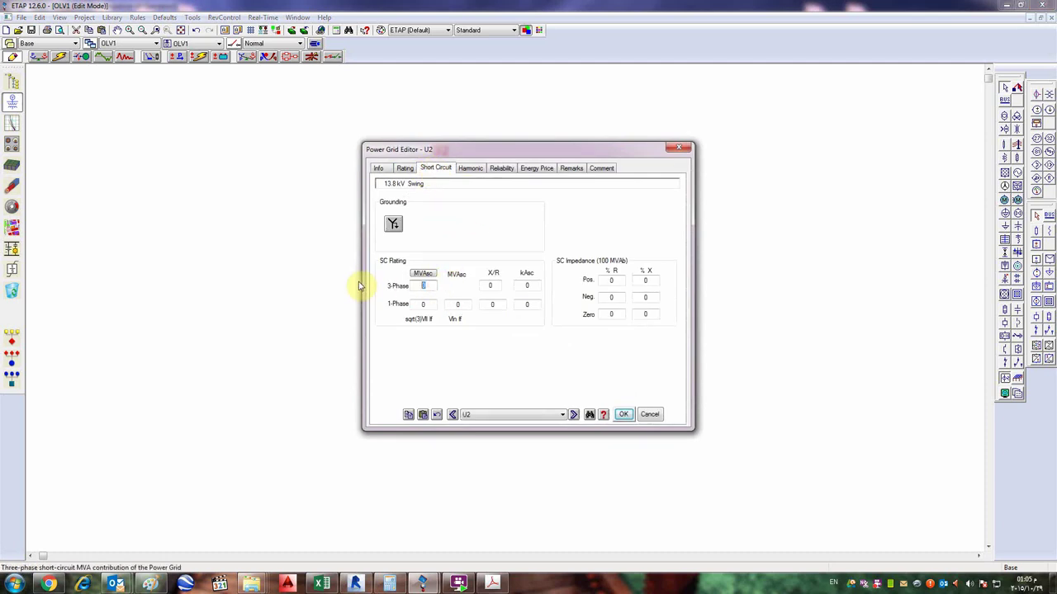
text(500)
click(404, 168)
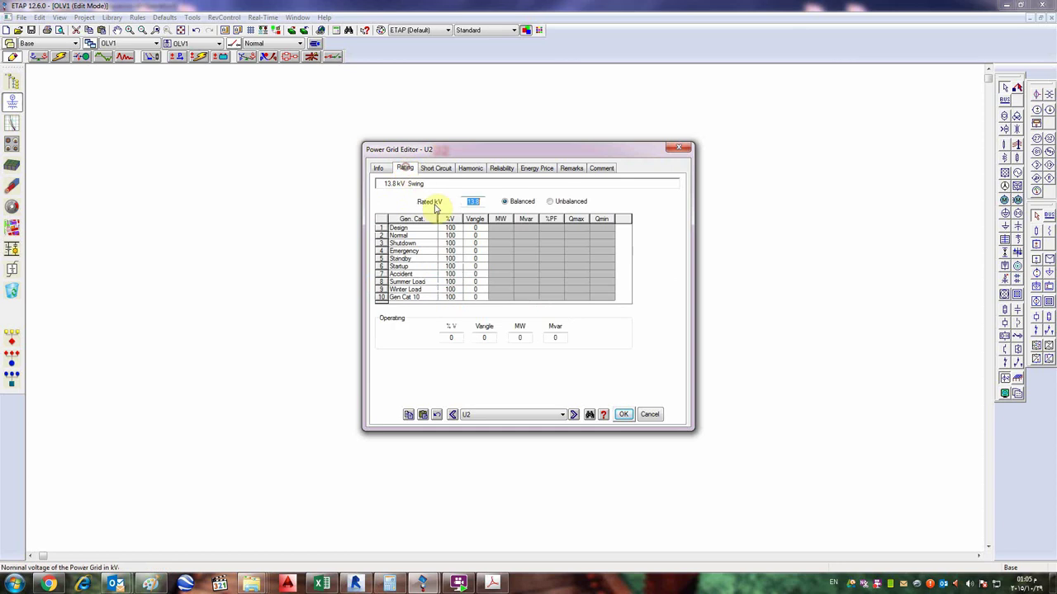
click(434, 168)
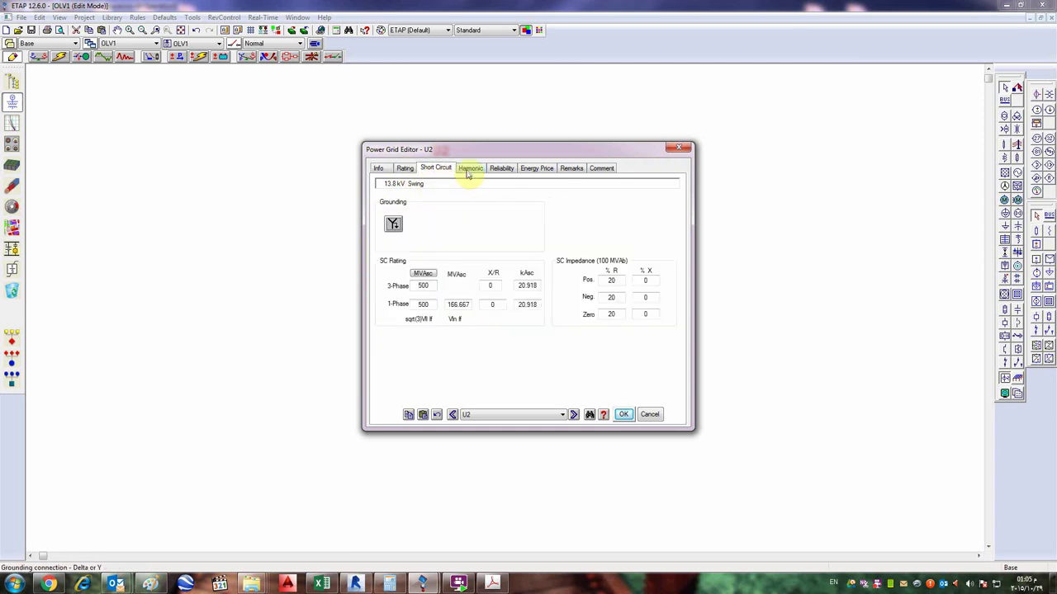
click(495, 286)
text(1)
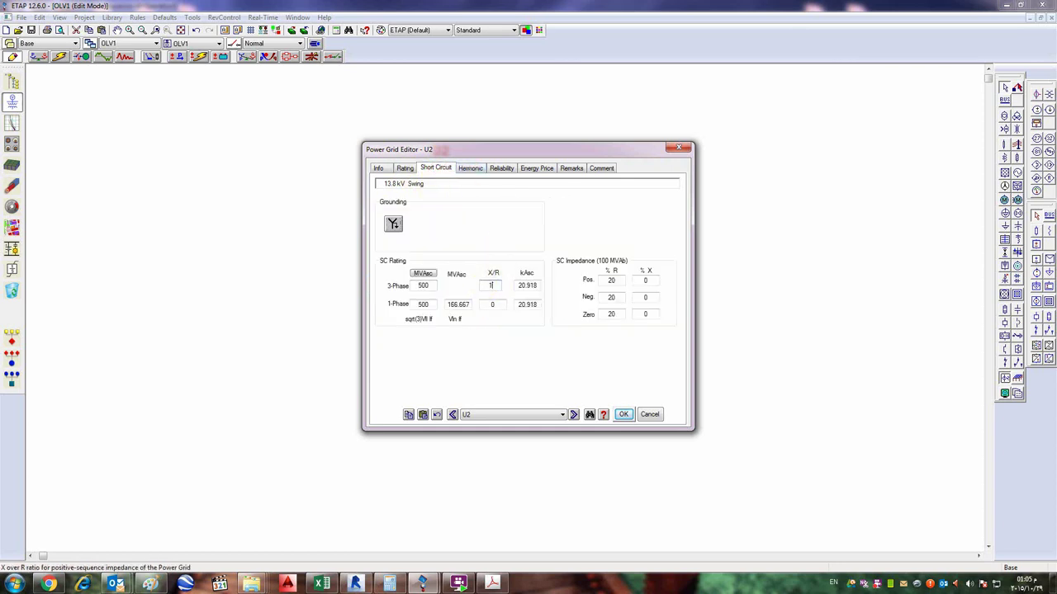
text(0)
click(378, 169)
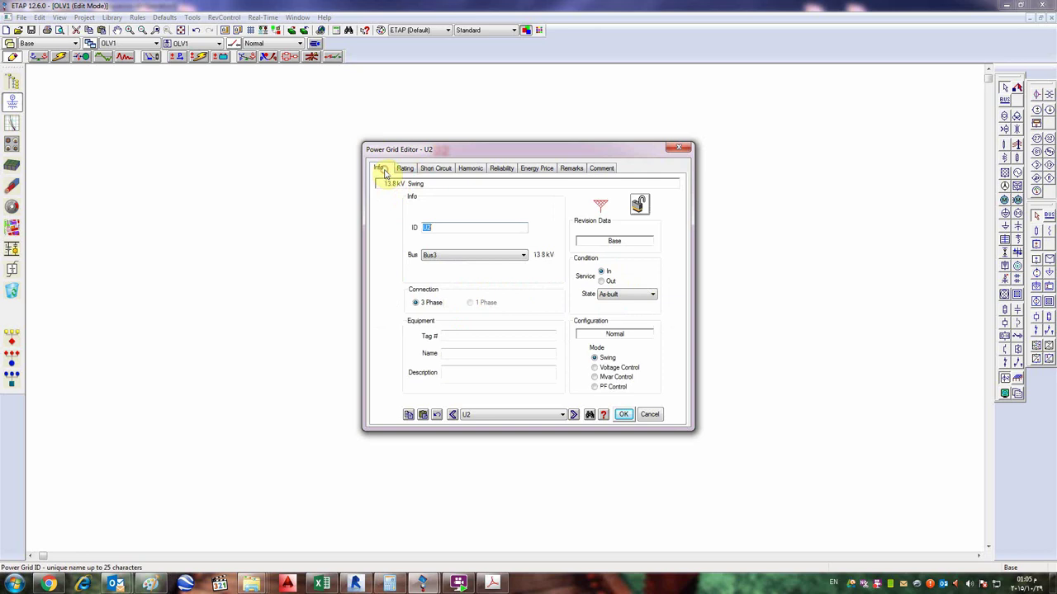
text(SEC,)
click(628, 414)
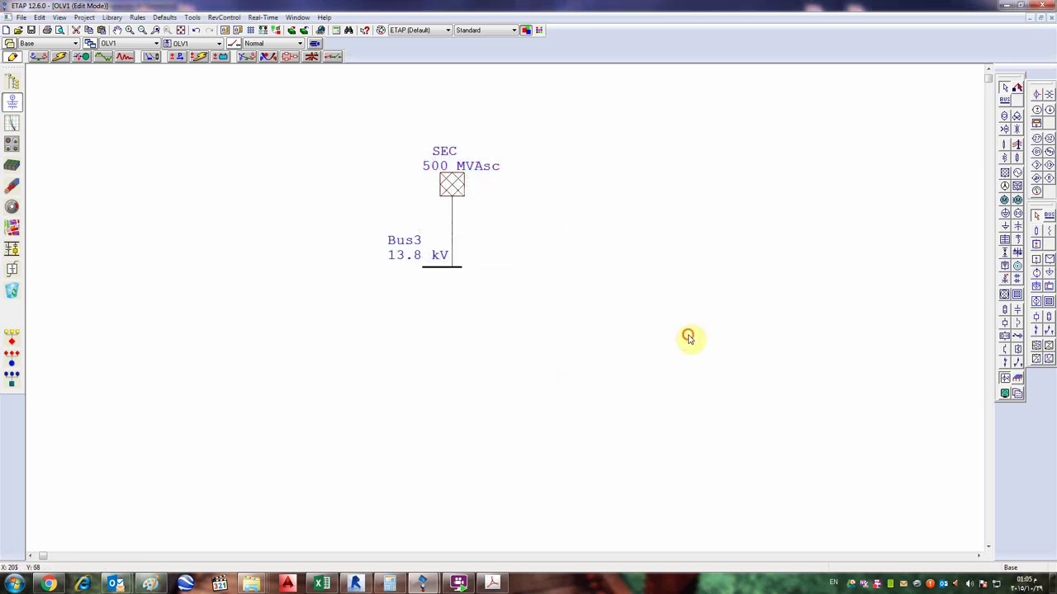
- Place two-winding transformer T8 under Bus3, connect it, and bring up its editor
click(435, 271)
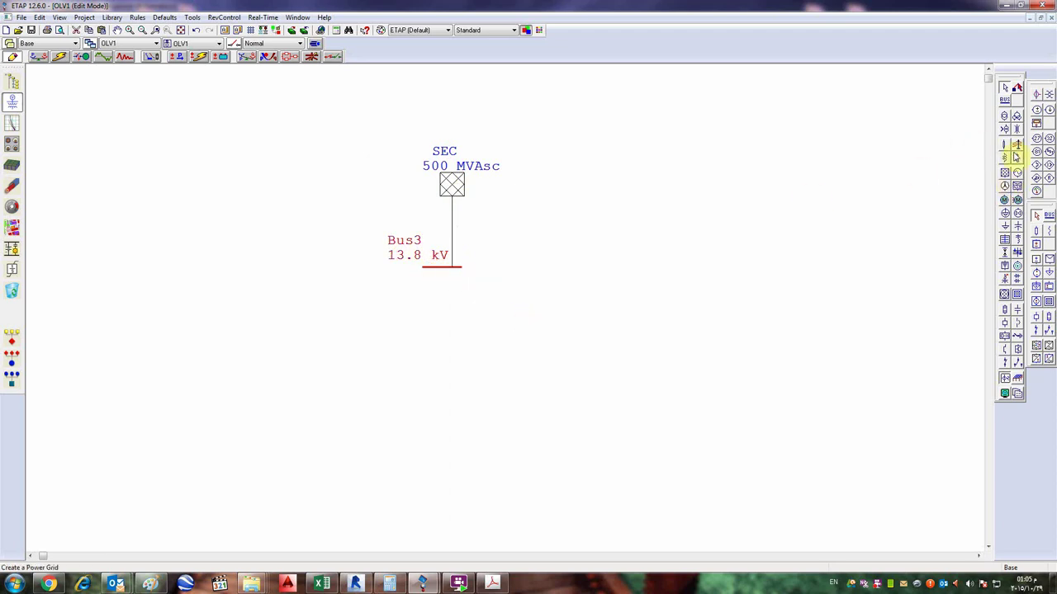
click(1006, 117)
click(443, 314)
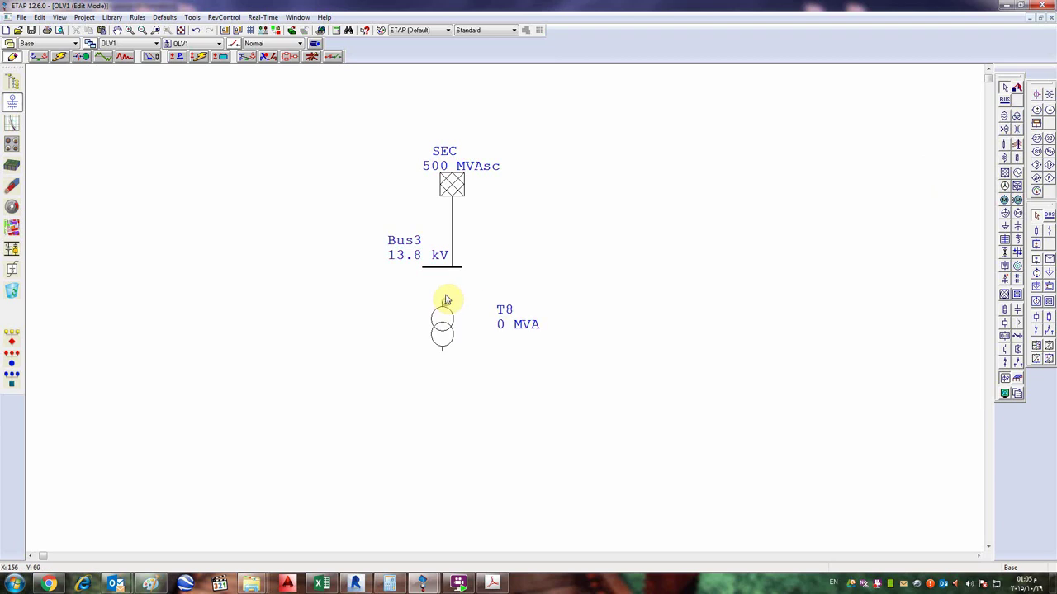
drag(440, 307, 441, 268)
double_click(449, 318)
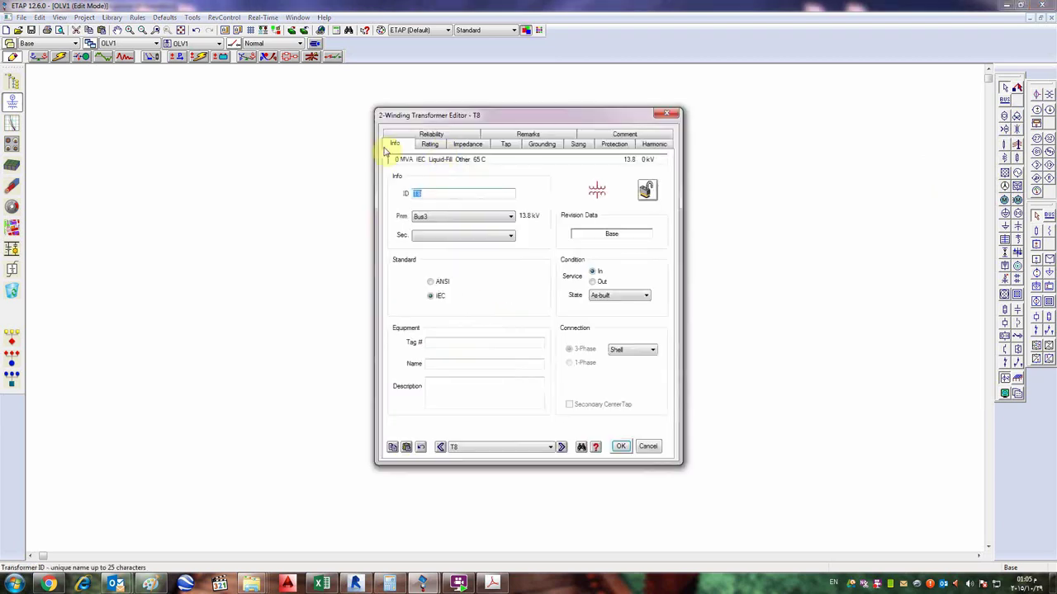
- Enter 33 as T8's primary kV, check its info page, and confirm with OK
click(431, 144)
click(447, 192)
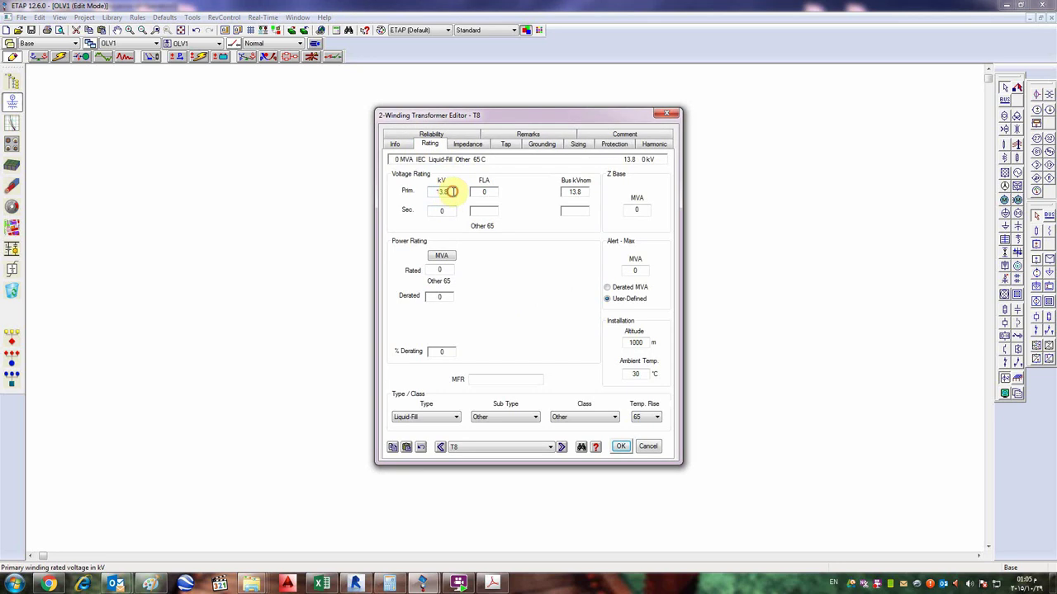
click(405, 146)
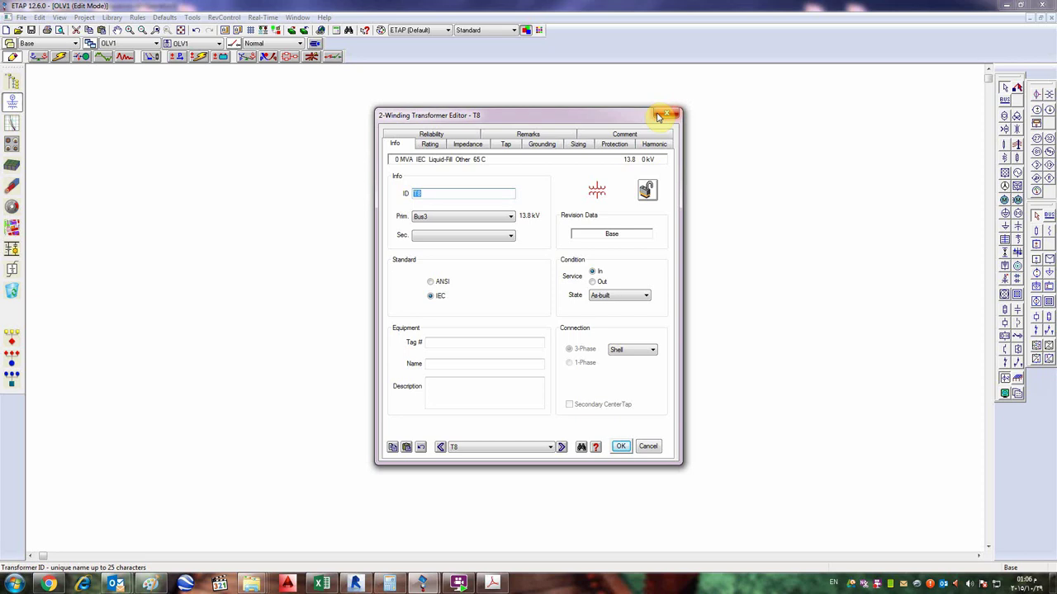
click(430, 144)
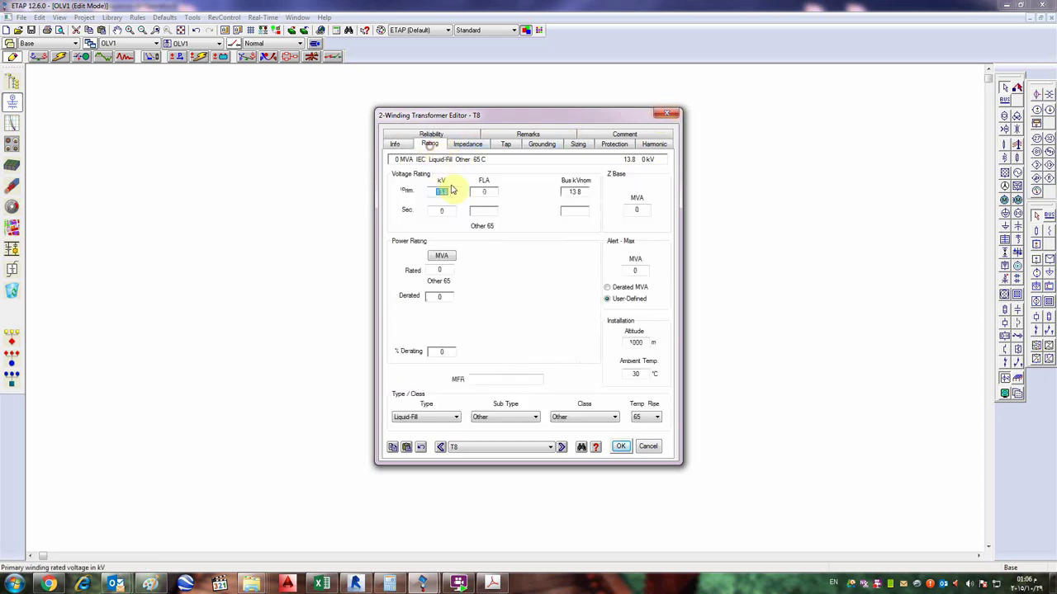
text(33)
click(442, 212)
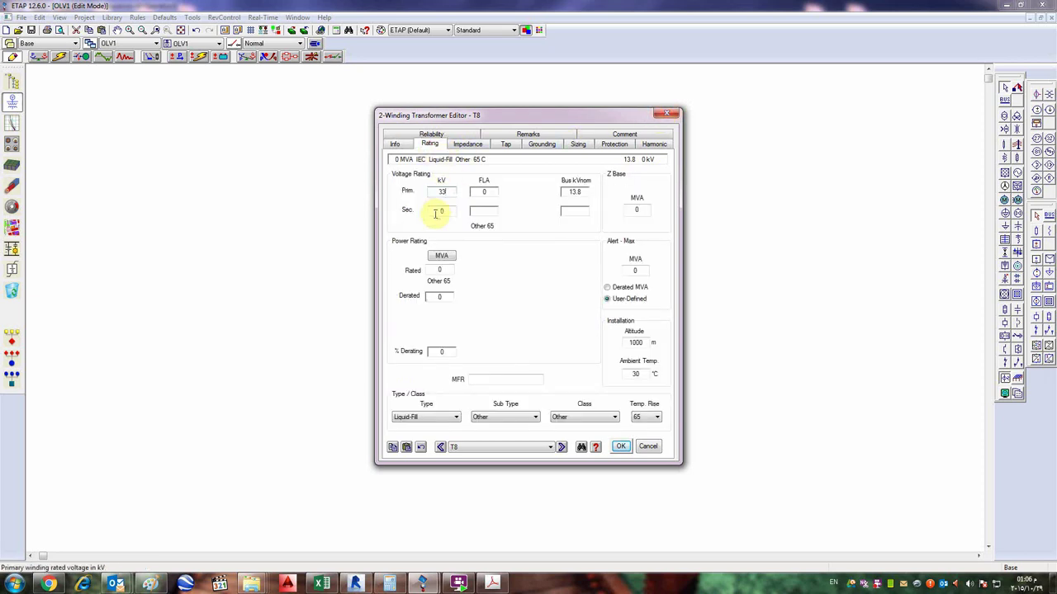
click(396, 144)
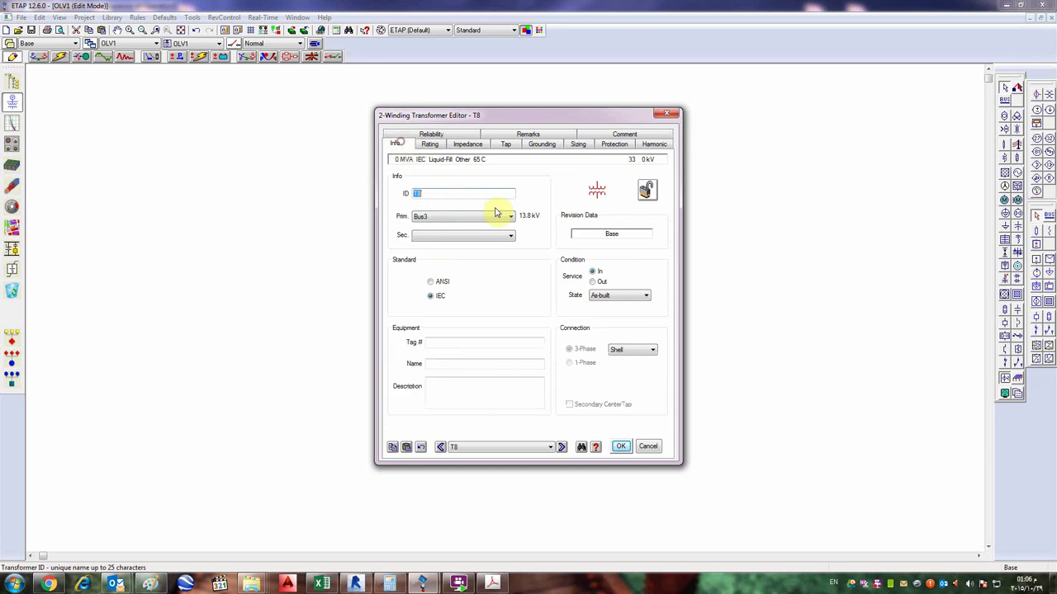
click(619, 448)
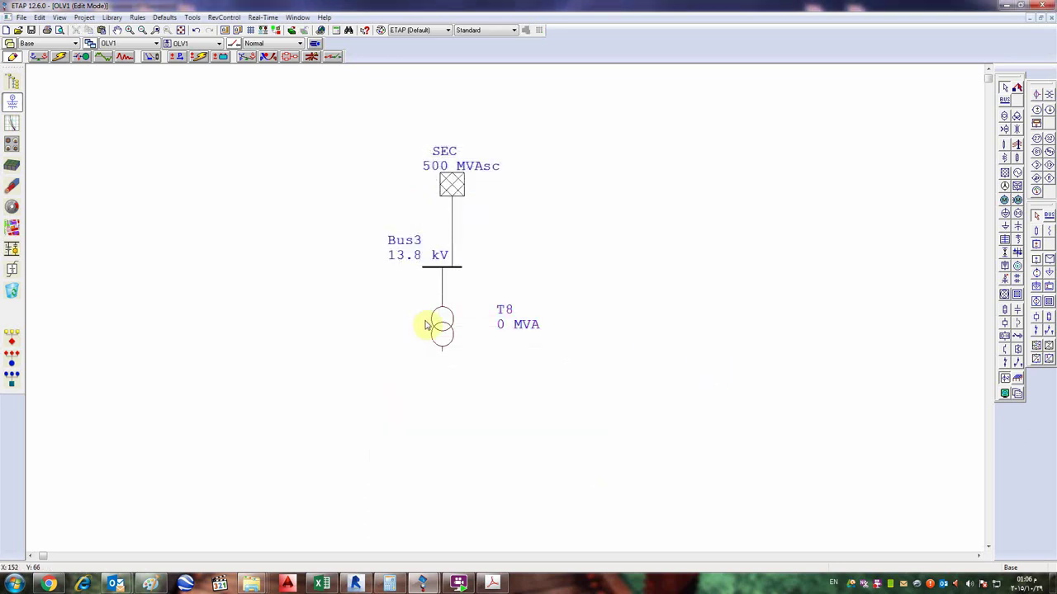
- Reopen T8's editor and enter TR8 on its info page
double_click(430, 319)
click(427, 143)
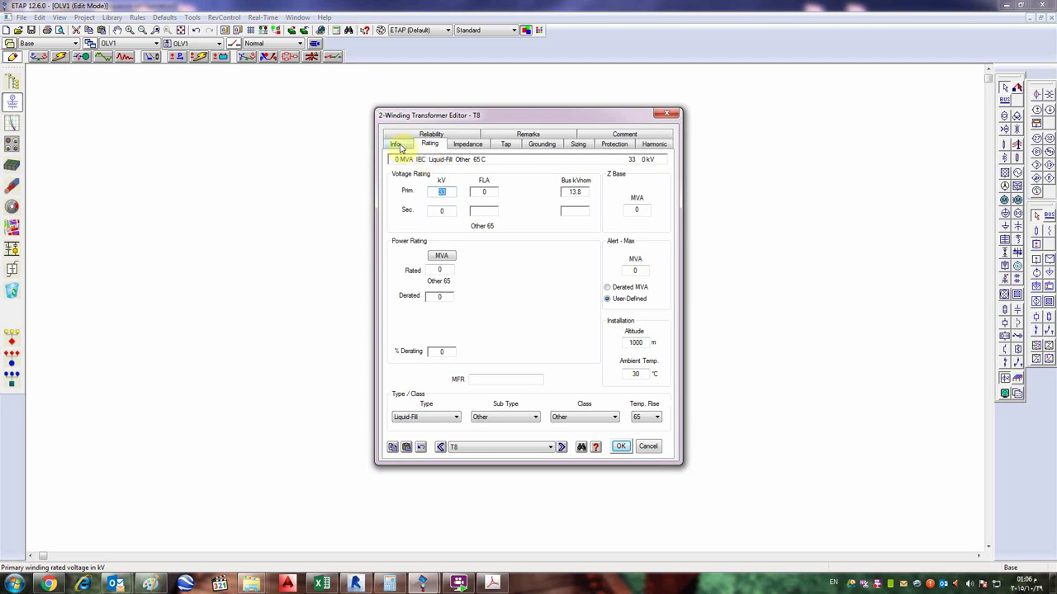
click(398, 145)
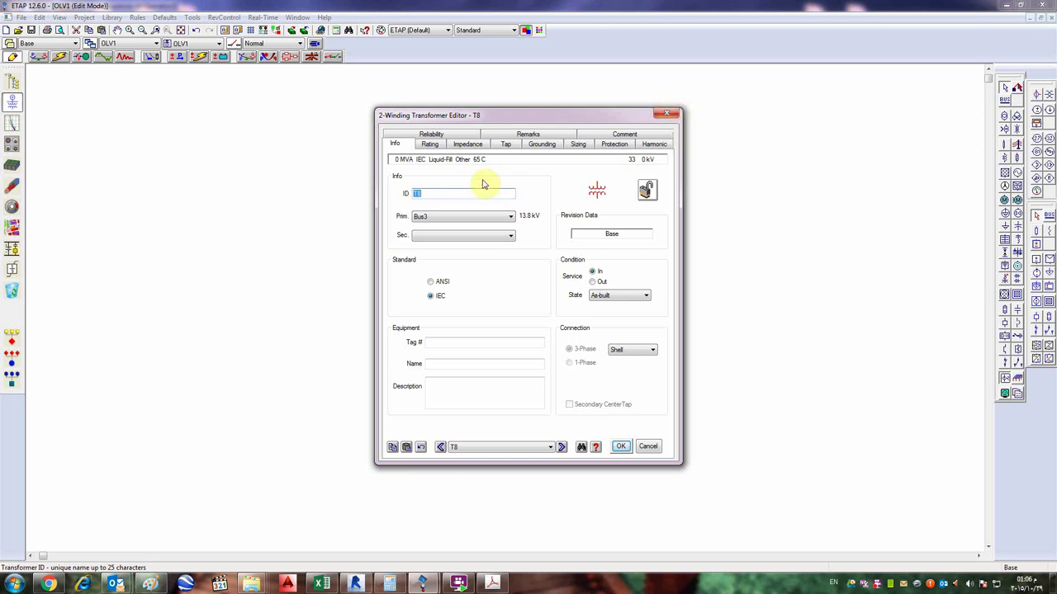
text(TR8)
- Replace T8's primary rated voltage with 13.8 kV
click(429, 144)
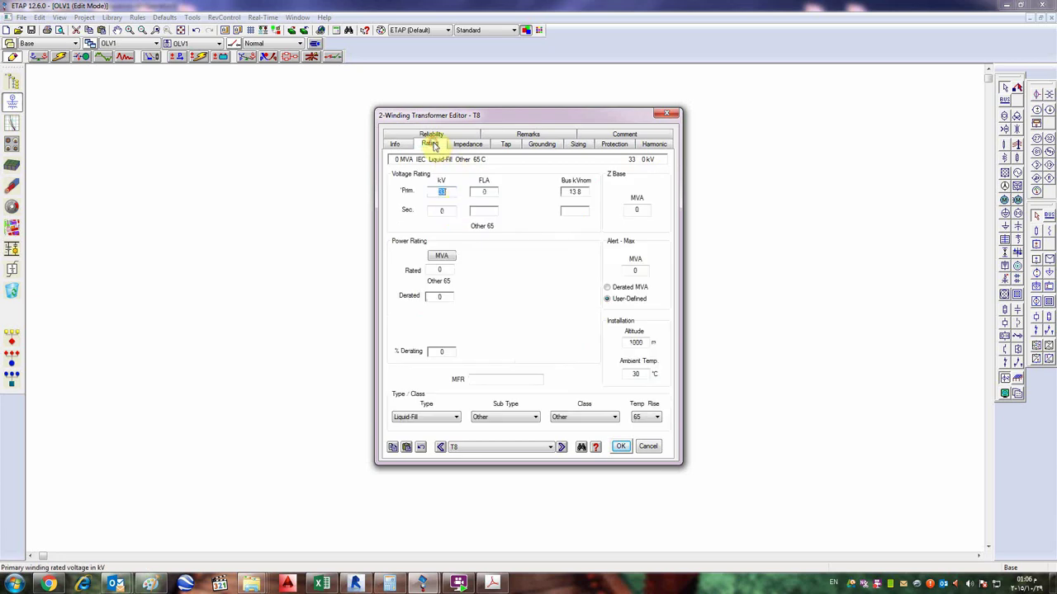
click(448, 192)
key(BackSpace)
text(13.8)
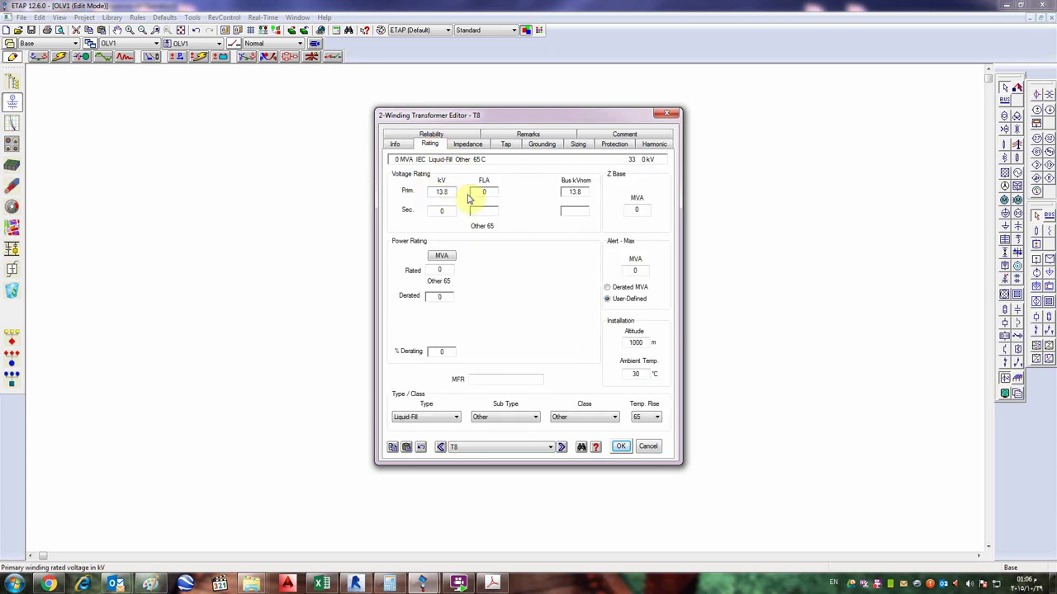
- Set T8's secondary rated voltage to 0.4 kV
click(440, 212)
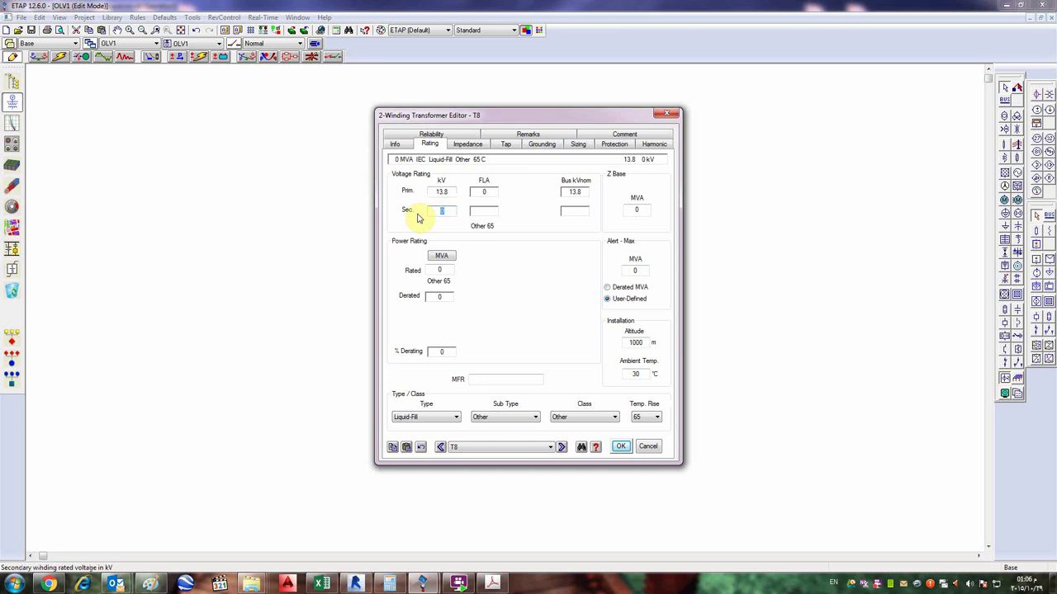
text(.4)
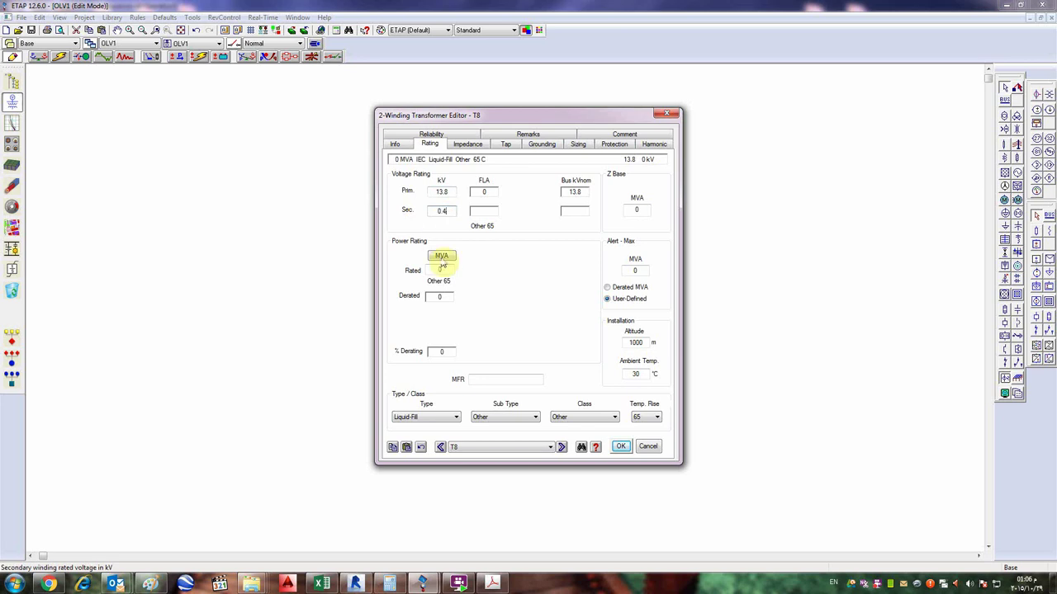
click(460, 249)
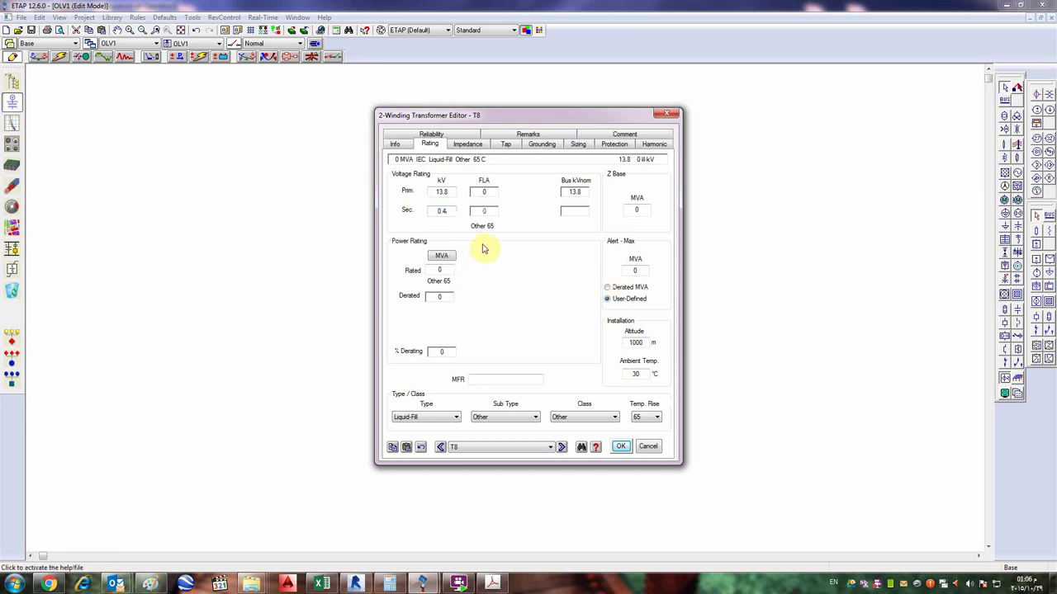
click(453, 212)
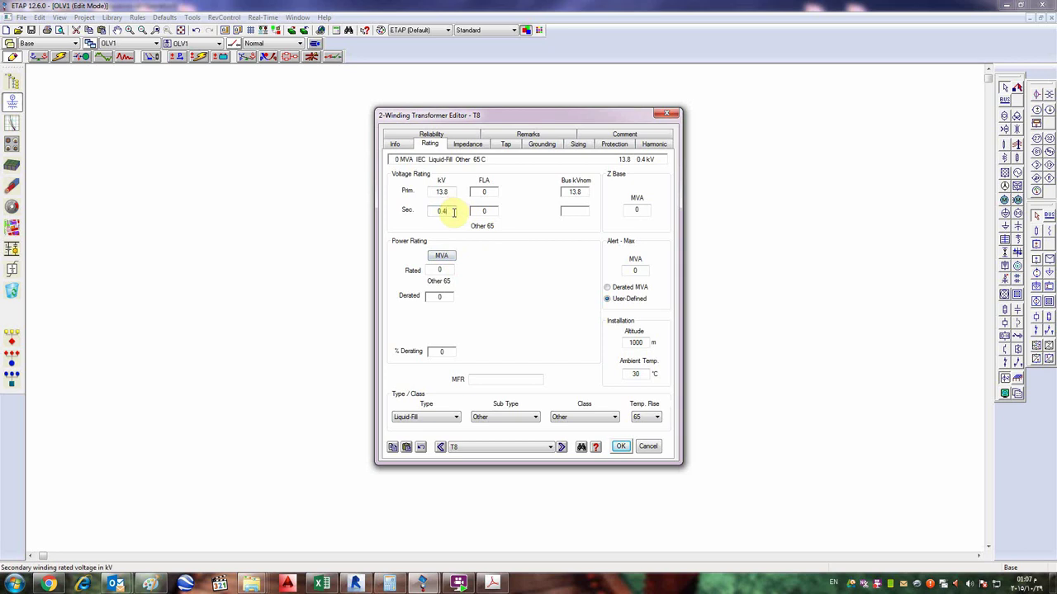
- Switch the power rating units to kVA and enter 1000 kVA
click(442, 256)
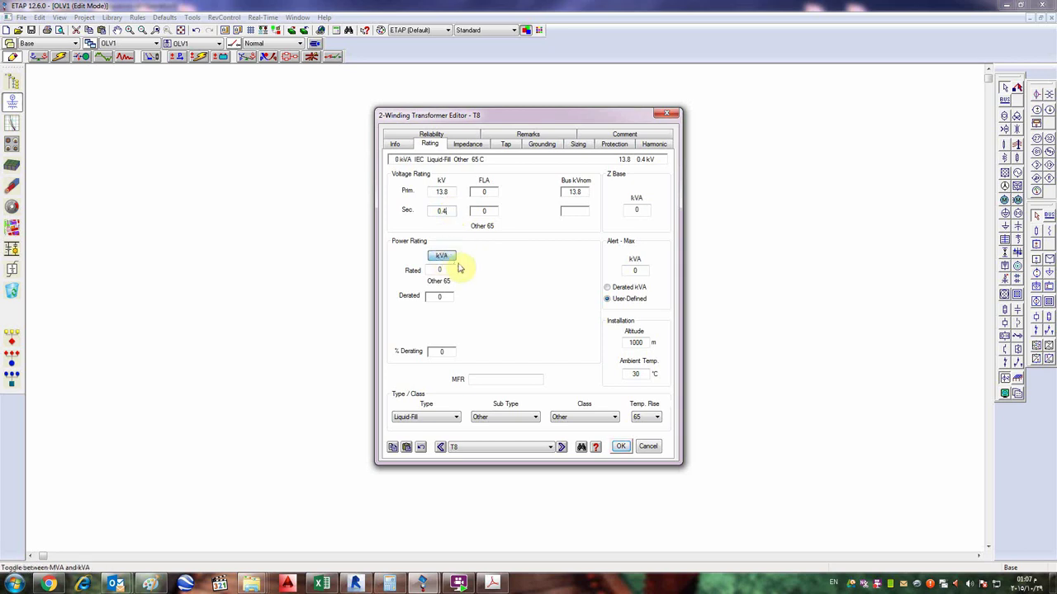
click(450, 260)
click(450, 263)
click(450, 262)
click(449, 263)
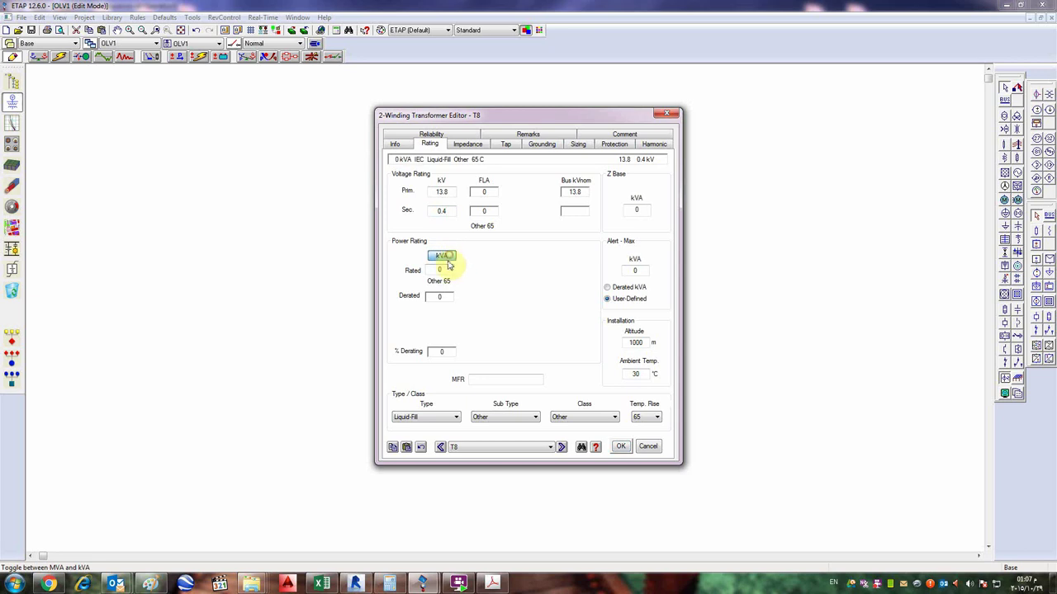
click(441, 270)
text(100)
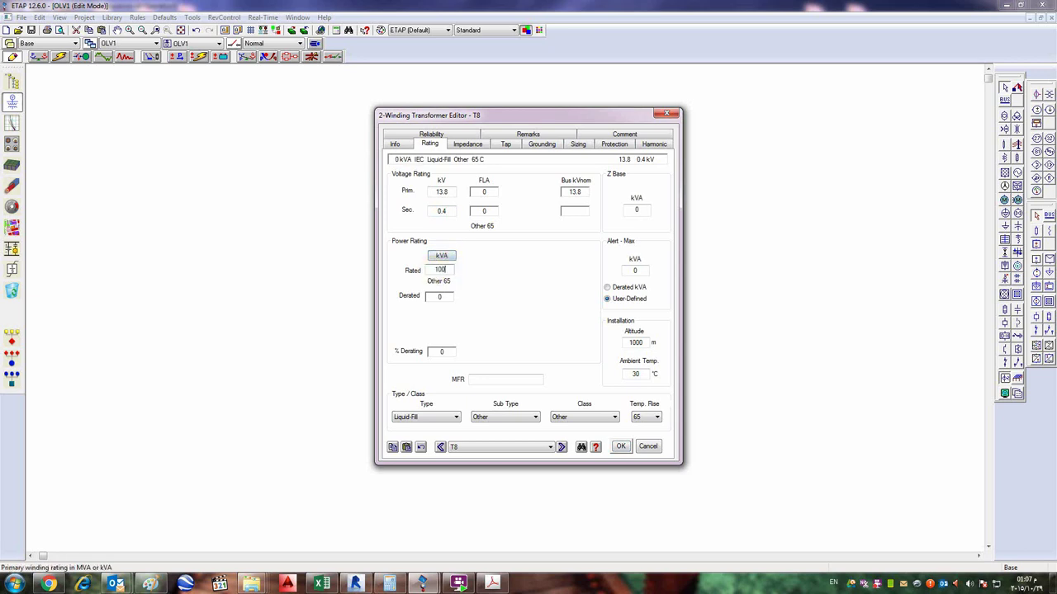
text(0)
key(Tab)
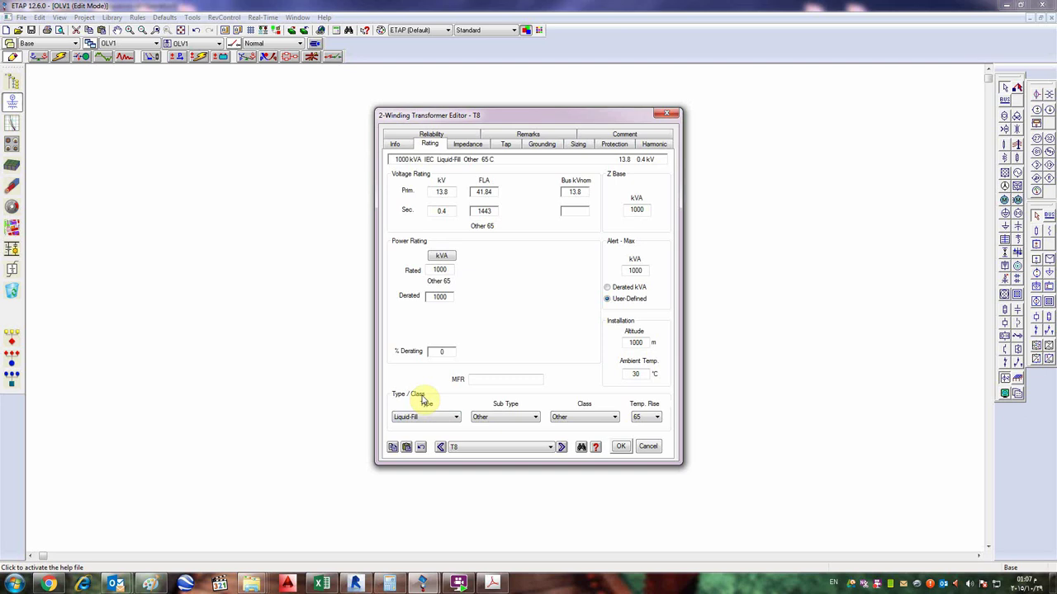
click(480, 378)
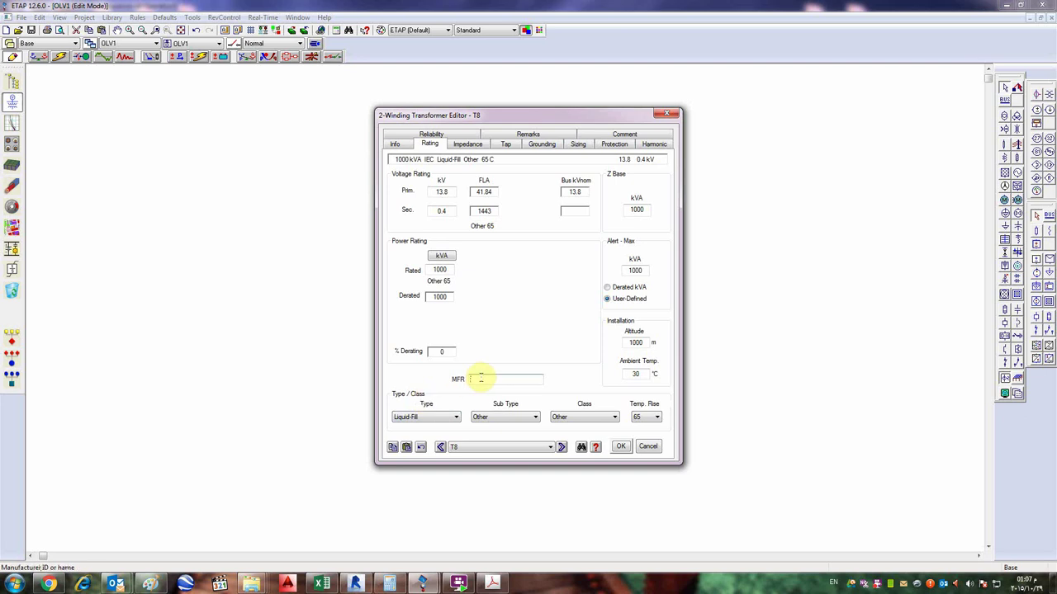
- Enter ABB as T8's manufacturer and select the ambient temperature value
text(ABB)
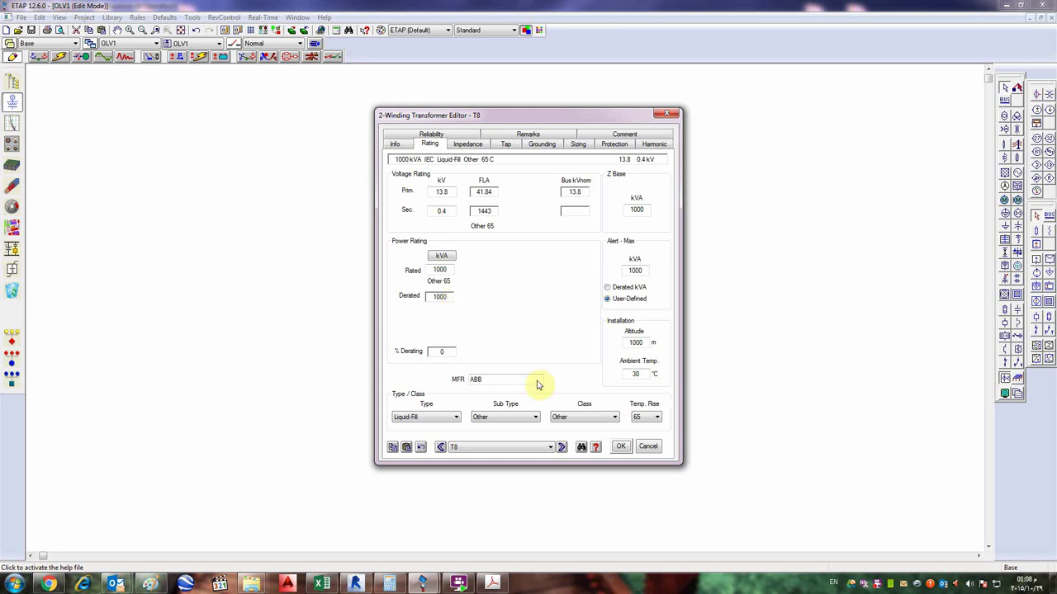
double_click(636, 374)
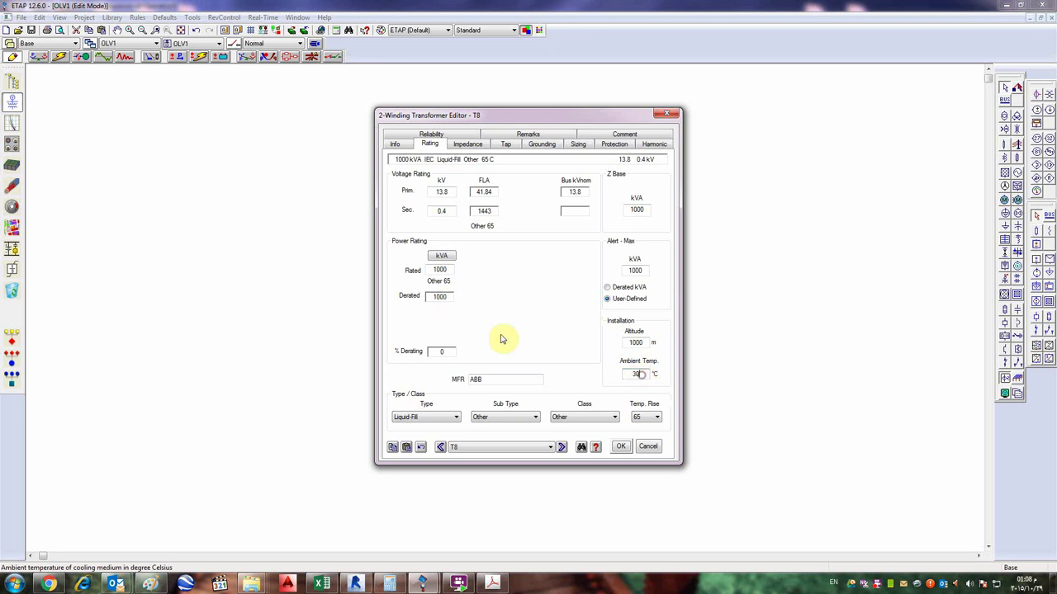
click(440, 353)
click(641, 374)
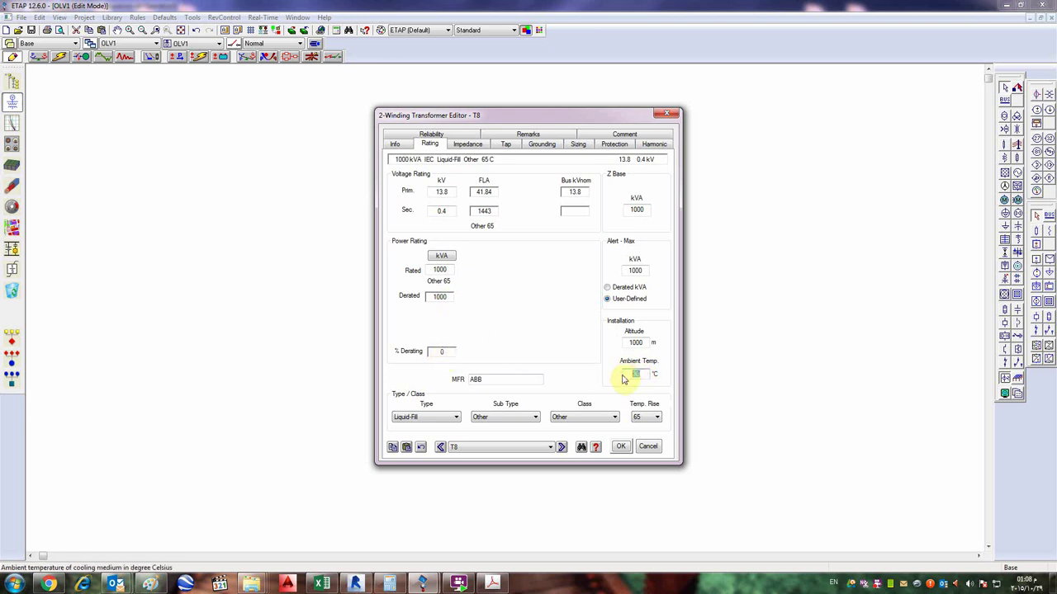
text(40)
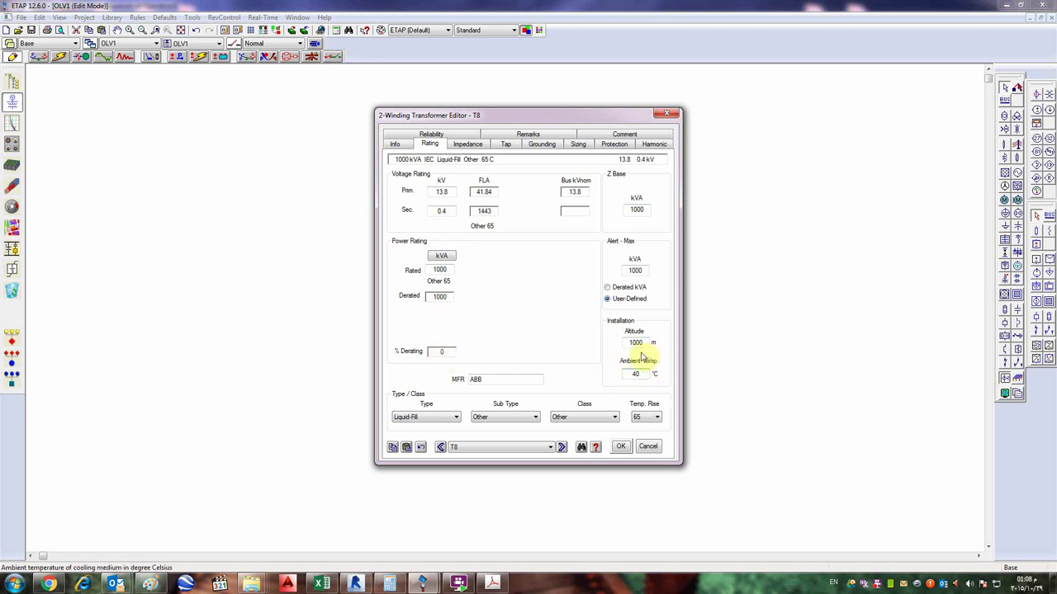
click(633, 343)
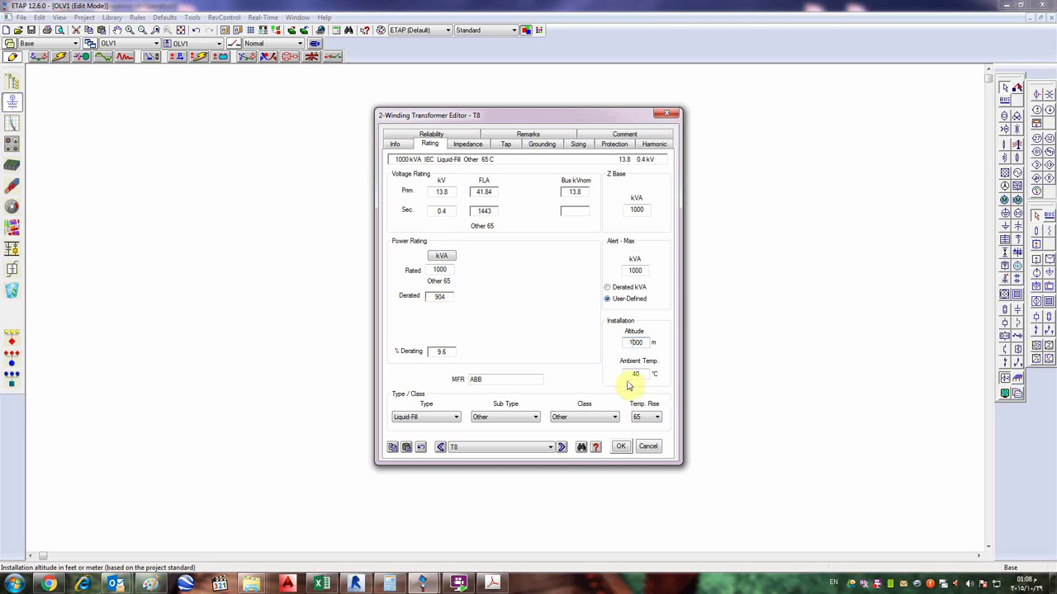
click(640, 376)
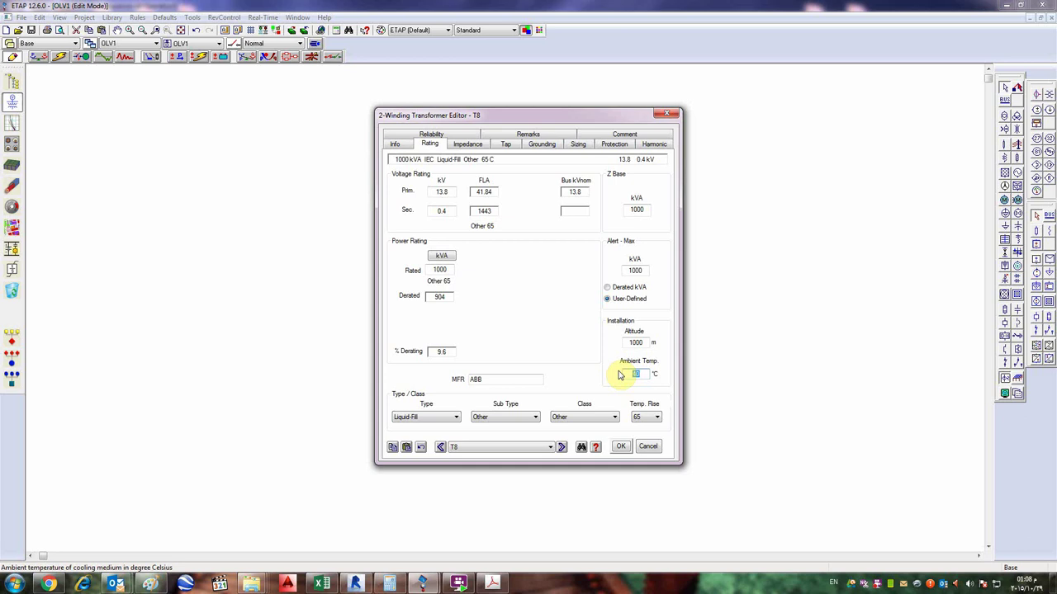
text(30)
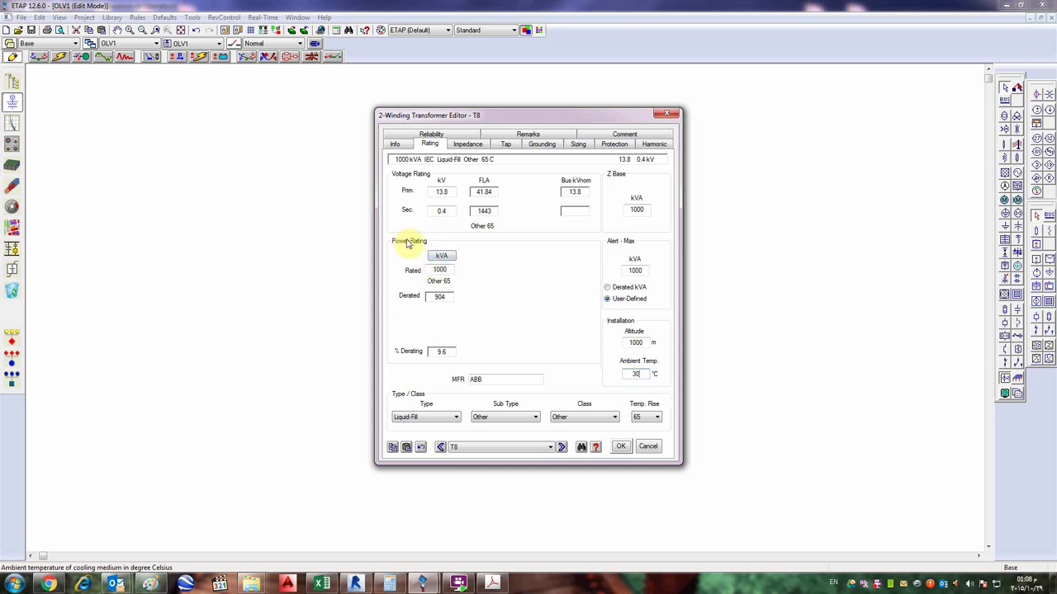
click(444, 270)
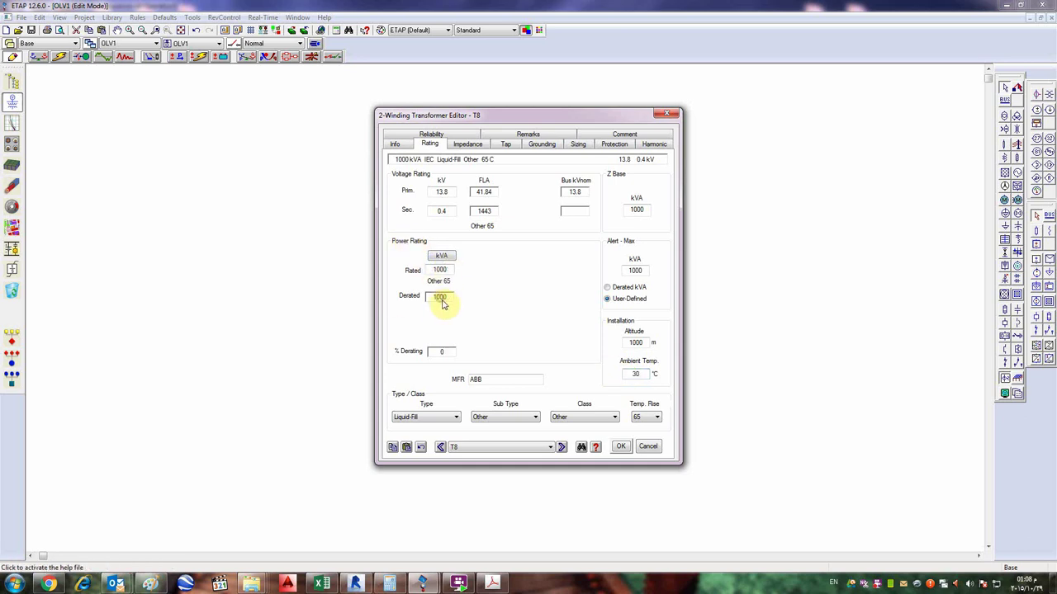
double_click(634, 373)
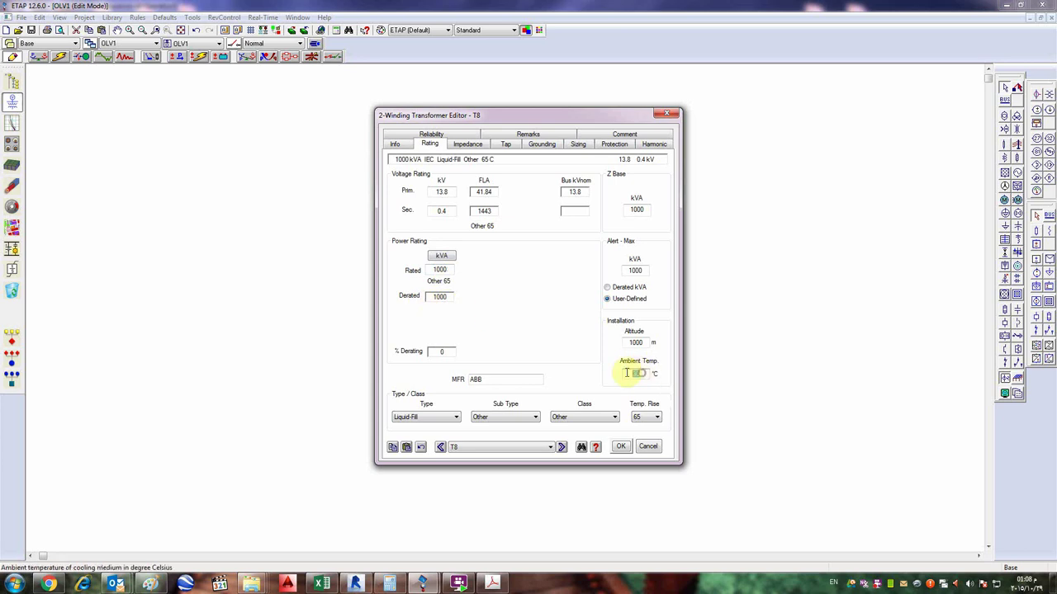
text(40)
click(634, 341)
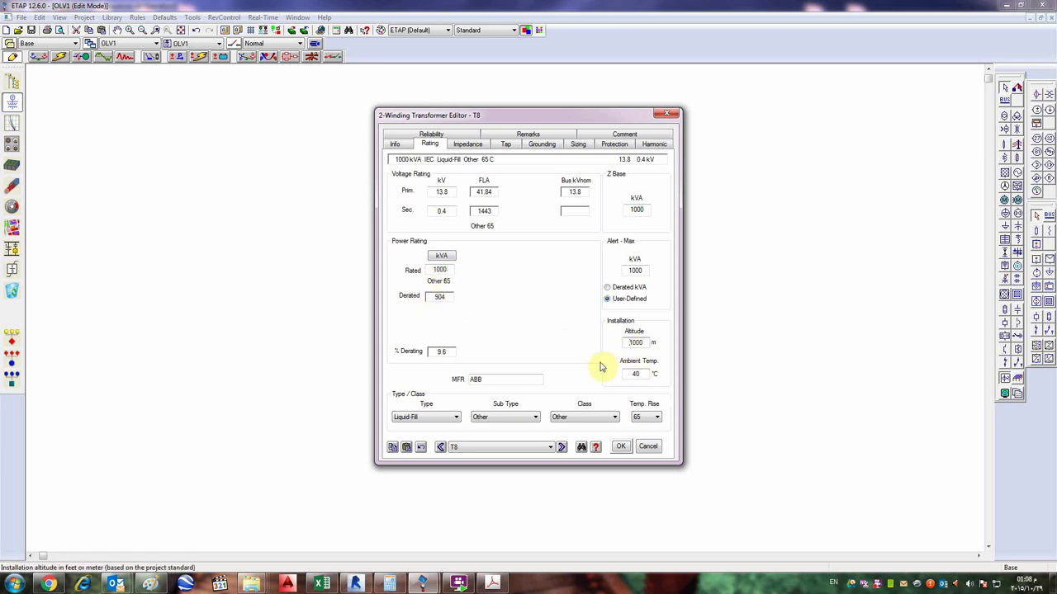
double_click(629, 374)
text(30)
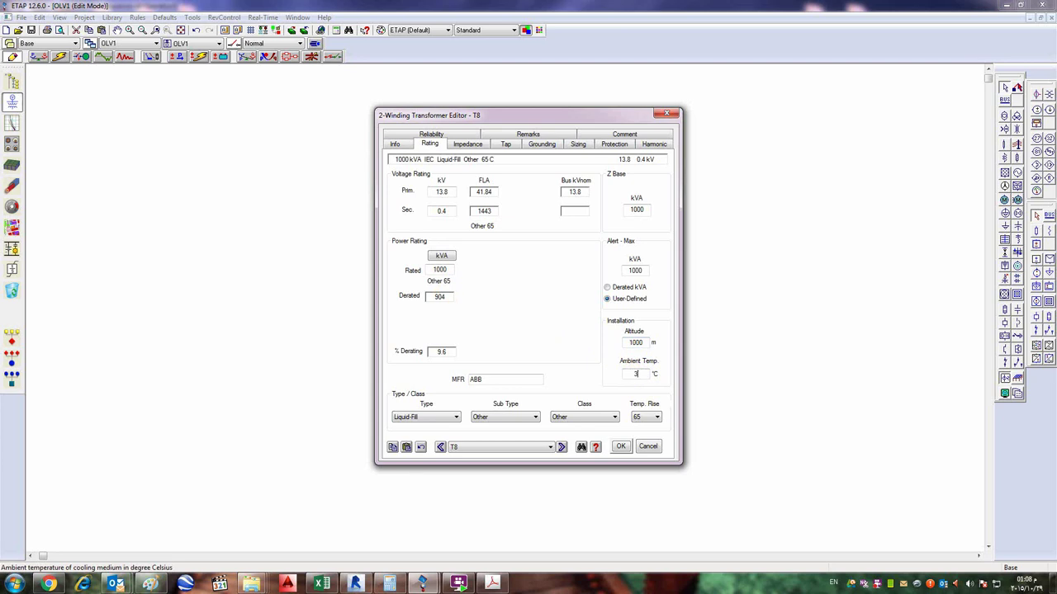
click(634, 342)
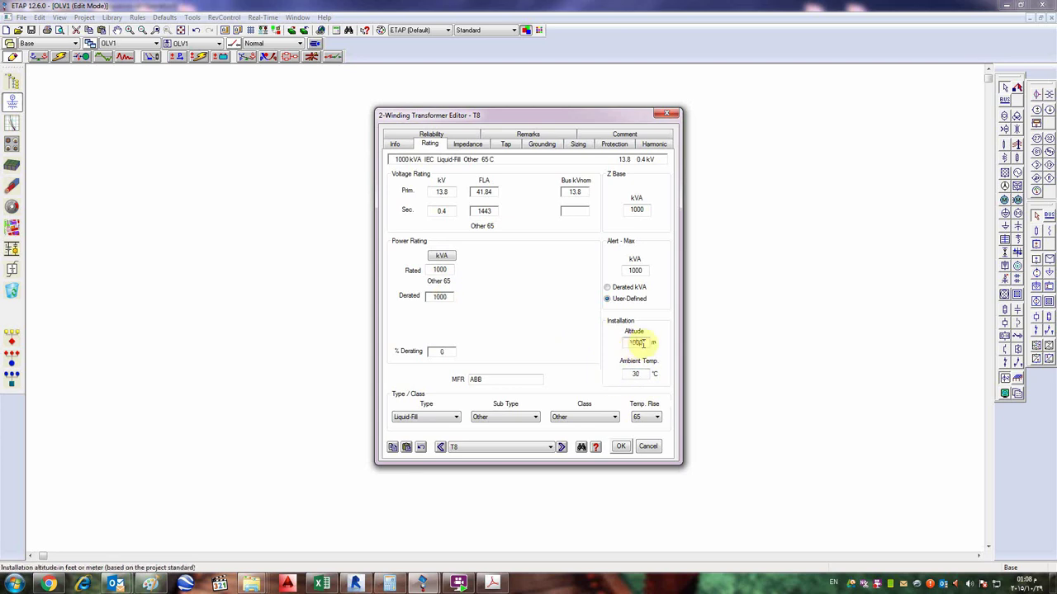
double_click(631, 342)
click(636, 374)
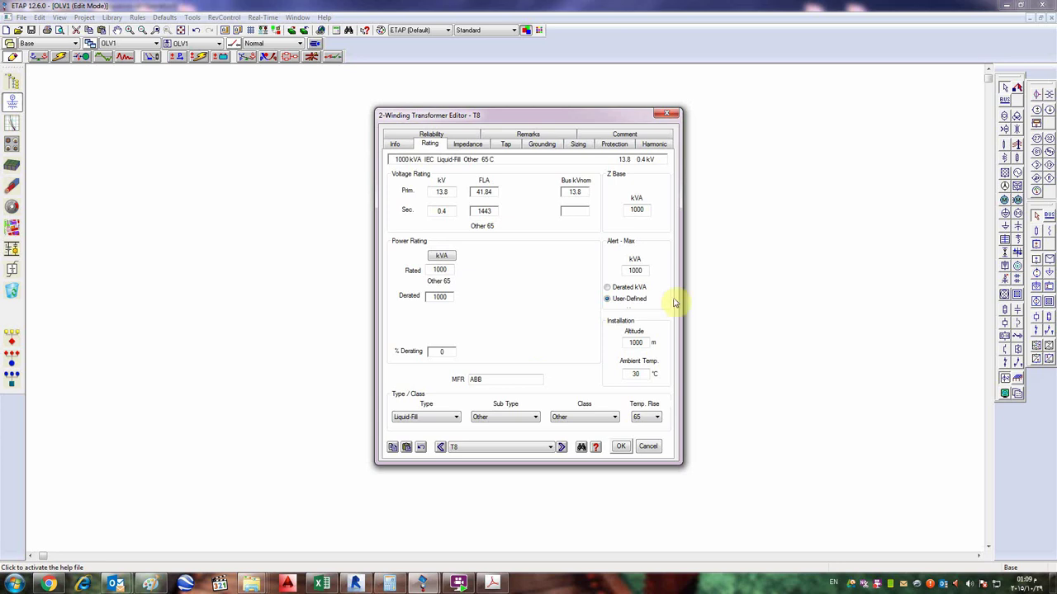
double_click(644, 343)
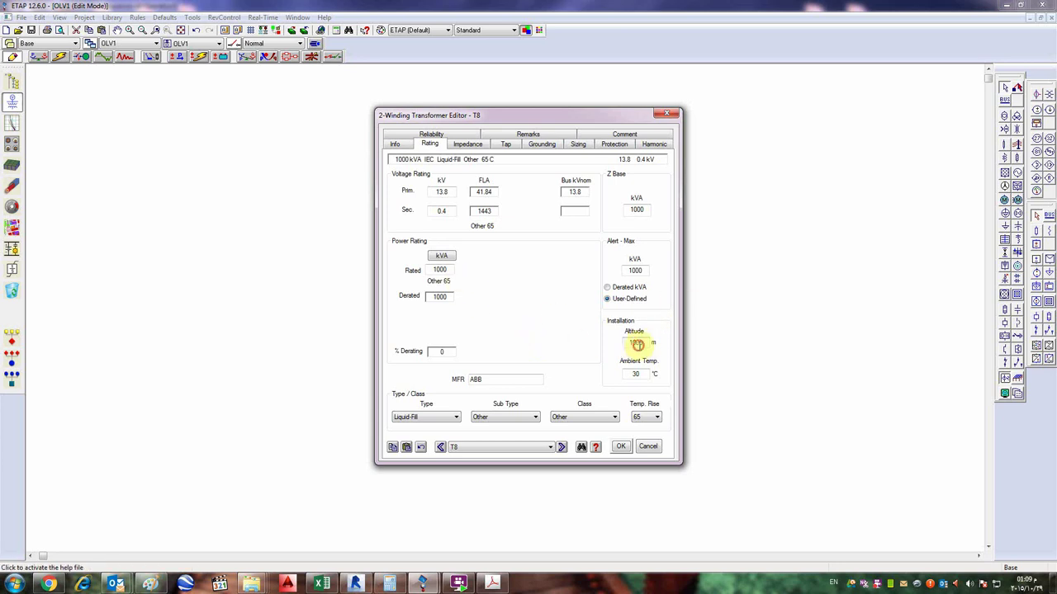
click(639, 373)
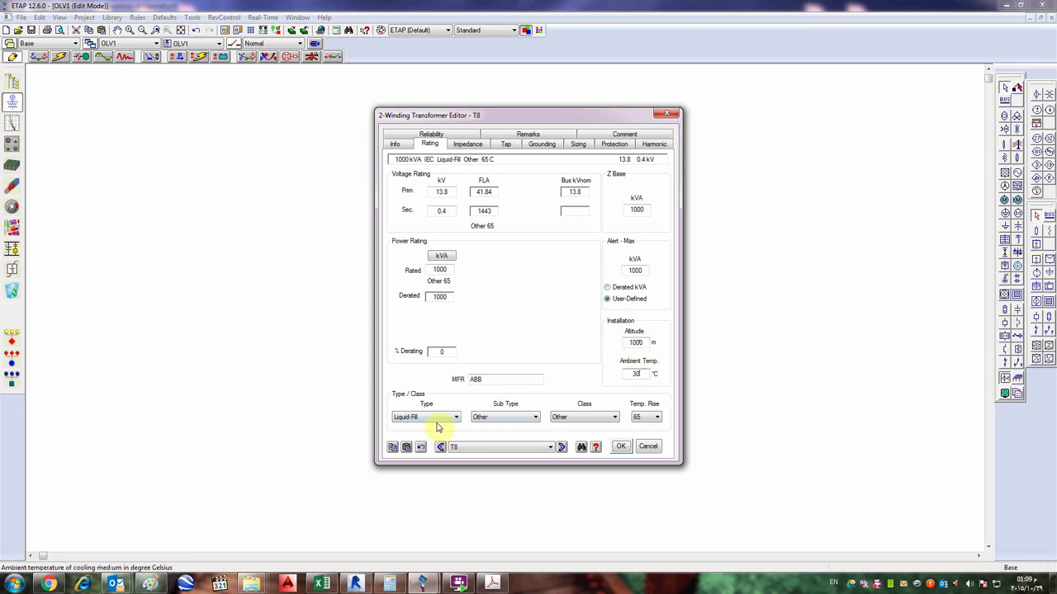
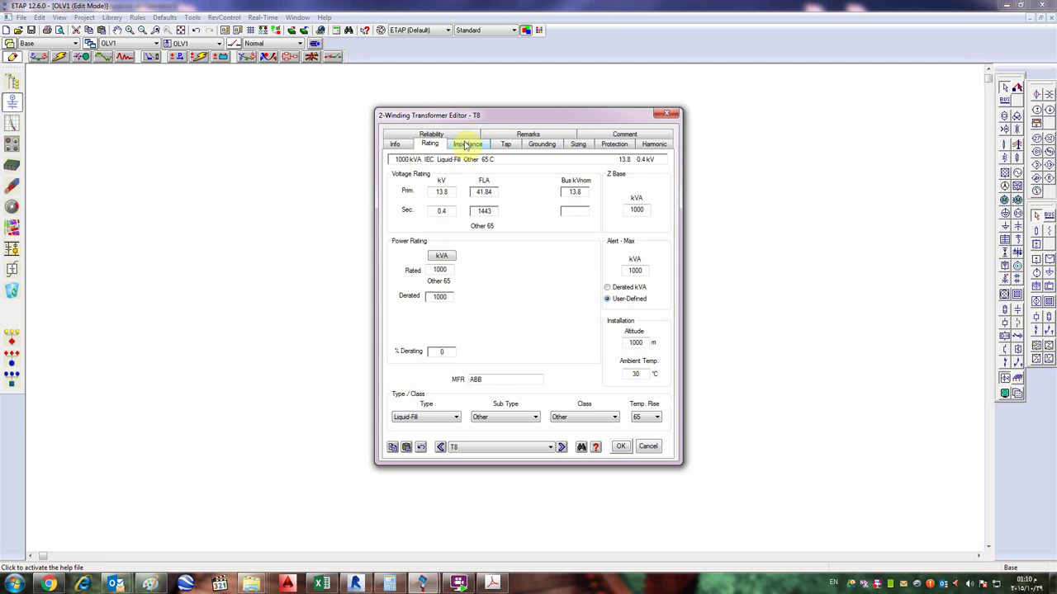
- Fill T8 with typical impedance (5 %Z, X/R 3.5) and move the editor aside to show the diagram
click(465, 145)
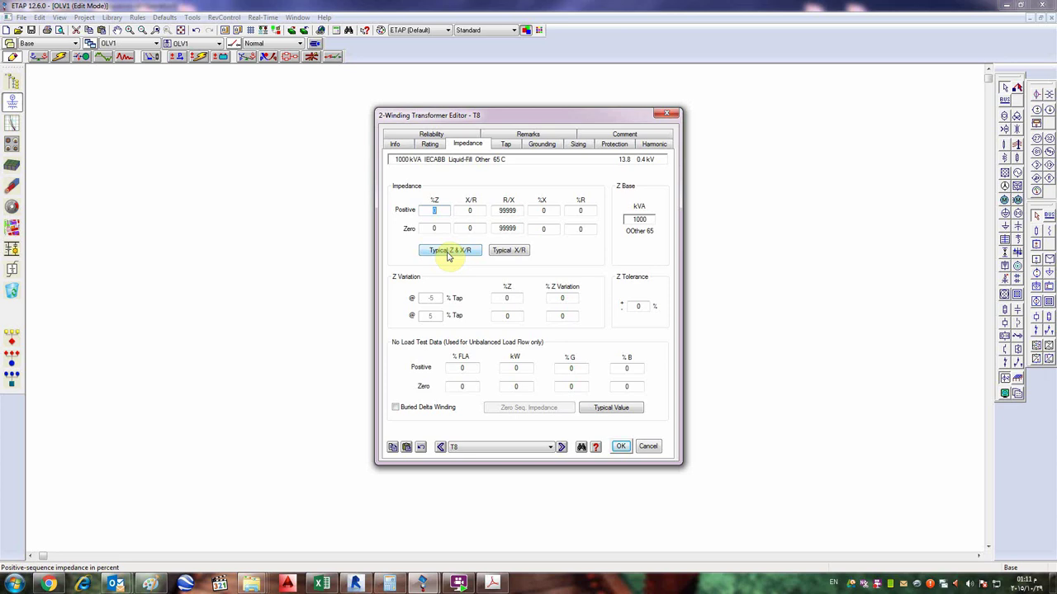
click(448, 255)
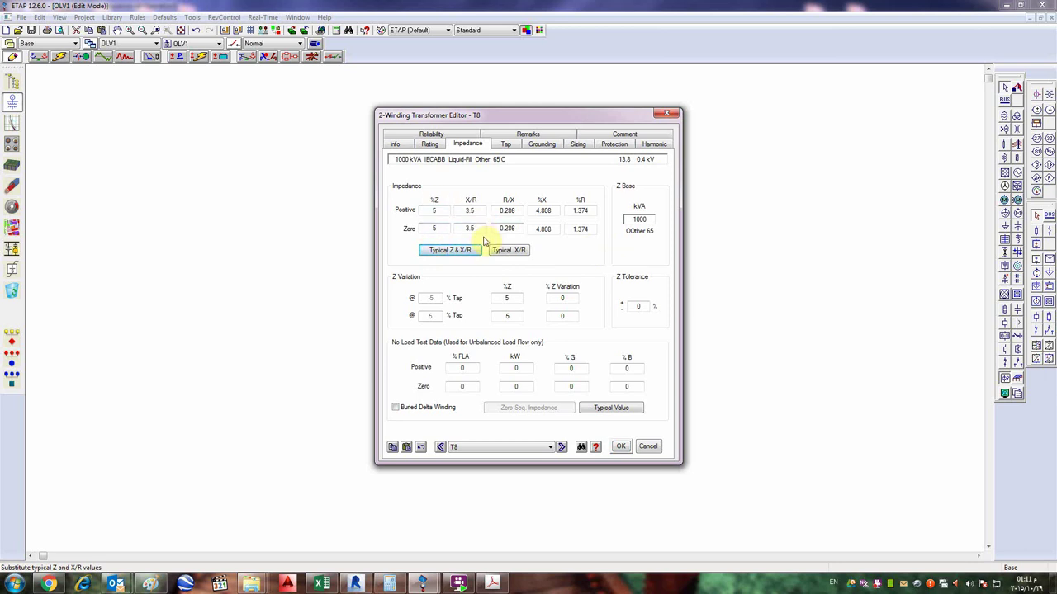
drag(620, 121, 843, 197)
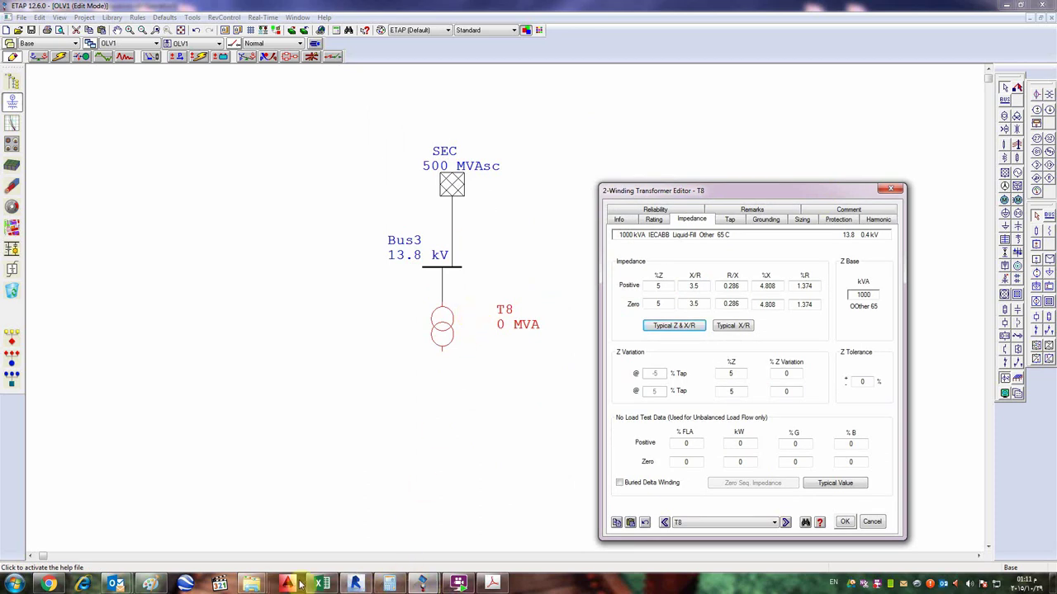
- Add two short annotation strokes to the Paint circuit sketch, beside the circuit box and the V² term
click(149, 584)
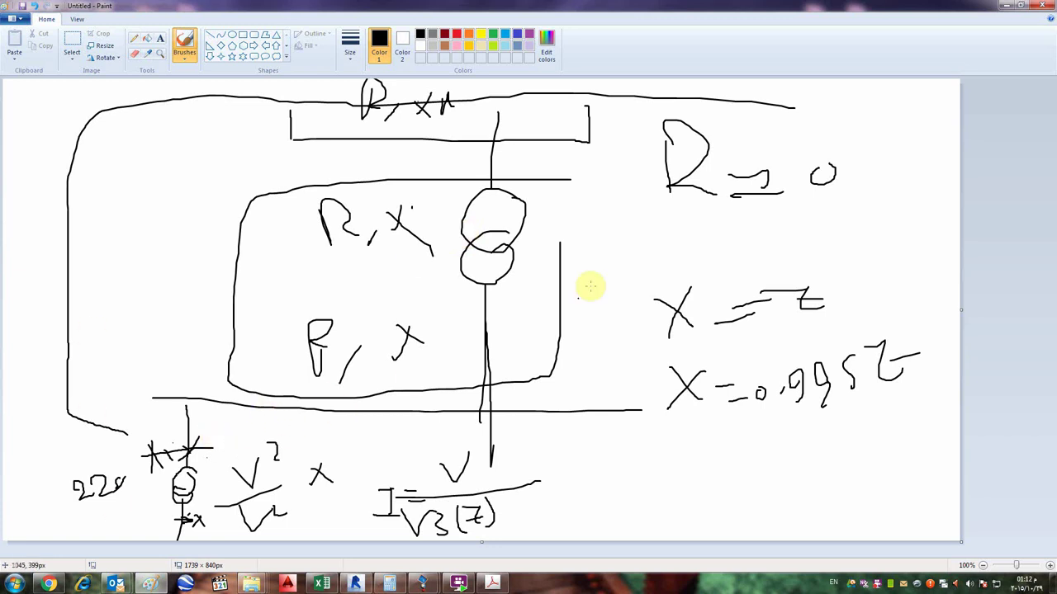
drag(581, 233, 619, 228)
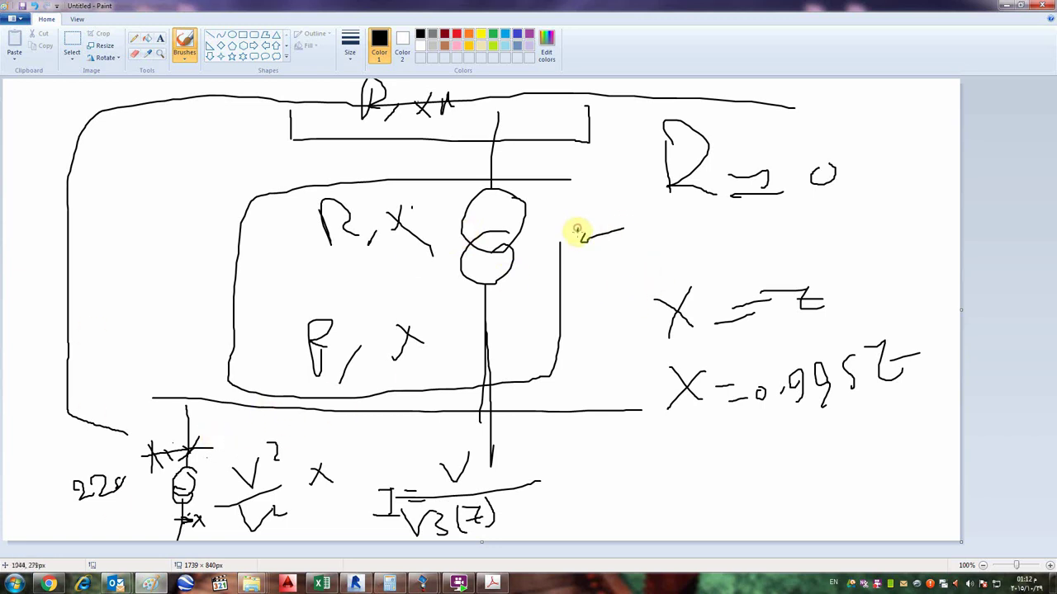
drag(209, 474, 239, 450)
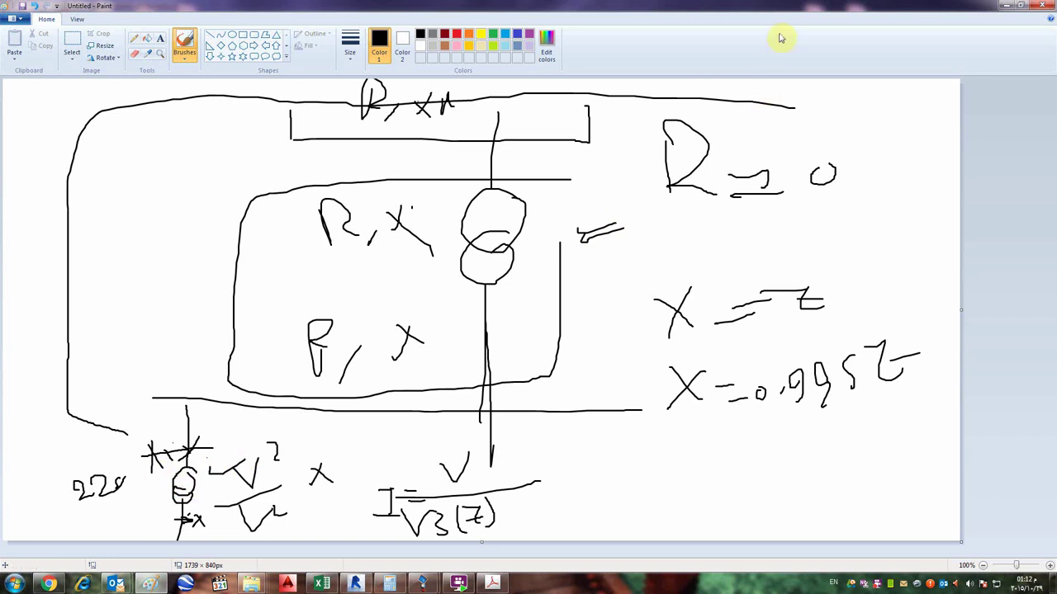
click(1008, 6)
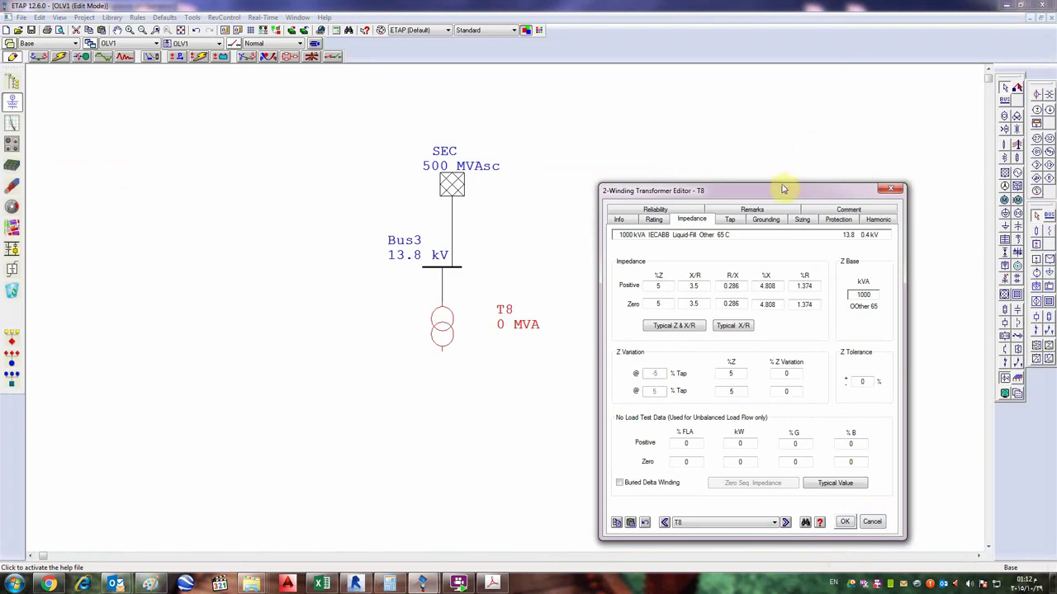
- Try X/R 5 in both sequence rows, then revert to typical Z and X/R values
drag(788, 189, 603, 112)
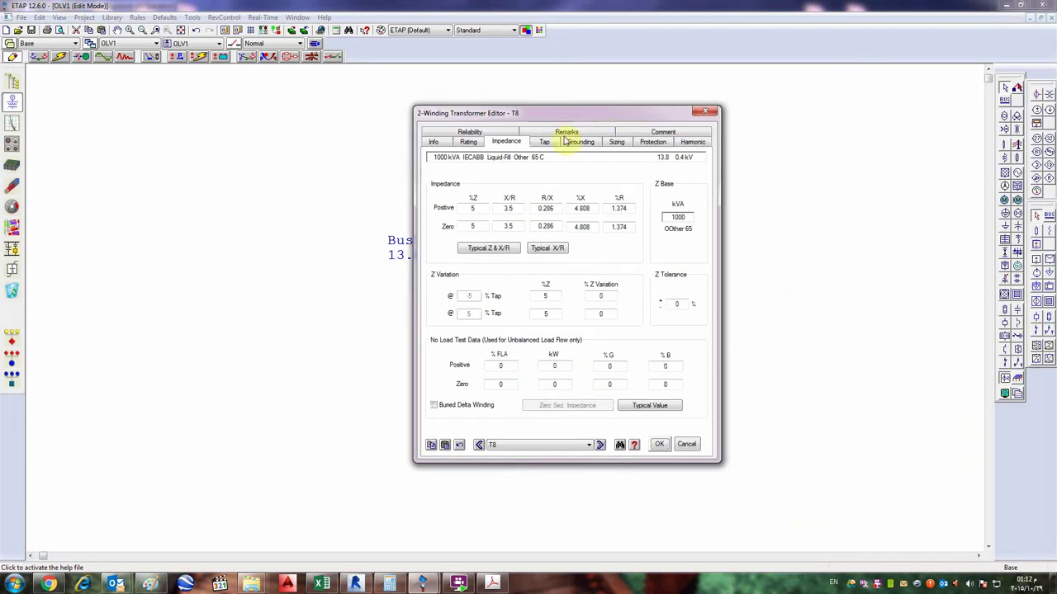
click(505, 208)
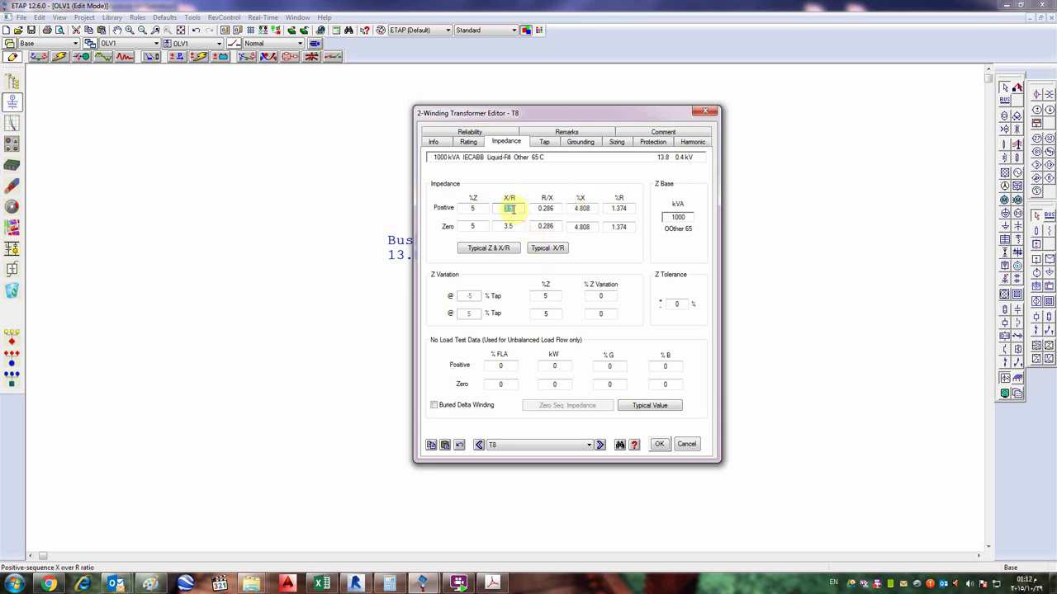
text(5)
click(501, 225)
text(5)
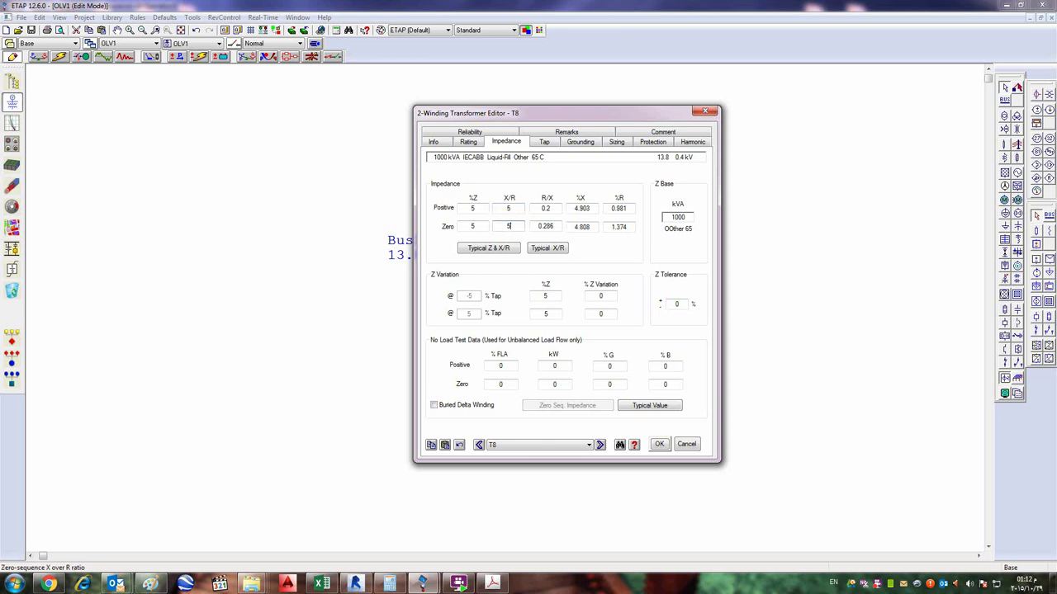
click(542, 208)
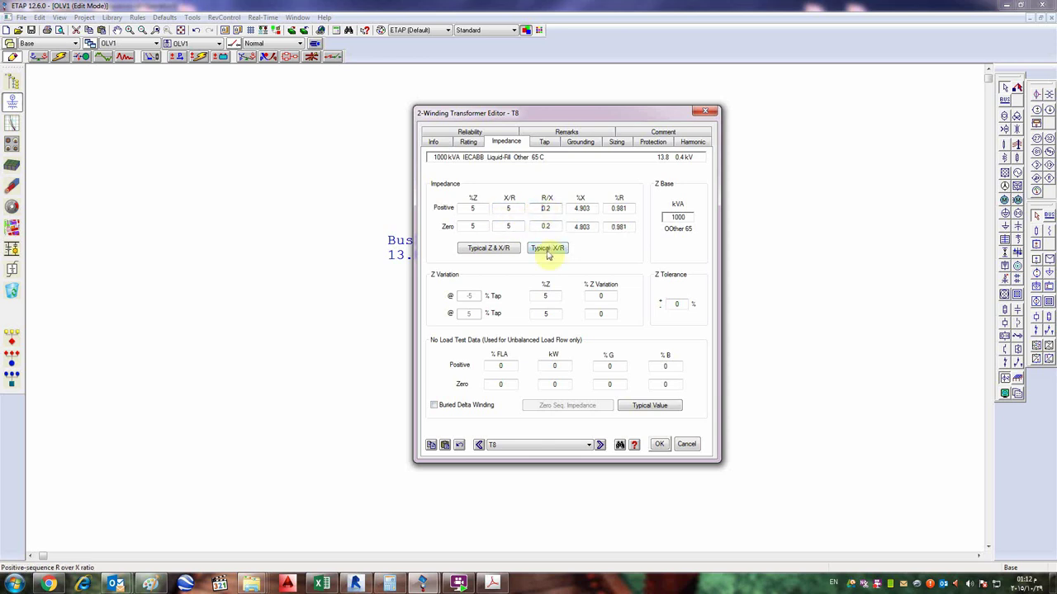
click(548, 250)
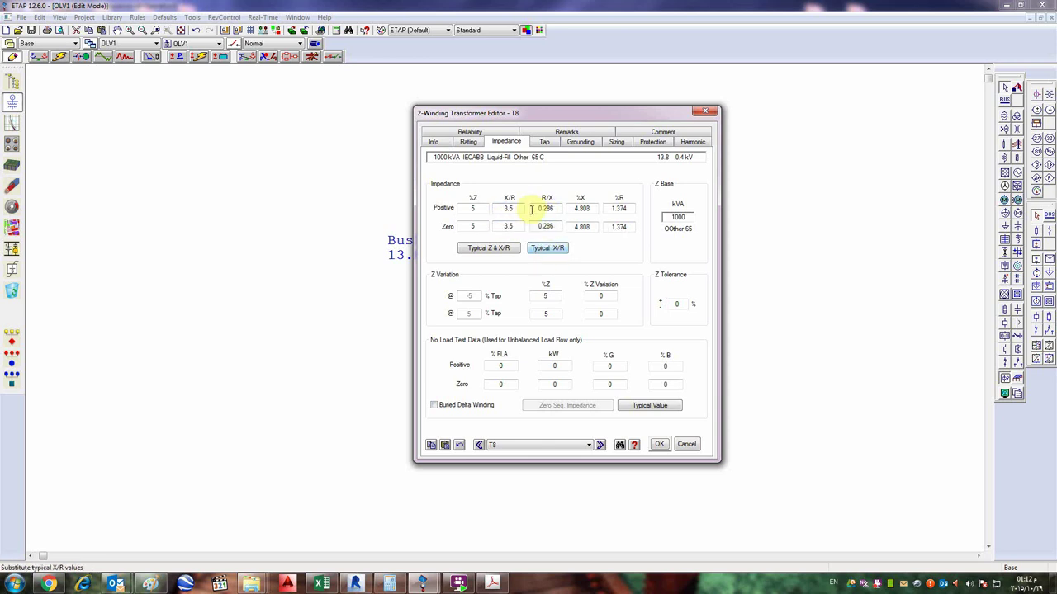
click(479, 254)
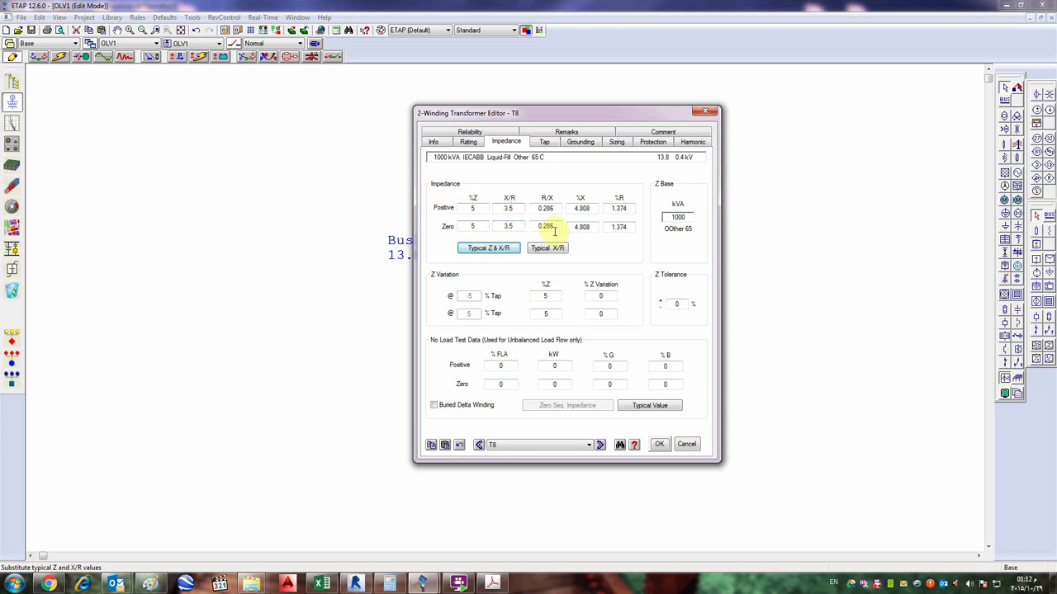
- Set positive and zero sequence %Z to 7 with typical X/R 3.5, then view the tap settings
double_click(481, 208)
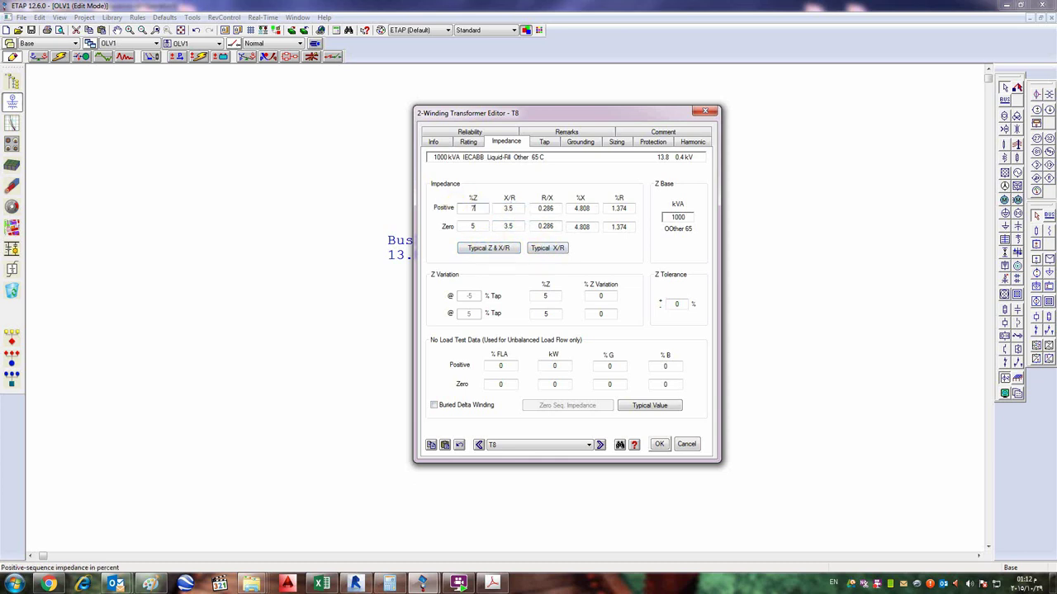
text(7)
double_click(463, 226)
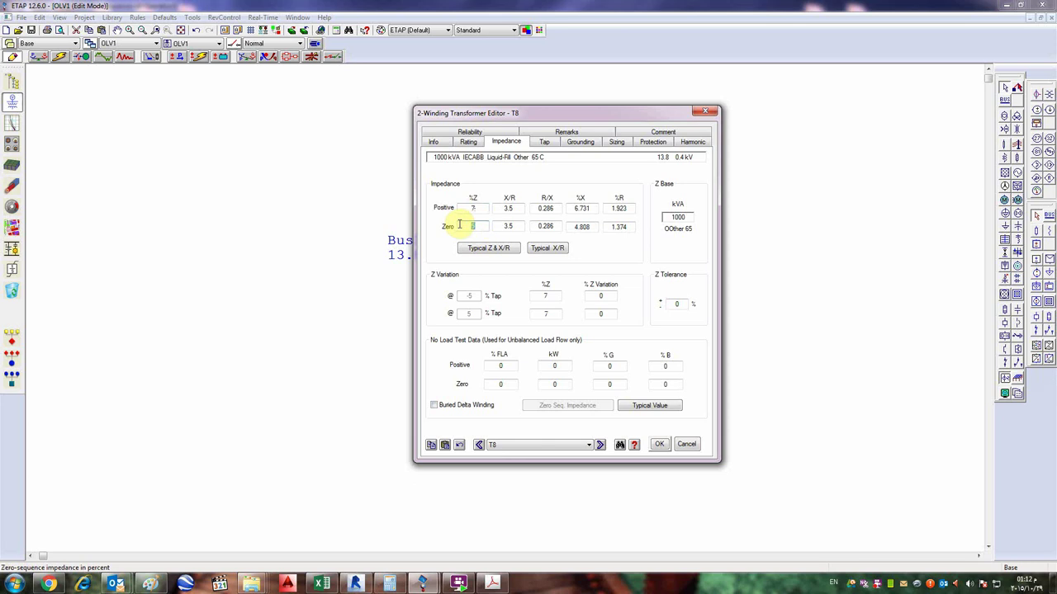
text(7)
double_click(508, 208)
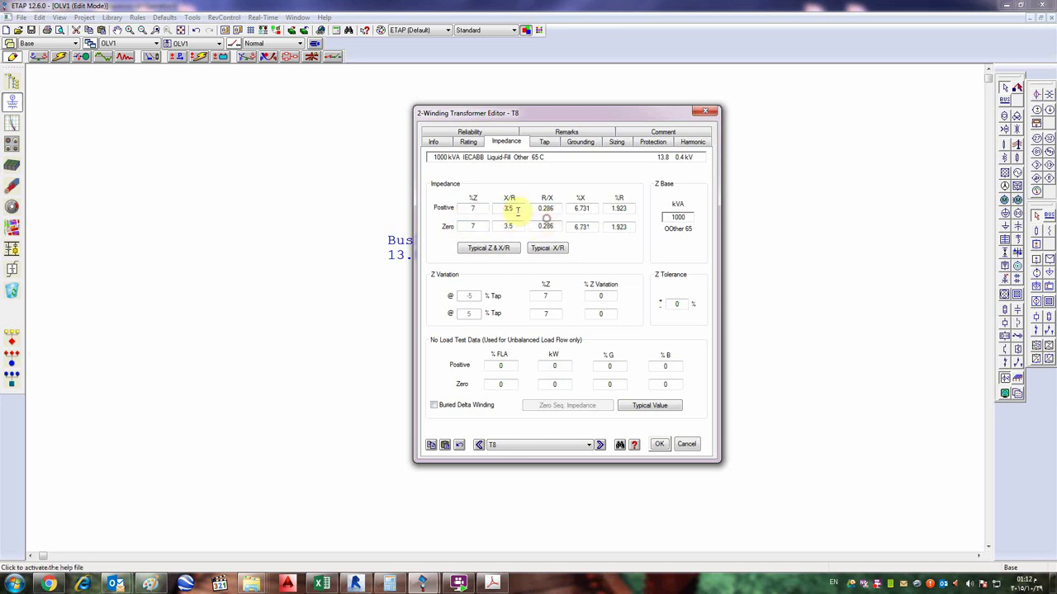
click(552, 248)
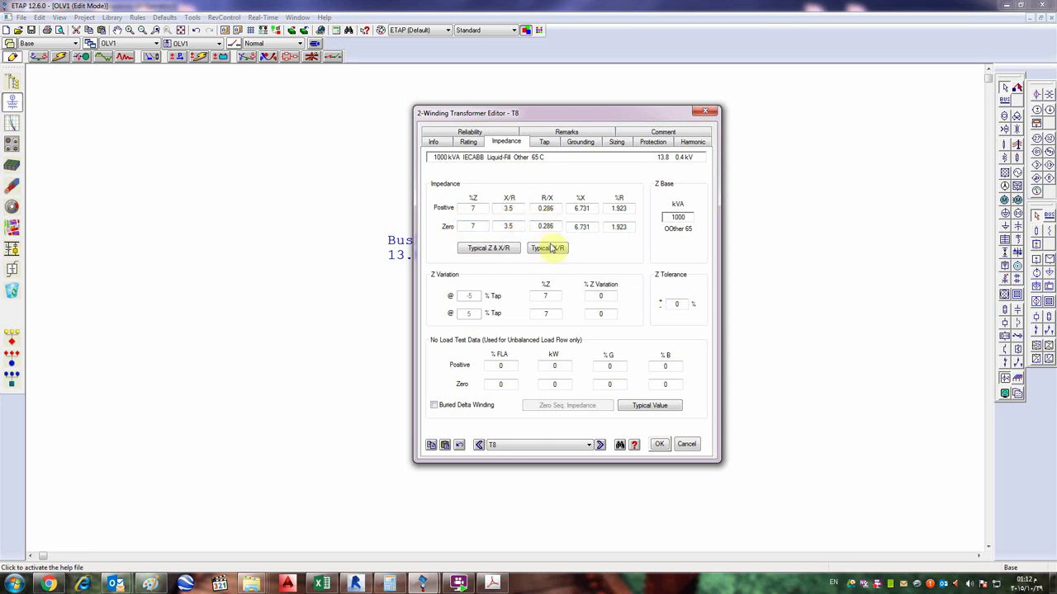
click(552, 248)
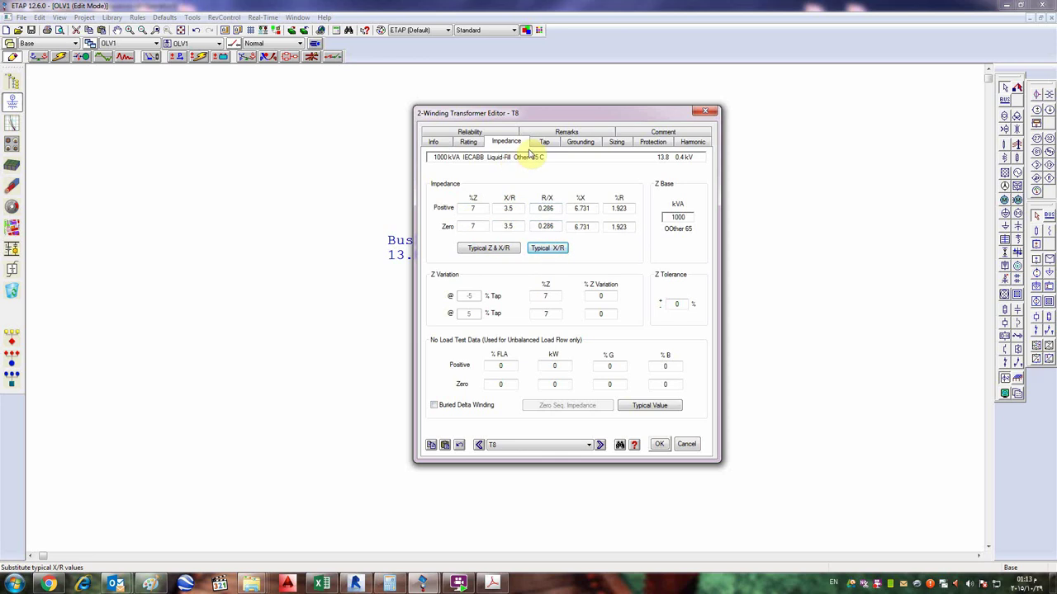
click(543, 142)
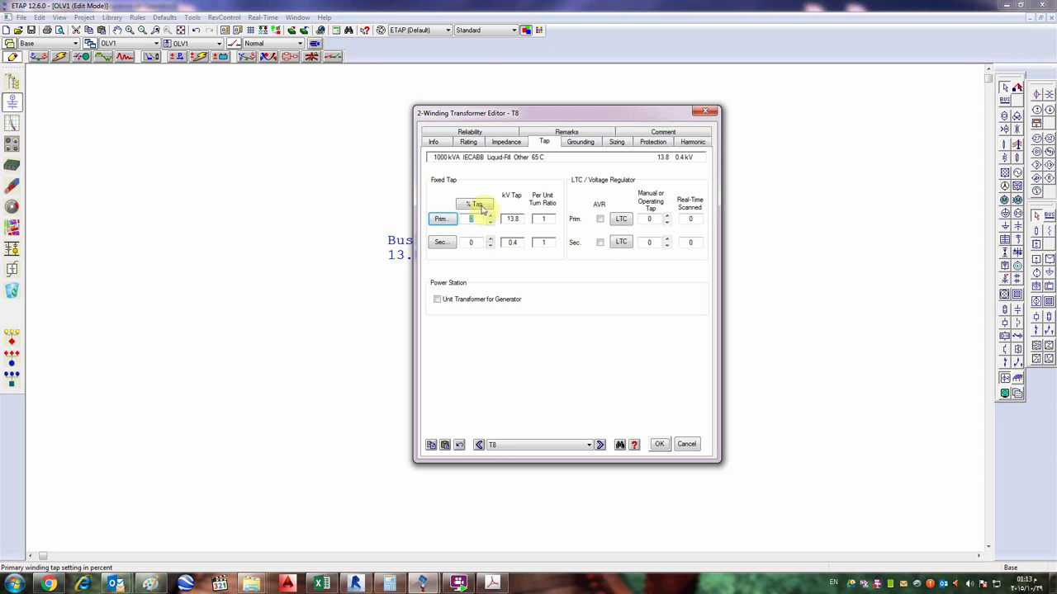
- Enter a 5 % secondary fixed tap for transformer T8
double_click(482, 220)
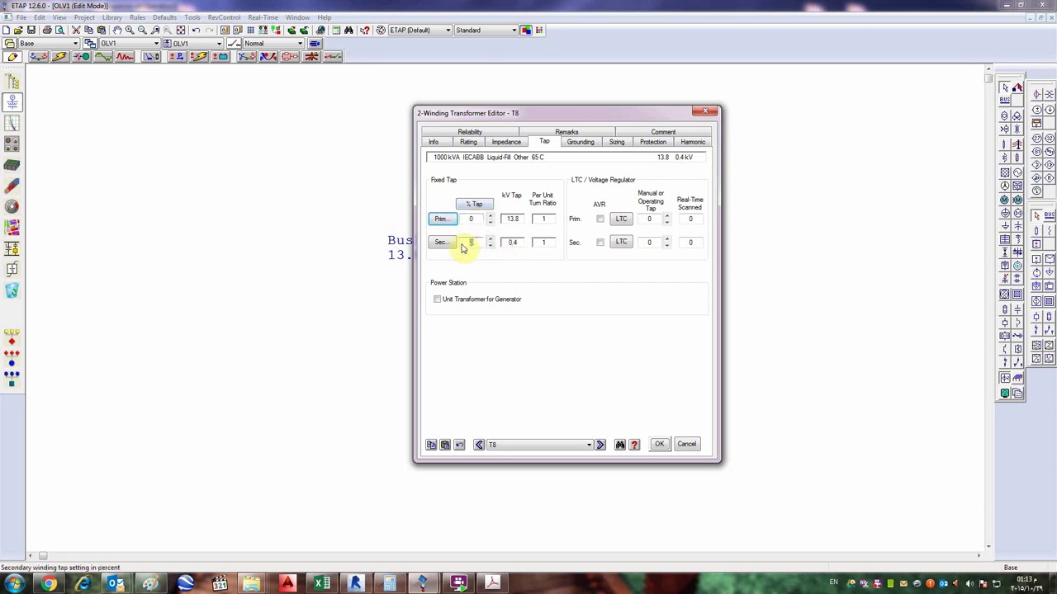
double_click(477, 243)
text(5)
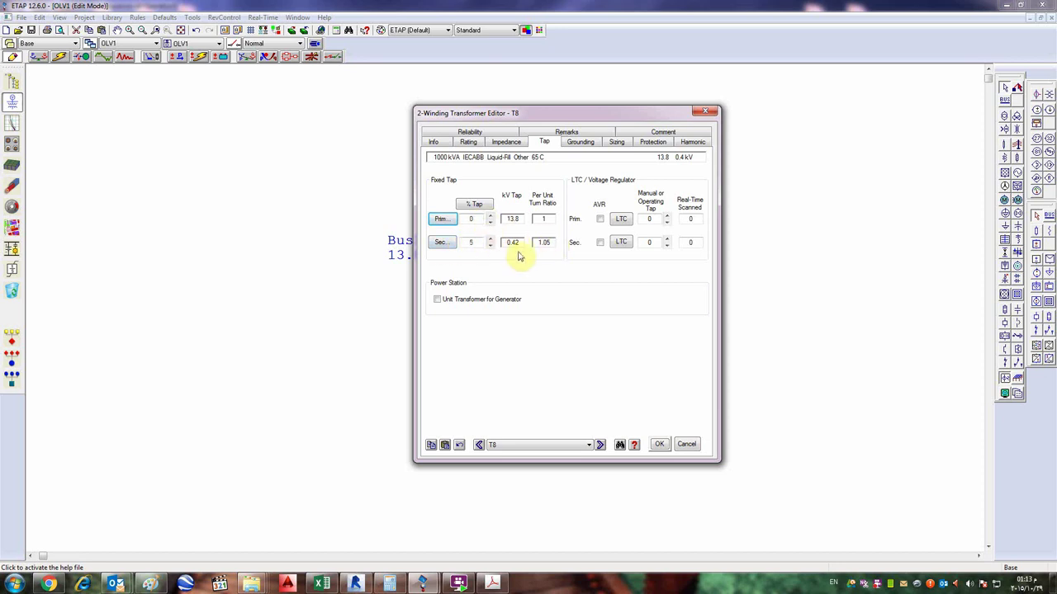
- Compute 400/1.05 in Calculator to verify the resulting 0.42 kV secondary tap
click(400, 585)
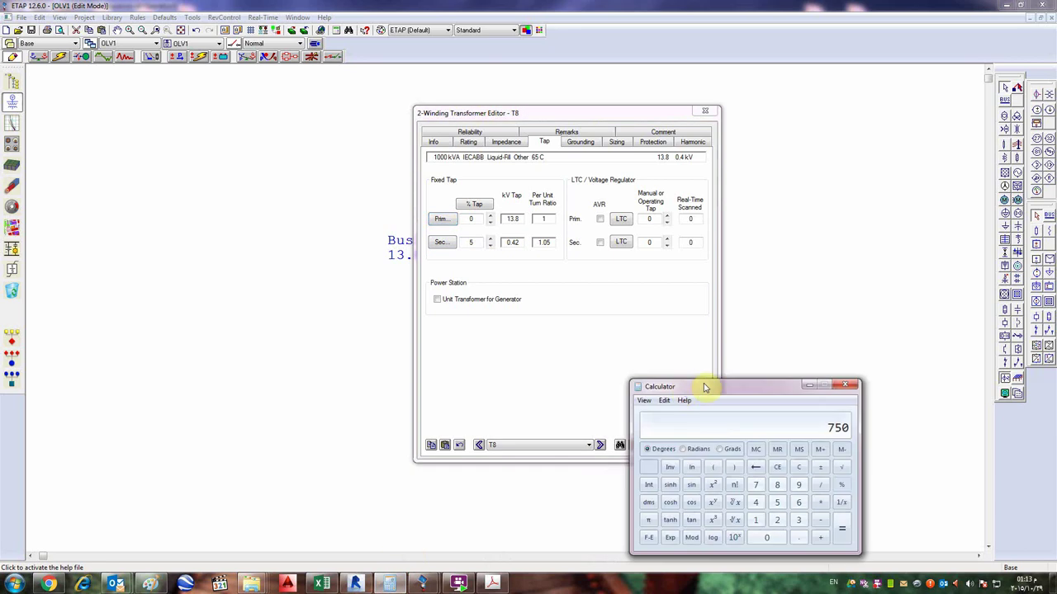
text(400/1.05)
key(Return)
click(809, 385)
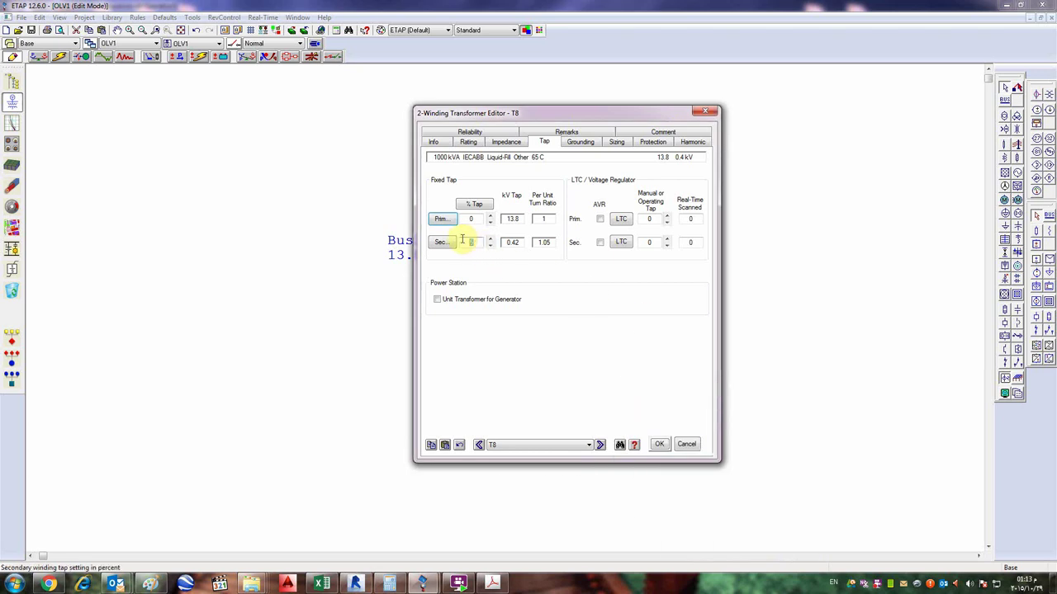
click(522, 242)
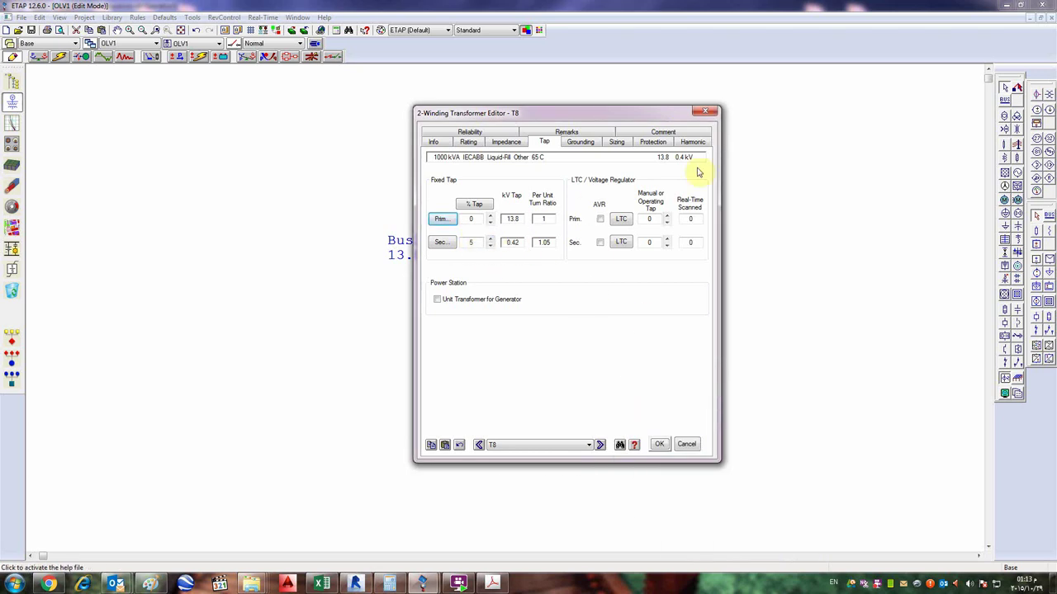
- Close the Transformer Editor with OK to return to the one-line diagram
click(710, 113)
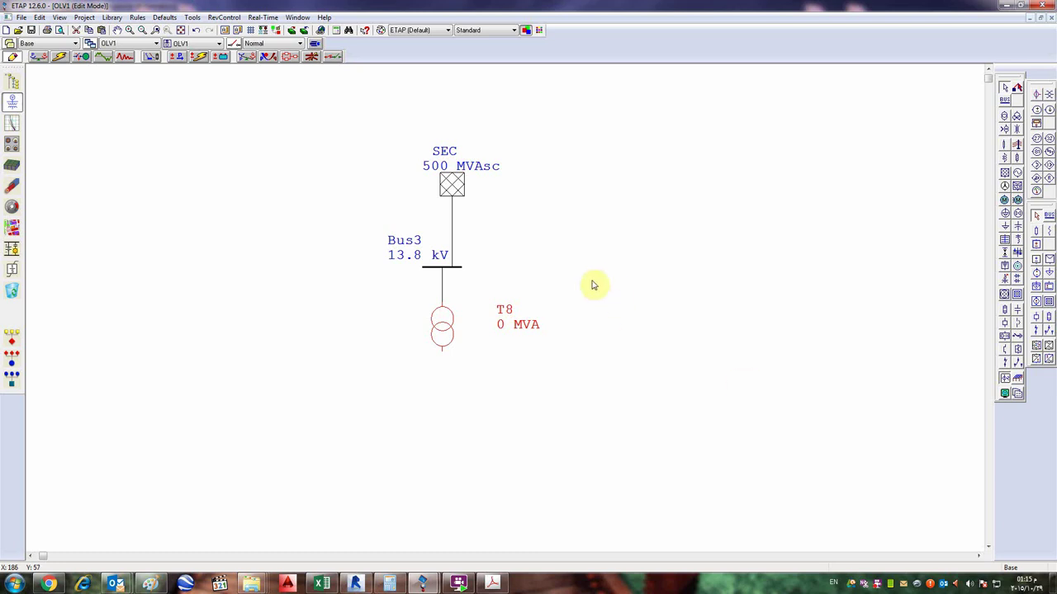
- Reopen T8's editor and rate it 13.8 kV primary and 0.4 kV secondary
click(511, 263)
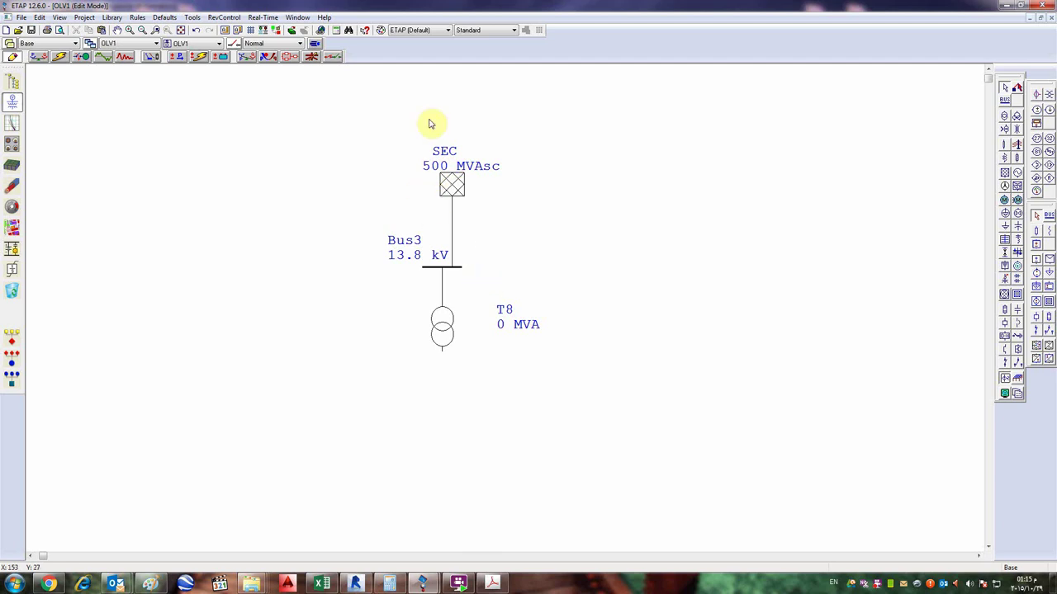
double_click(450, 328)
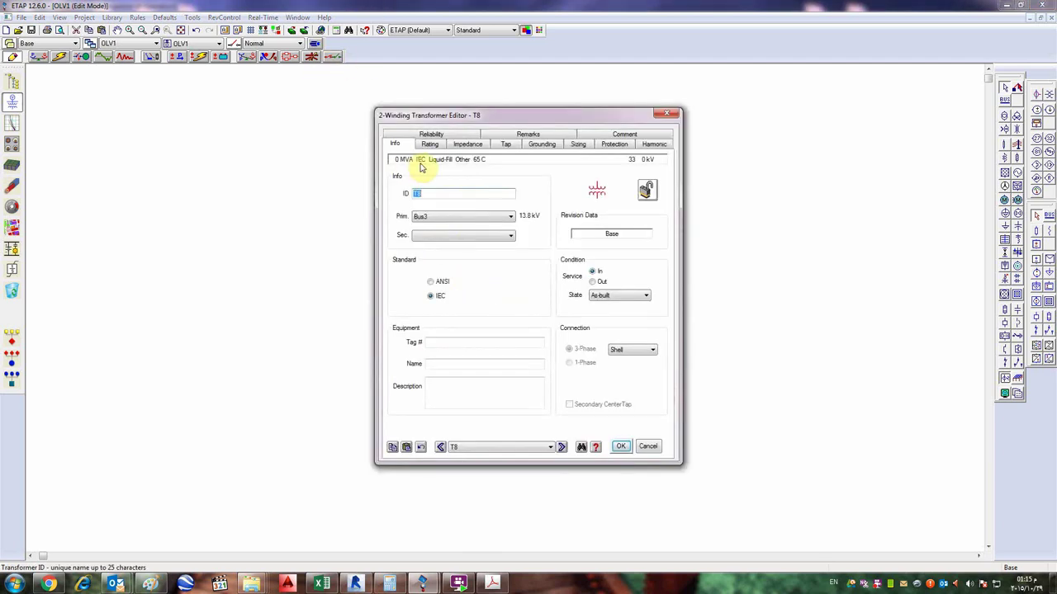
click(431, 193)
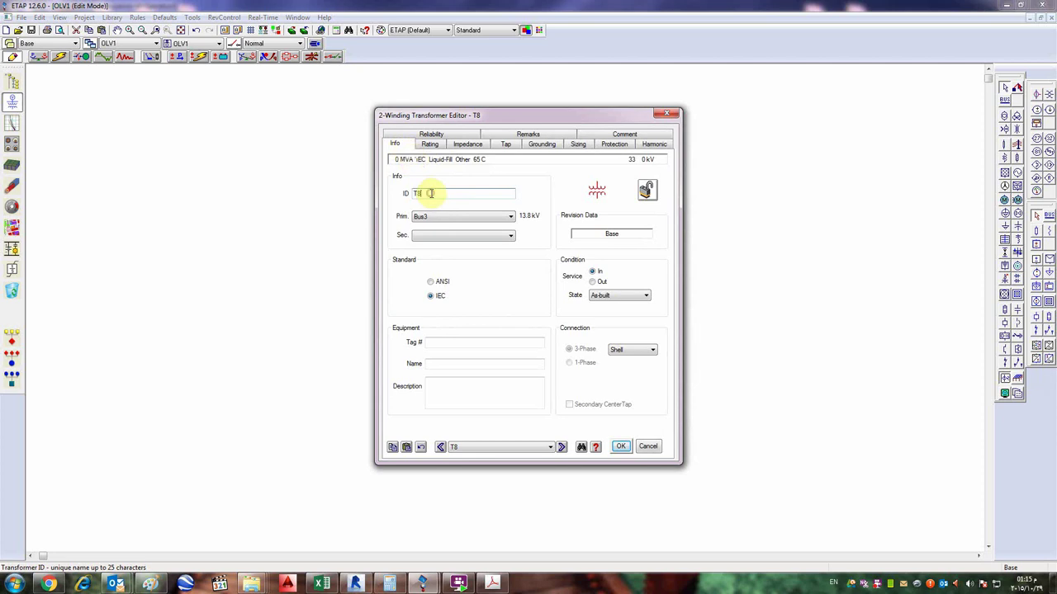
click(429, 144)
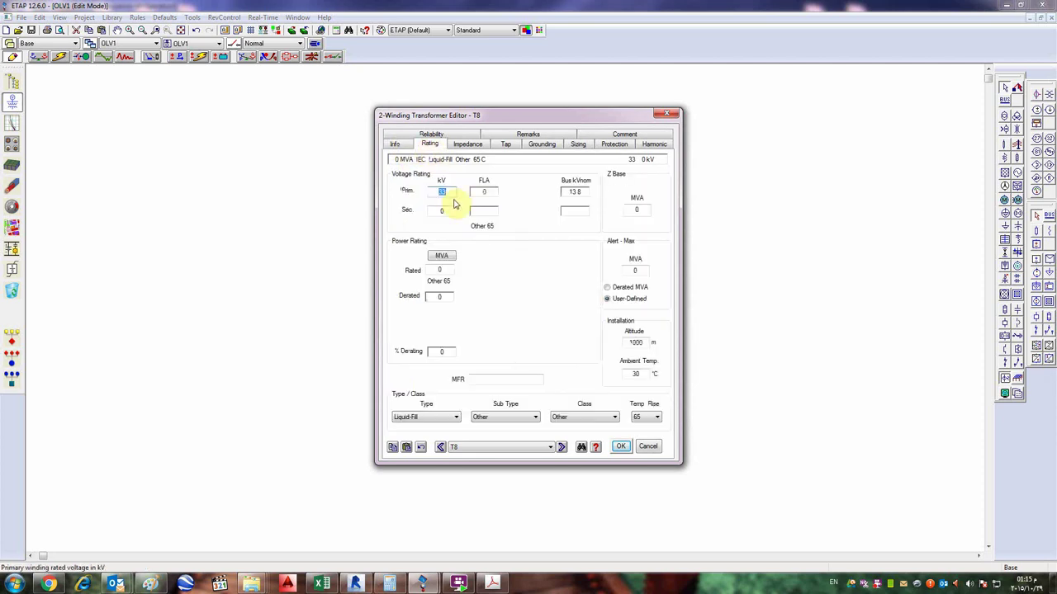
text(13.8)
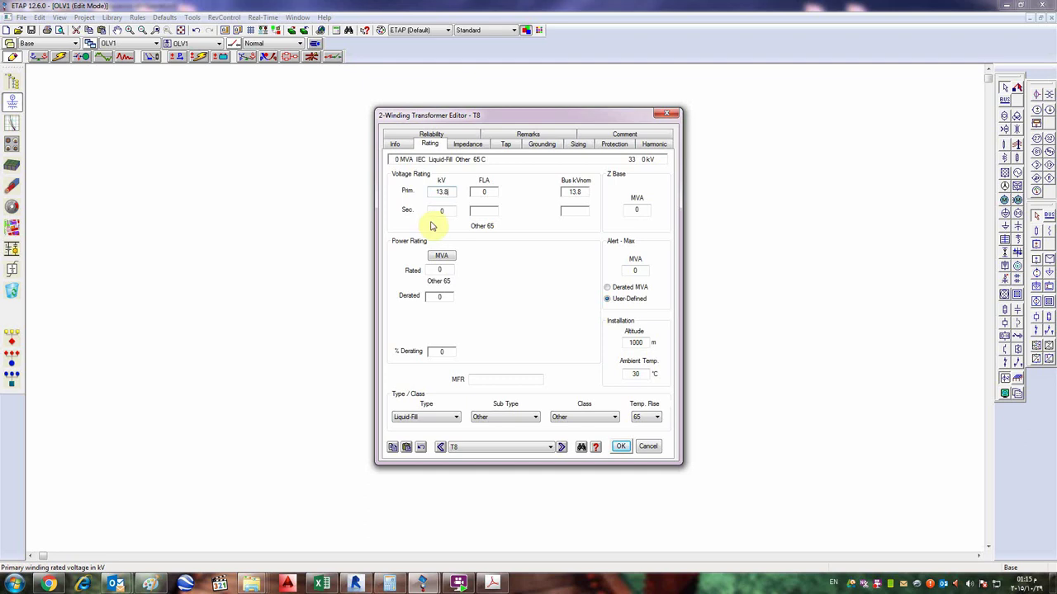
click(446, 211)
text(0.4)
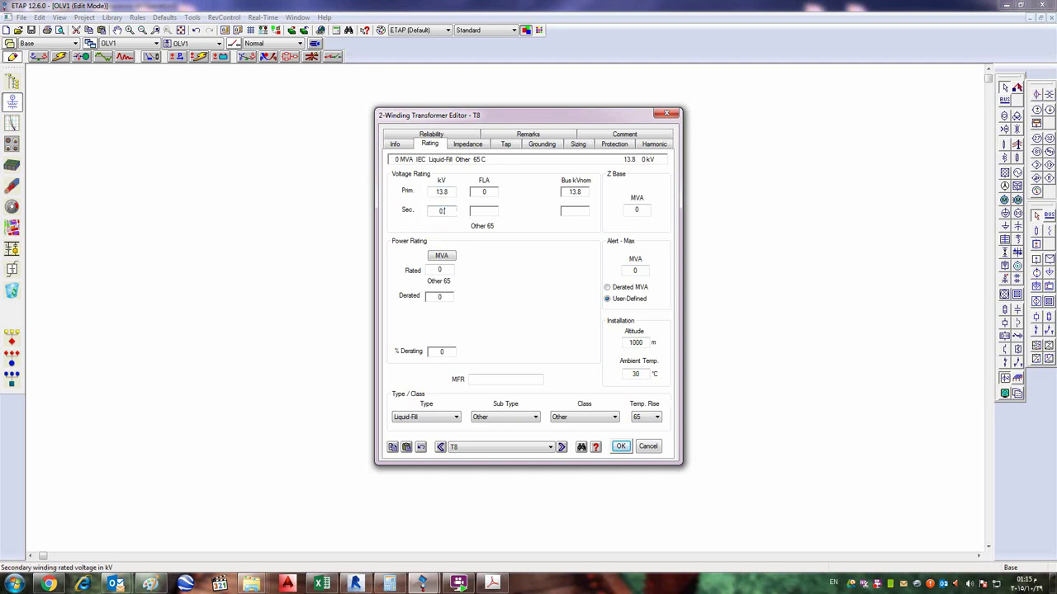
click(484, 212)
- Apply typical Z and X/R, review the secondary tap, and inspect grounding with delta primary
click(467, 143)
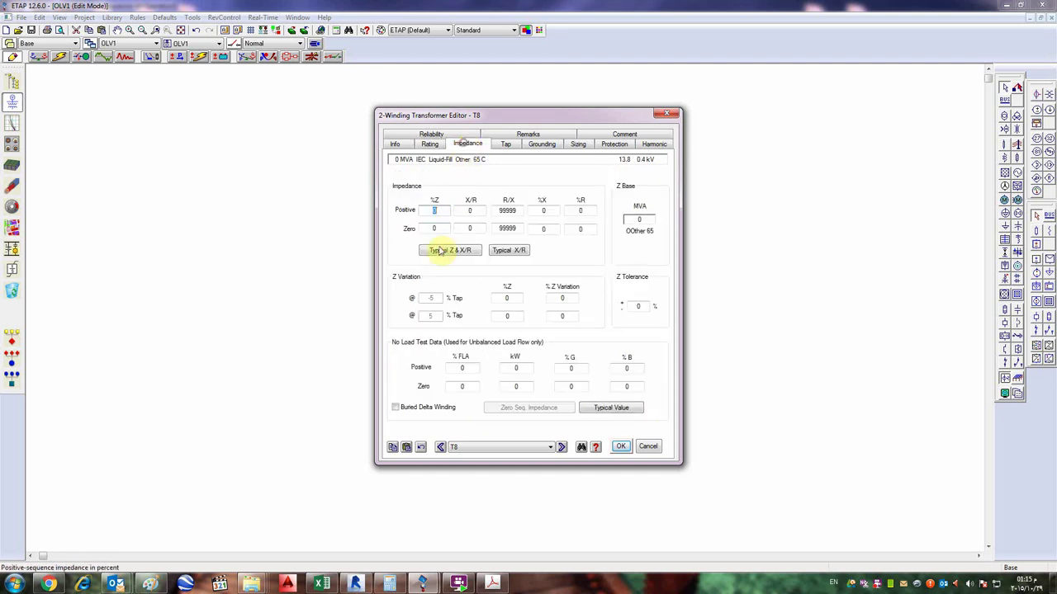
click(449, 250)
click(505, 143)
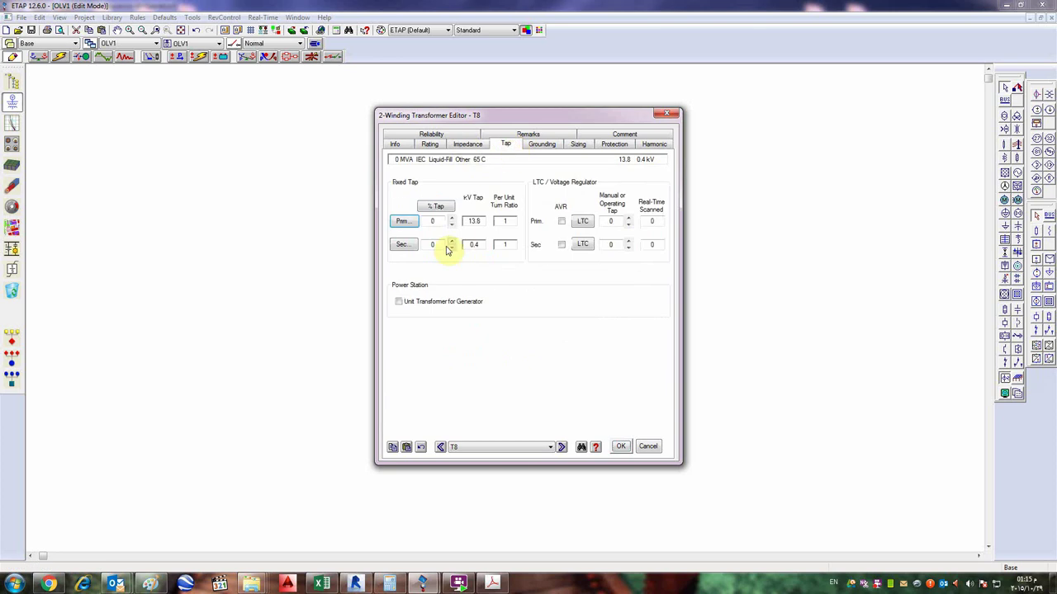
click(442, 244)
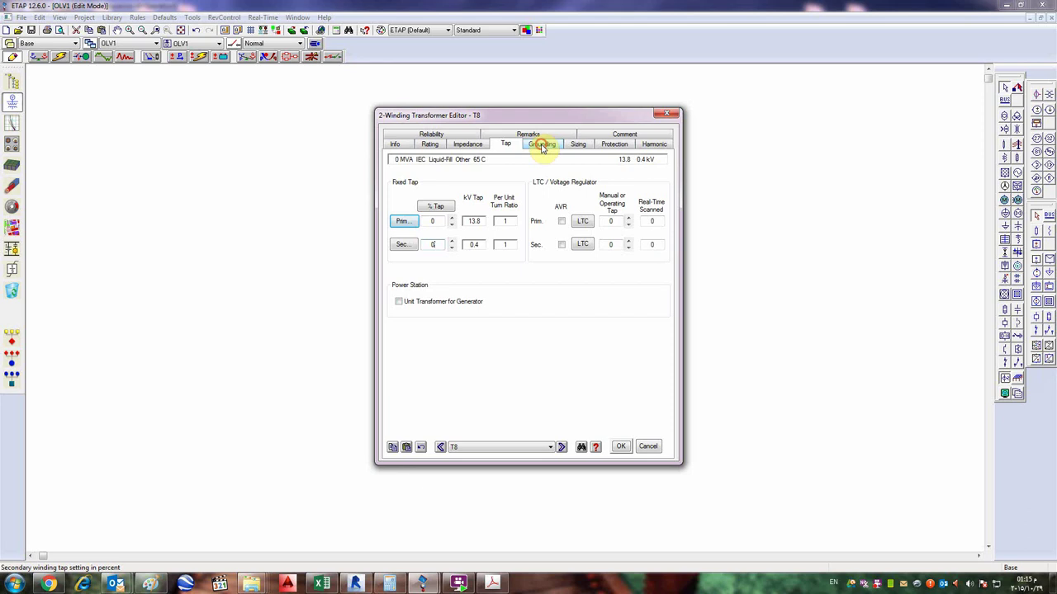
click(542, 144)
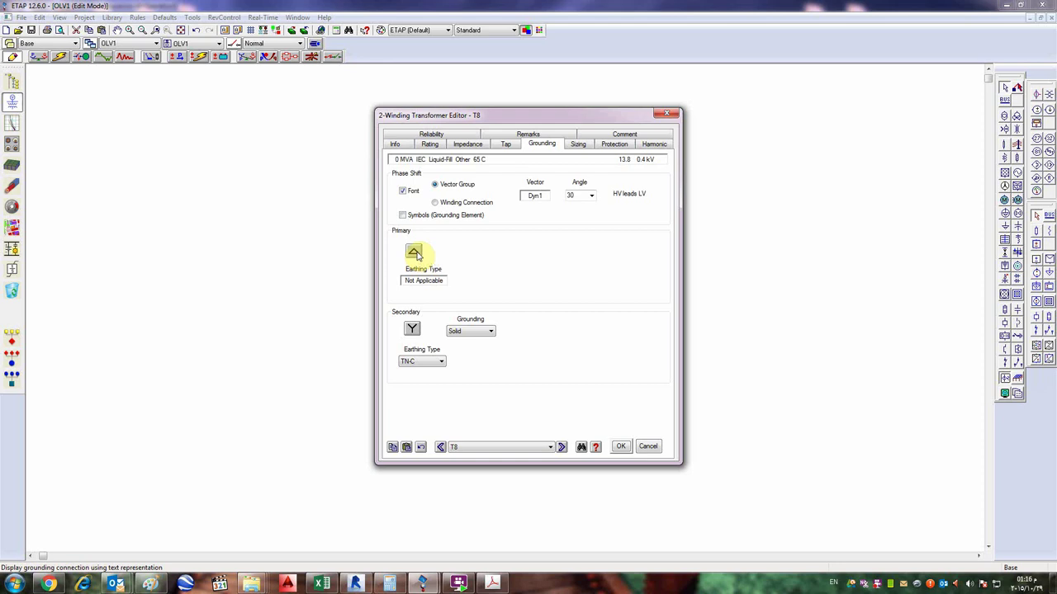
click(417, 255)
click(417, 255)
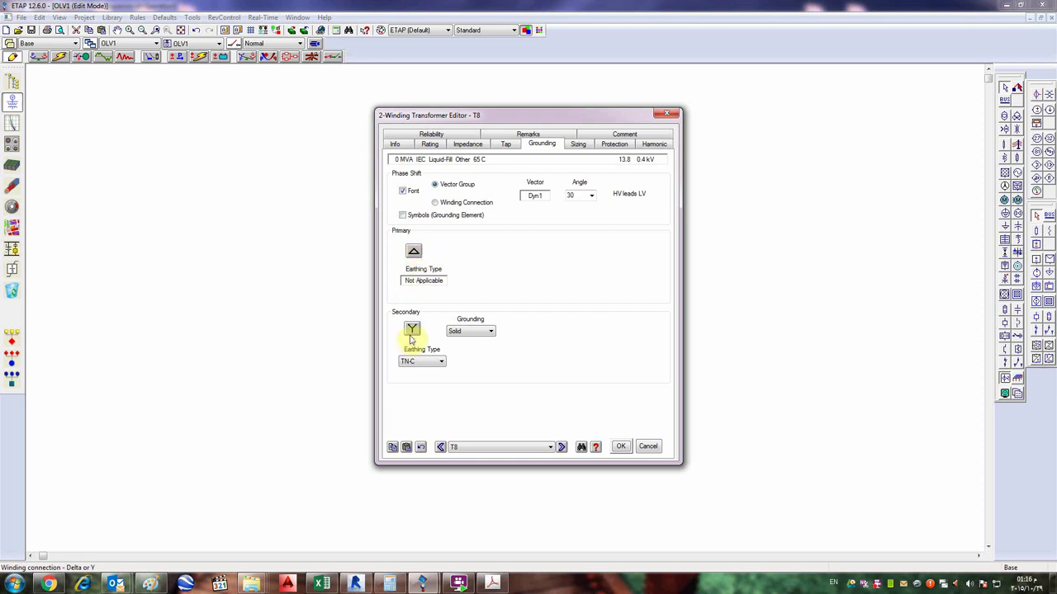
click(479, 332)
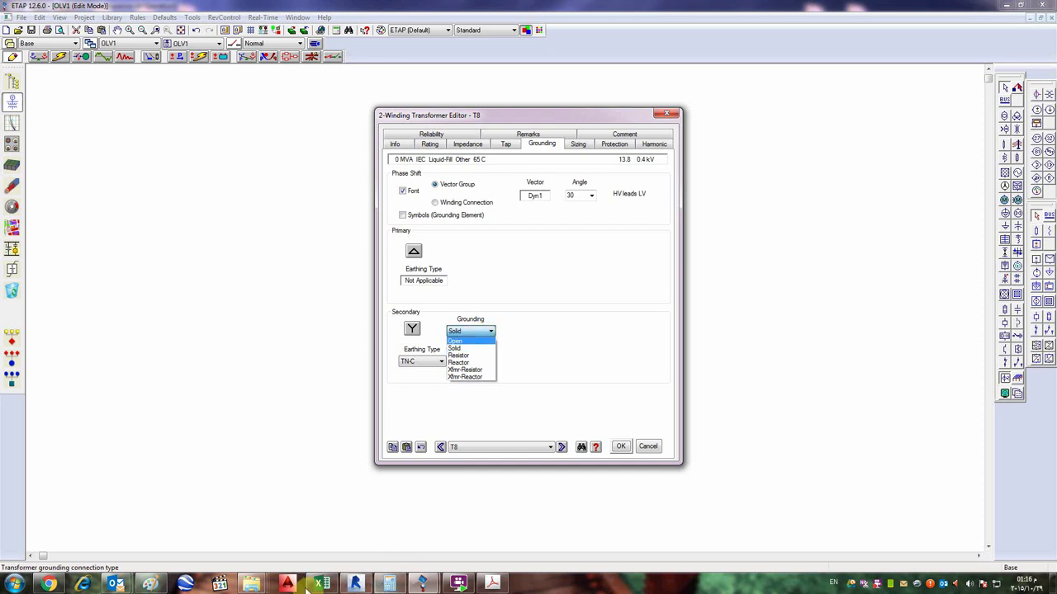
click(145, 584)
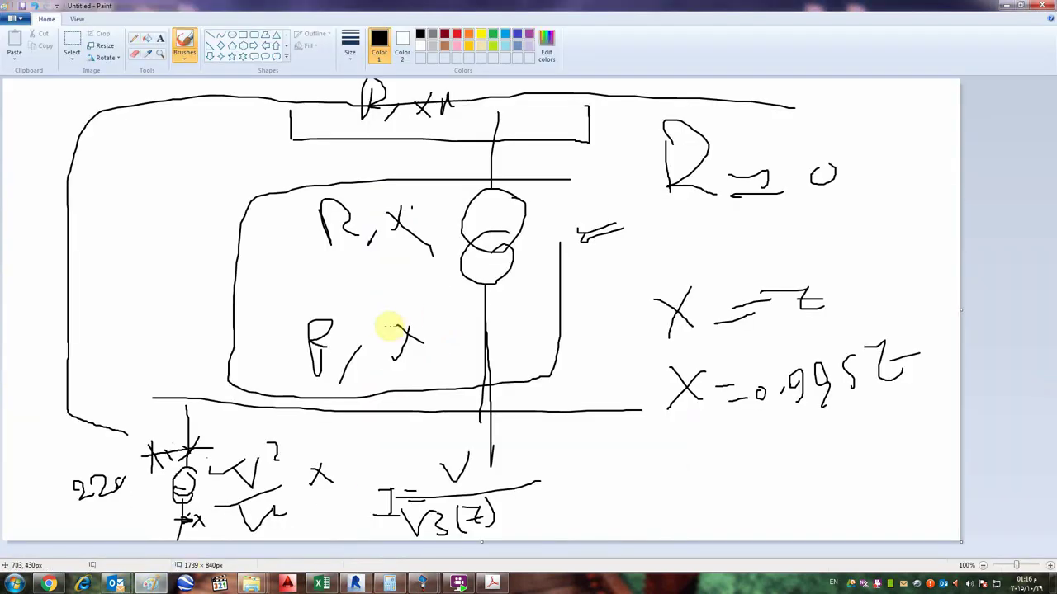
- Clear the old Paint sketch and draw a tall narrow oval near the top
key(ctrl+a)
key(Delete)
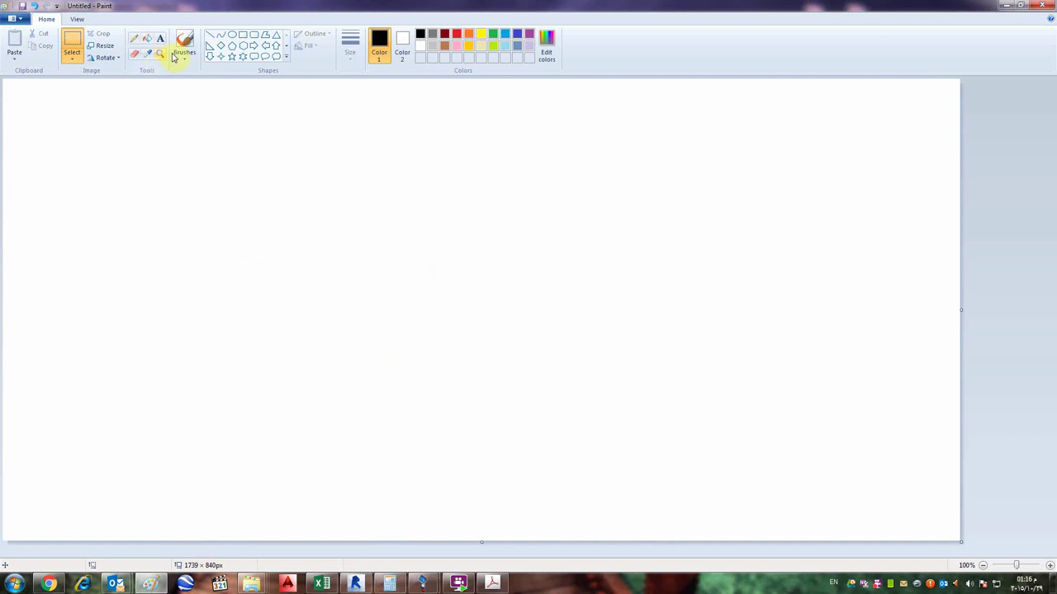
click(232, 35)
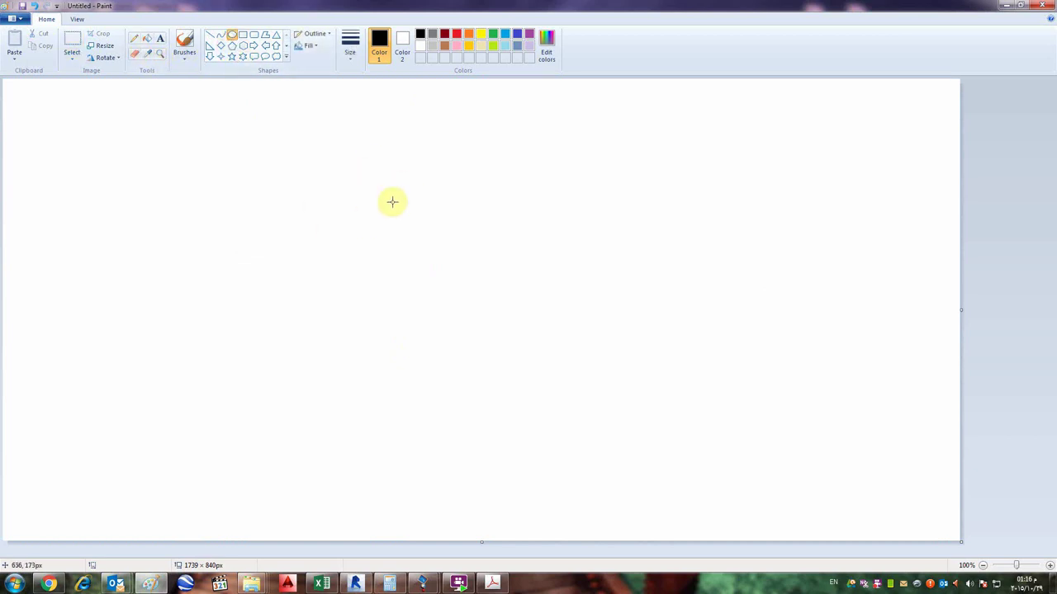
drag(395, 137, 398, 197)
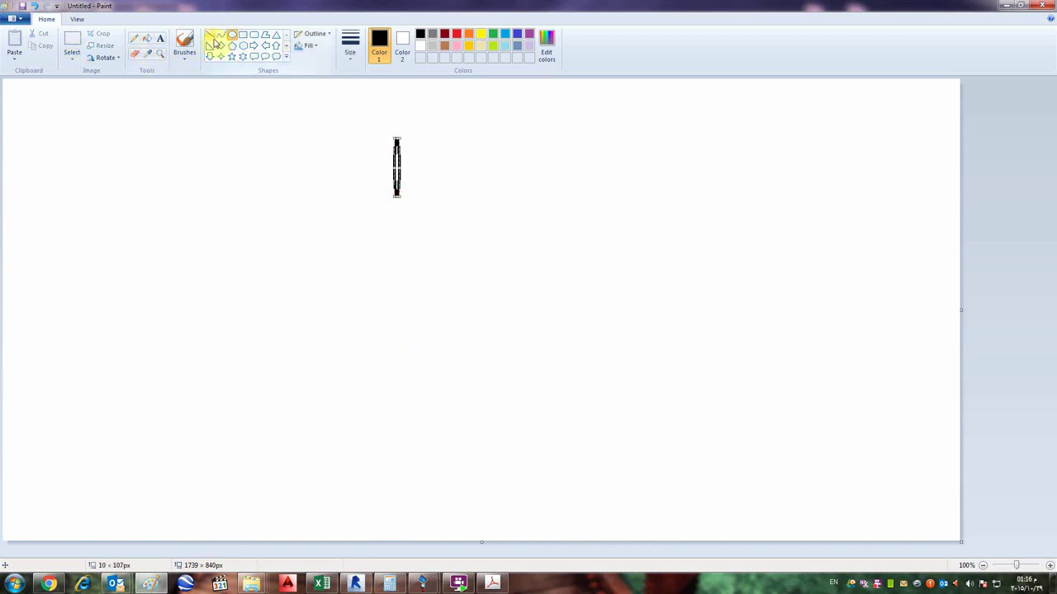
- Sketch freehand crossing lines, a zig-zag, a dash and an M-shaped stroke, then minimize Paint
click(210, 35)
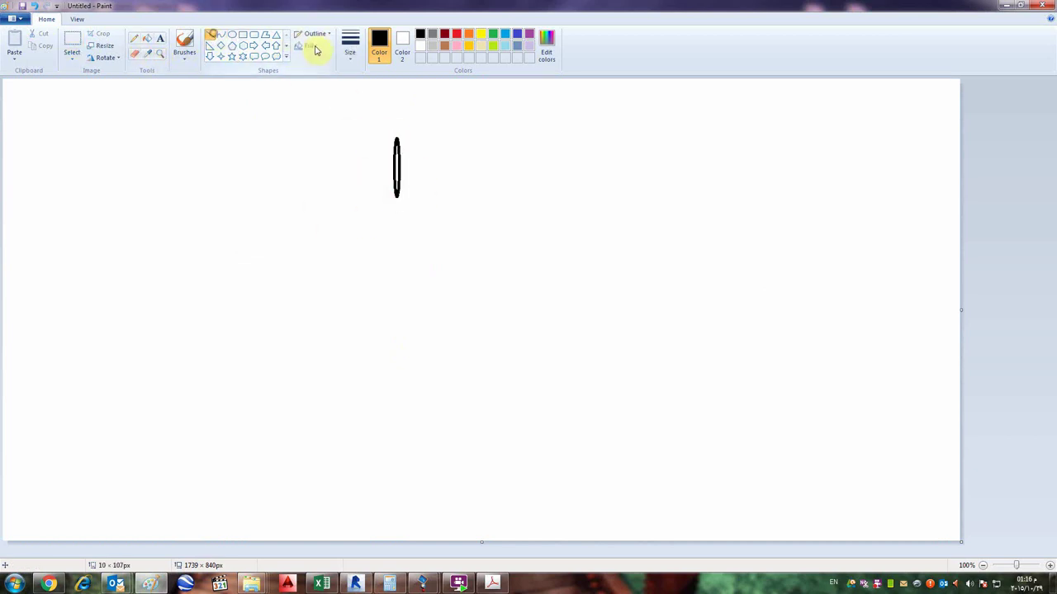
click(184, 51)
click(227, 75)
mouse_move(516, 121)
mouse_down()
mouse_move(623, 318)
mouse_move(512, 278)
mouse_move(504, 290)
mouse_move(339, 227)
mouse_move(324, 330)
mouse_up()
drag(257, 341, 260, 361)
drag(296, 372, 275, 382)
mouse_move(412, 258)
mouse_down()
mouse_move(416, 227)
mouse_move(451, 256)
mouse_up()
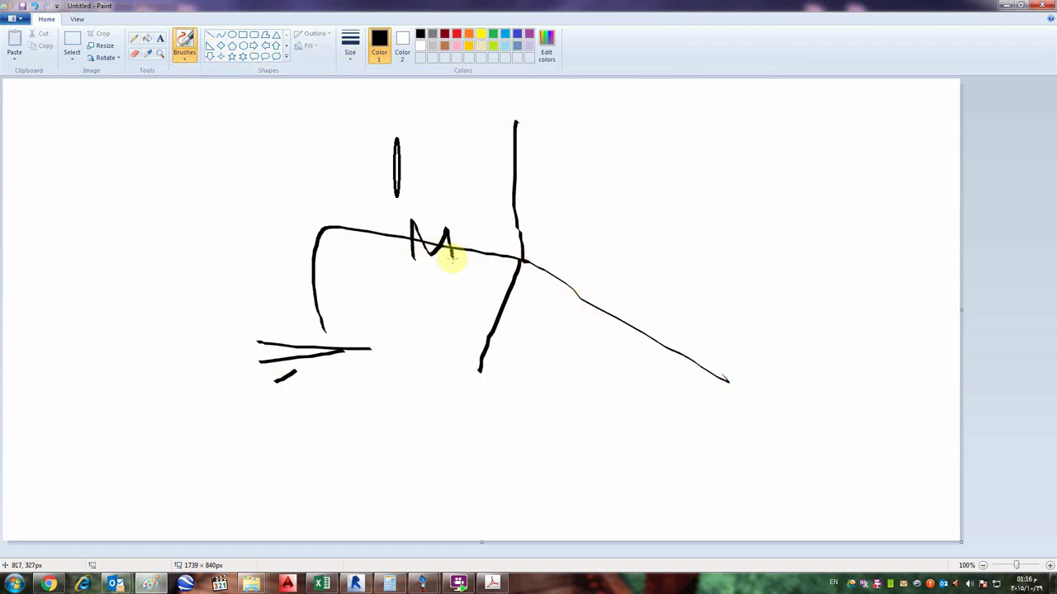
click(1006, 5)
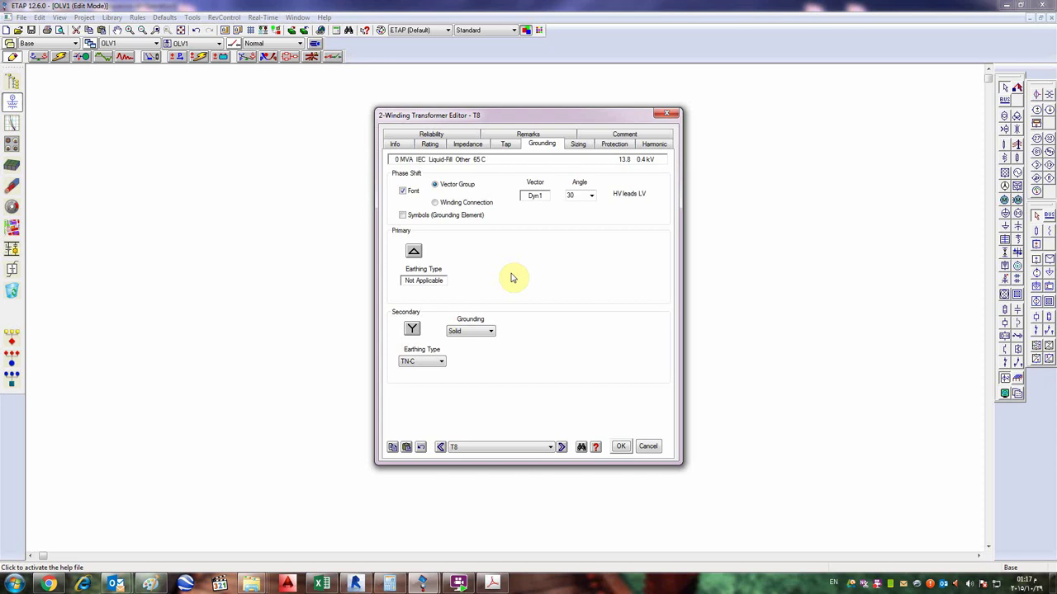
- Keep Solid secondary grounding and change T8's earthing type from TN-C to TN-S
click(475, 331)
click(462, 348)
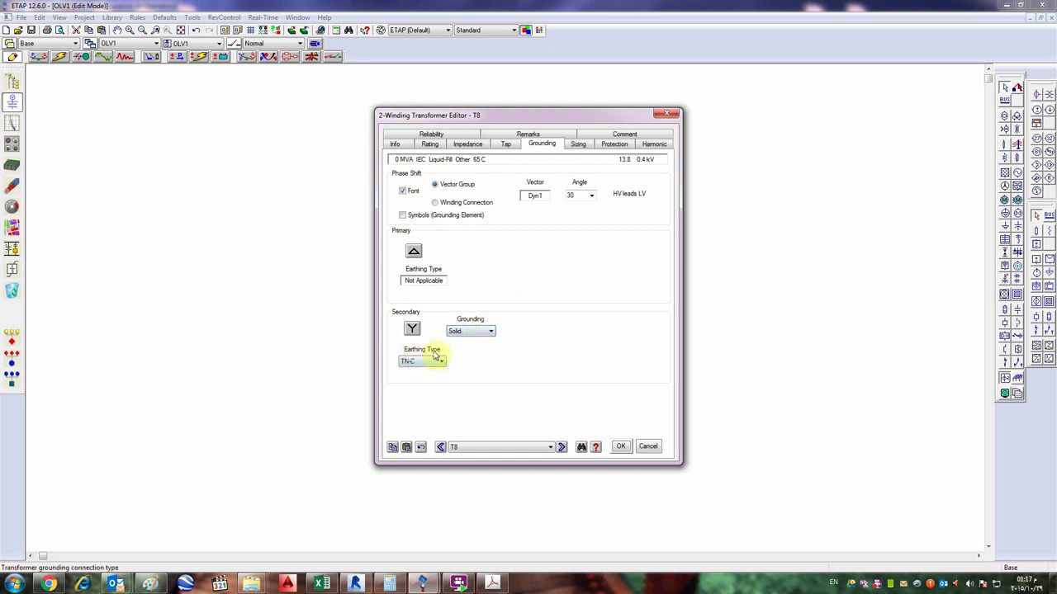
click(423, 363)
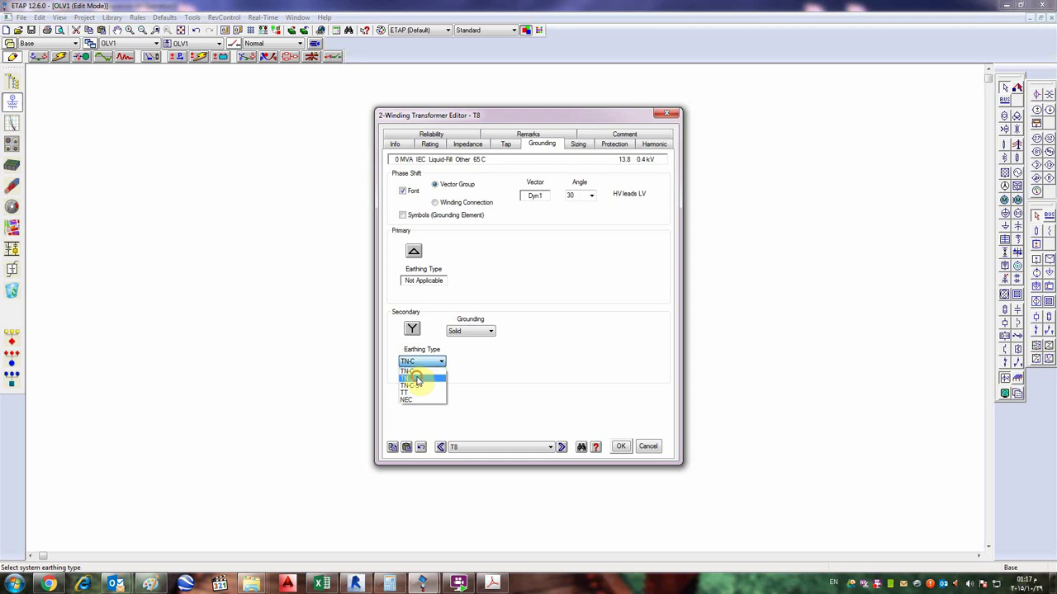
click(415, 379)
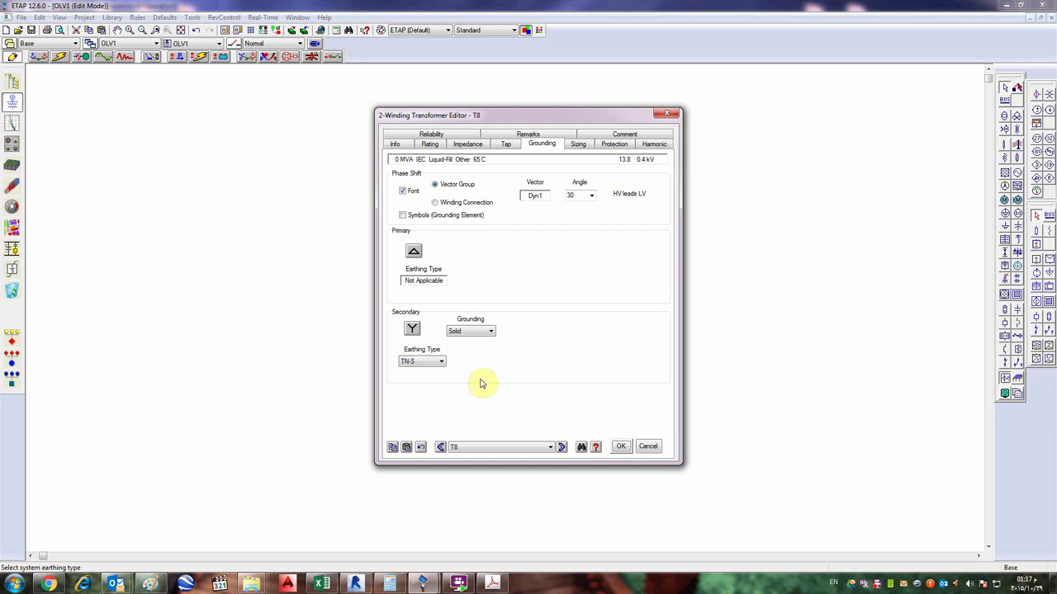
mouse_move(456, 582)
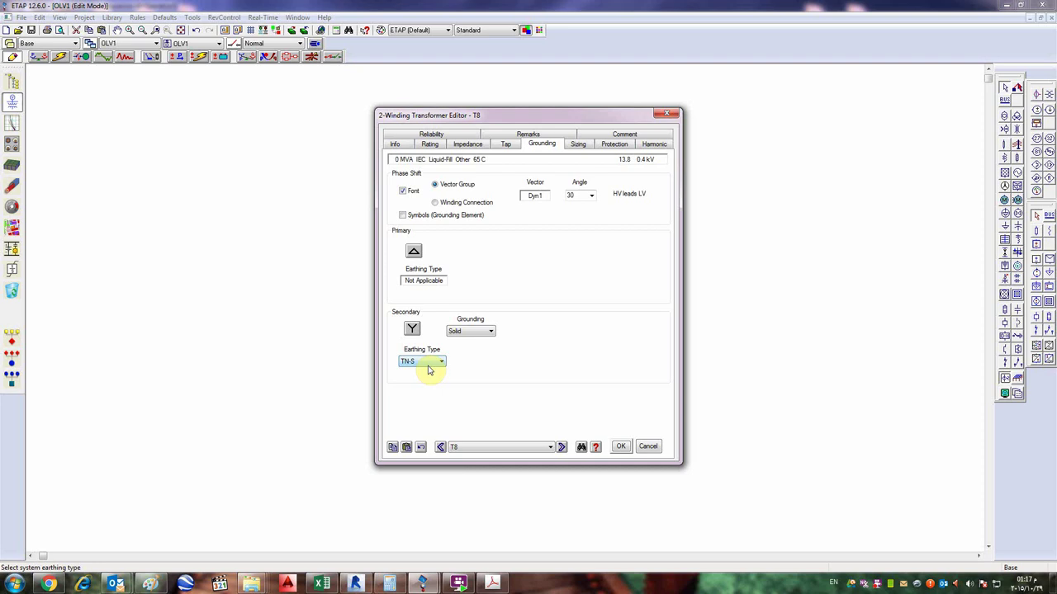
click(438, 363)
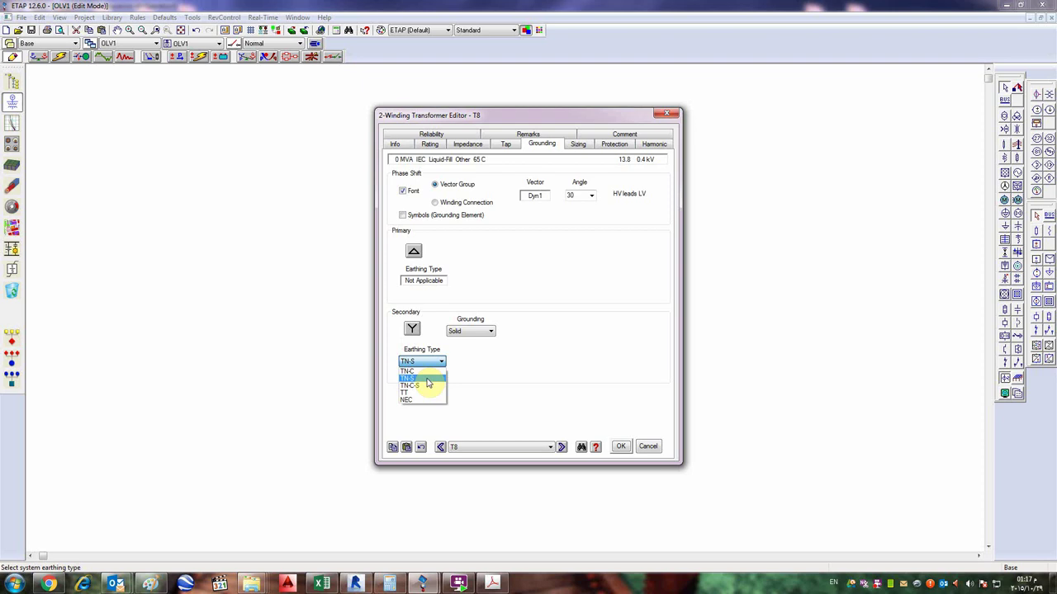
click(427, 378)
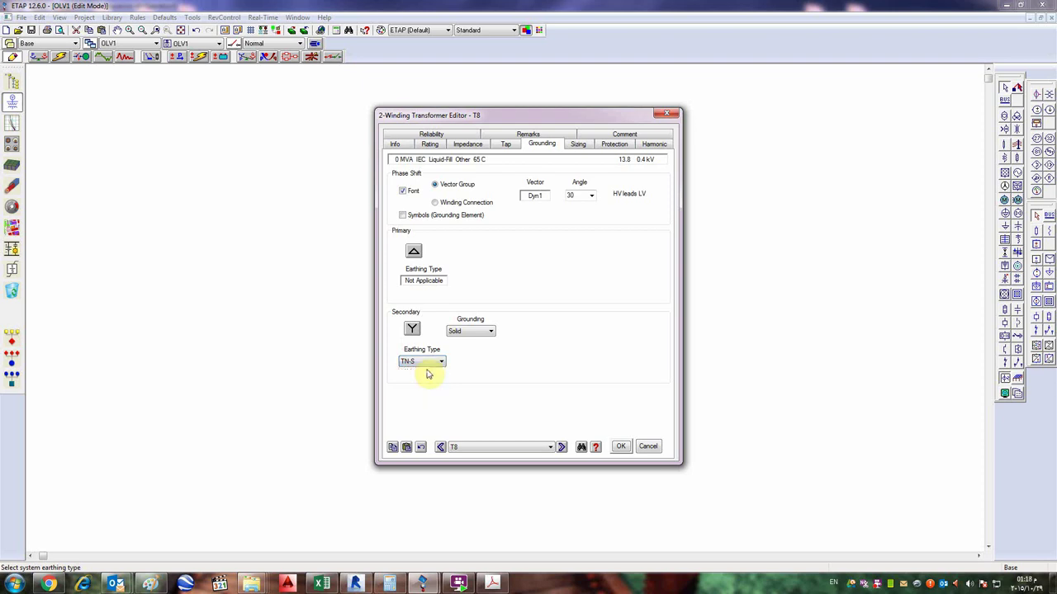
click(426, 364)
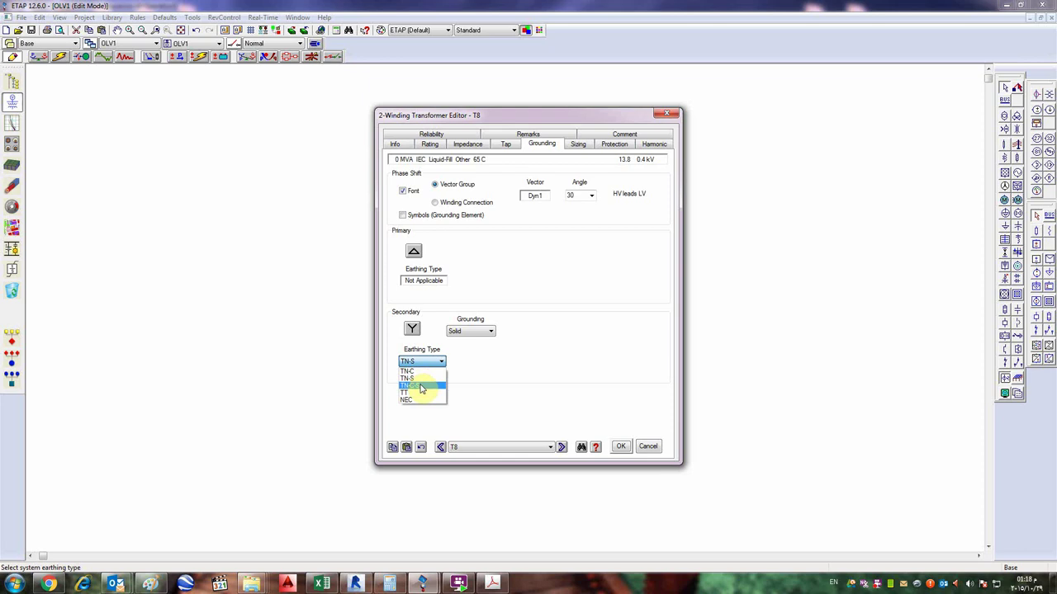
click(438, 362)
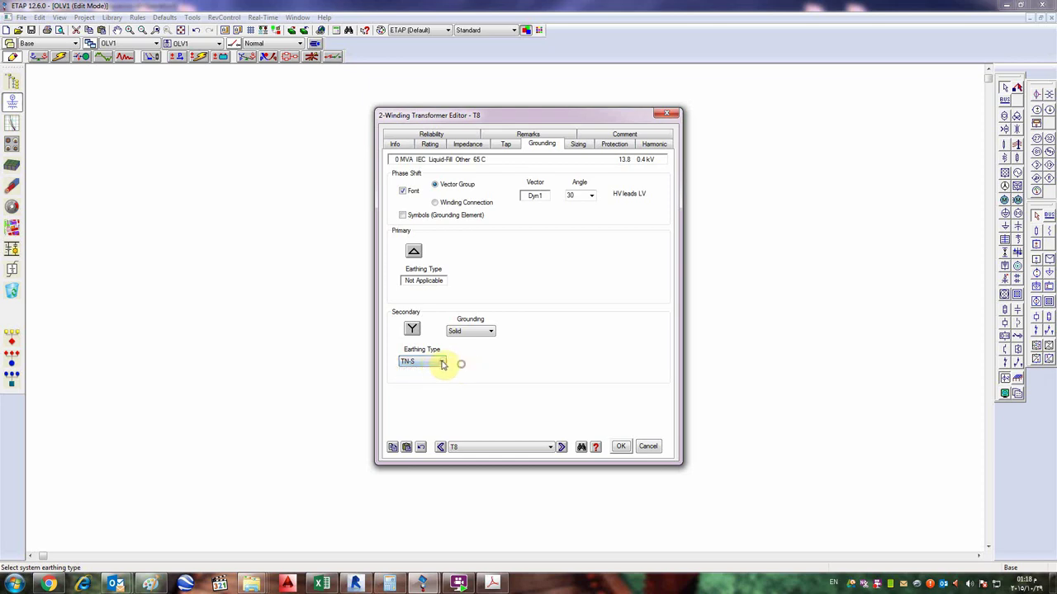
click(437, 362)
click(429, 363)
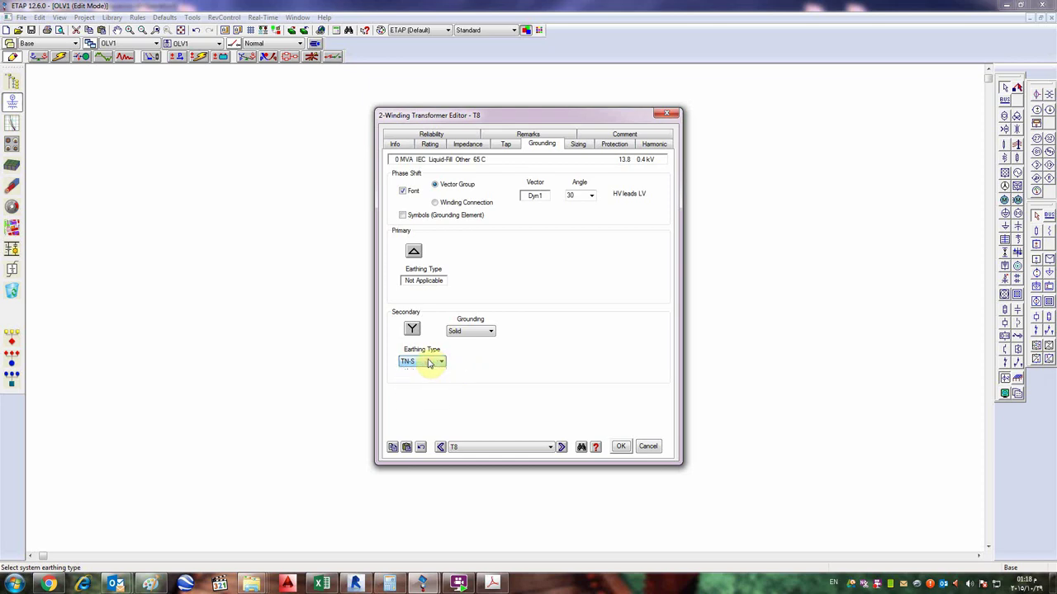
click(514, 371)
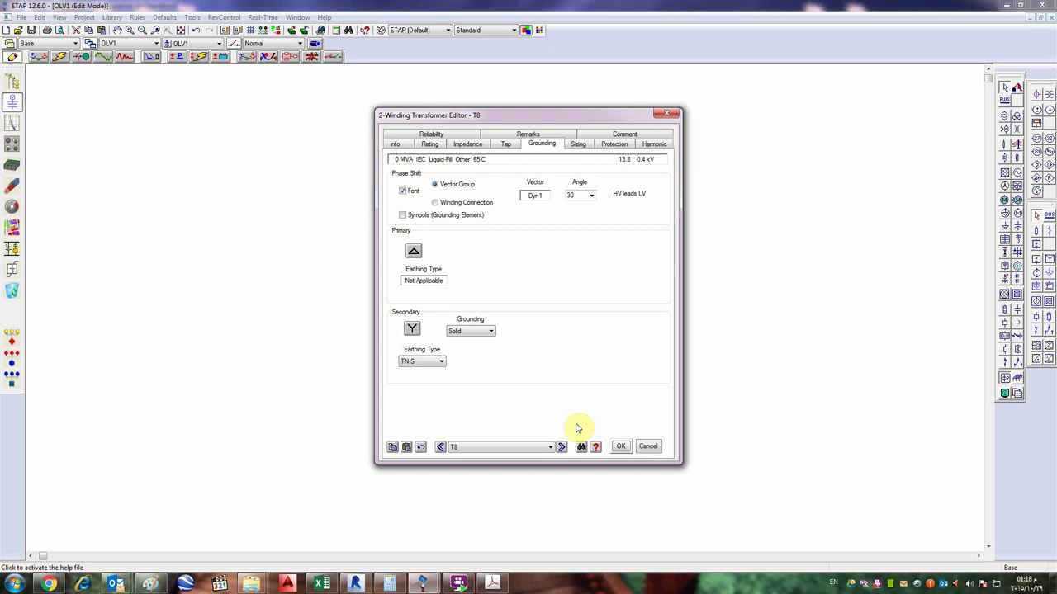
- View T8's protection page, close and reopen the editor, and show its 13.8/0.4 kV Rating page
click(615, 144)
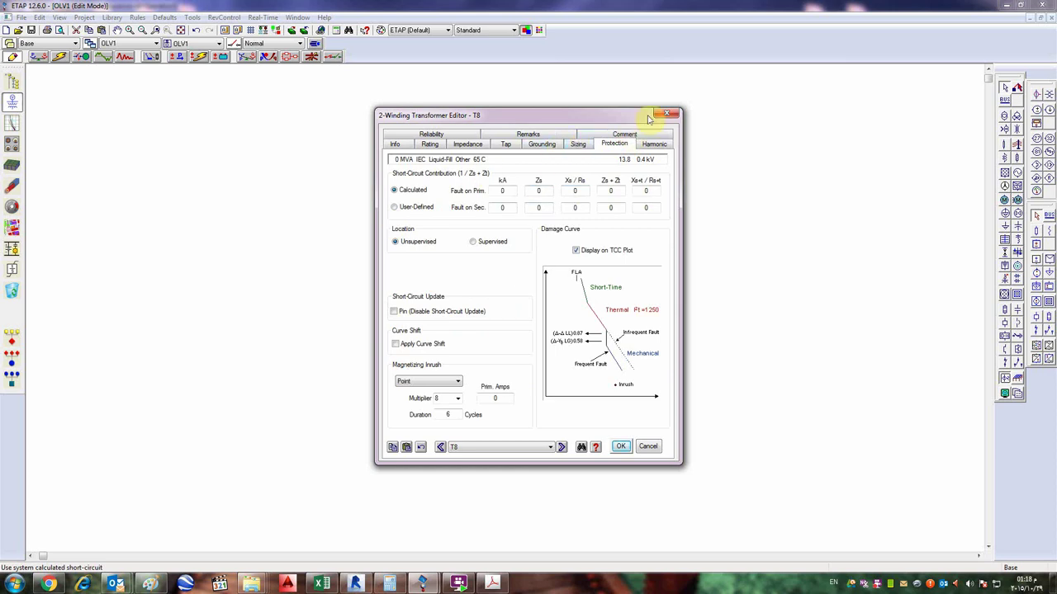
click(619, 446)
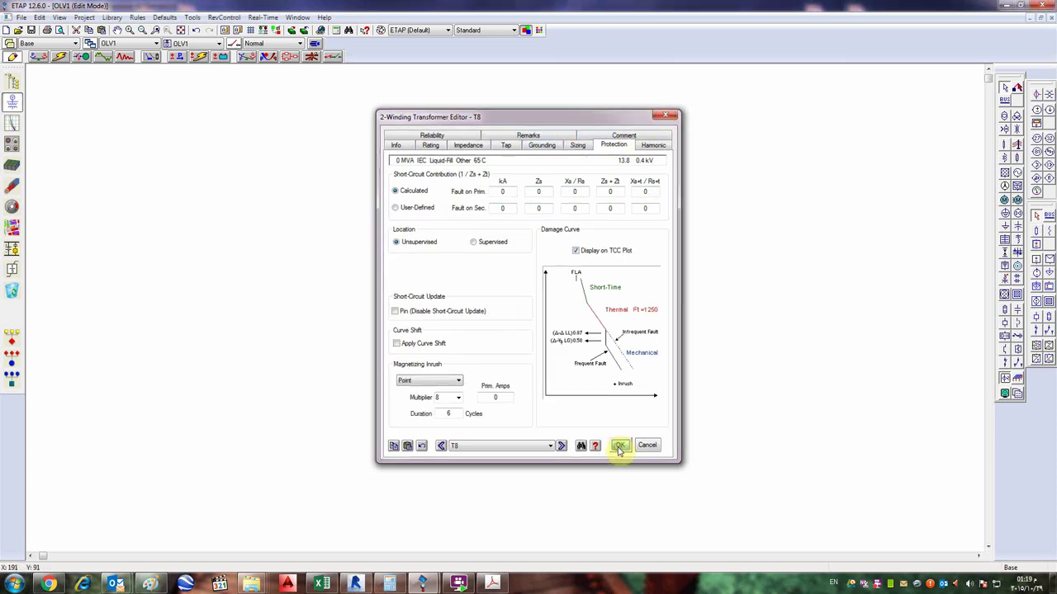
double_click(444, 330)
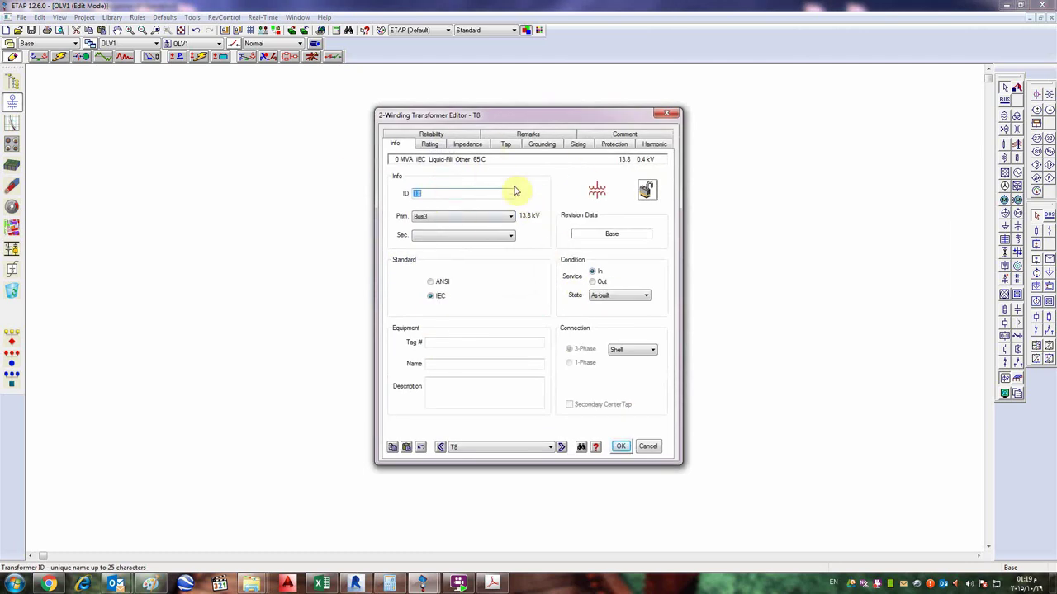
click(424, 145)
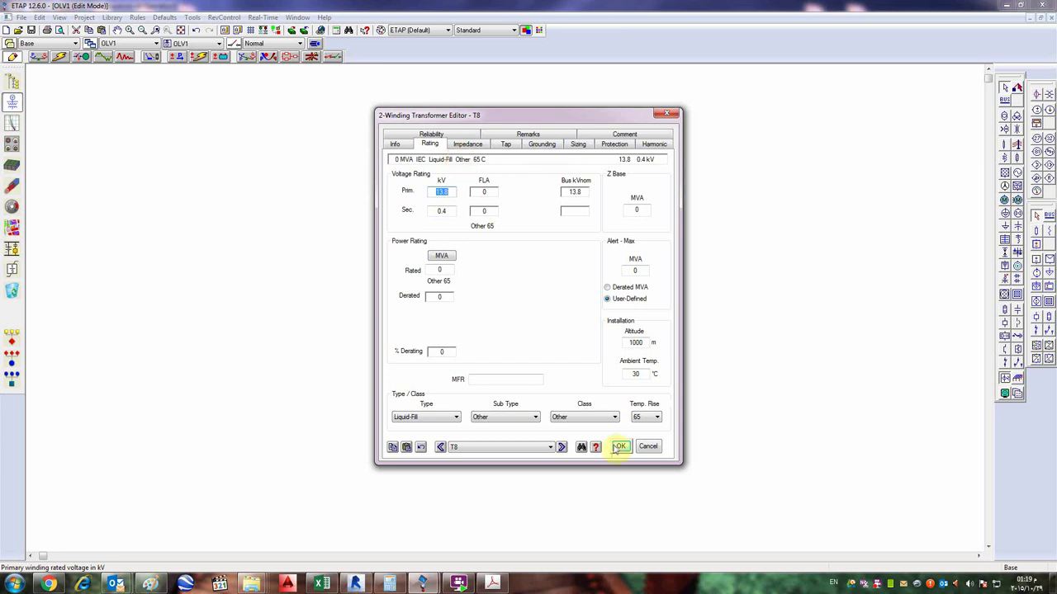
- Set T8's type to Liquid-Fill, subtype Mineral Oil and cooling class ONAN
click(525, 342)
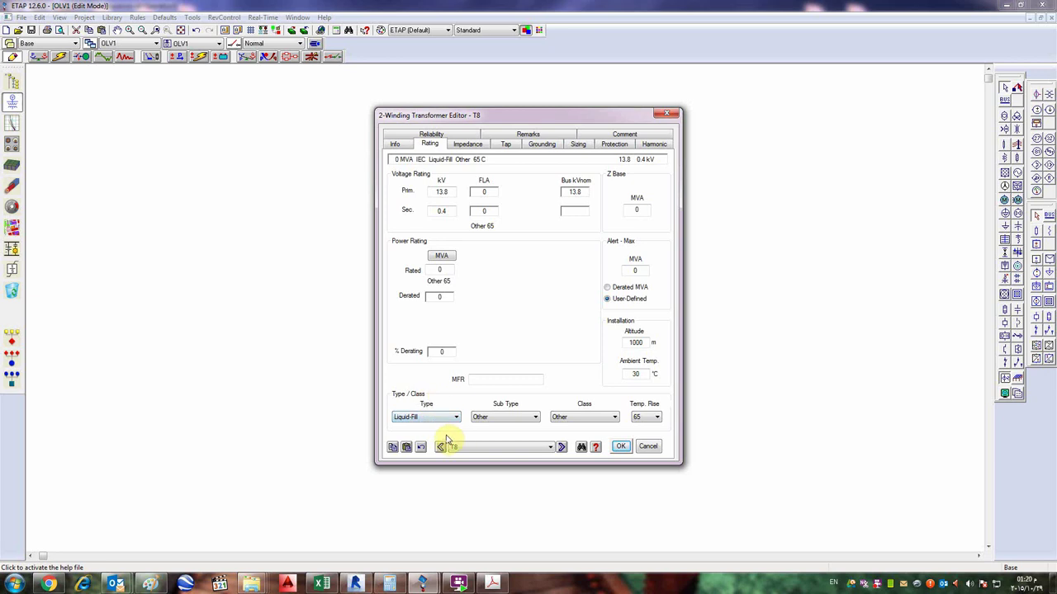
click(423, 417)
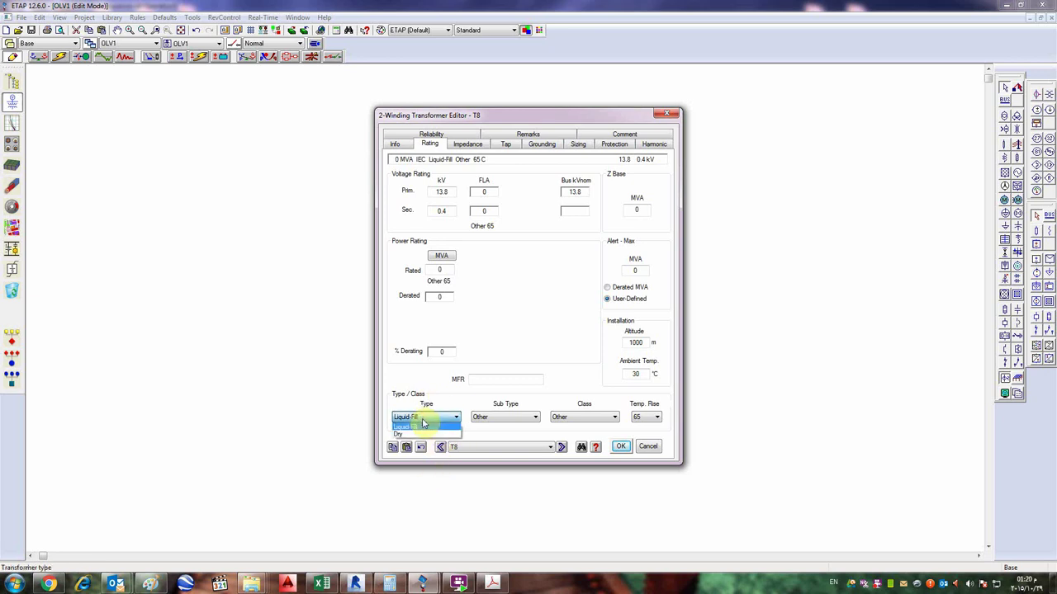
click(416, 429)
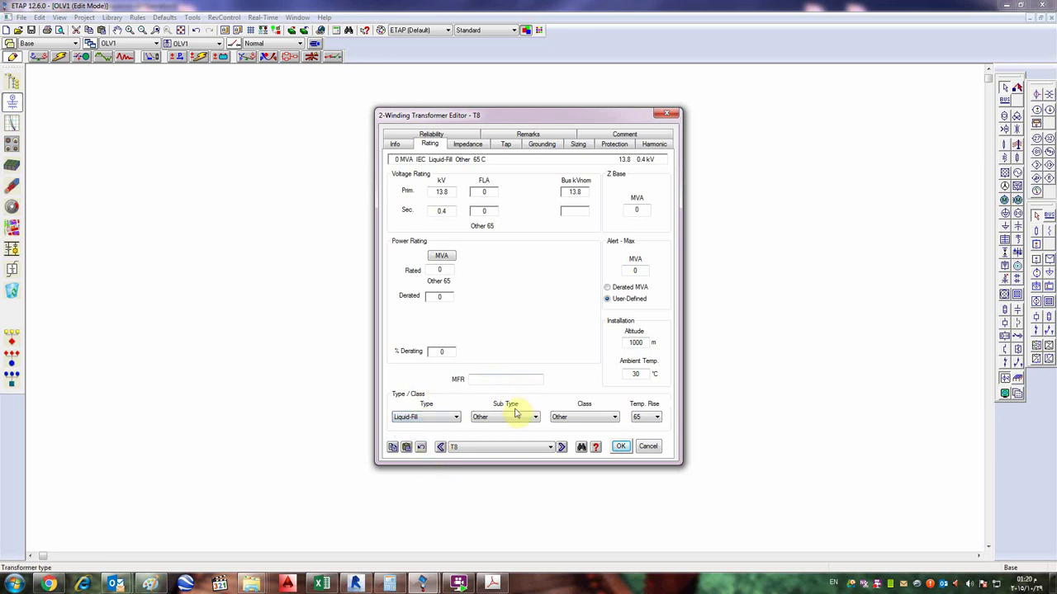
click(501, 419)
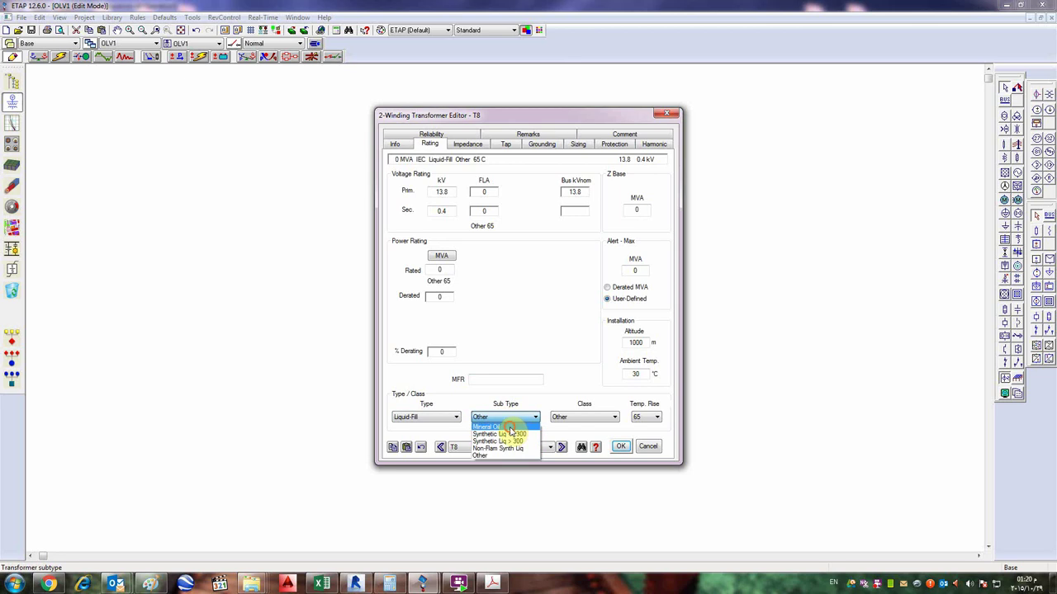
click(508, 426)
click(576, 419)
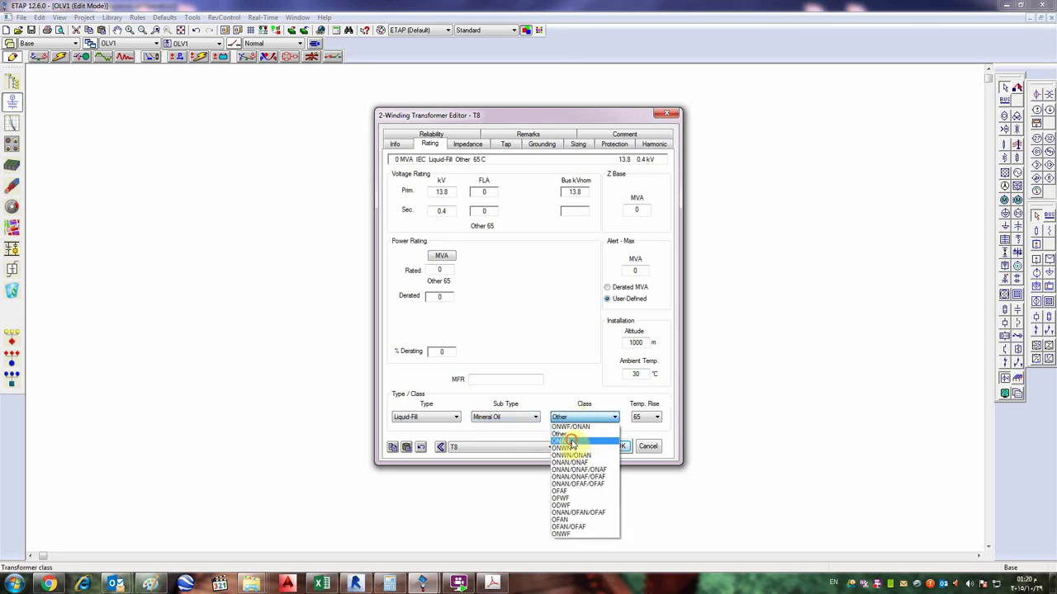
click(565, 441)
click(413, 417)
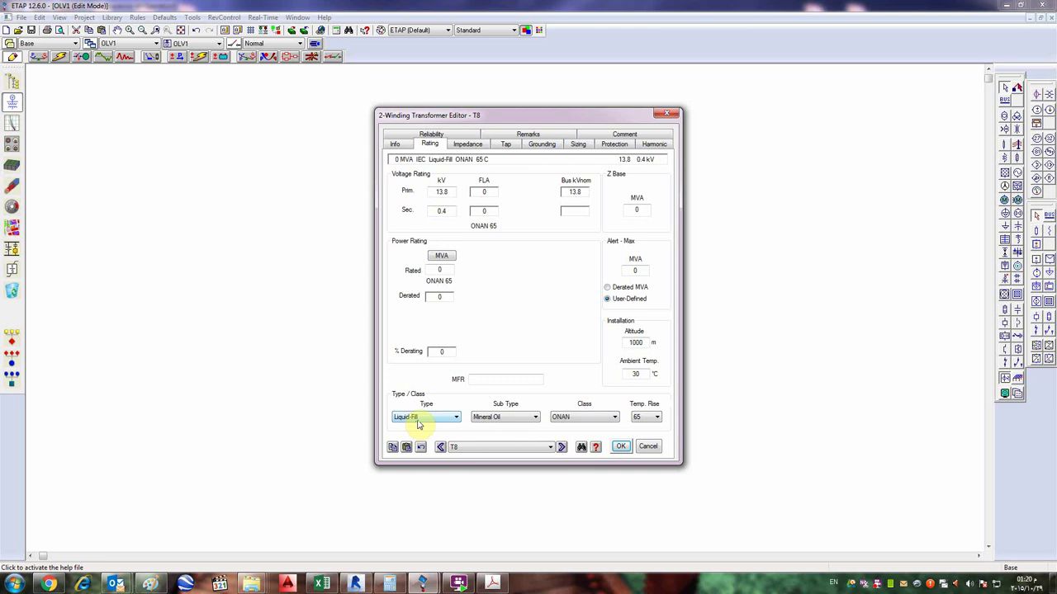
click(441, 352)
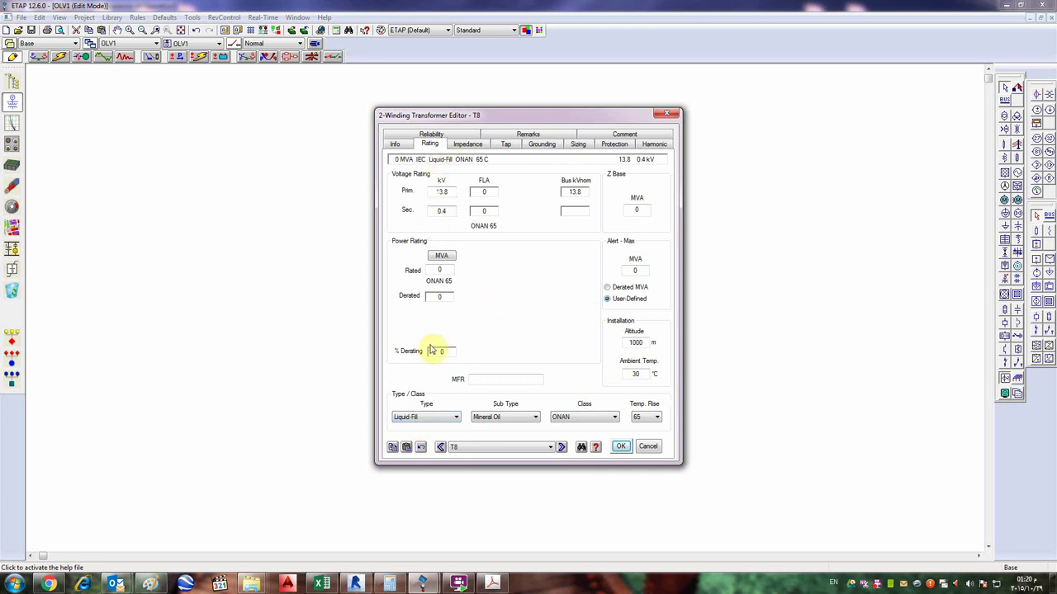
click(488, 419)
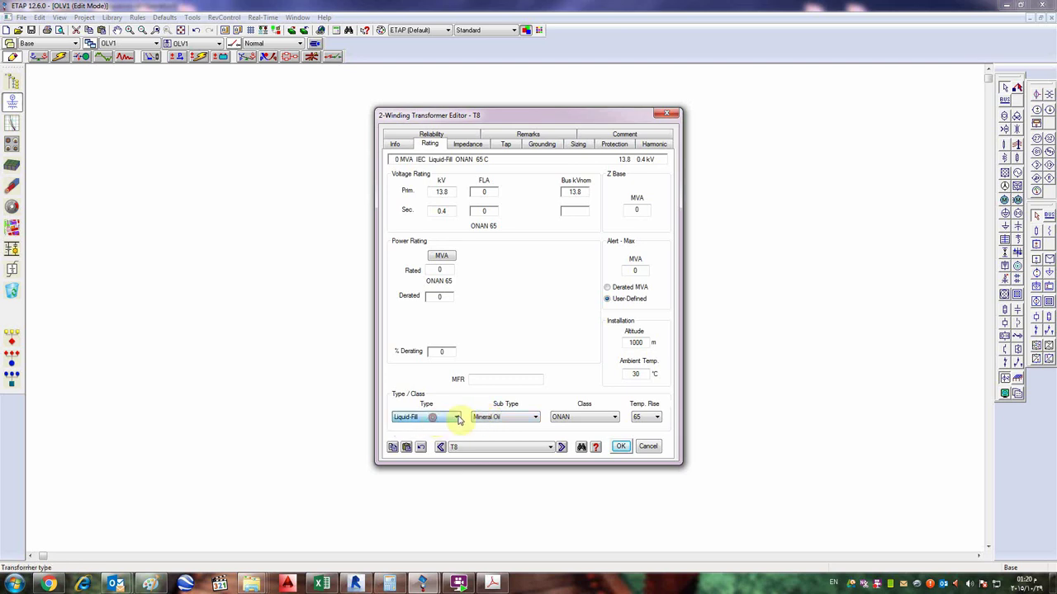
- Try type Dry, return to Liquid-Fill with Mineral Oil and ONAN at 65 °C, and confirm with OK
click(503, 418)
click(496, 425)
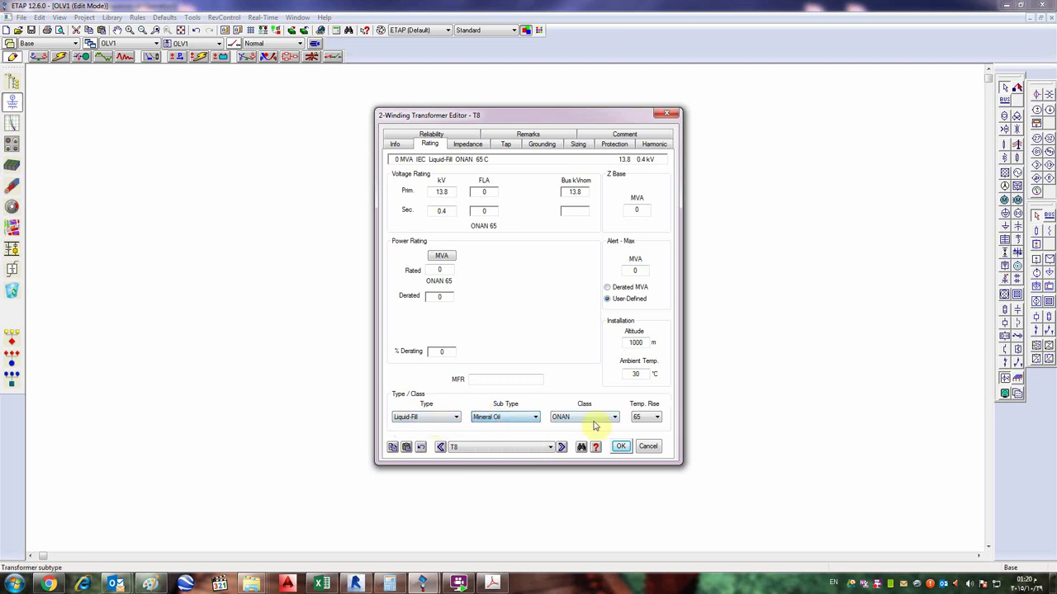
click(597, 422)
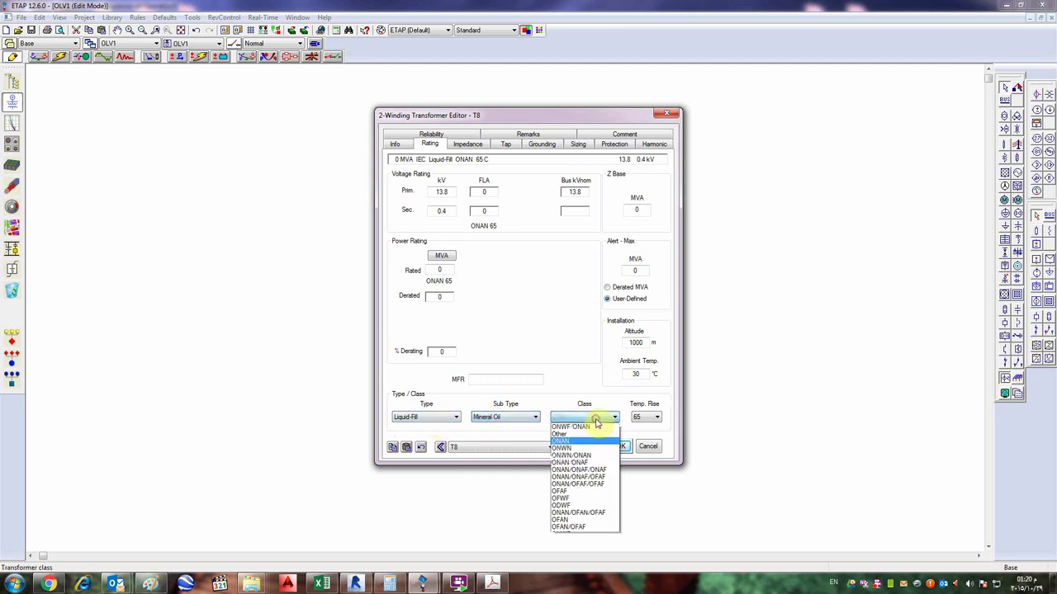
click(558, 441)
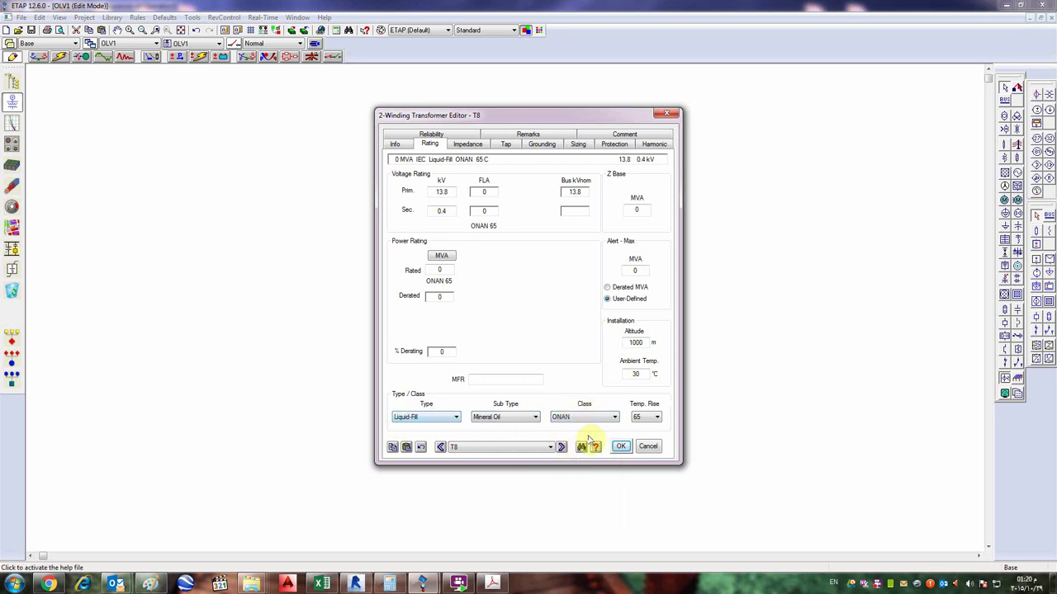
click(436, 421)
click(425, 436)
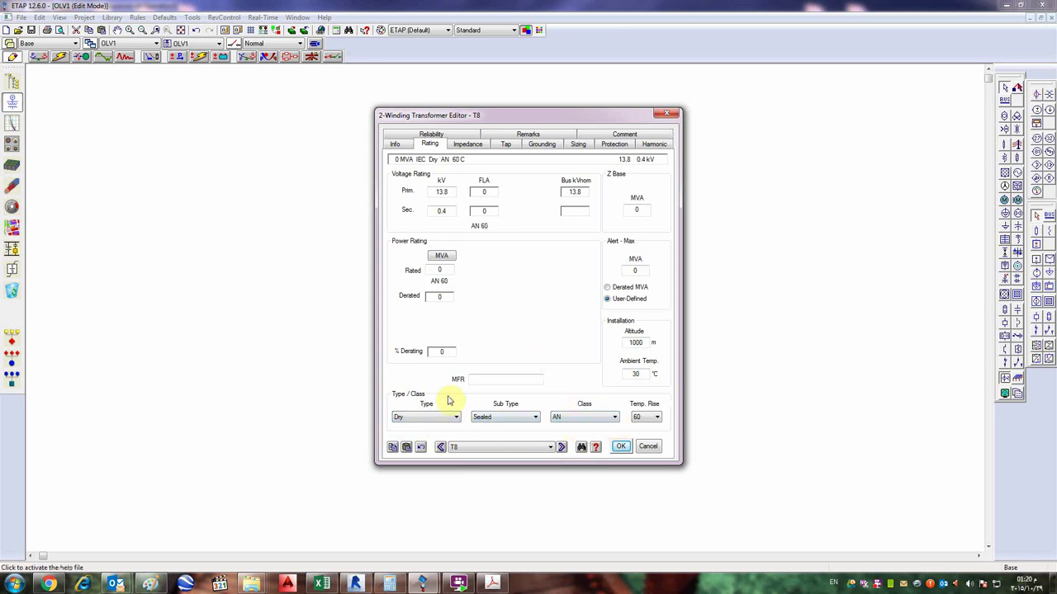
click(434, 421)
click(425, 428)
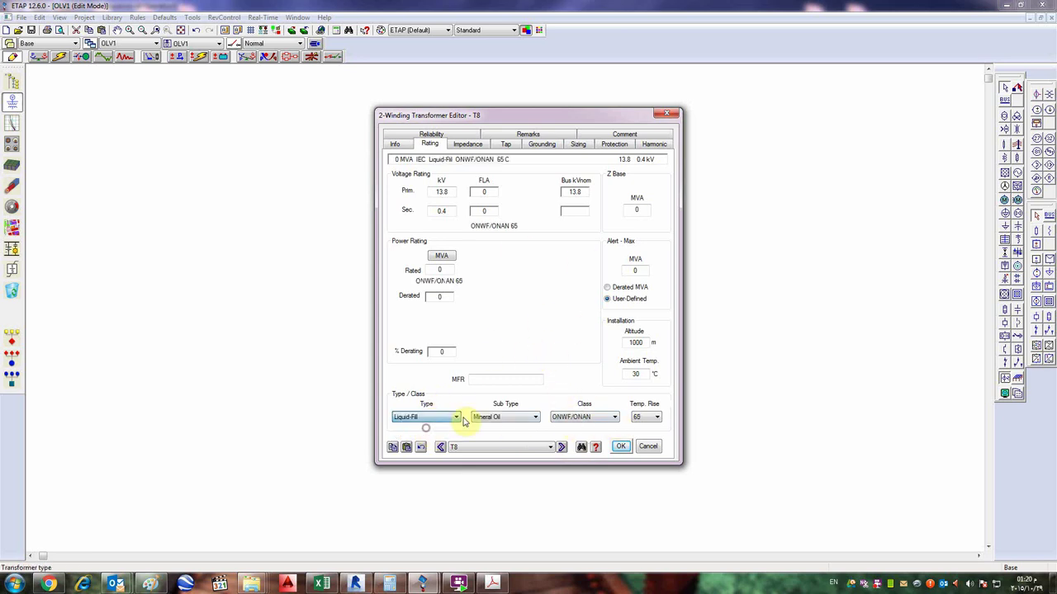
click(615, 421)
click(599, 418)
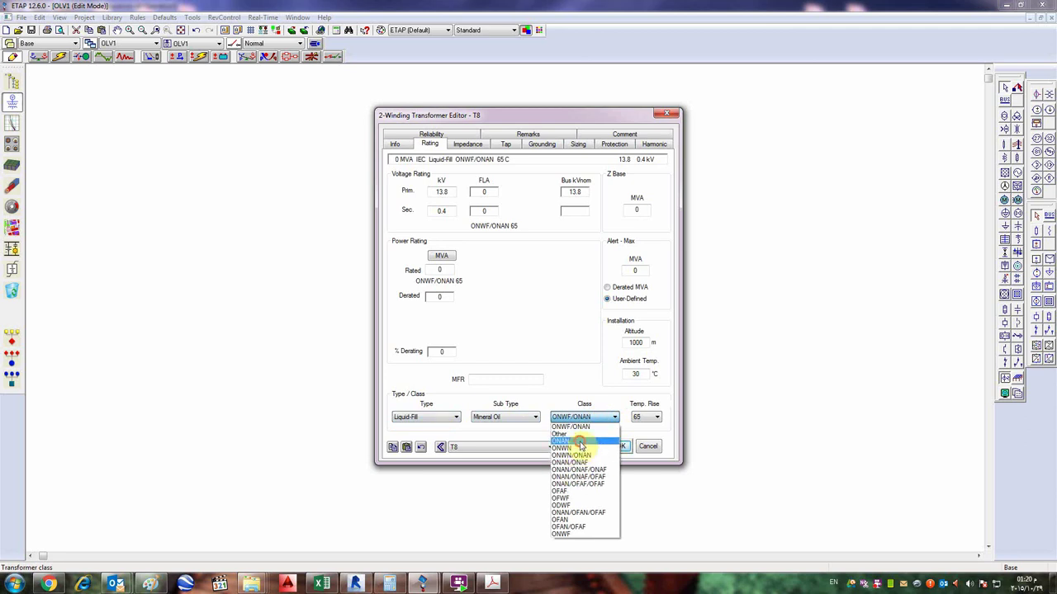
click(579, 441)
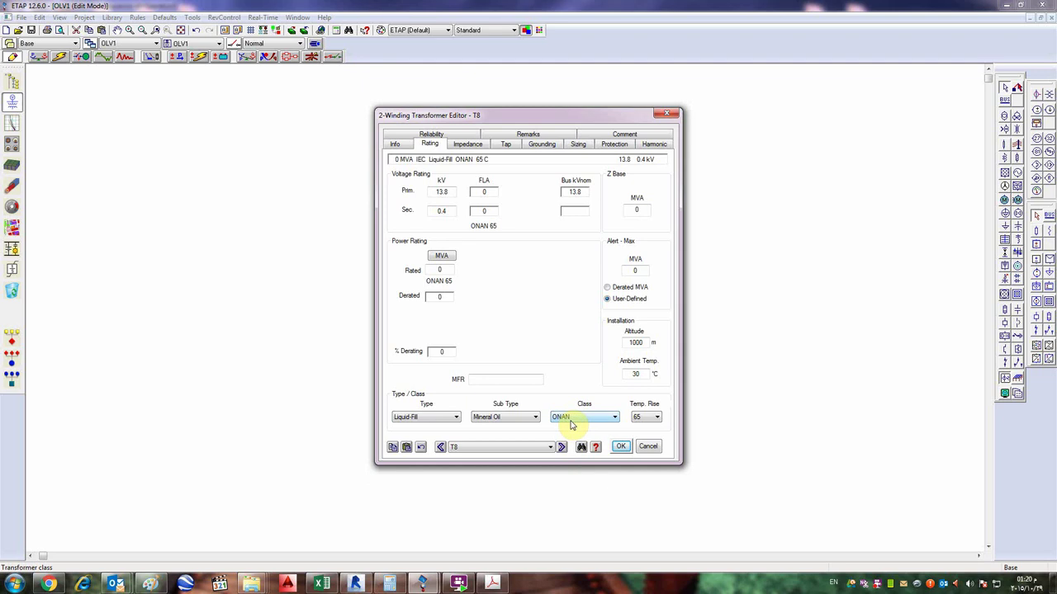
click(571, 424)
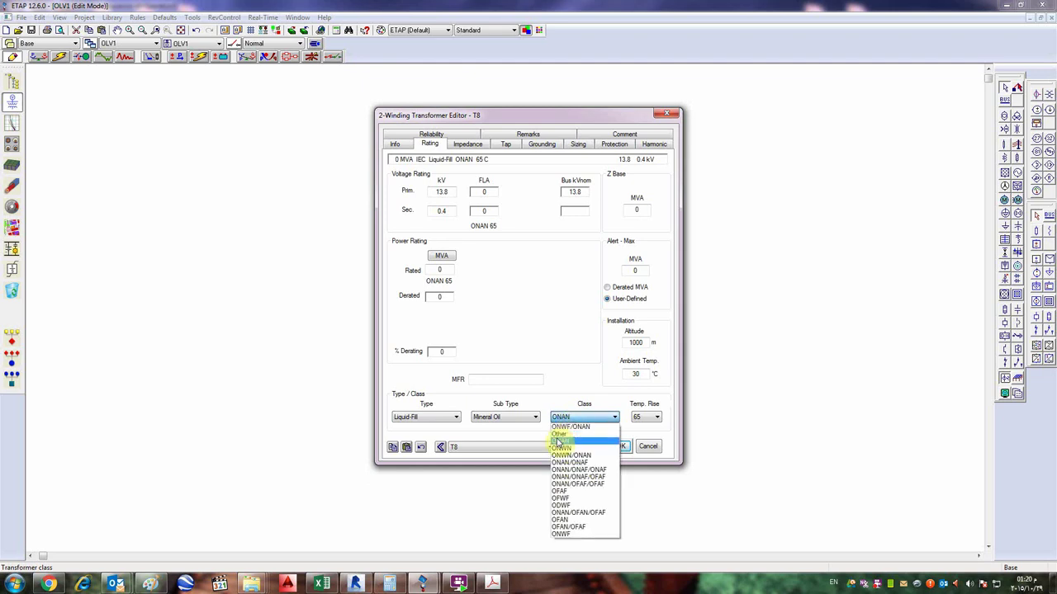
click(558, 443)
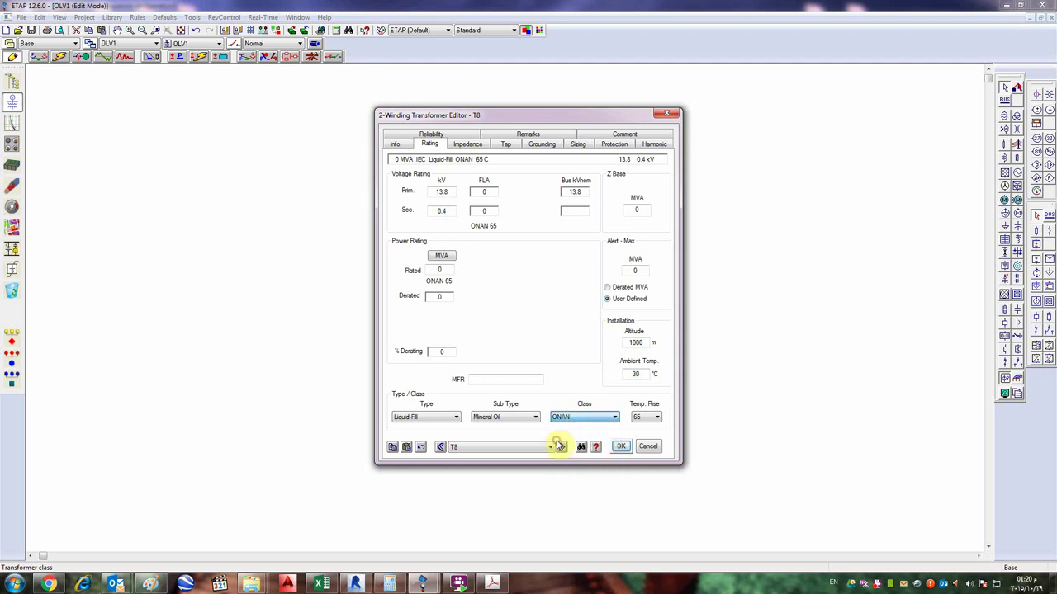
click(621, 446)
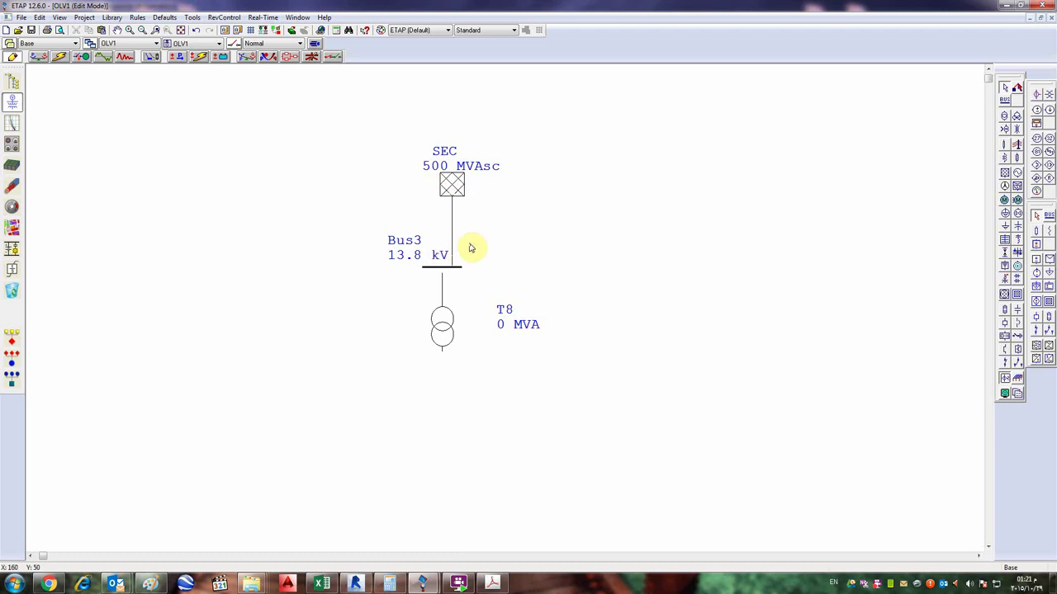
- Delete Bus3 and its connection, then connect T8 directly up to SEC
drag(467, 241, 376, 282)
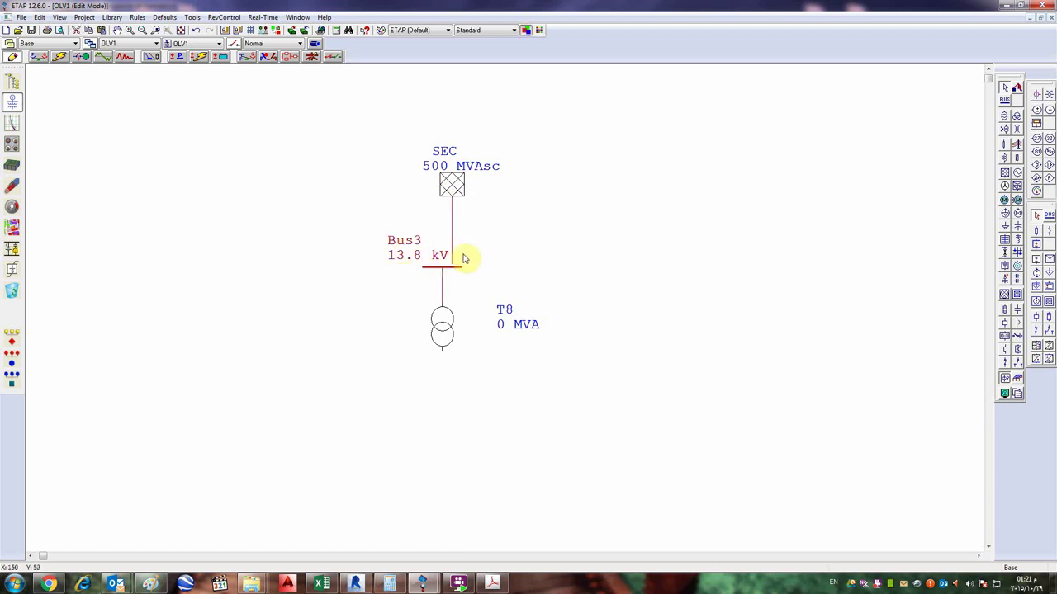
key(Delete)
drag(442, 307, 452, 198)
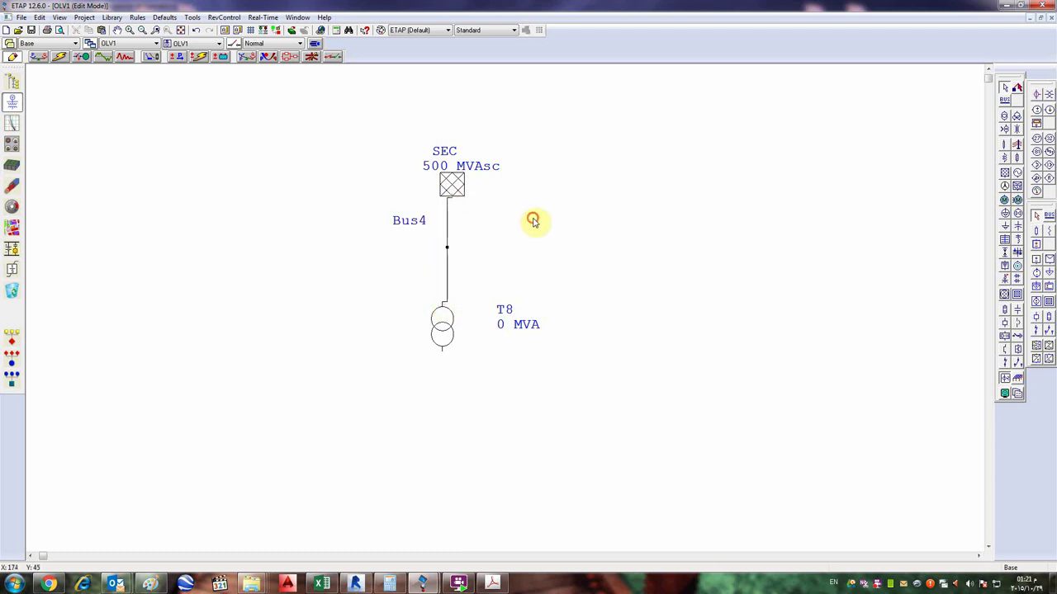
- Toggle the new Bus4 to a bus bar and back to a node, and move its label beside it
click(448, 248)
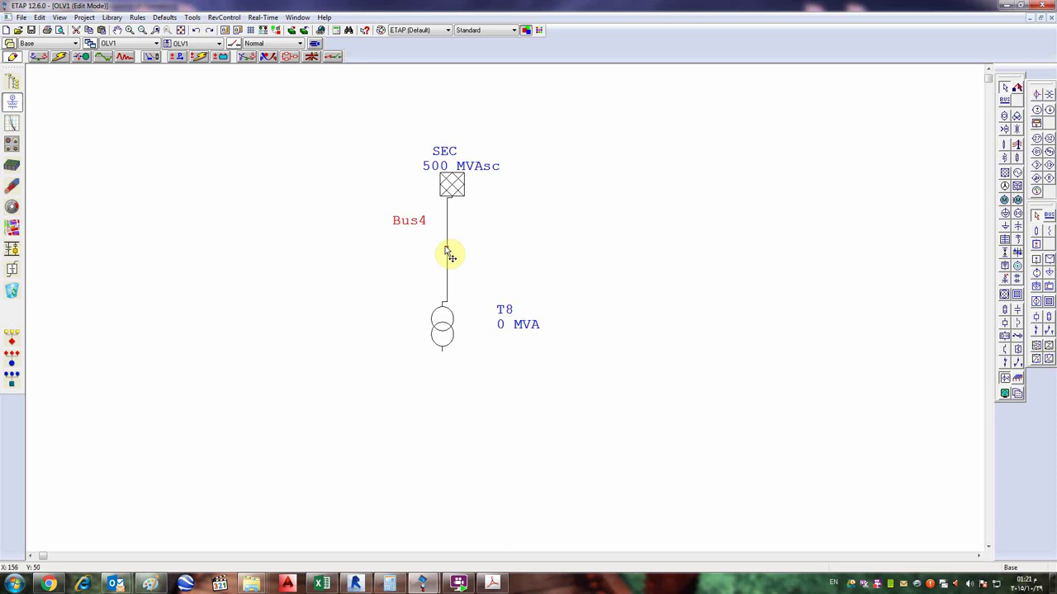
right_click(446, 251)
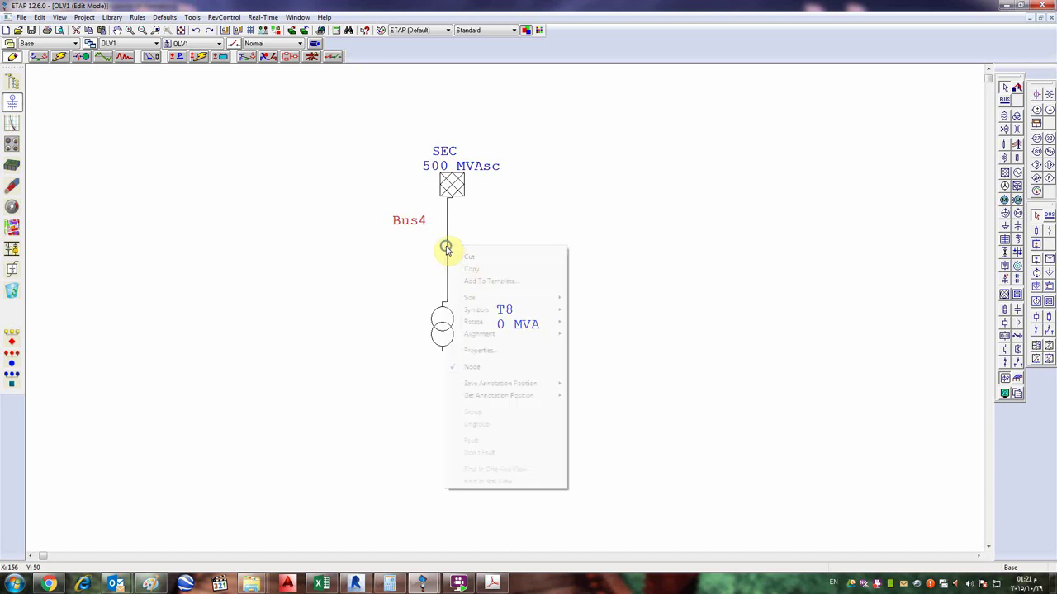
click(469, 366)
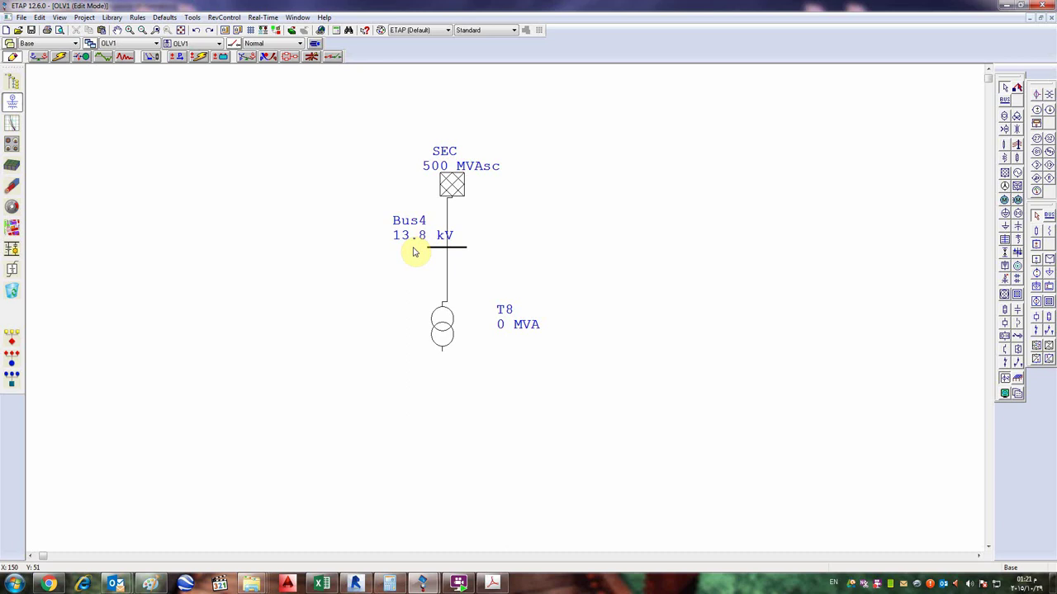
right_click(427, 247)
click(445, 248)
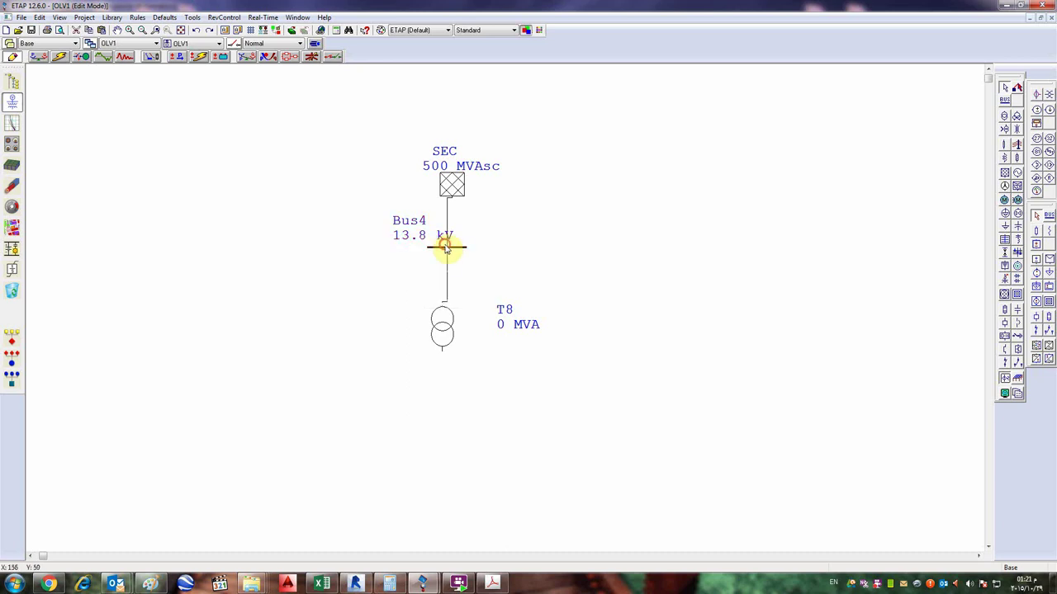
right_click(446, 247)
click(498, 373)
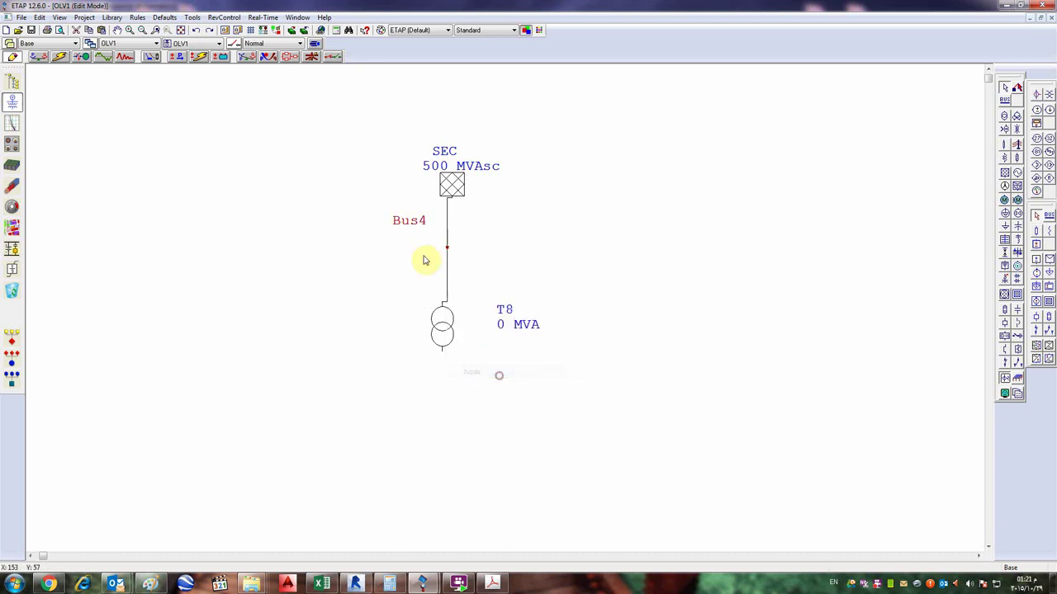
drag(408, 224, 418, 252)
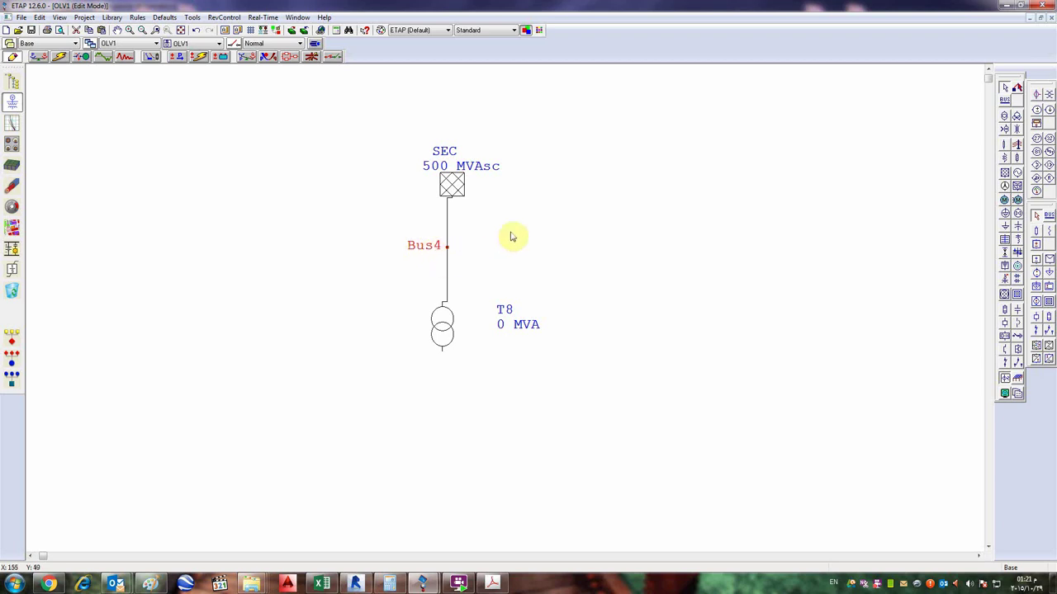
- Hide node IDs in the diagram display options, leaving the SEC–T8 bus node unlabelled
click(1007, 394)
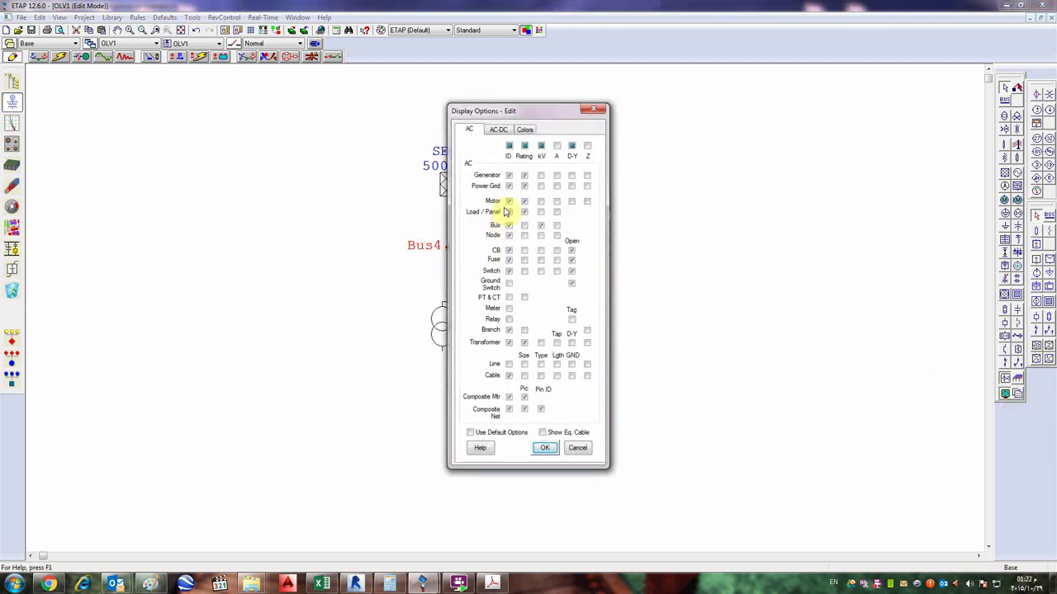
click(507, 236)
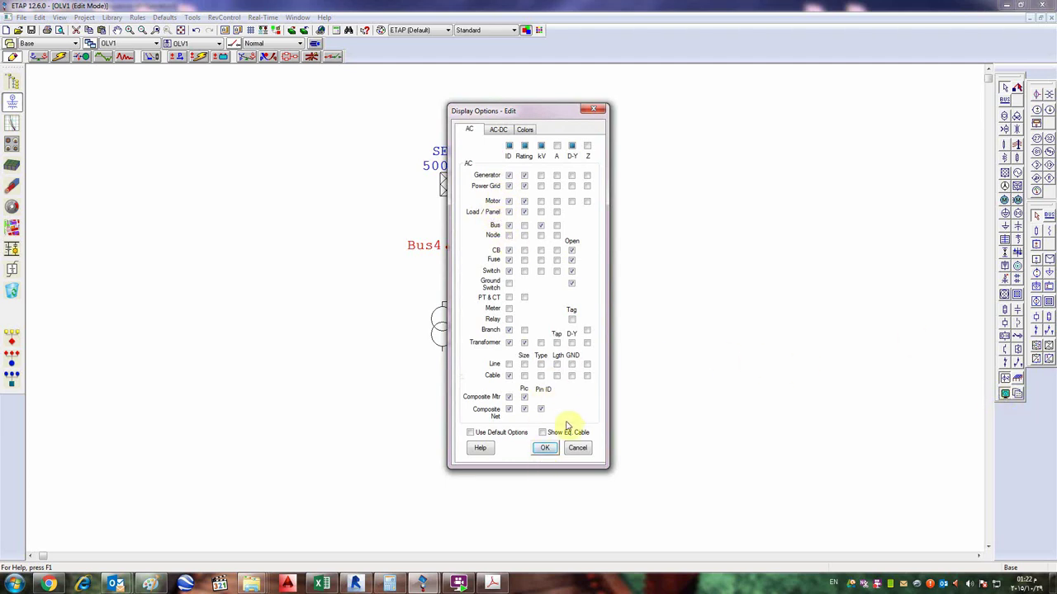
click(545, 446)
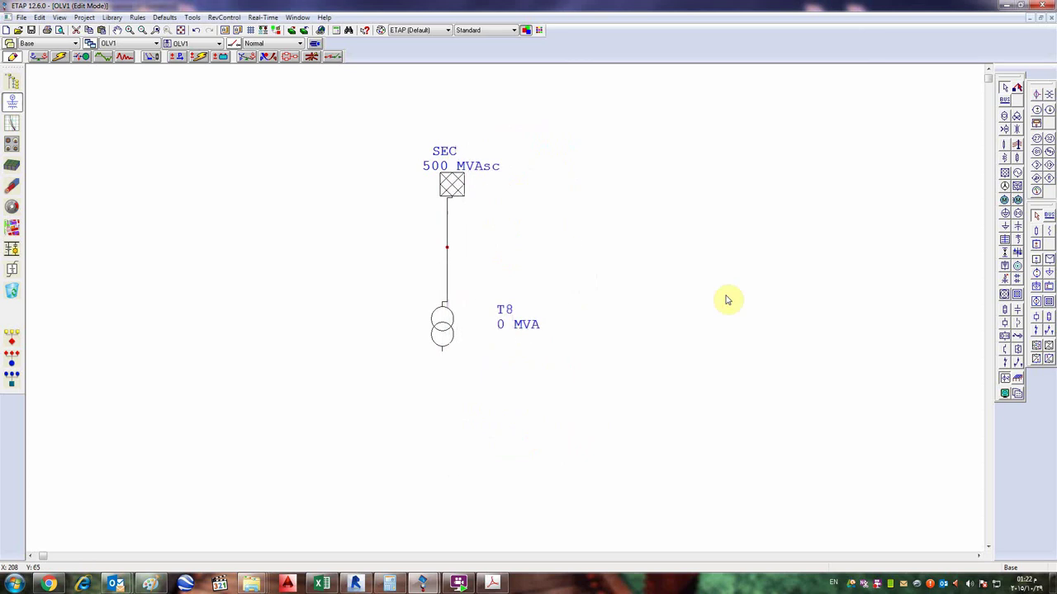
click(446, 248)
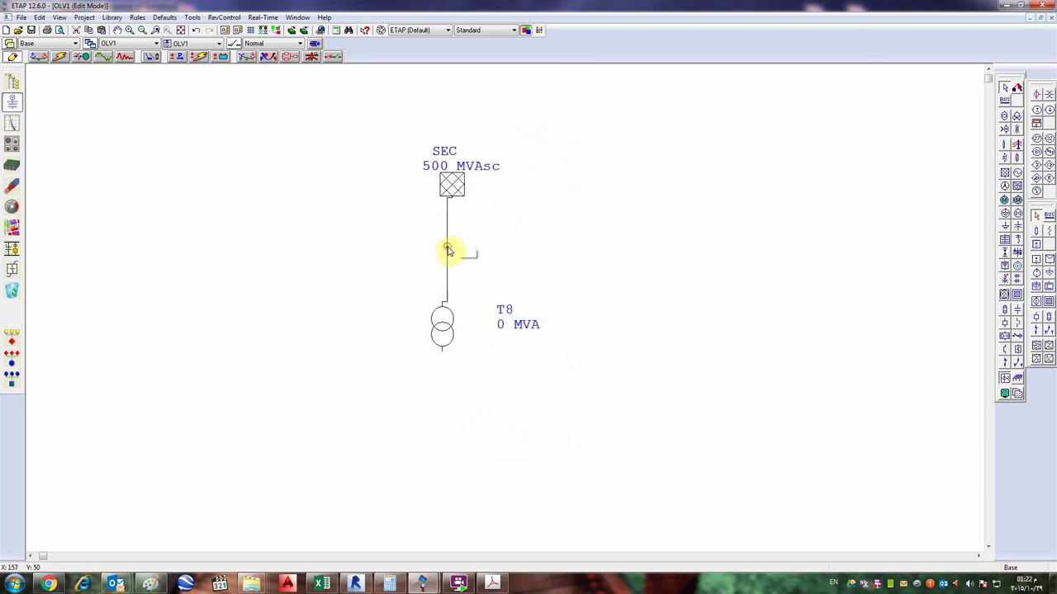
click(504, 238)
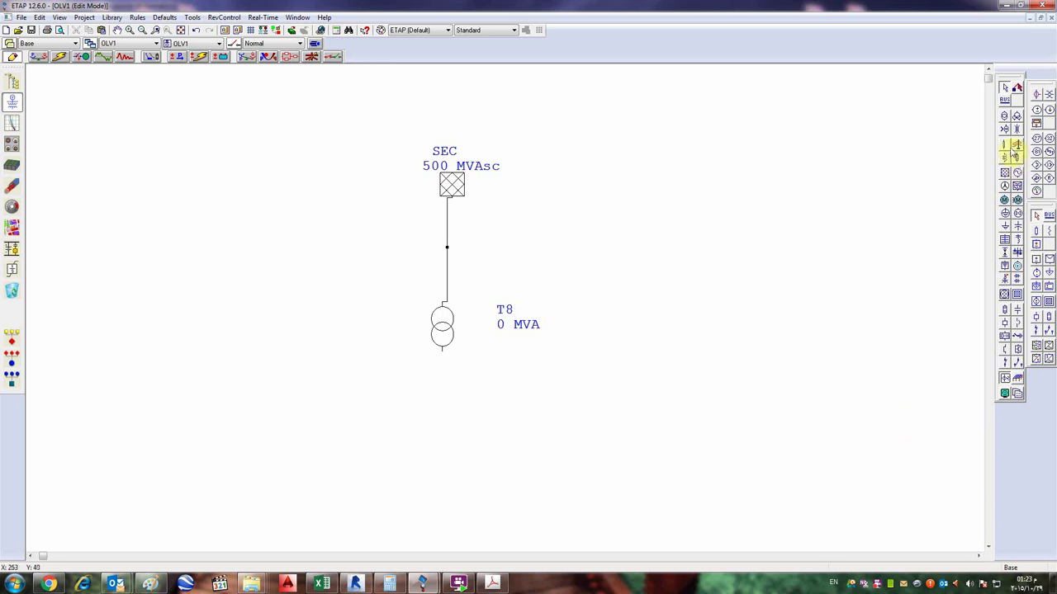
- Place a cable below transformer T8 and connect its top pin to T8's bottom terminal
click(1004, 145)
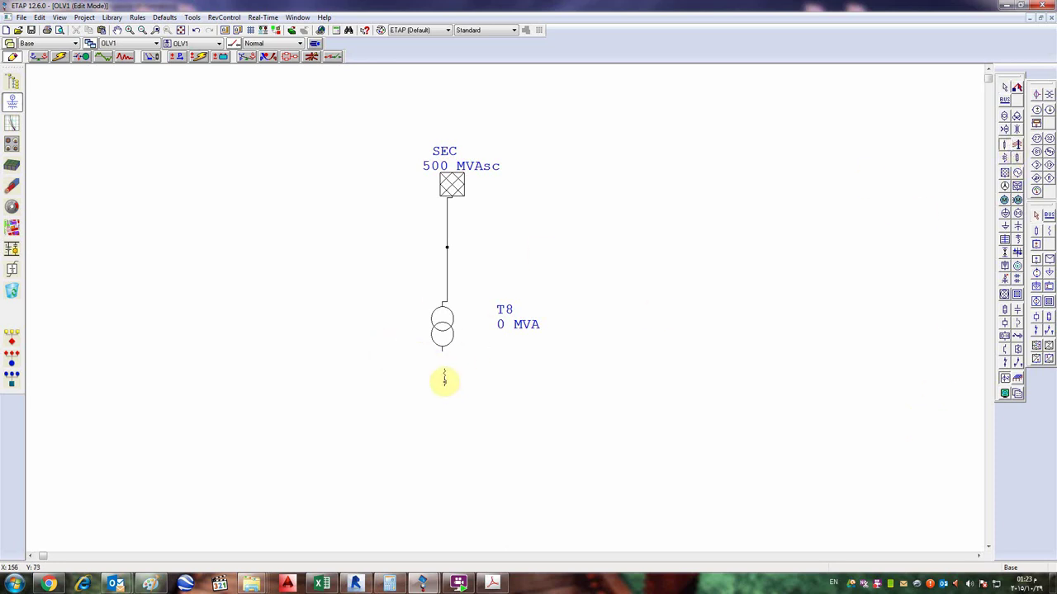
click(441, 376)
drag(438, 371, 442, 345)
scroll(511, 380, down, 3)
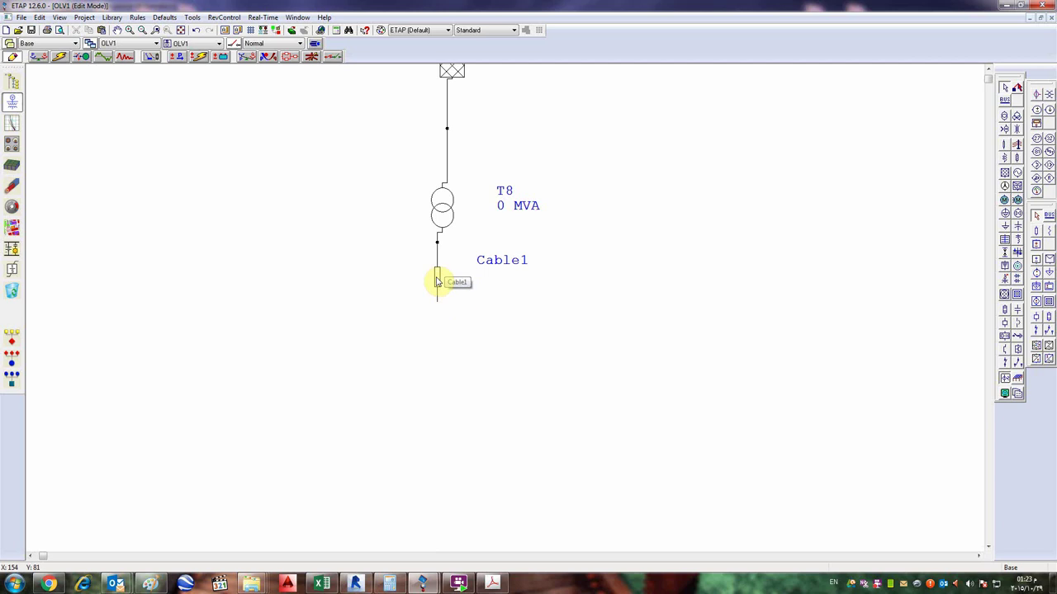
- Enter a length of 200 m for Cable1 on the Cable Editor's Info page
double_click(438, 281)
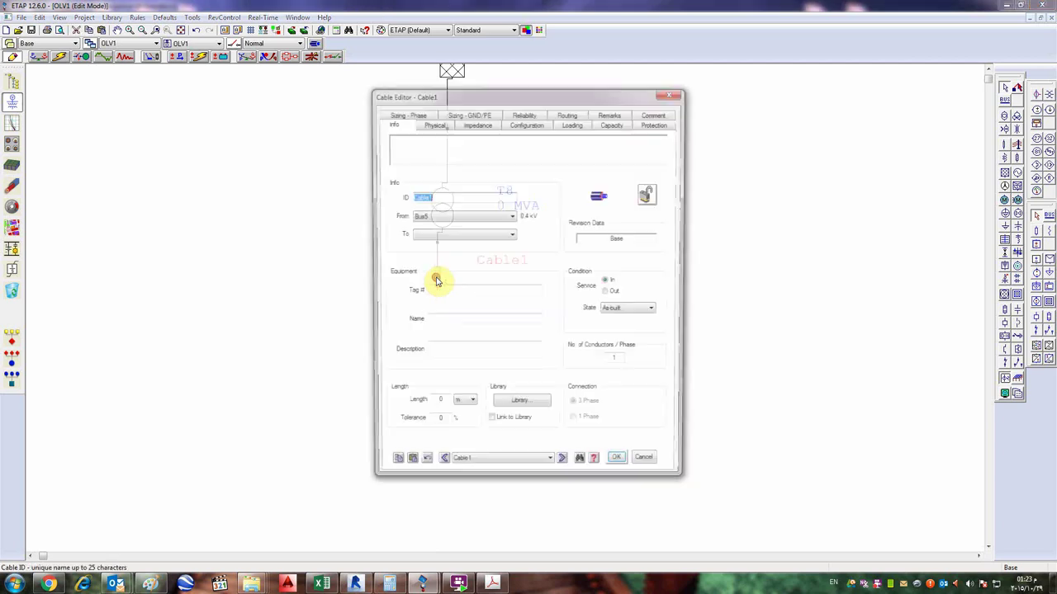
click(482, 157)
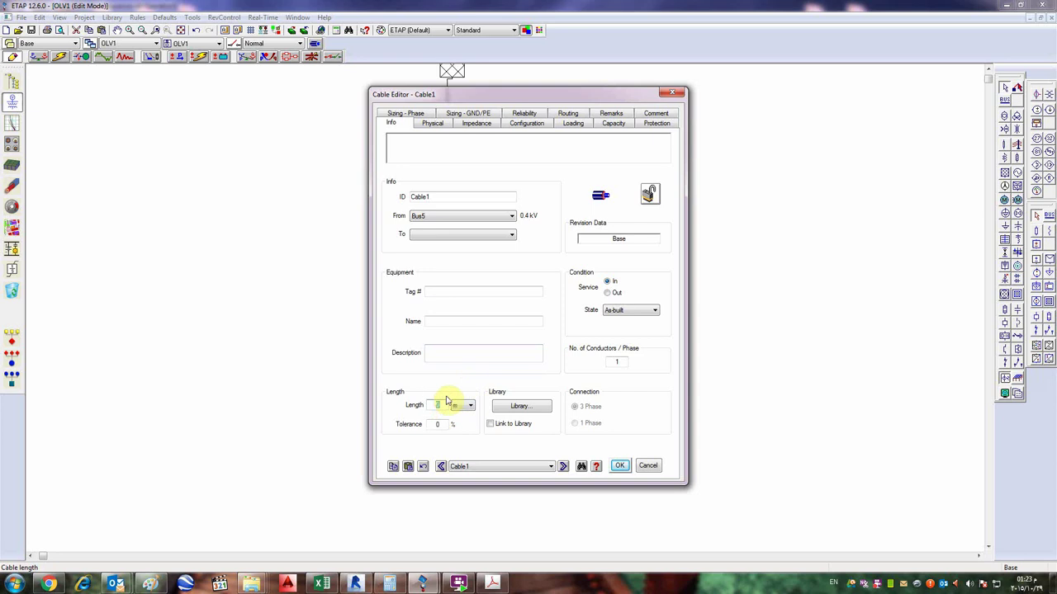
click(437, 405)
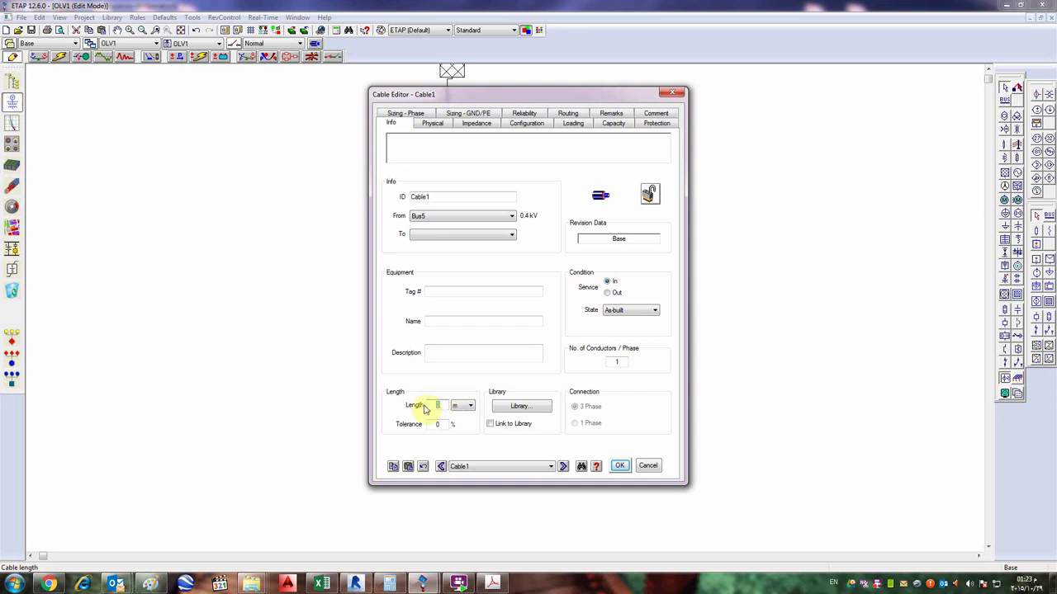
text(200)
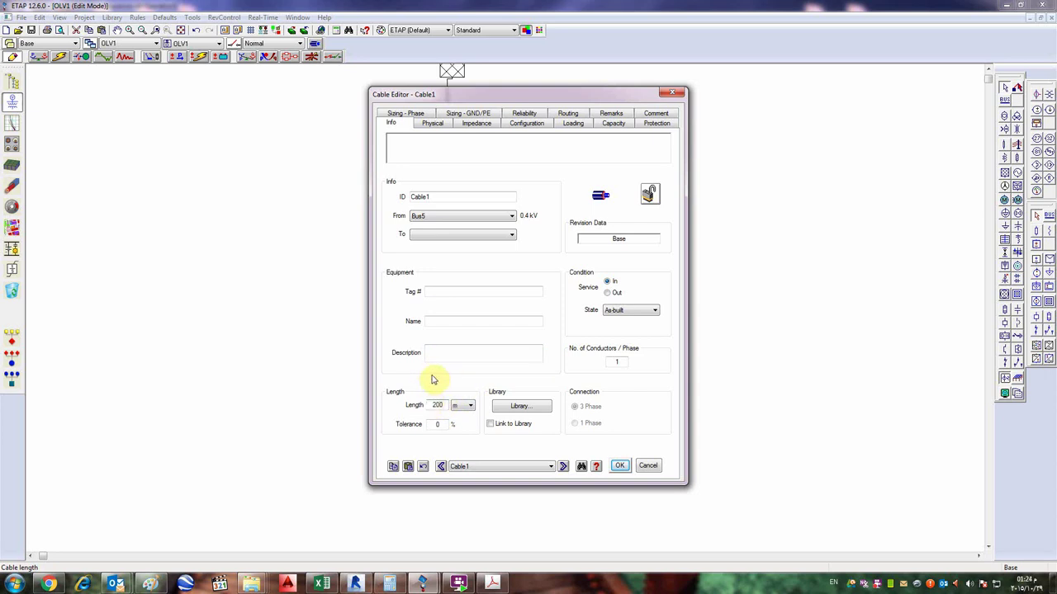
click(465, 408)
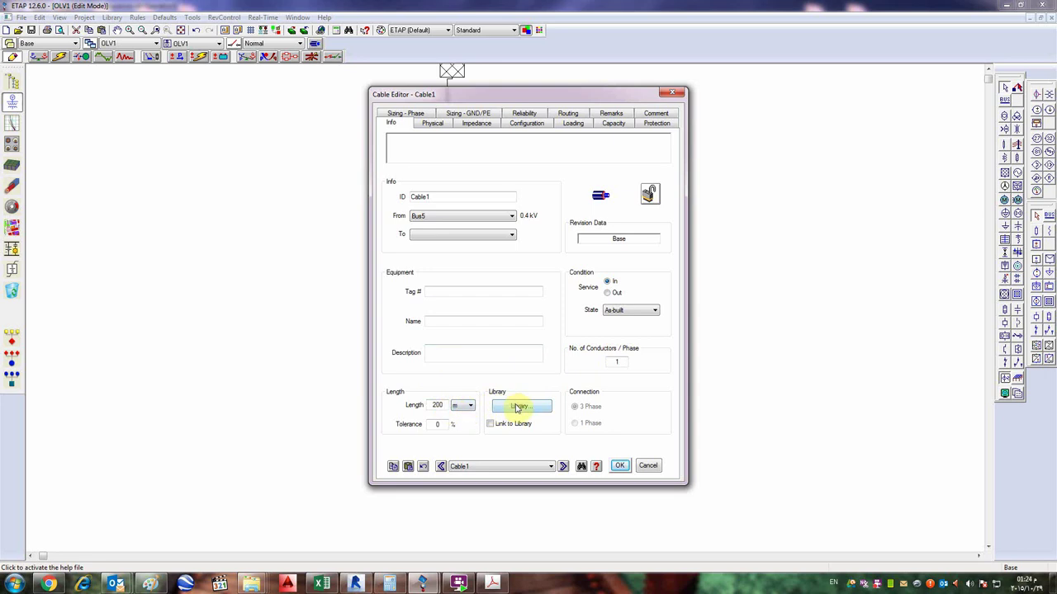
- Open the cable library quick-pick and filter out English-unit cables
click(518, 407)
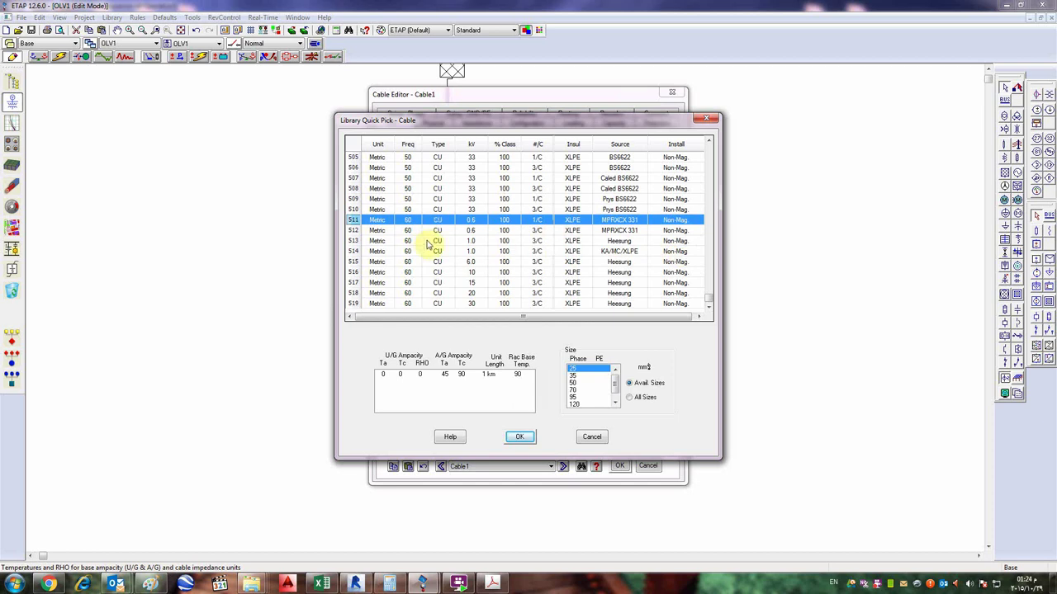
click(620, 263)
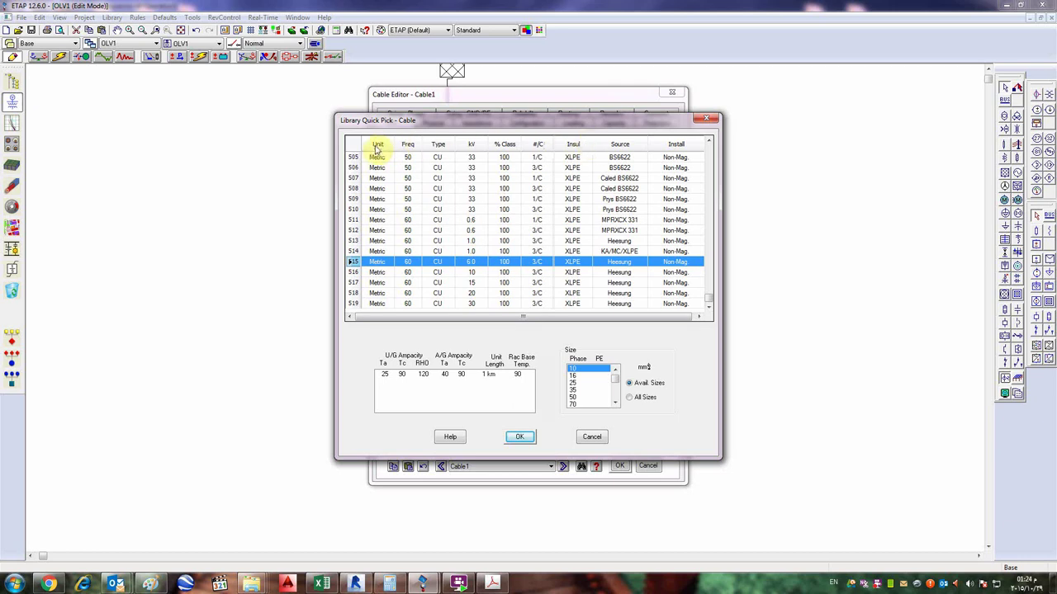
click(377, 147)
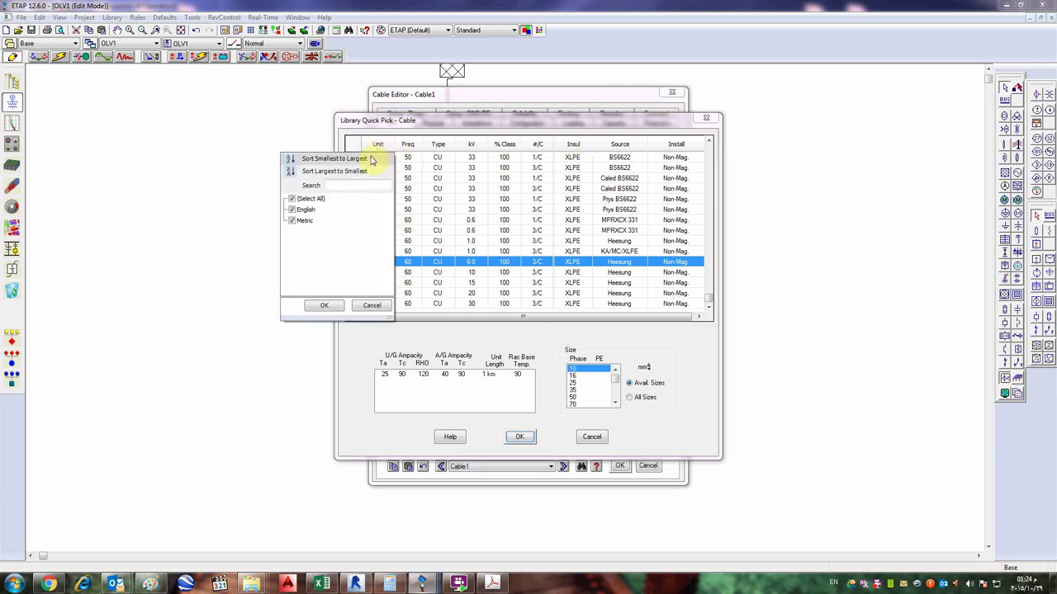
click(292, 210)
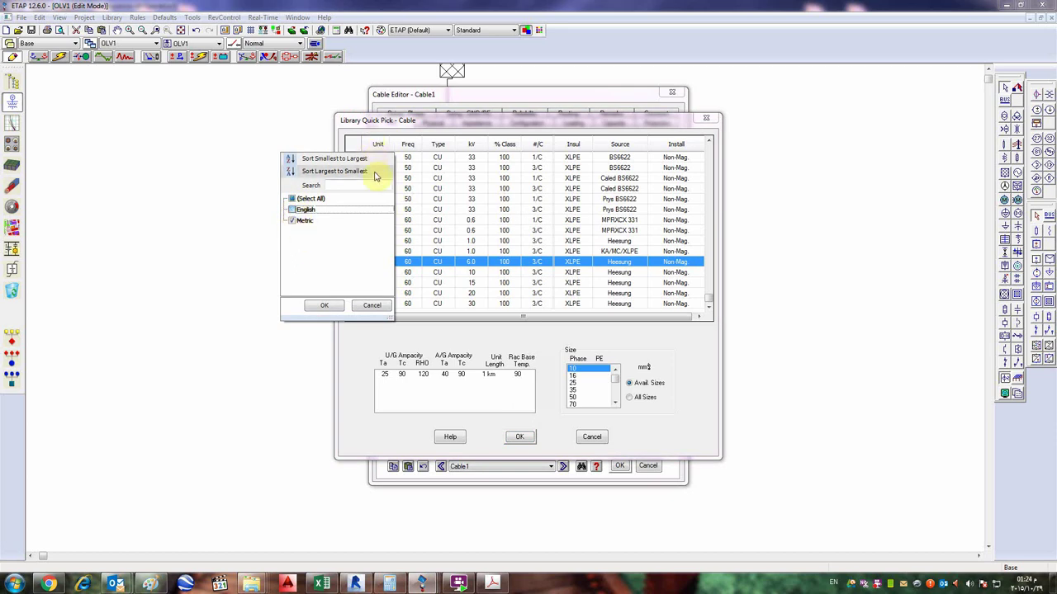
click(323, 306)
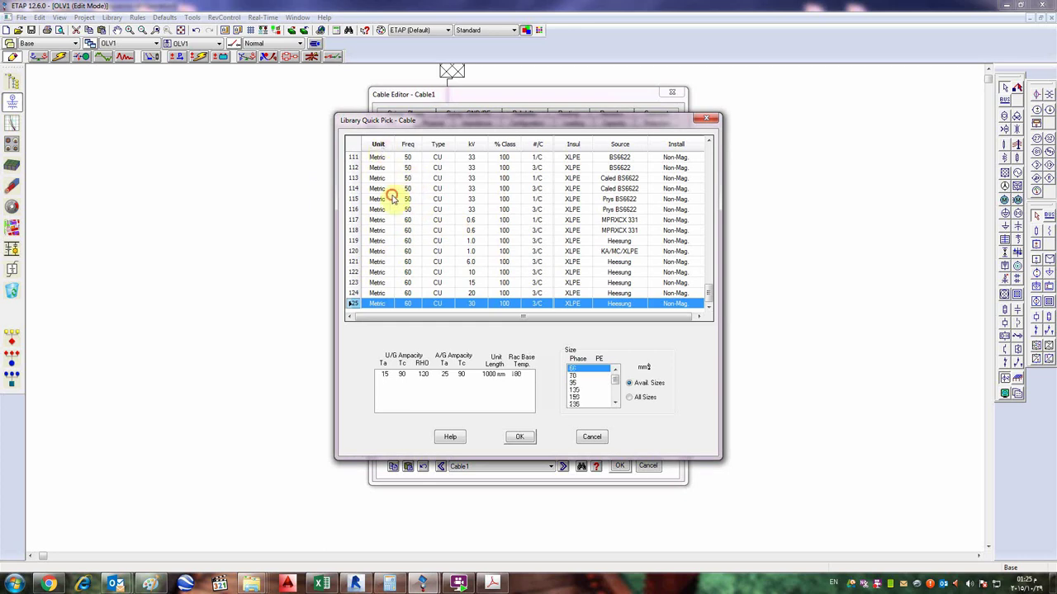
scroll(384, 214, up, 6)
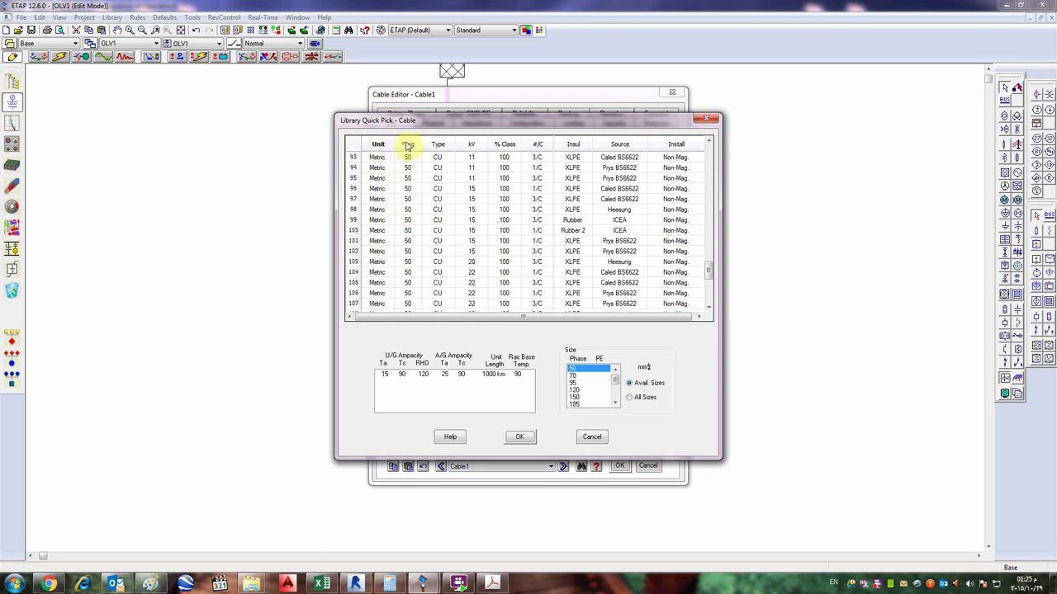
click(528, 198)
click(538, 230)
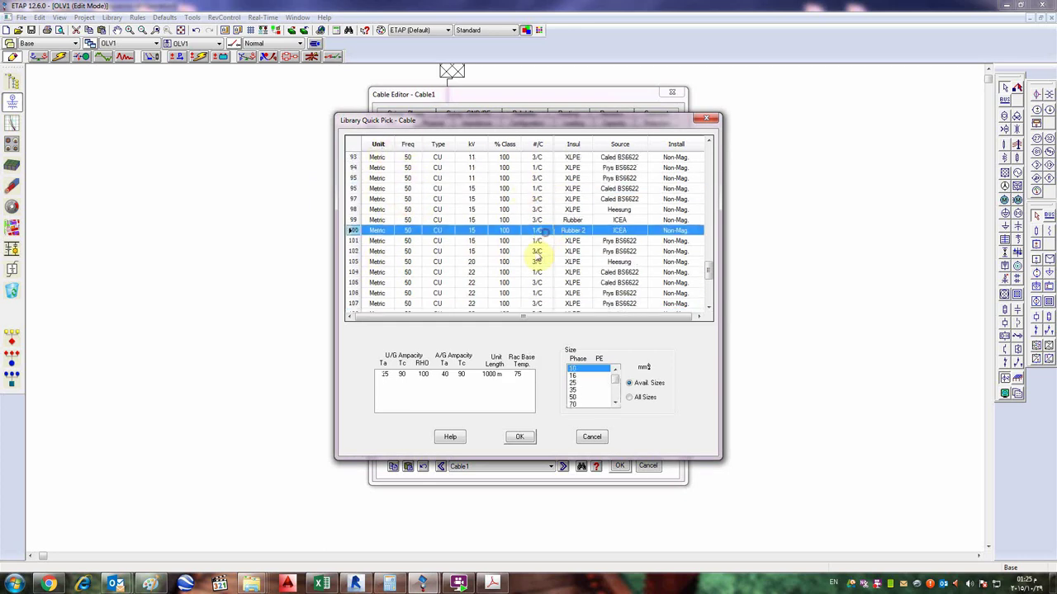
- Restrict the library list to 60 Hz cables and browse the remaining rows
click(377, 144)
click(408, 146)
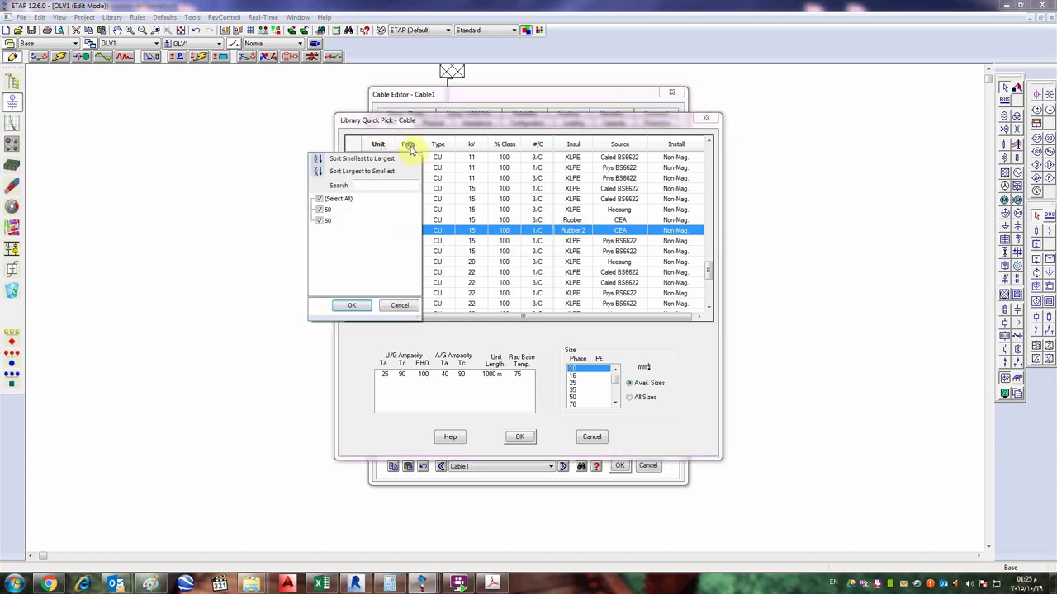
click(320, 210)
click(347, 306)
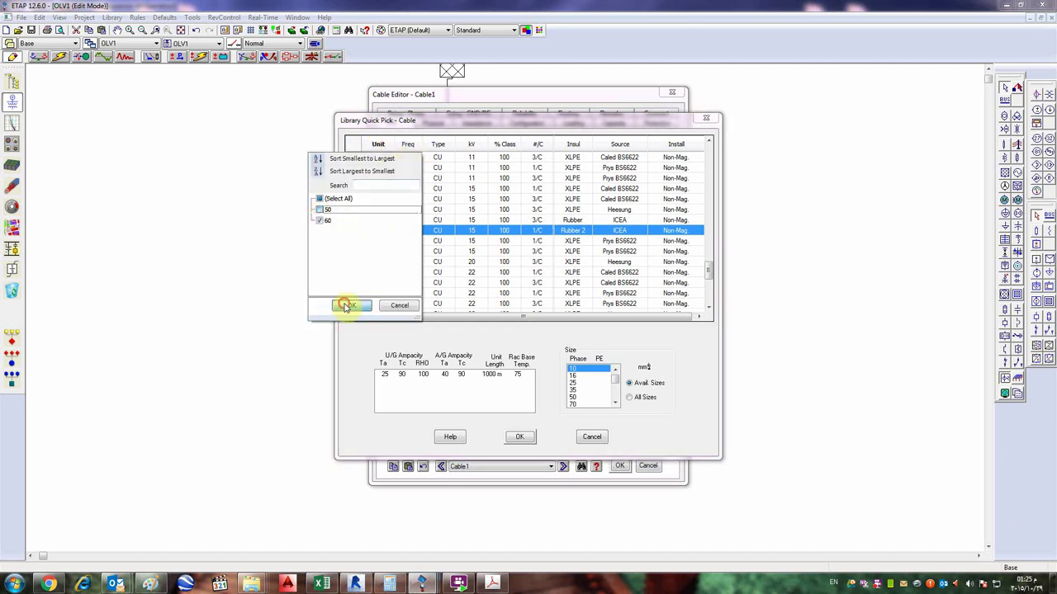
click(413, 247)
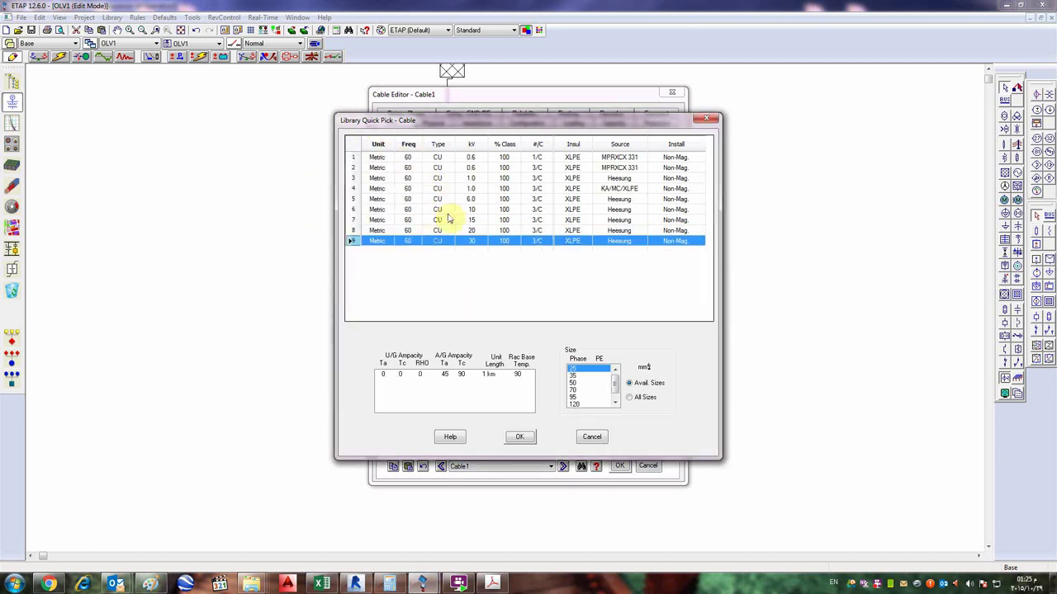
click(439, 145)
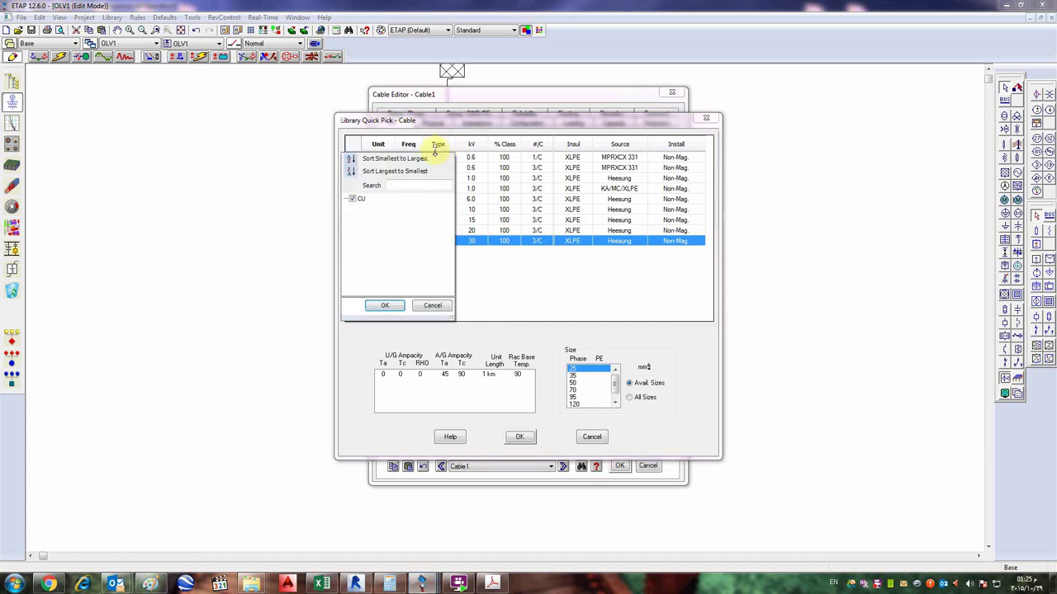
click(419, 304)
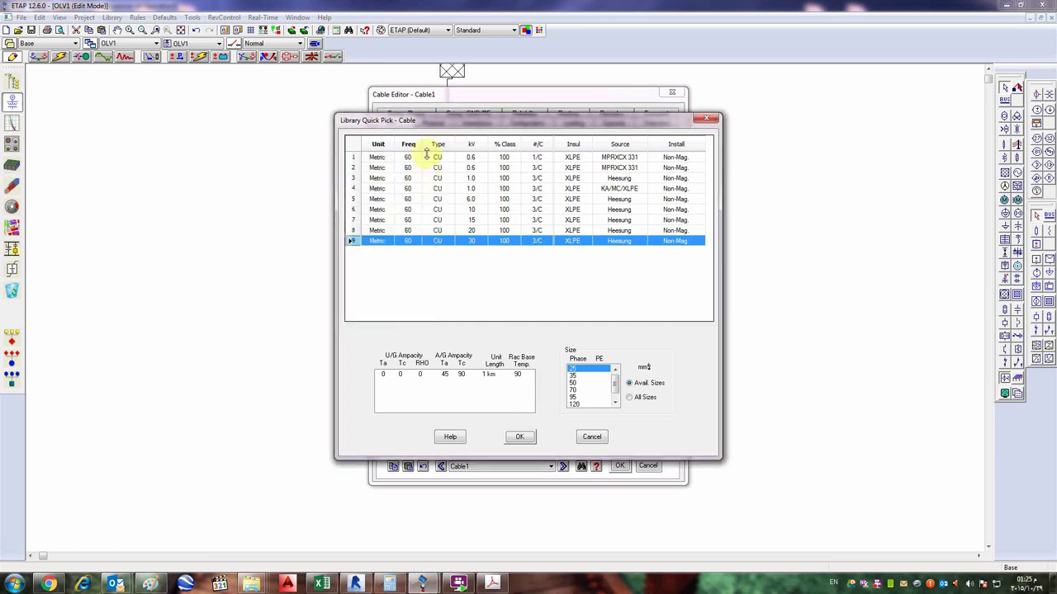
click(478, 179)
click(478, 210)
click(477, 232)
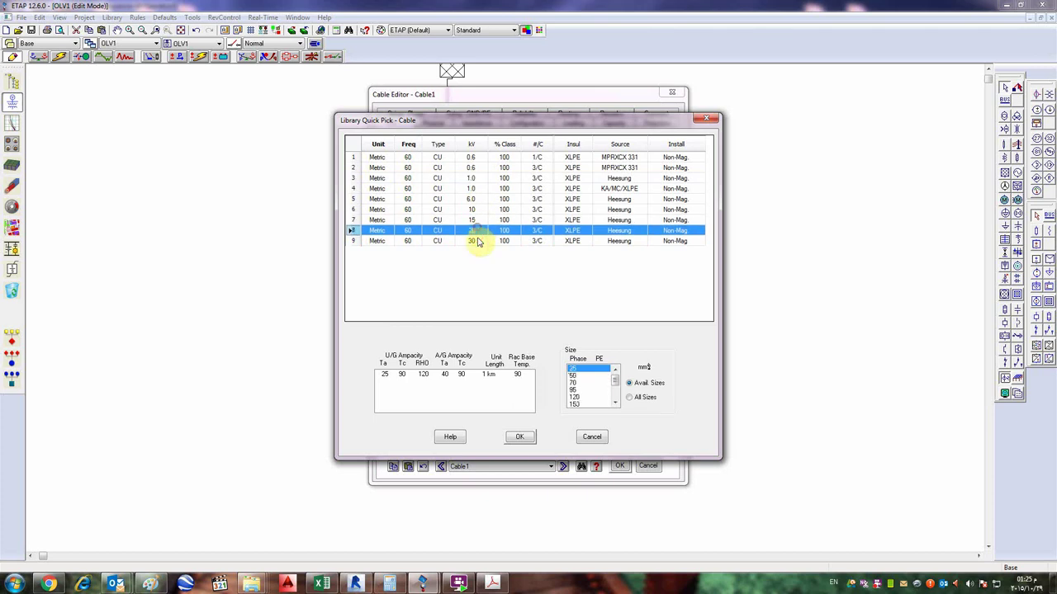
click(477, 241)
- Include English-unit cables again and keep only 3/C cables
click(377, 150)
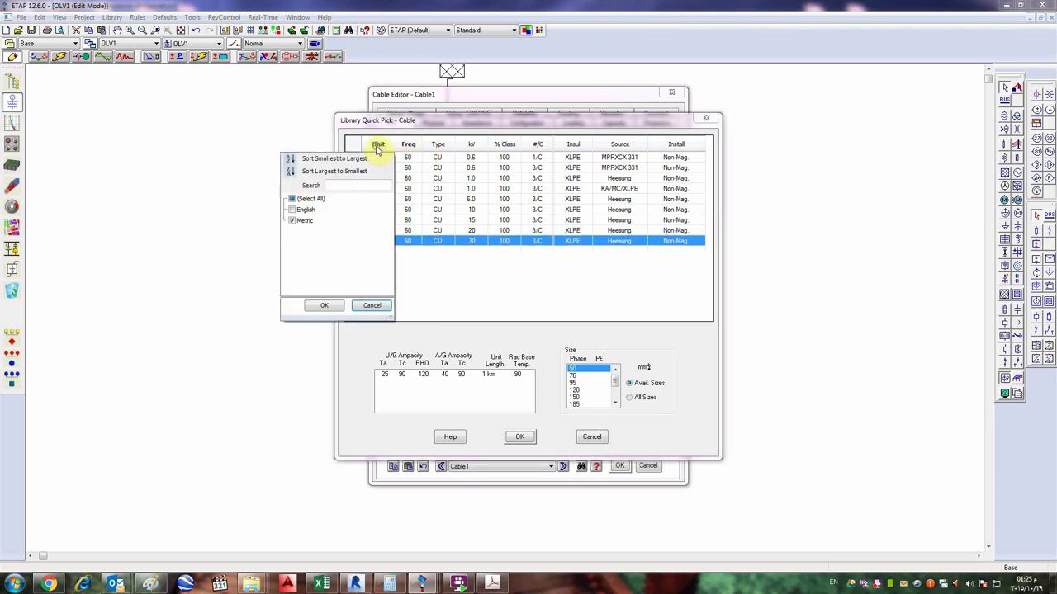
click(292, 209)
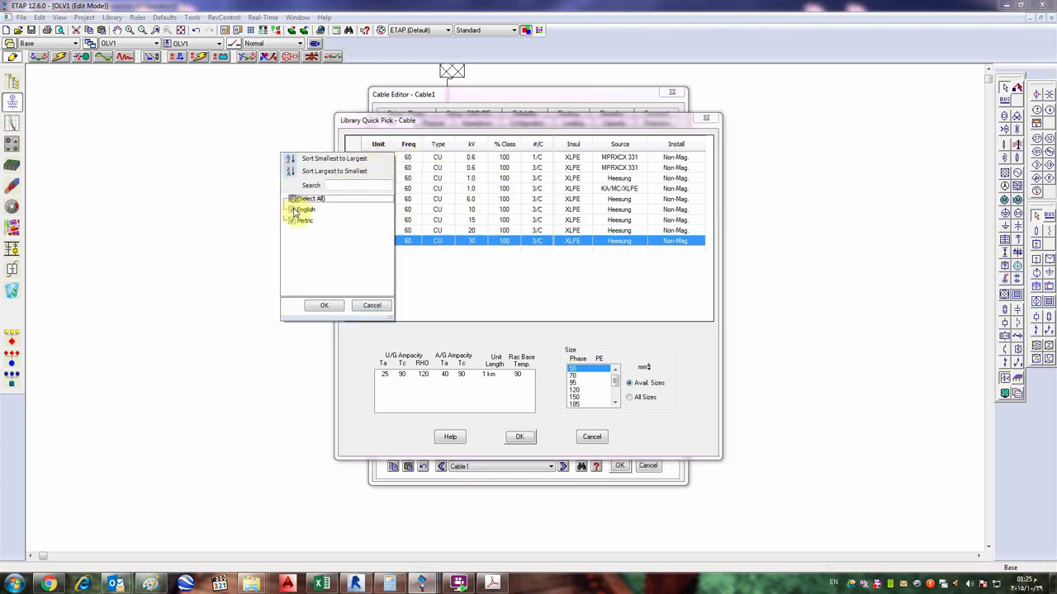
click(324, 306)
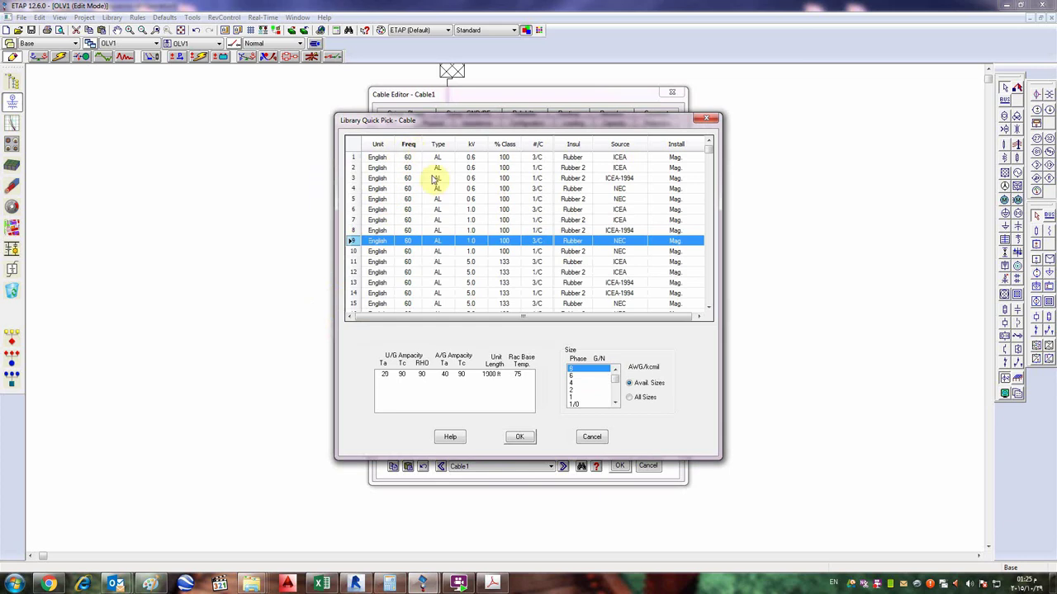
drag(436, 176, 452, 203)
click(450, 170)
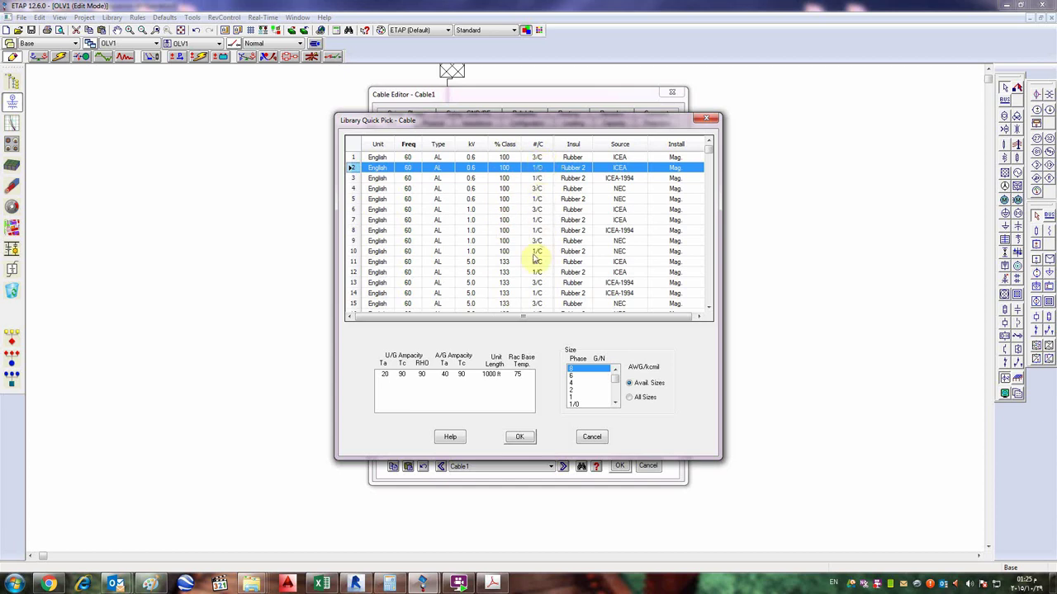
click(538, 145)
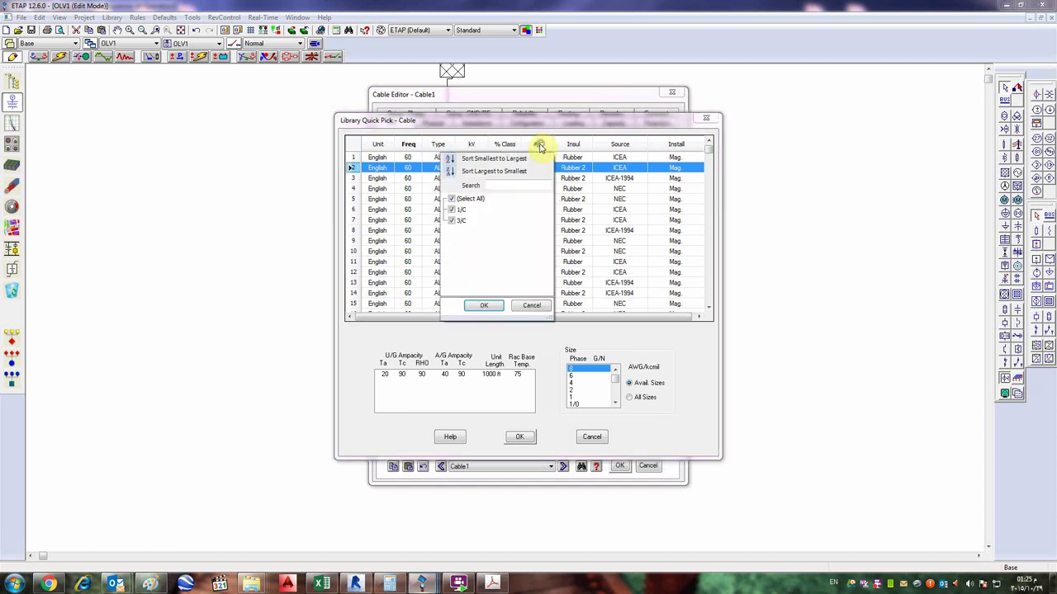
click(453, 200)
click(452, 220)
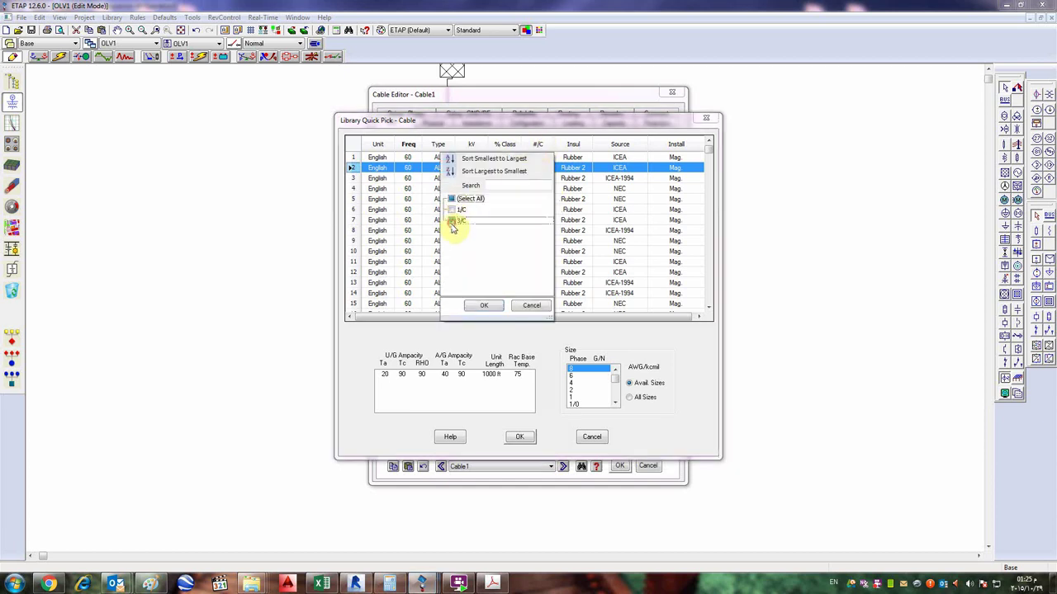
click(483, 306)
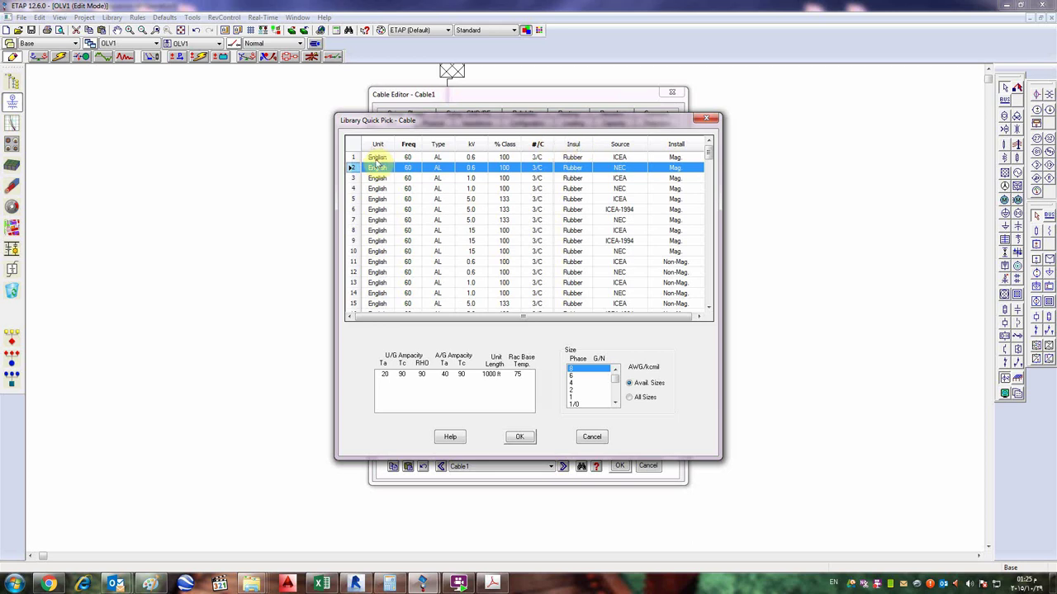
- Clear the #/C filter so cables of every core count are listed again
click(537, 145)
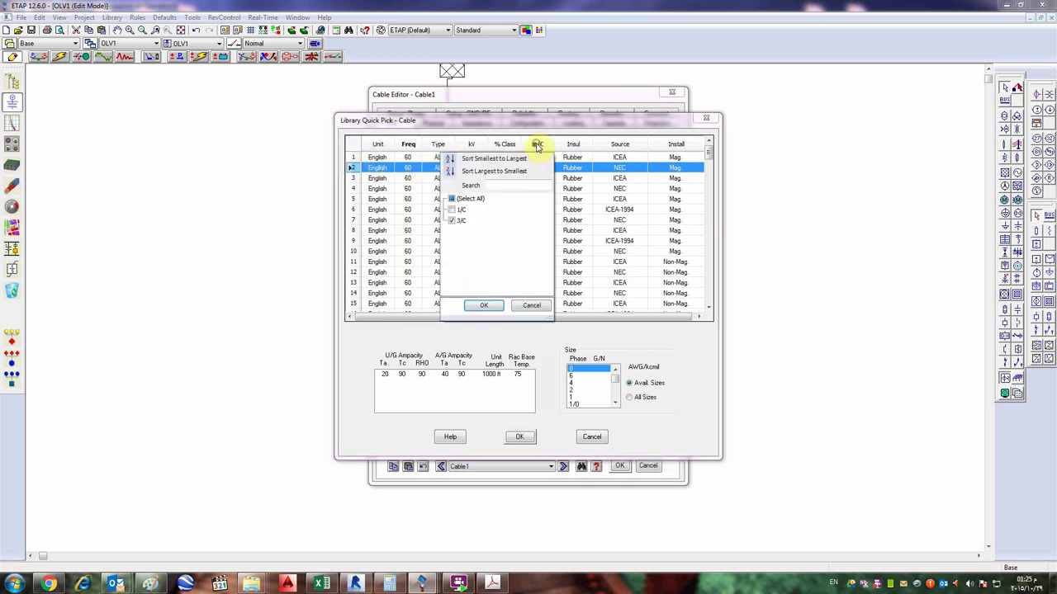
click(451, 200)
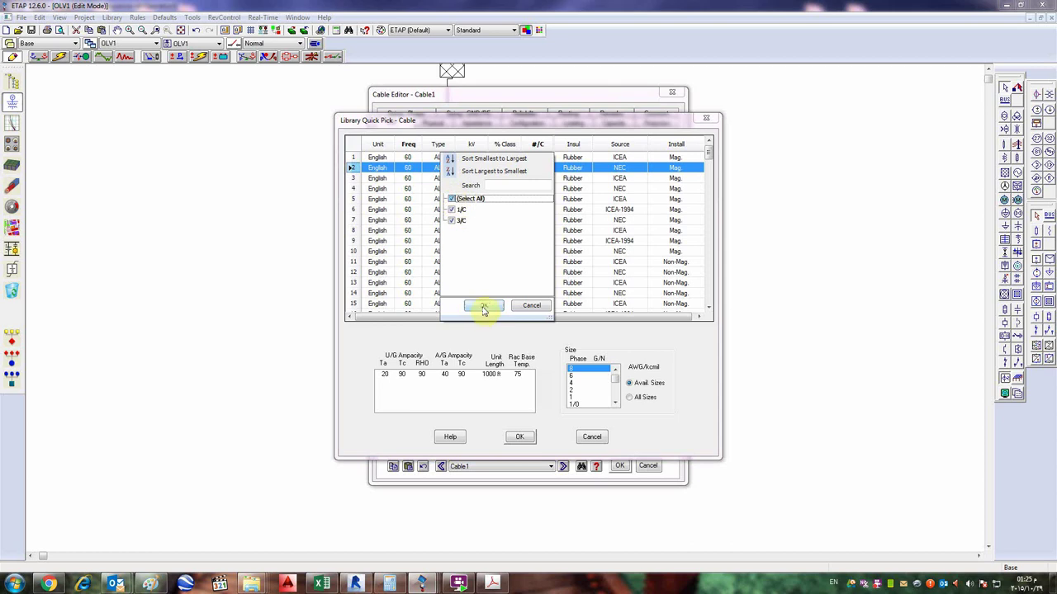
click(484, 305)
click(467, 209)
scroll(495, 281, down, 3)
scroll(511, 297, down, 20)
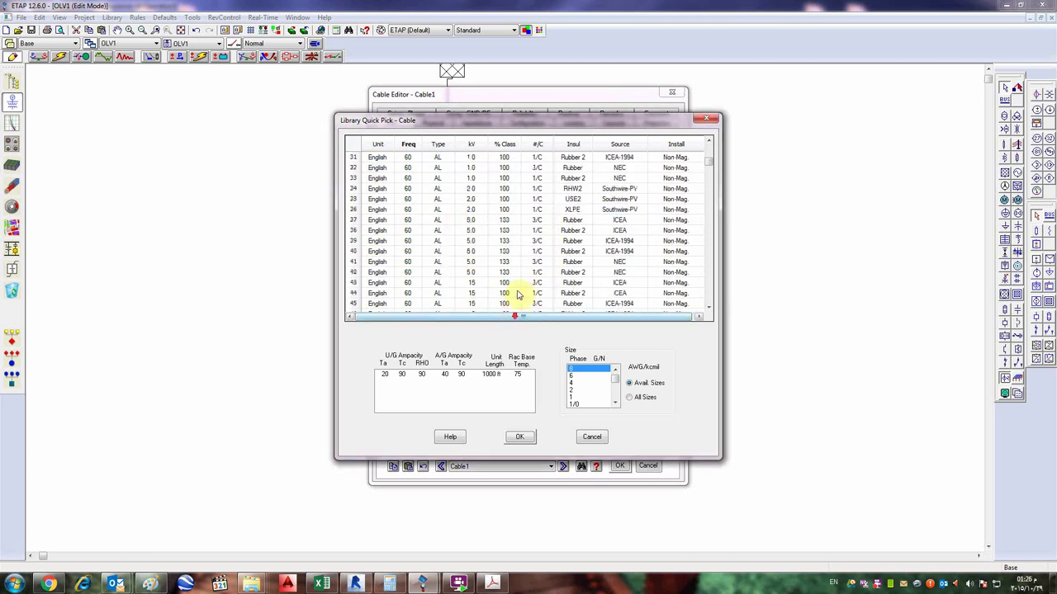
scroll(512, 289, down, 10)
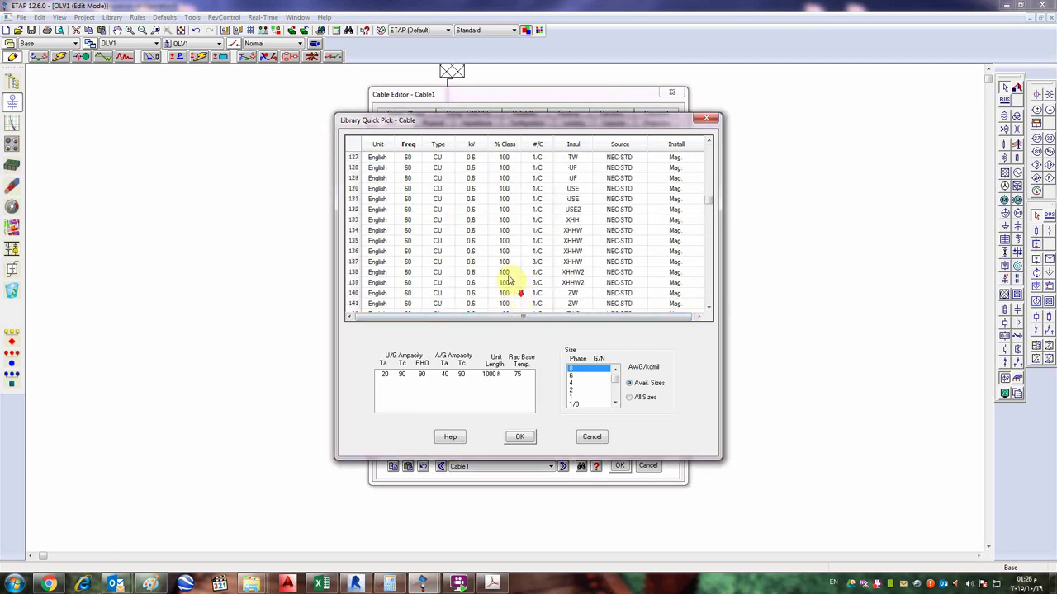
- Change the frequency filter to show only 50 Hz cables
click(381, 144)
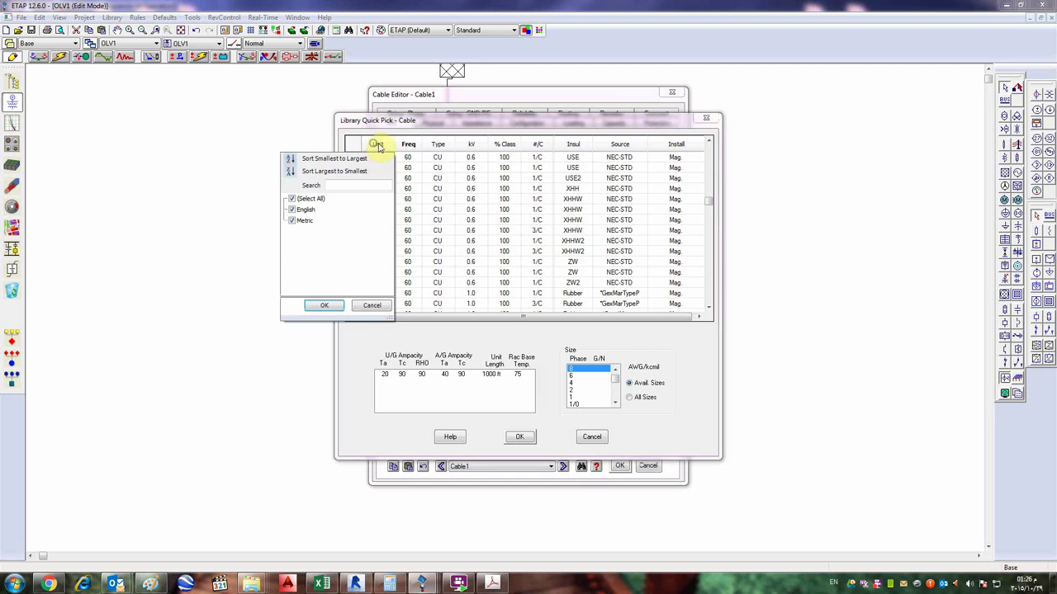
click(405, 146)
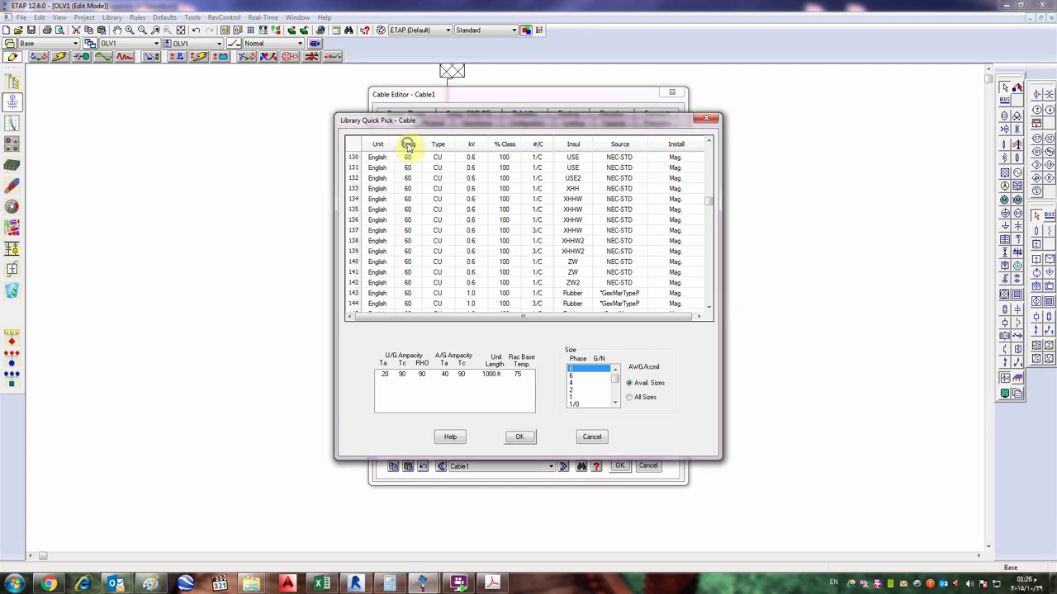
click(419, 144)
click(326, 207)
click(321, 200)
click(320, 220)
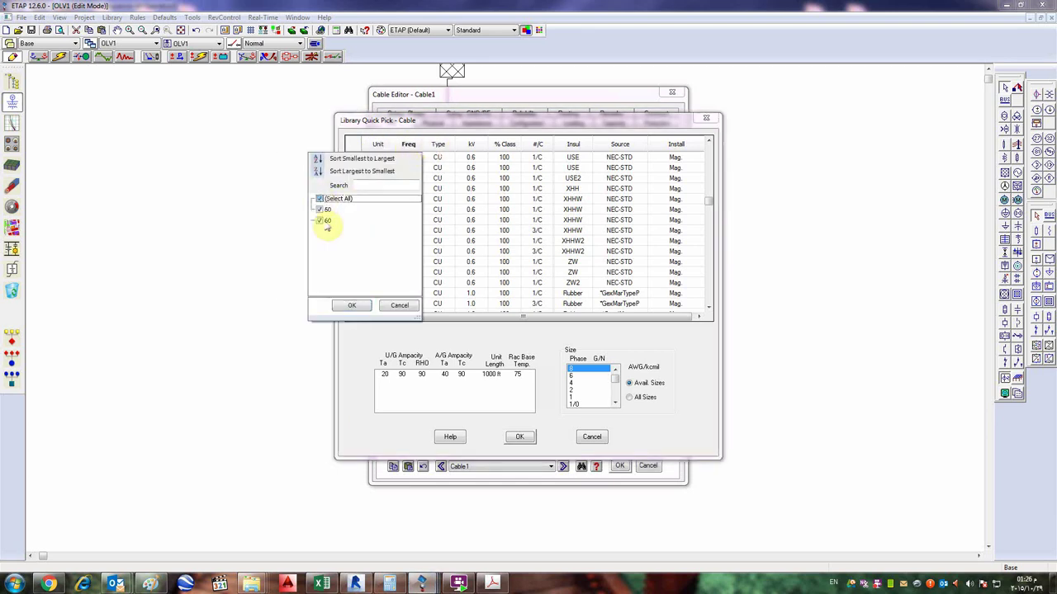
click(351, 304)
- Scroll to the metric 50 Hz cables and pick the 1 kV 4/C XLPE BS6724 cable in row 466
scroll(545, 256, down, 19)
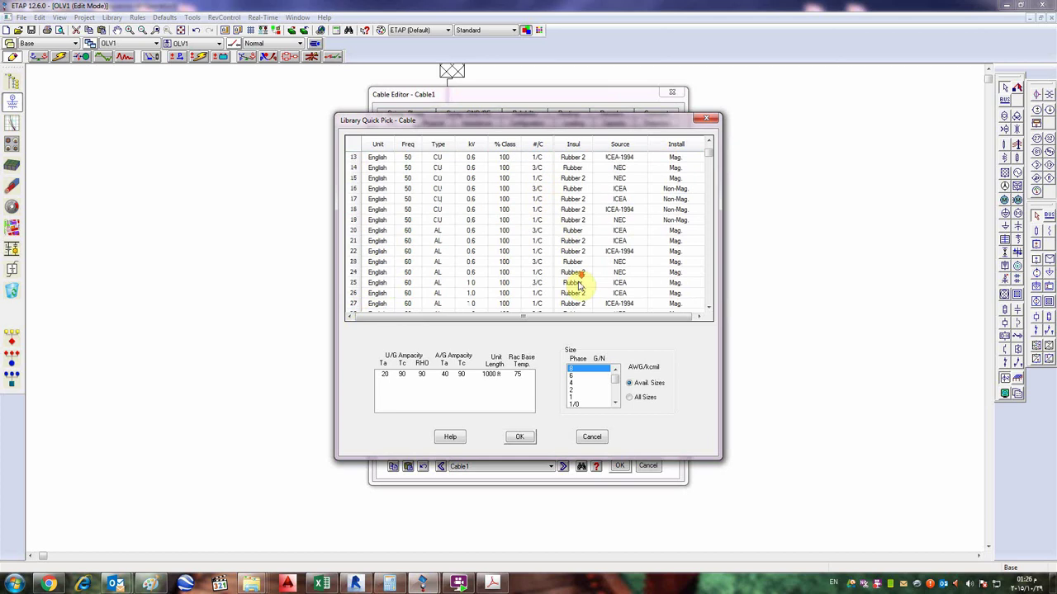
scroll(570, 298, down, 20)
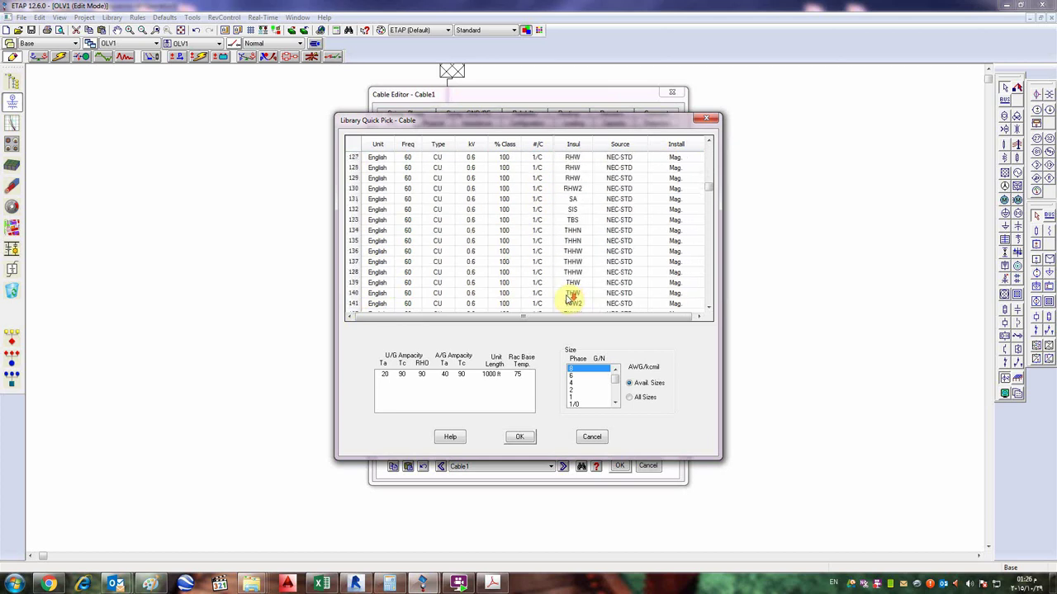
scroll(571, 302, down, 20)
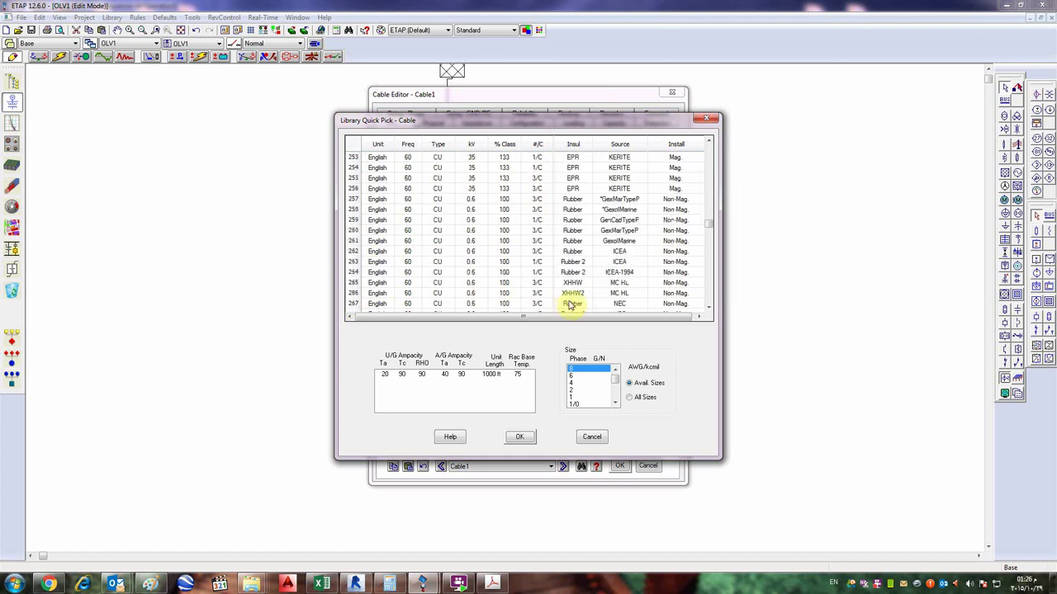
scroll(573, 297, down, 20)
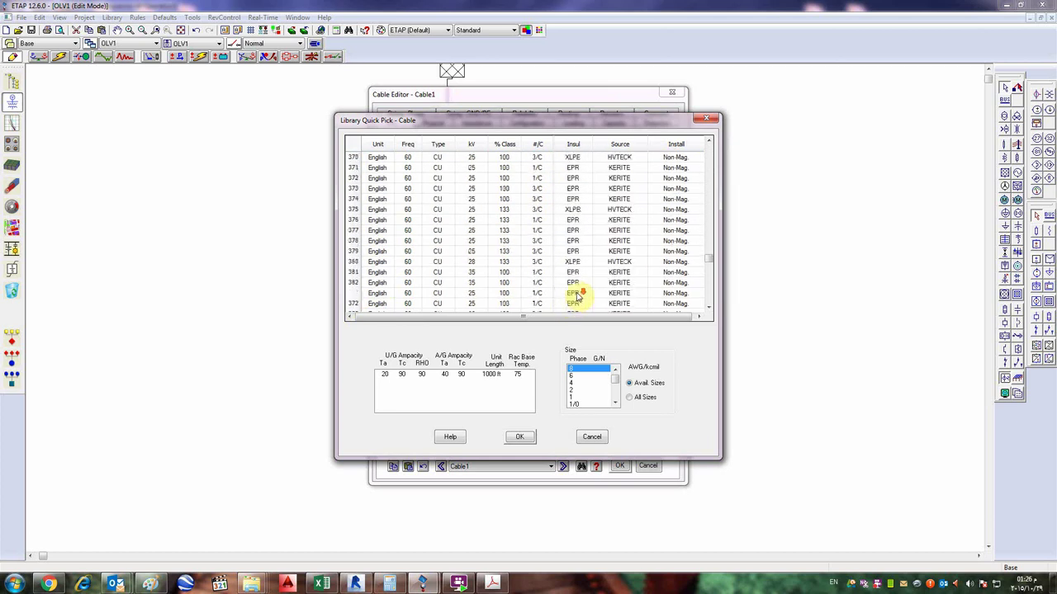
scroll(581, 295, down, 16)
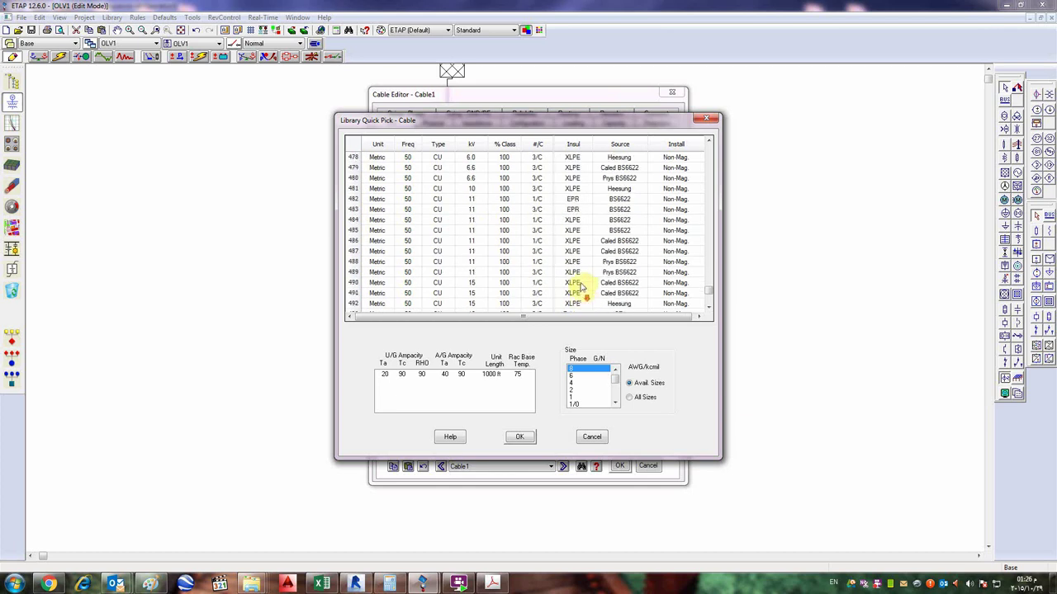
click(521, 275)
scroll(525, 268, up, 3)
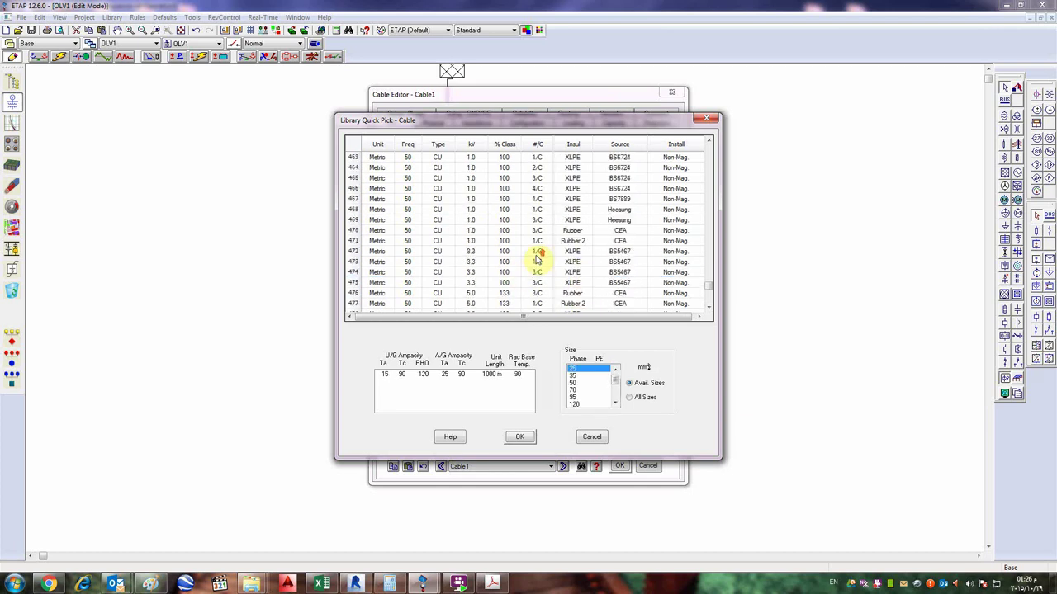
click(557, 189)
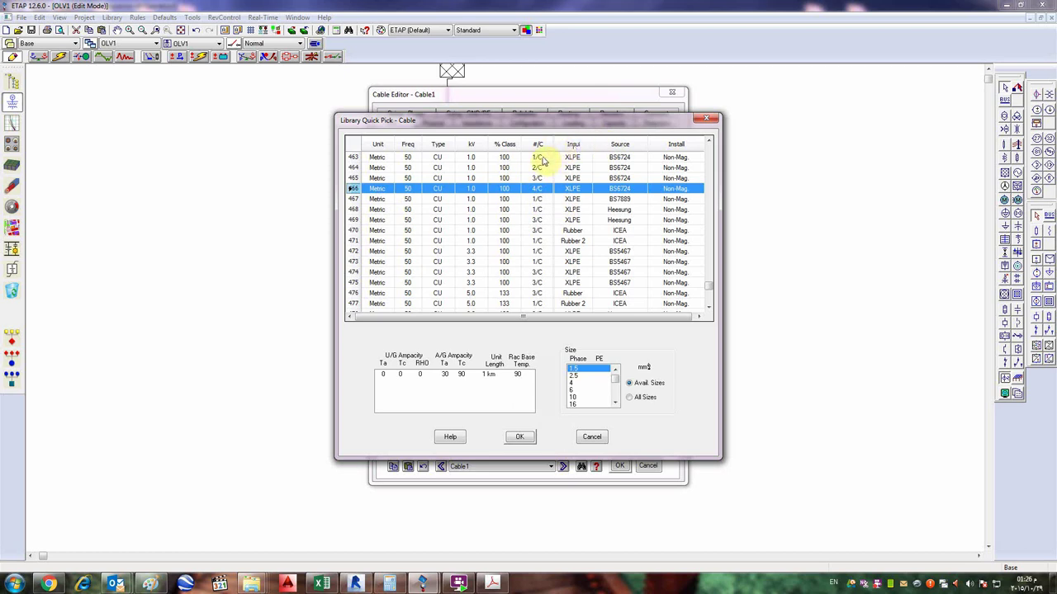
- Compare row 463, then pick the 1 kV single-core XLPE Heesung cable in row 468
click(542, 158)
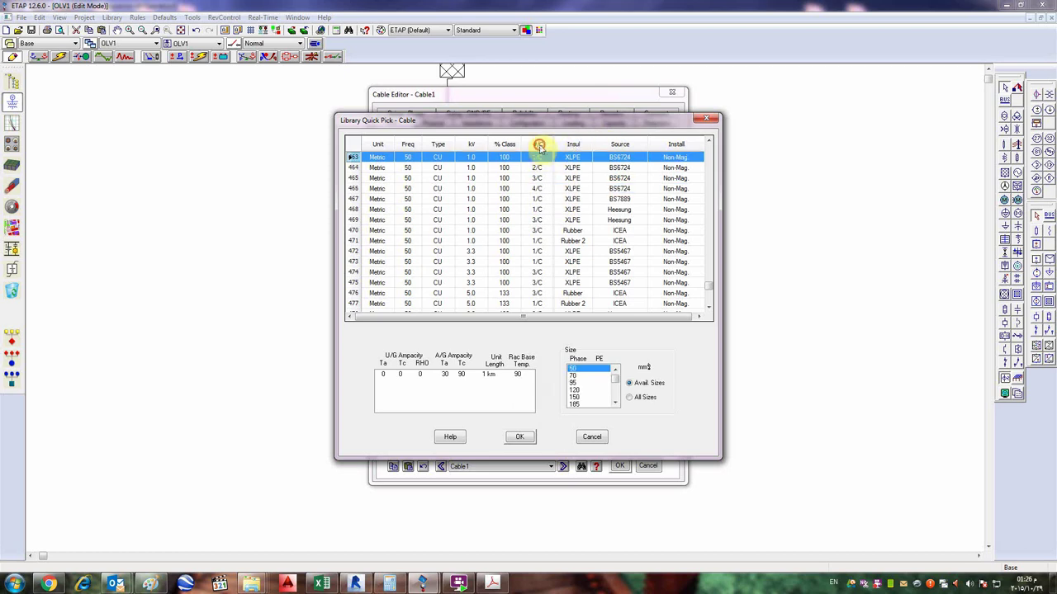
click(538, 144)
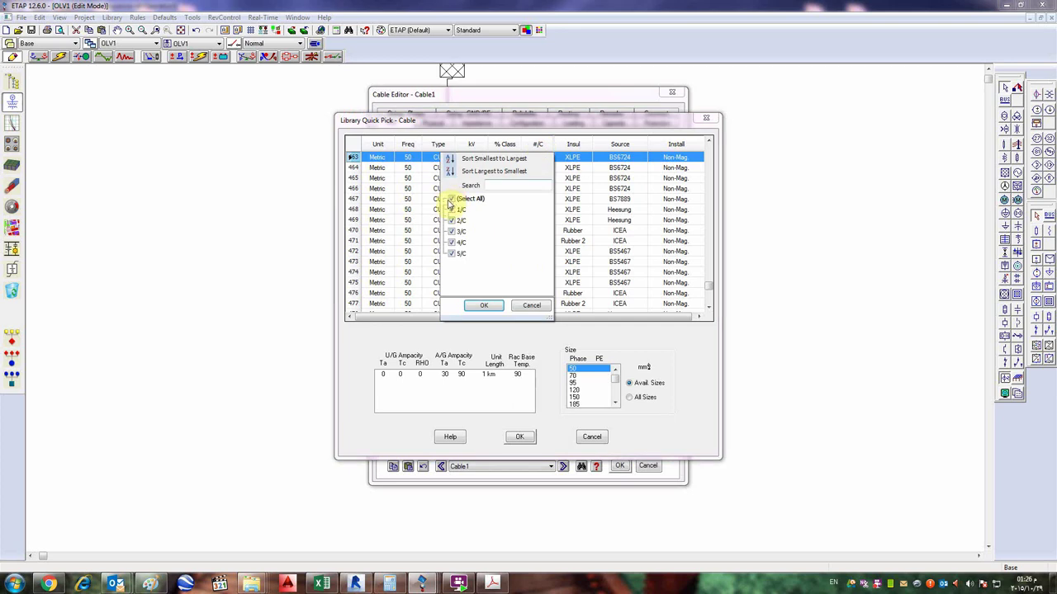
click(532, 307)
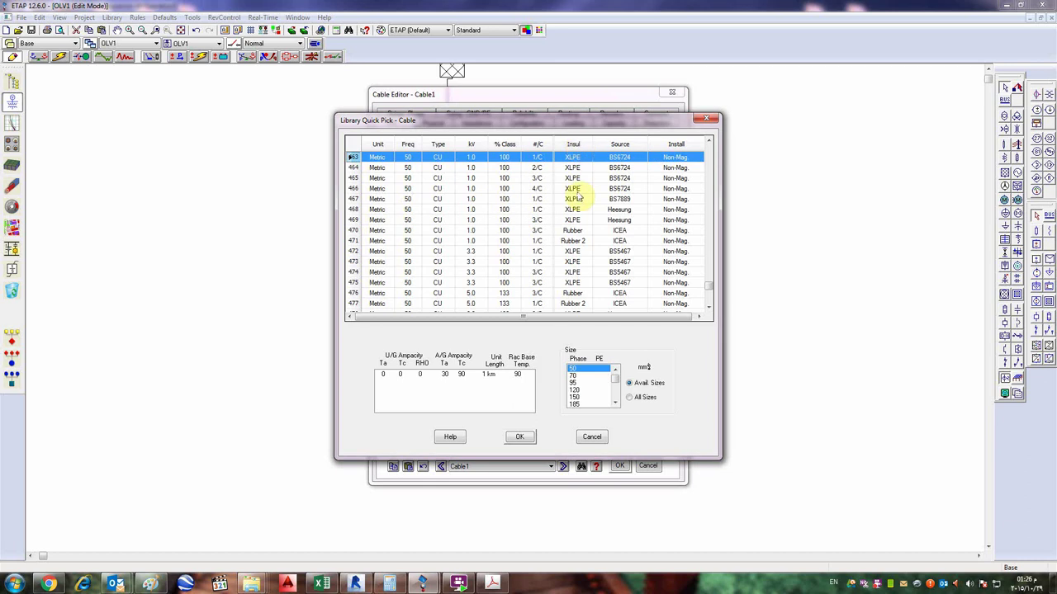
click(577, 209)
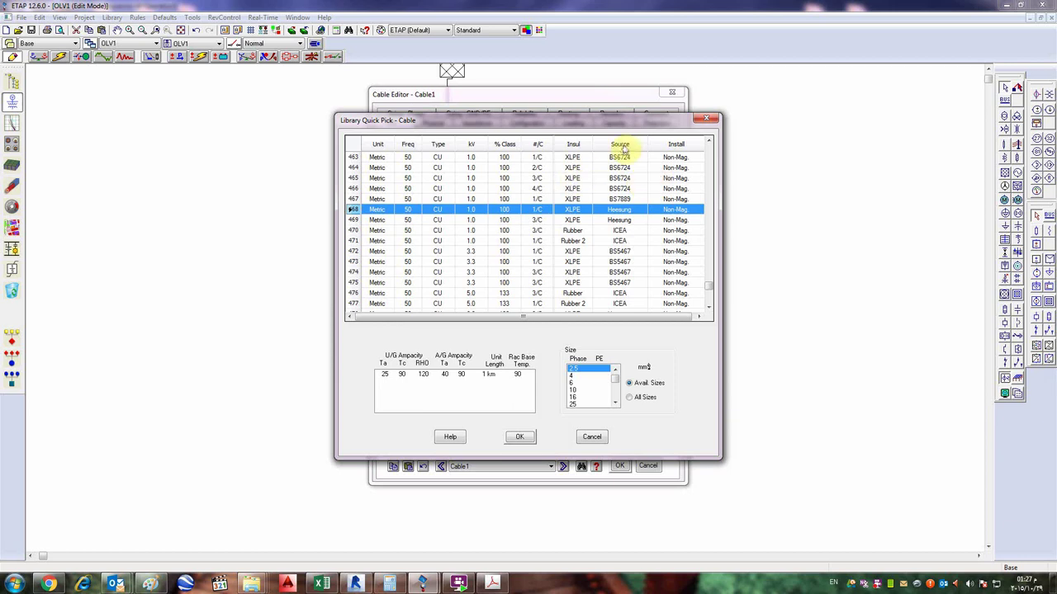
- Open the Source column filter and click into its search box
click(623, 146)
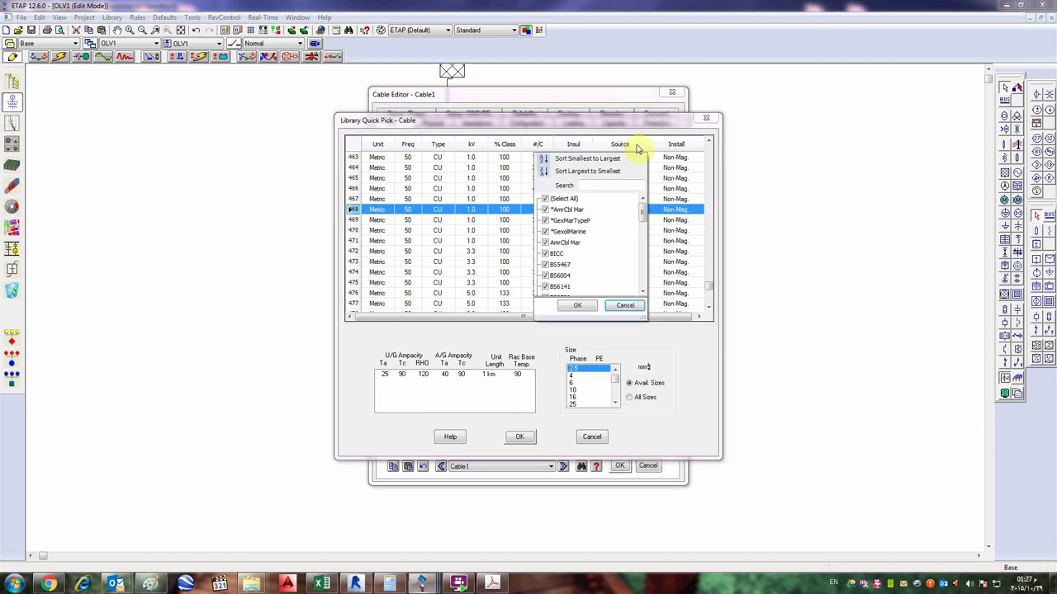
click(594, 186)
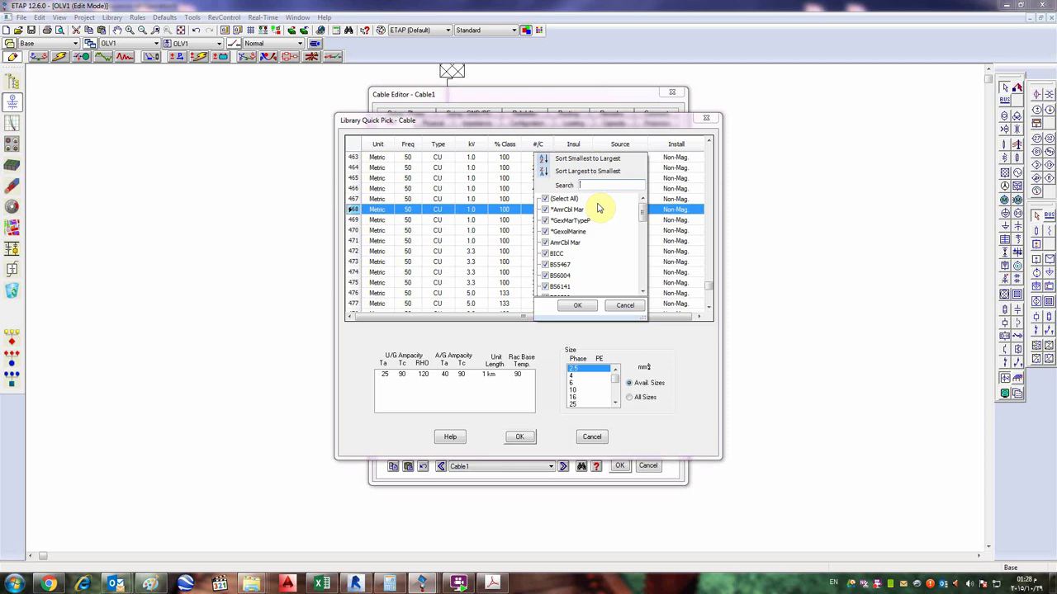
- Step through rows 470–476 and pick the 5 kV 3/C Rubber ICEA cable in row 476
key(Escape)
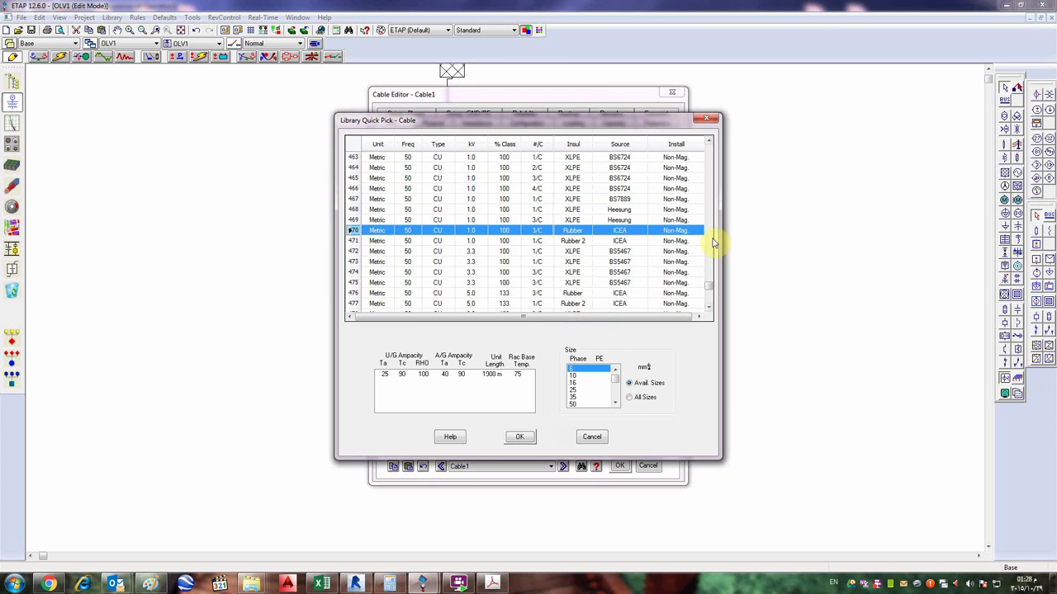
click(538, 242)
click(561, 262)
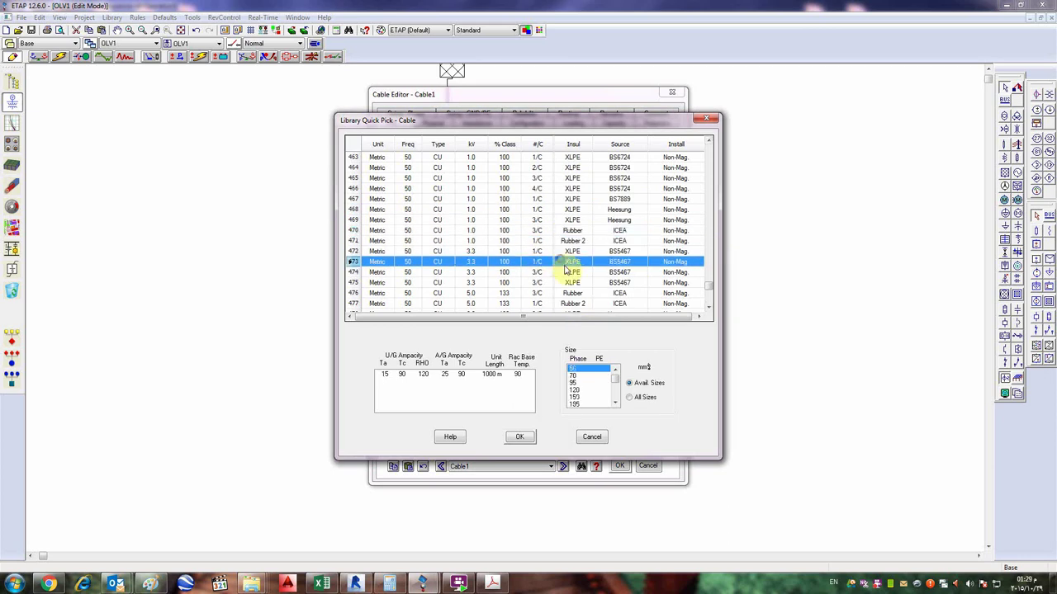
click(561, 251)
click(566, 263)
click(568, 273)
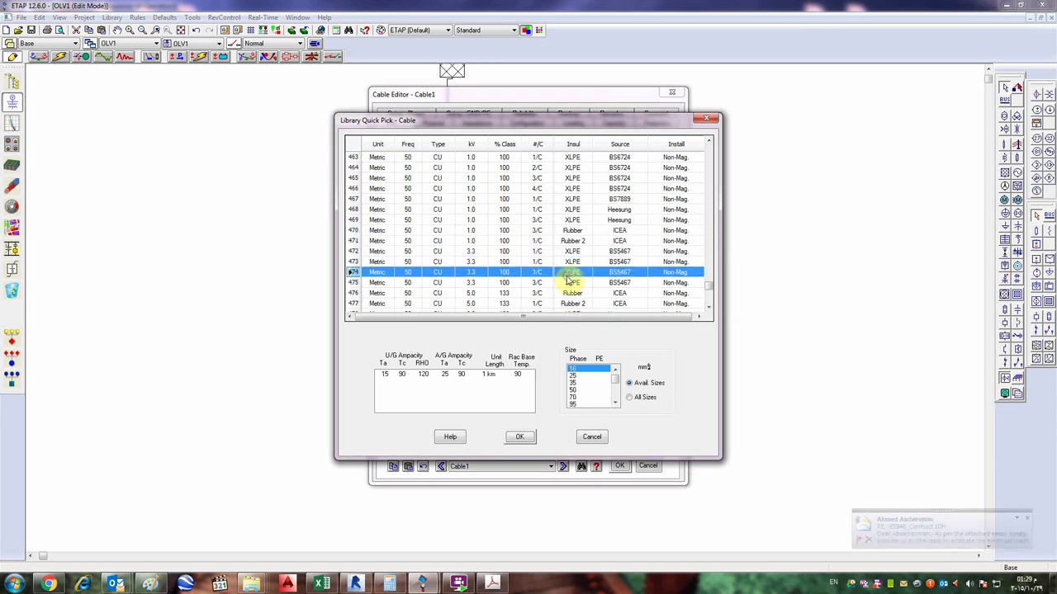
click(566, 293)
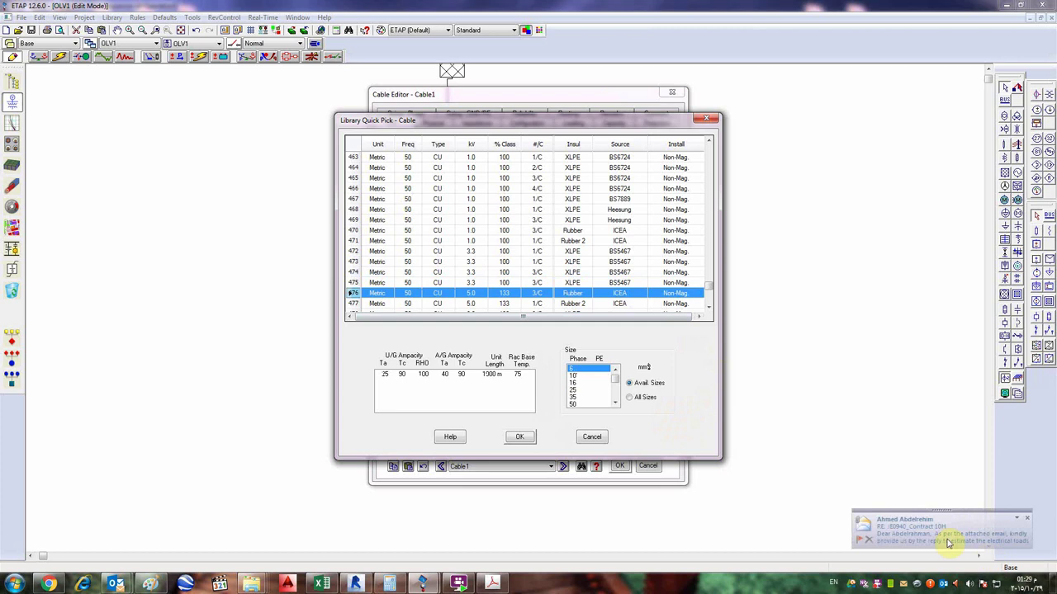
- Glance at a new Outlook email, minimize it, and open the screen recorder's tray menu
click(927, 508)
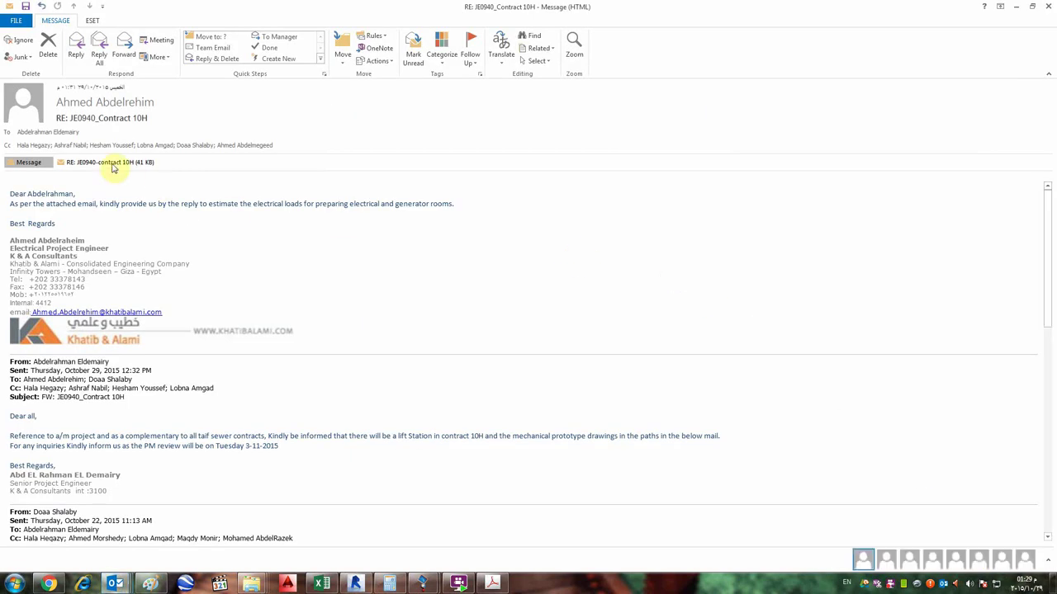
click(1014, 6)
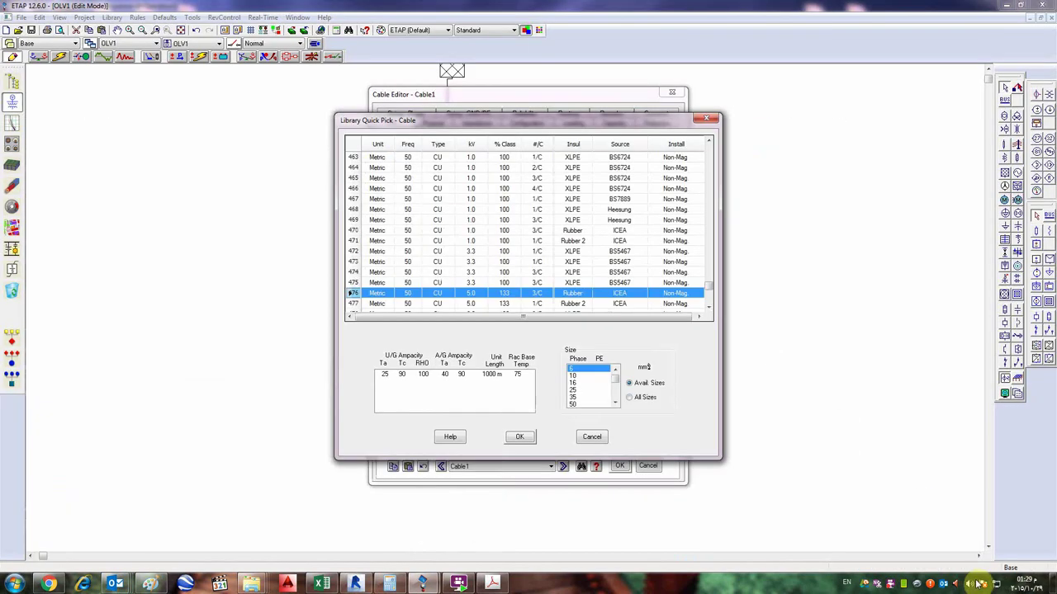
right_click(890, 583)
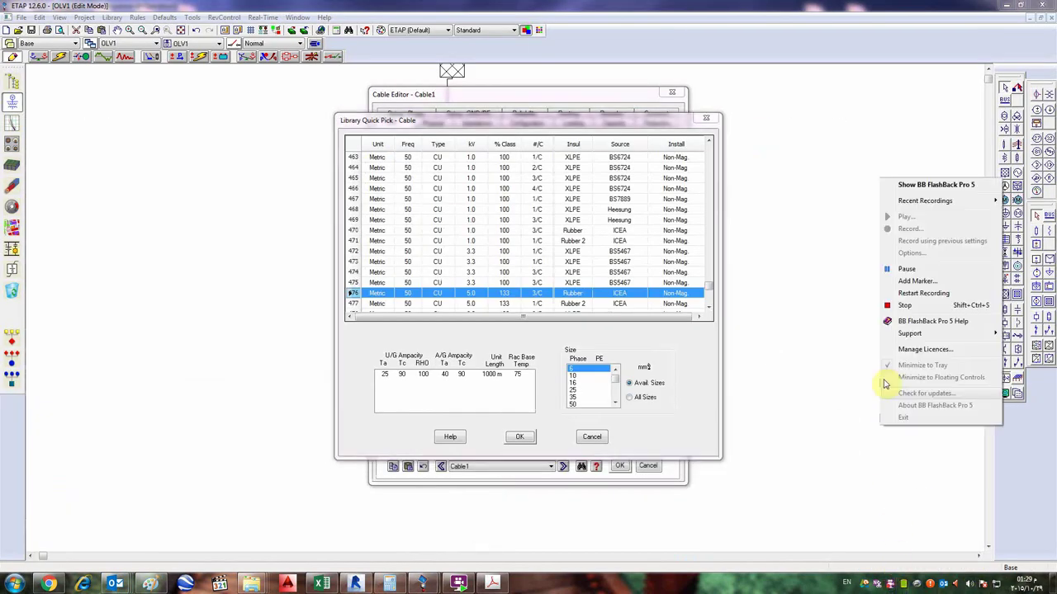